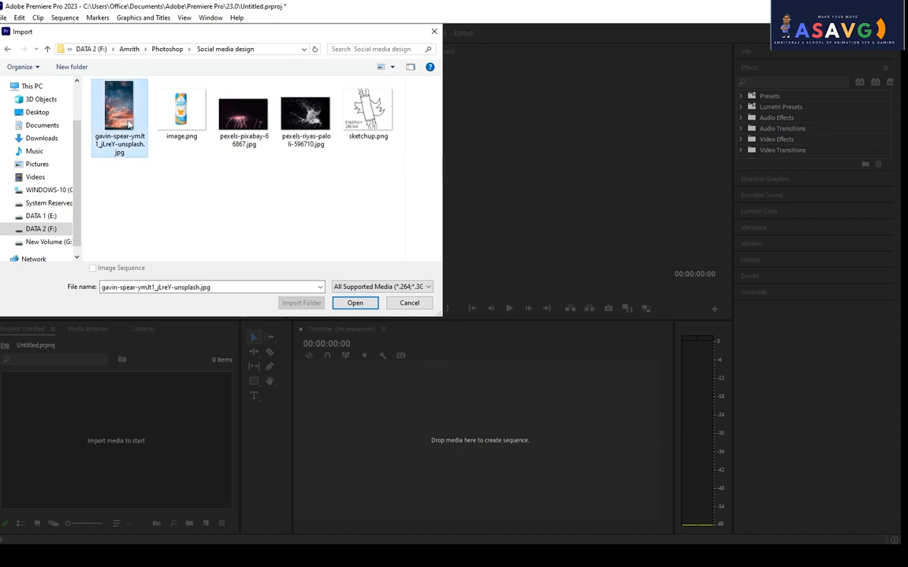
Step: Import image.png, the energy drink can picture, and create a new sequence from it in the timeline
{"action": "left_click", "coordinate": [278, 118]}
{"action": "left_click", "coordinate": [236, 118]}
{"action": "double_click", "coordinate": [189, 126]}
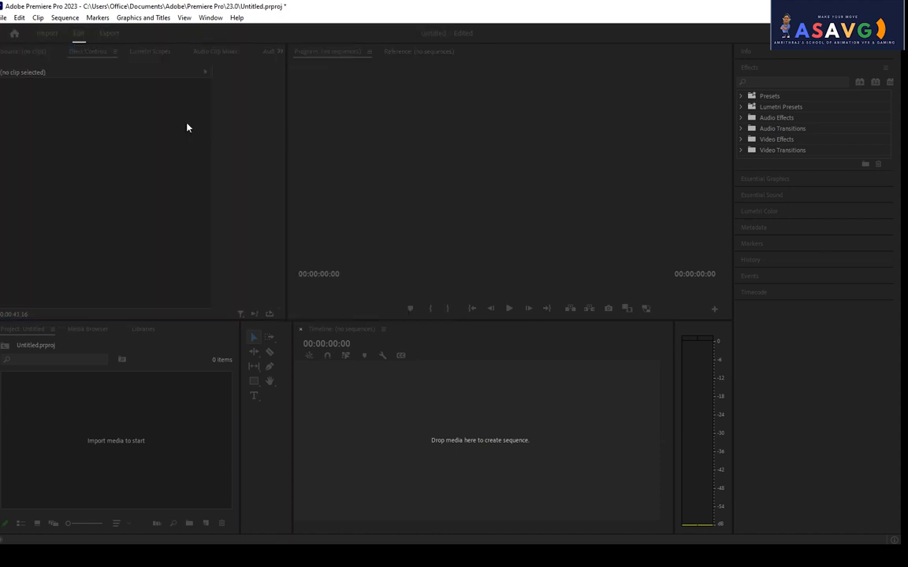
{"action": "left_click_drag", "start_coordinate": [469, 444], "coordinate": [470, 445]}
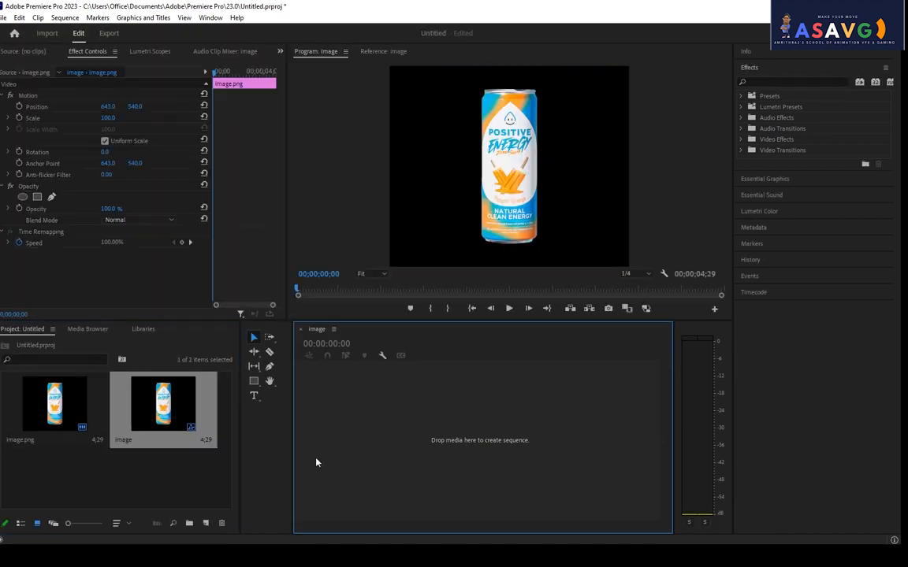
{"action": "left_click", "coordinate": [430, 358]}
{"action": "mouse_move", "coordinate": [432, 360]}
{"action": "left_mouse_down"}
{"action": "mouse_move", "coordinate": [451, 355]}
{"action": "mouse_move", "coordinate": [440, 356]}
{"action": "left_mouse_up"}
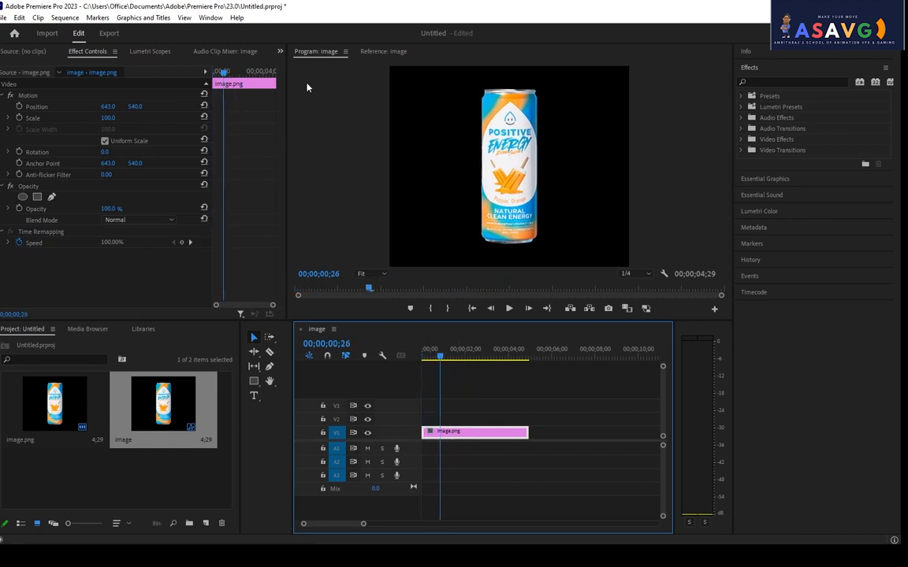
Step: Set the sequence's horizontal frame size to 1920 and accept deleting its preview files
{"action": "left_click", "coordinate": [64, 18]}
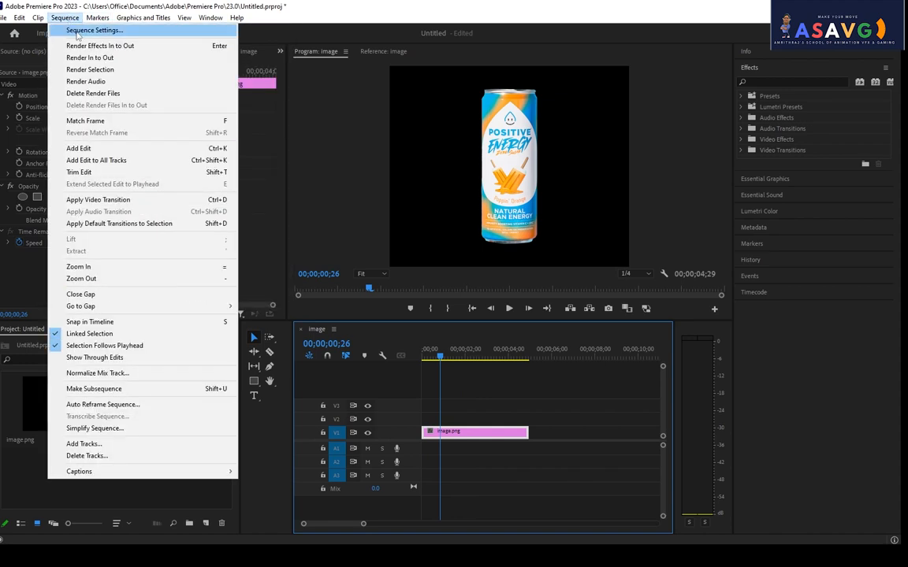
{"action": "left_click", "coordinate": [78, 31]}
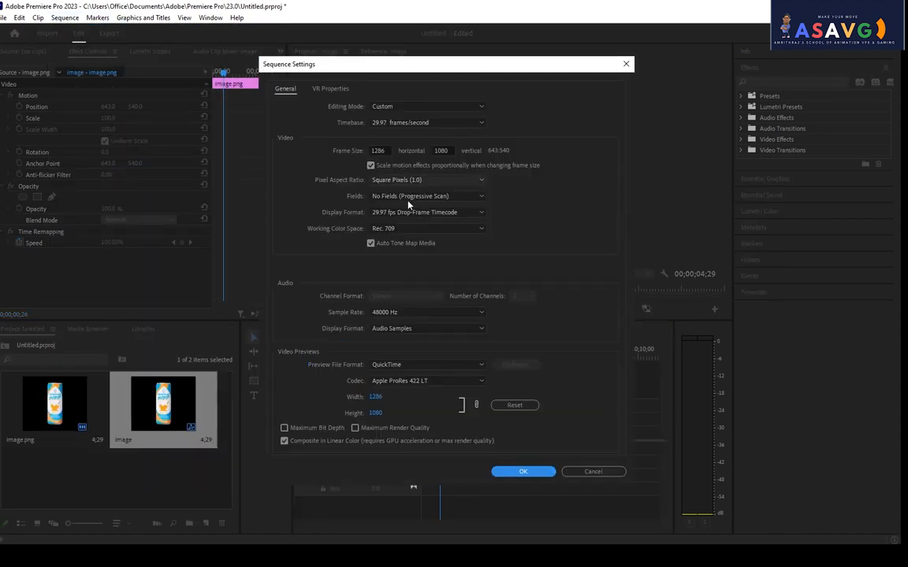
{"action": "left_click", "coordinate": [386, 151]}
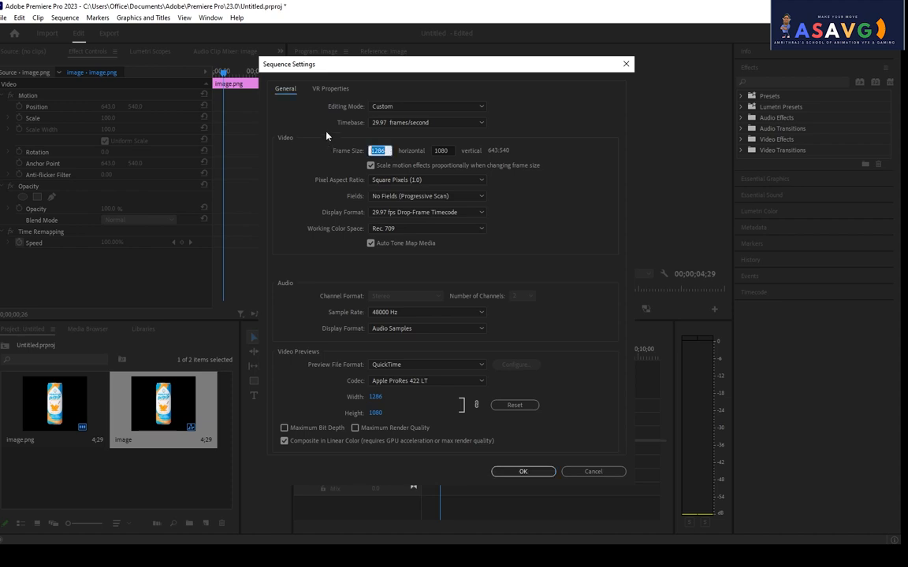
{"action": "type", "text": "1920"}
{"action": "key", "text": "Return"}
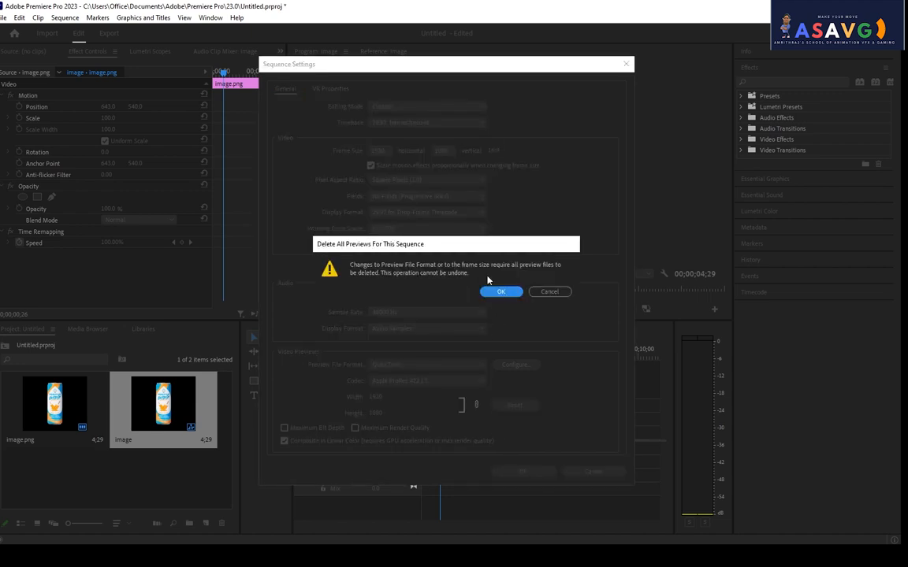
{"action": "left_click", "coordinate": [503, 293]}
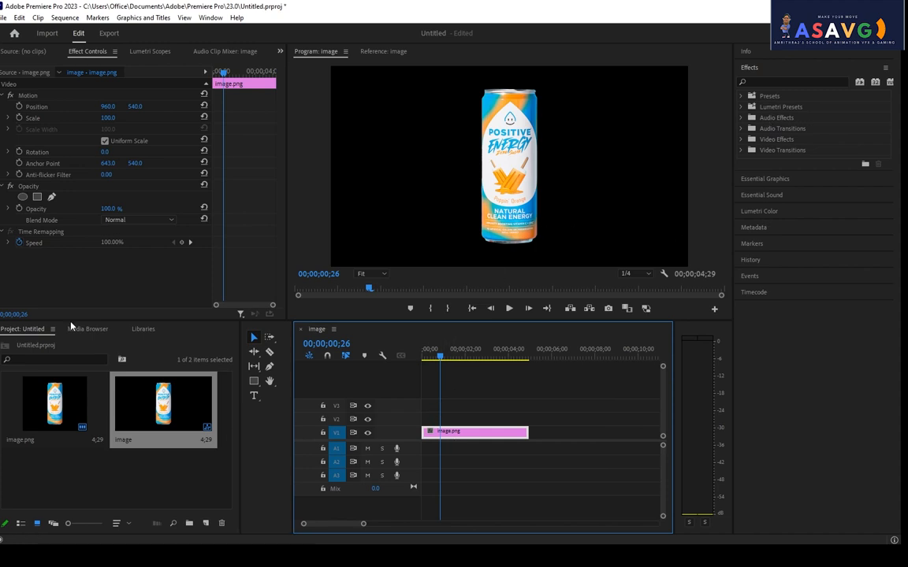
Step: Scale the can clip down to 53 and import the sunset sky JPG from the Social media design folder
{"action": "mouse_move", "coordinate": [110, 117]}
{"action": "left_mouse_down"}
{"action": "mouse_move", "coordinate": [81, 117]}
{"action": "mouse_move", "coordinate": [115, 117]}
{"action": "left_mouse_up"}
{"action": "double_click", "coordinate": [99, 429]}
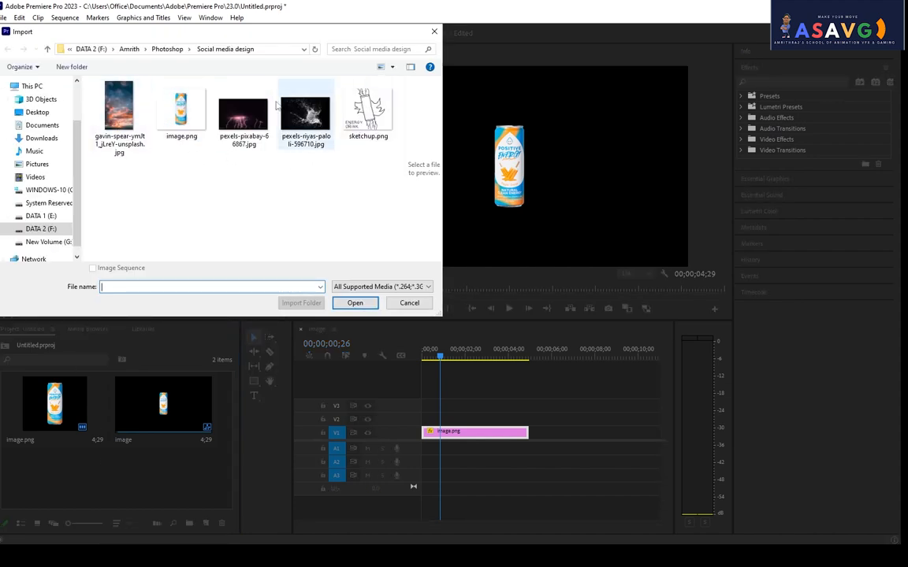
{"action": "left_click", "coordinate": [130, 120]}
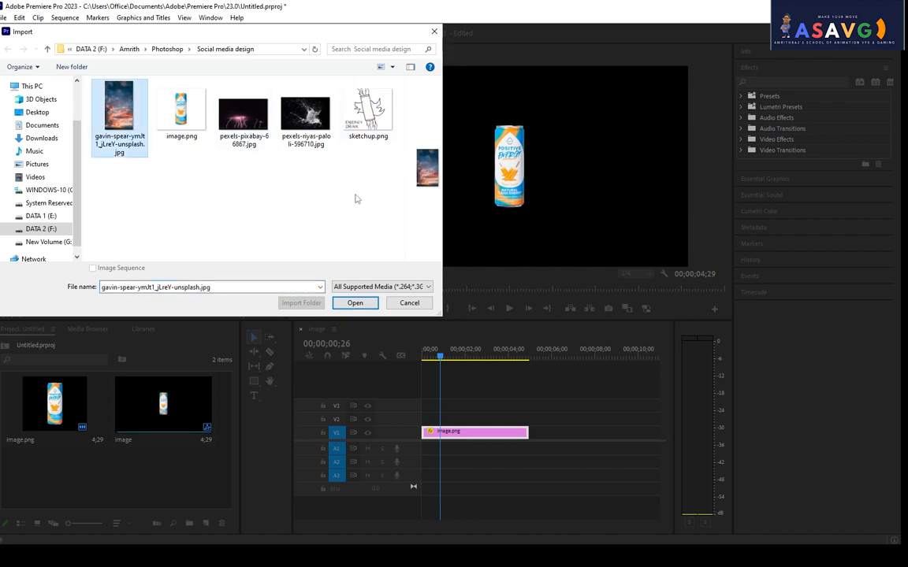
{"action": "left_click", "coordinate": [354, 303]}
Step: Move the can clip up to track V2 and place the sunset sky photo on V1 beneath it
{"action": "left_click_drag", "start_coordinate": [197, 410], "coordinate": [438, 457]}
{"action": "left_click_drag", "start_coordinate": [543, 459], "coordinate": [481, 418]}
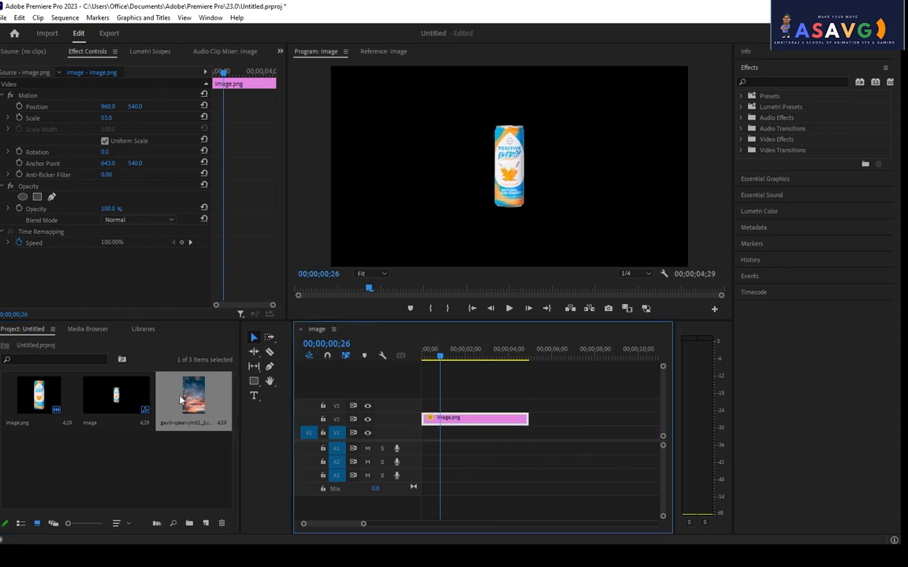
{"action": "left_click_drag", "start_coordinate": [181, 399], "coordinate": [386, 439]}
{"action": "left_click_drag", "start_coordinate": [442, 357], "coordinate": [458, 362]}
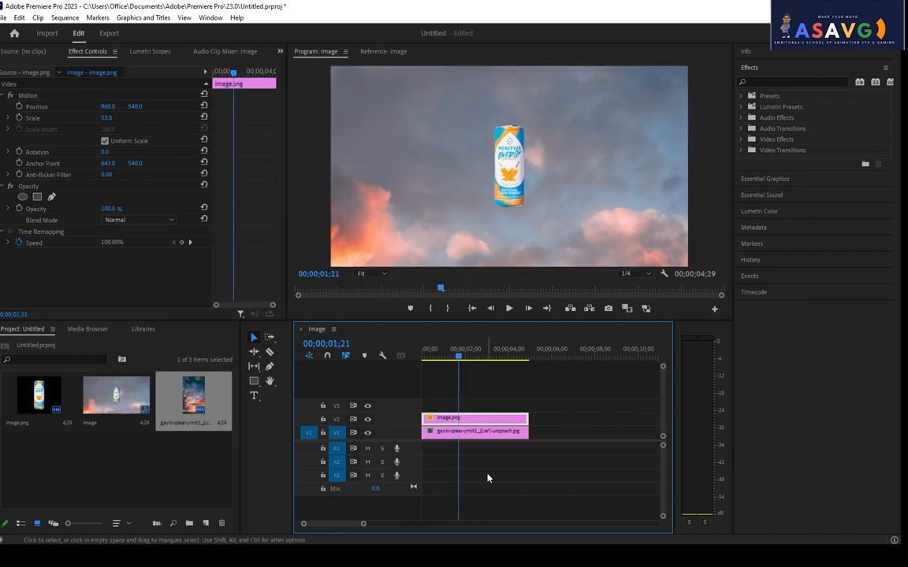
Step: Enlarge the can clip on V2 to a scale of 106
{"action": "left_click", "coordinate": [515, 206]}
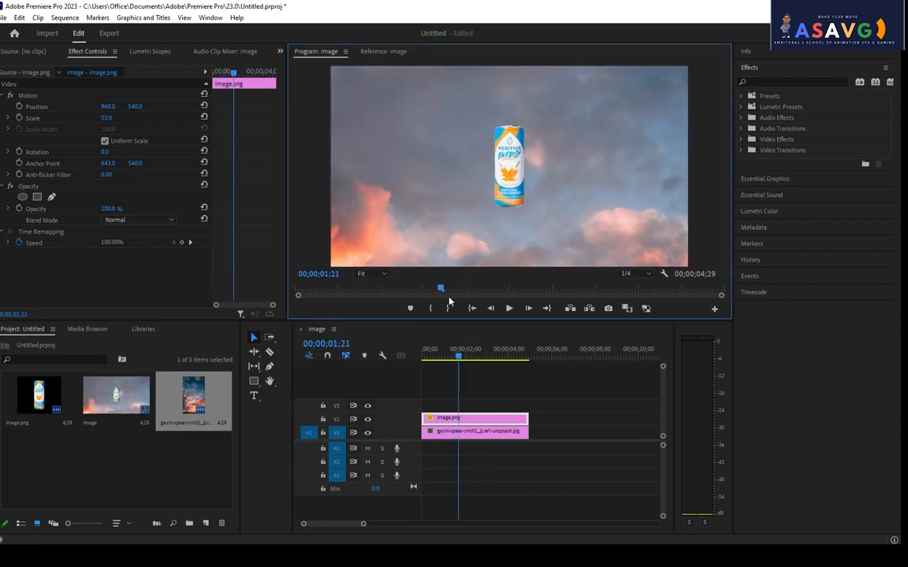
{"action": "left_click", "coordinate": [370, 425]}
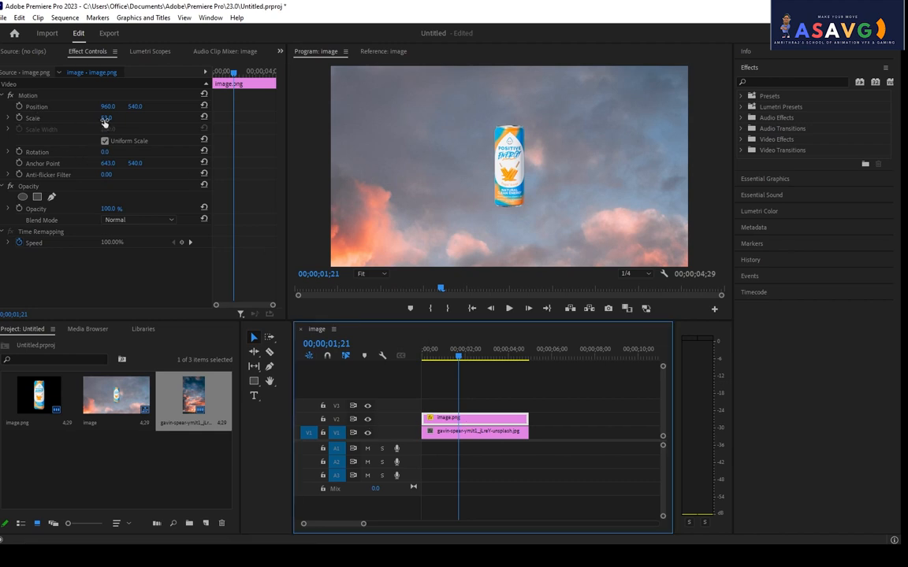
{"action": "mouse_move", "coordinate": [104, 121]}
{"action": "left_mouse_down"}
{"action": "mouse_move", "coordinate": [130, 118]}
{"action": "mouse_move", "coordinate": [104, 109]}
{"action": "left_mouse_up"}
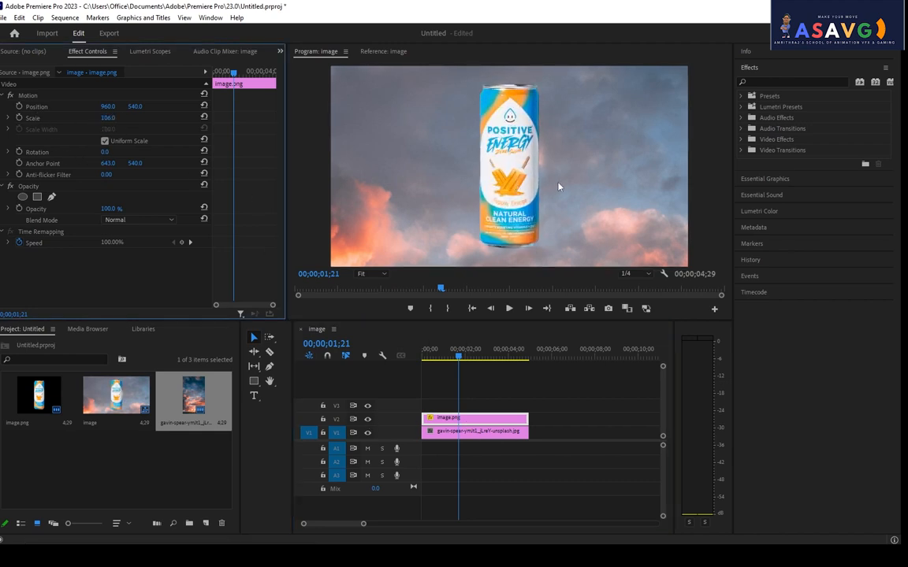
Step: Import the water splash JPG and place it on track V3, aligned with the start of the other clips
{"action": "double_click", "coordinate": [188, 465]}
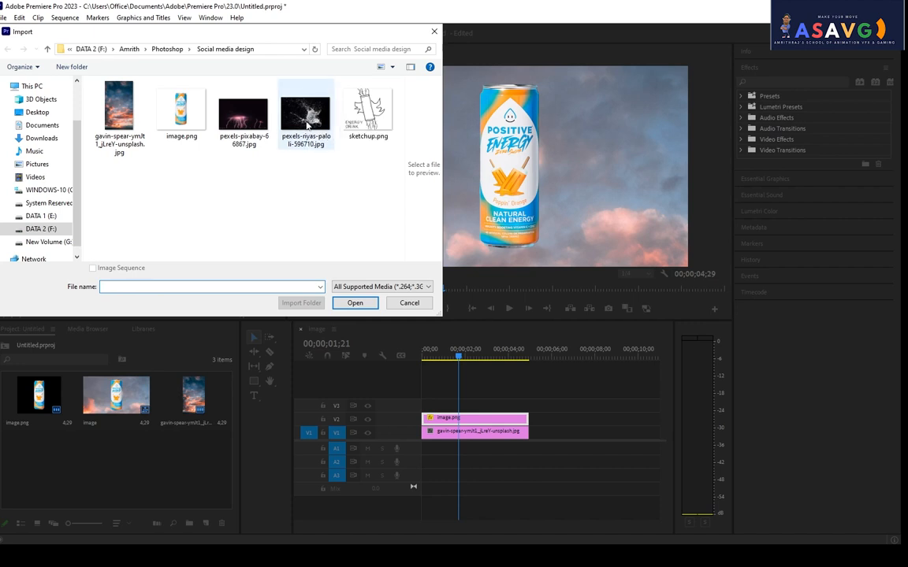
{"action": "double_click", "coordinate": [305, 118]}
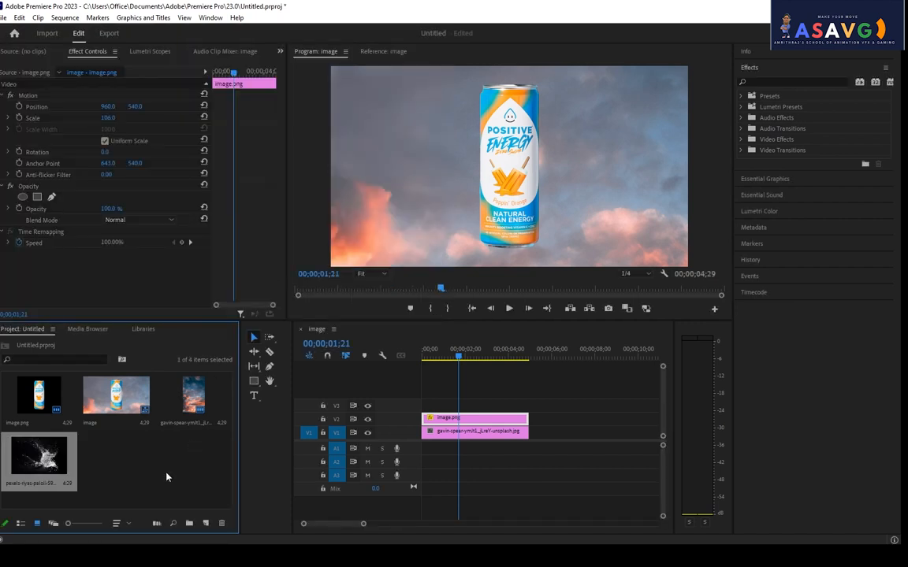
{"action": "left_click_drag", "start_coordinate": [46, 468], "coordinate": [429, 405]}
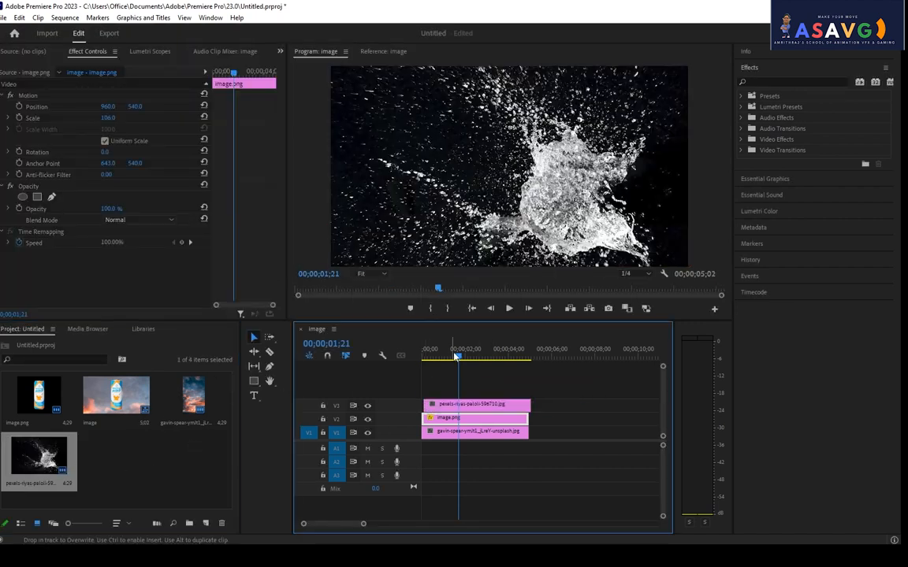
{"action": "left_click", "coordinate": [464, 358]}
{"action": "left_click_drag", "start_coordinate": [464, 358], "coordinate": [457, 359]}
{"action": "left_click", "coordinate": [442, 357]}
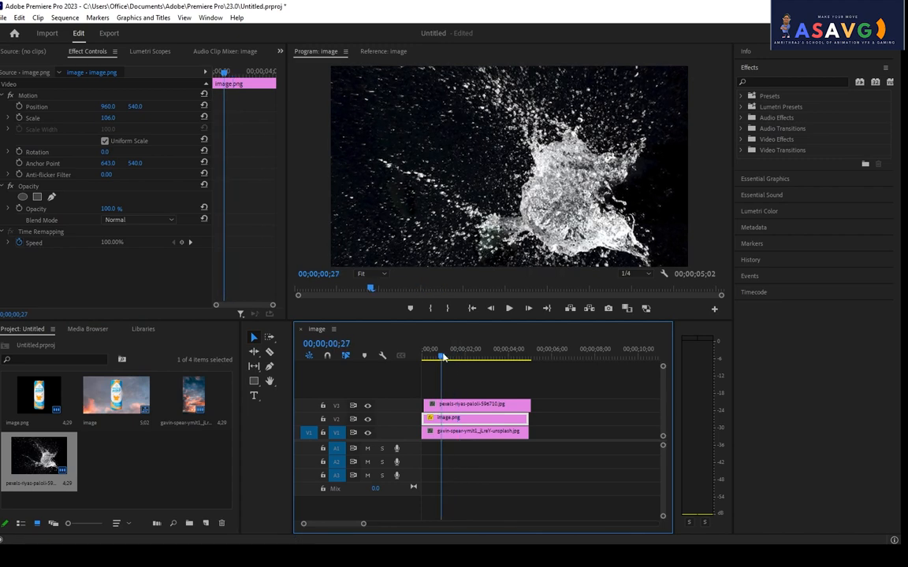
{"action": "left_click_drag", "start_coordinate": [455, 408], "coordinate": [445, 384]}
{"action": "left_click_drag", "start_coordinate": [442, 358], "coordinate": [451, 356]}
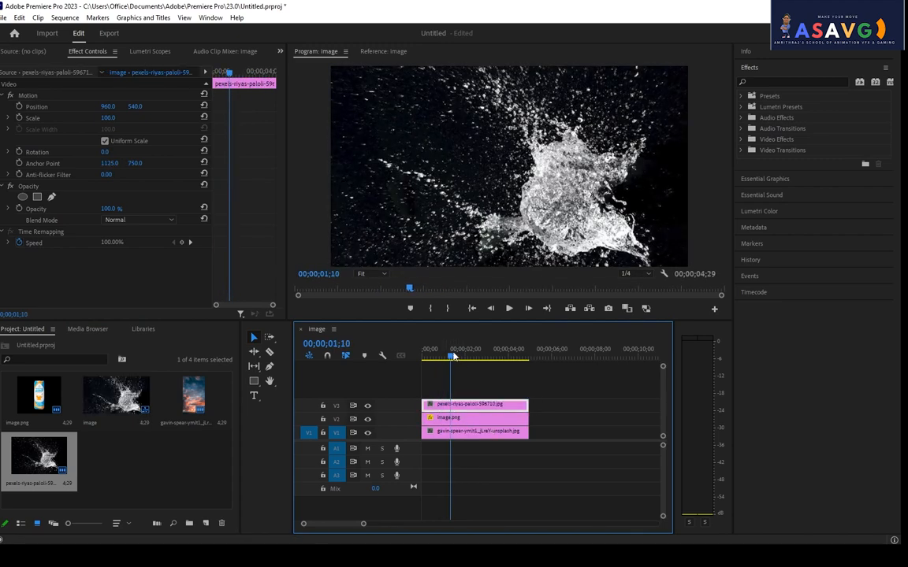
Step: Set the water splash clip's blend mode to Screen and reduce its scale to 86
{"action": "mouse_move", "coordinate": [105, 118]}
{"action": "left_mouse_down"}
{"action": "mouse_move", "coordinate": [82, 118]}
{"action": "mouse_move", "coordinate": [98, 118]}
{"action": "left_mouse_up"}
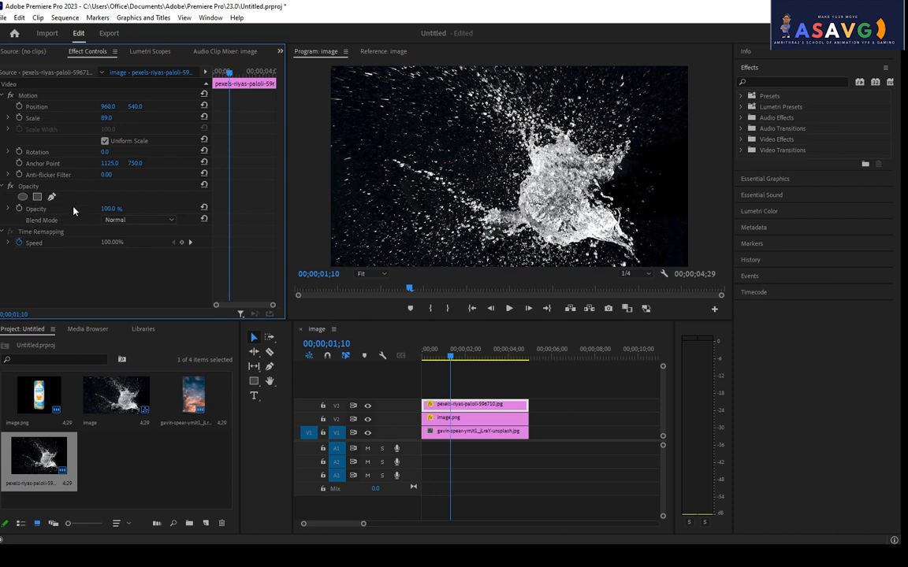
{"action": "left_click", "coordinate": [141, 221]}
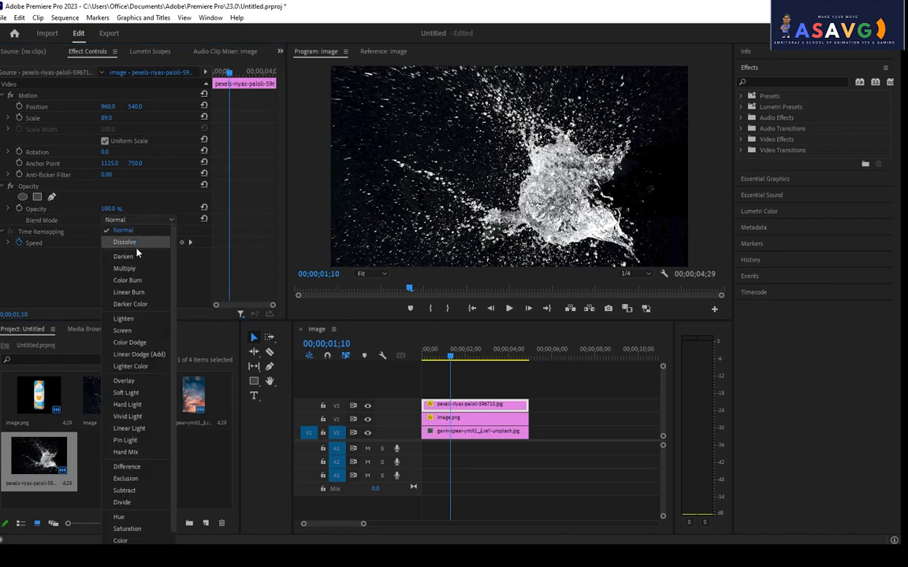
{"action": "left_click", "coordinate": [122, 331]}
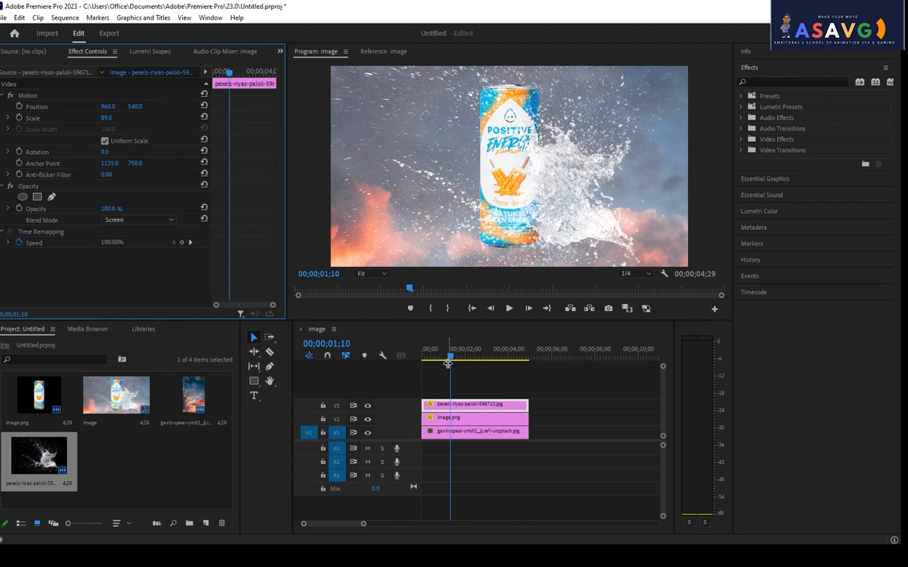
{"action": "left_click_drag", "start_coordinate": [449, 356], "coordinate": [436, 356]}
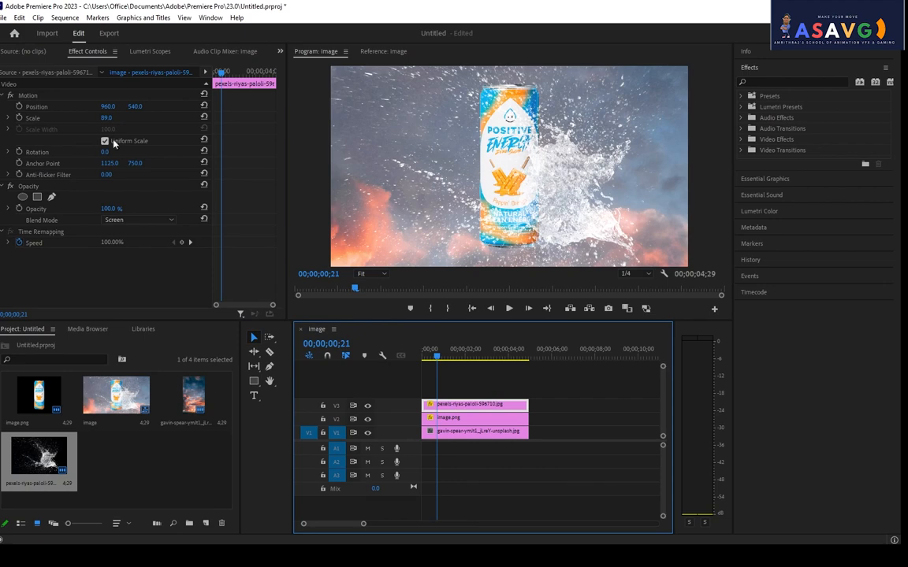
{"action": "mouse_move", "coordinate": [105, 118]}
{"action": "left_mouse_down"}
{"action": "mouse_move", "coordinate": [81, 118]}
{"action": "mouse_move", "coordinate": [109, 118]}
{"action": "mouse_move", "coordinate": [95, 118]}
{"action": "left_mouse_up"}
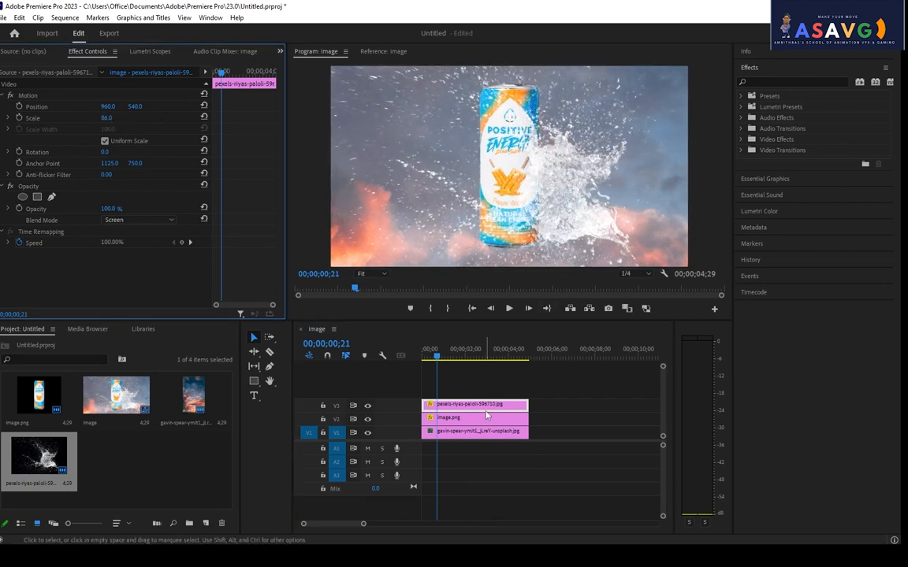
Step: Restack the clips with the can on V4, the water splash on V3 and the sky on V2
{"action": "left_click_drag", "start_coordinate": [460, 406], "coordinate": [580, 406]}
{"action": "left_click_drag", "start_coordinate": [467, 423], "coordinate": [467, 392]}
{"action": "left_click_drag", "start_coordinate": [572, 406], "coordinate": [457, 417]}
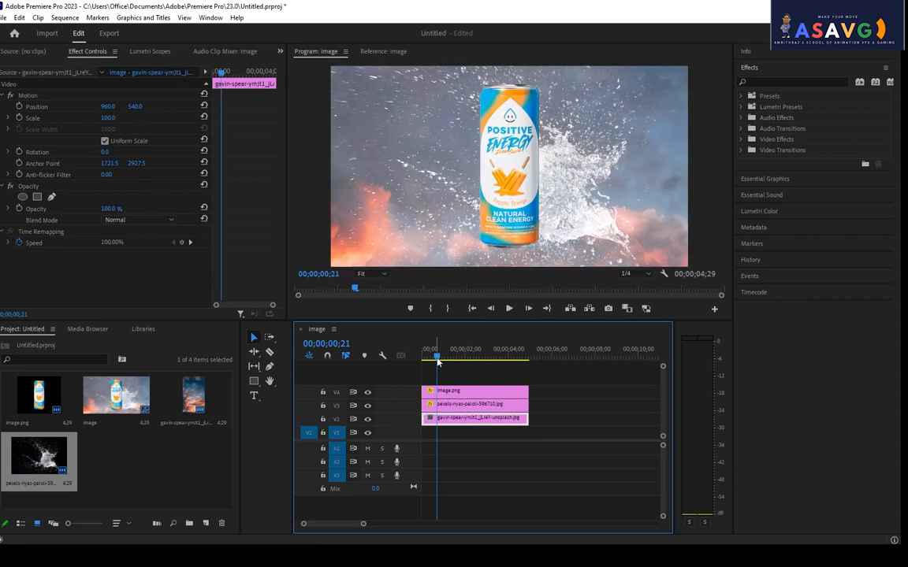
Step: Shift the water splash clip to horizontal position 658 so that it sits behind the can
{"action": "mouse_move", "coordinate": [437, 359]}
{"action": "left_mouse_down"}
{"action": "mouse_move", "coordinate": [426, 361]}
{"action": "mouse_move", "coordinate": [446, 361]}
{"action": "left_mouse_up"}
{"action": "left_click", "coordinate": [456, 392]}
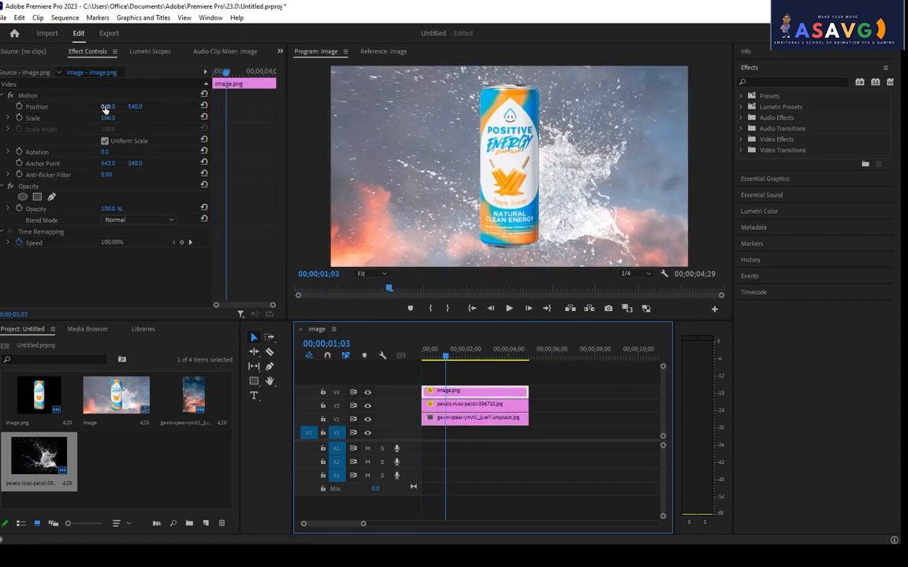
{"action": "mouse_move", "coordinate": [105, 109]}
{"action": "left_mouse_down"}
{"action": "mouse_move", "coordinate": [72, 109]}
{"action": "mouse_move", "coordinate": [113, 109]}
{"action": "left_mouse_up"}
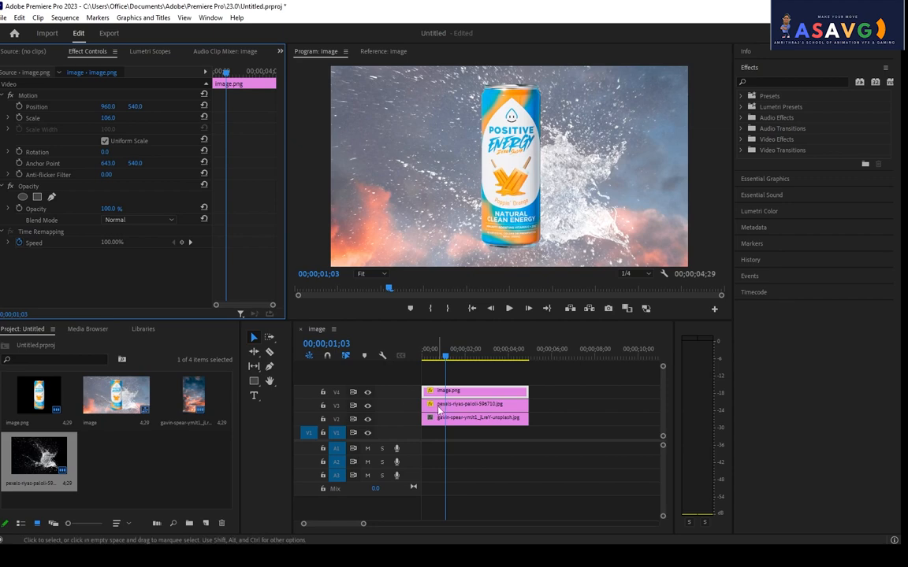
{"action": "left_click", "coordinate": [438, 409]}
{"action": "left_click_drag", "start_coordinate": [114, 111], "coordinate": [63, 111]}
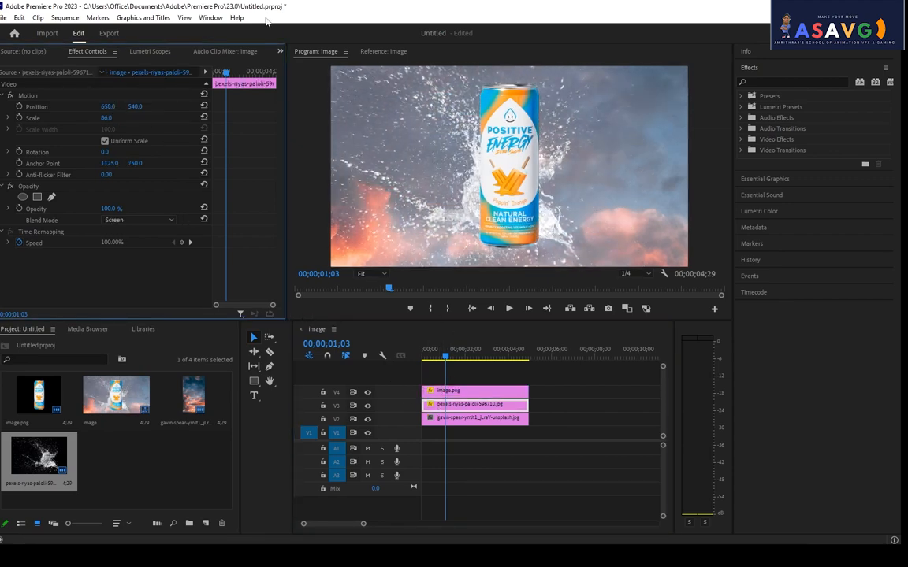
Step: Try Full playback resolution for the program preview and return it to 1/4
{"action": "left_click", "coordinate": [206, 19]}
{"action": "left_click", "coordinate": [171, 19]}
{"action": "mouse_move", "coordinate": [181, 20]}
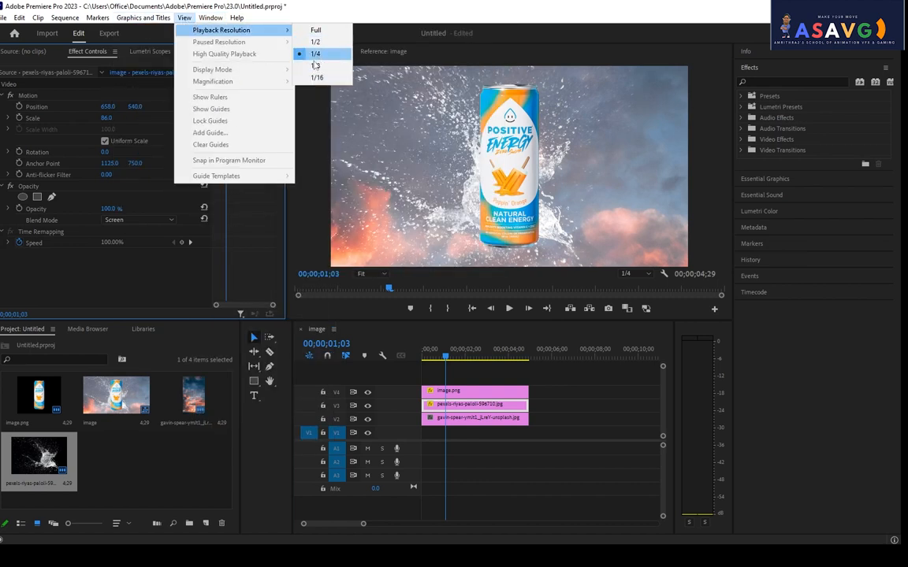
{"action": "left_click", "coordinate": [315, 30]}
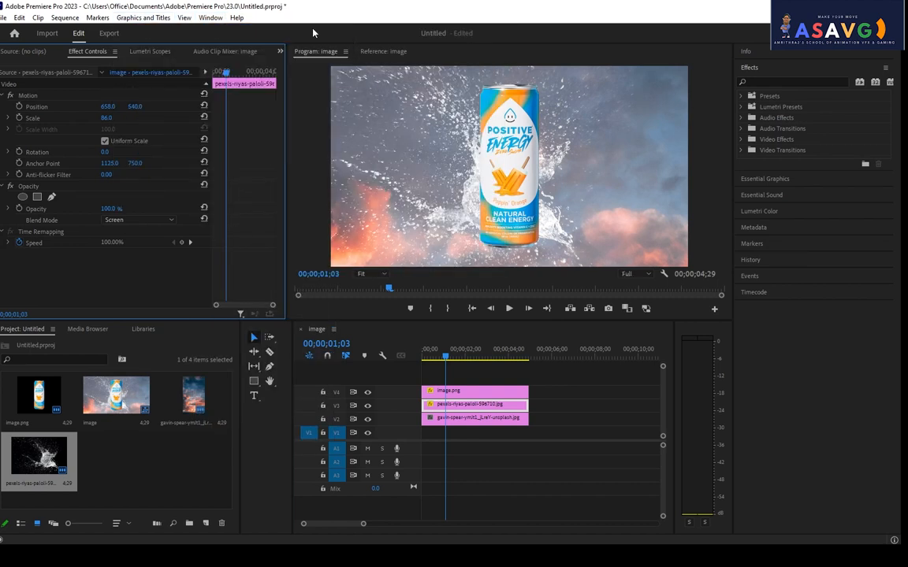
{"action": "left_click", "coordinate": [189, 19]}
{"action": "mouse_move", "coordinate": [195, 35]}
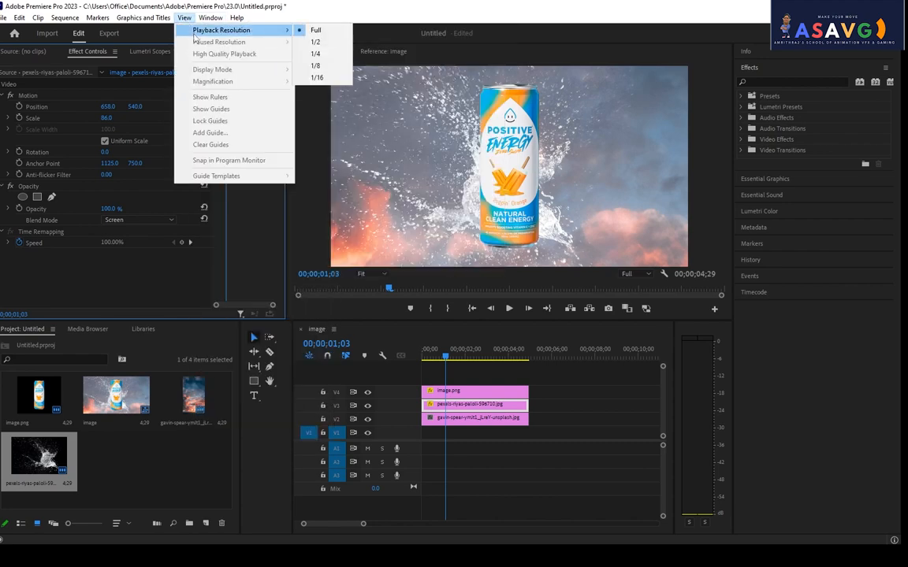
{"action": "left_click", "coordinate": [315, 53]}
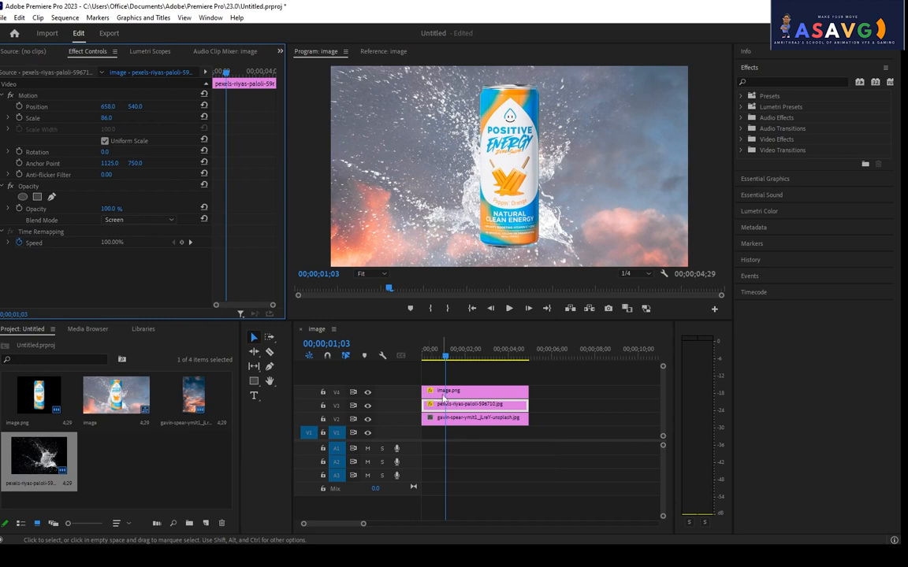
Step: Move the water splash and can clips past five seconds on the timeline, leaving only the sky at the start
{"action": "left_click_drag", "start_coordinate": [442, 359], "coordinate": [417, 367]}
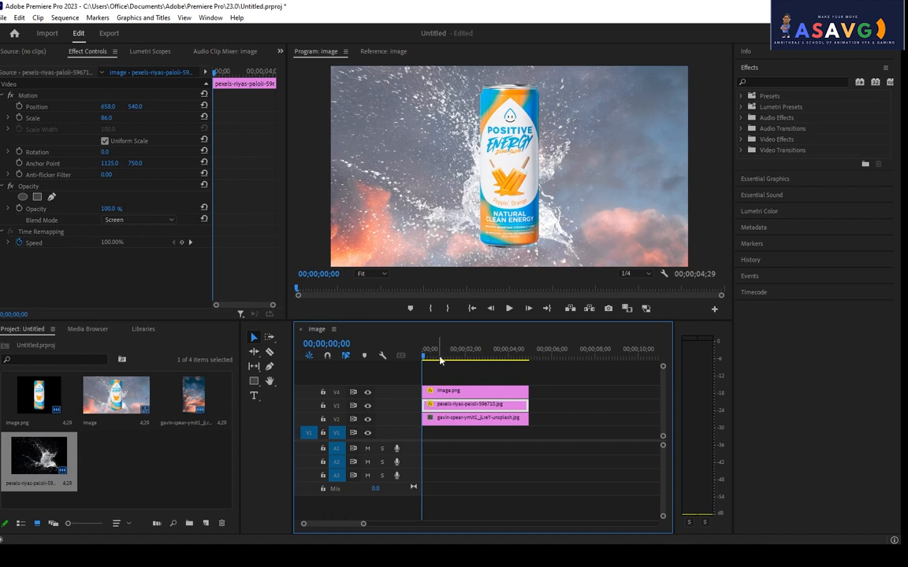
{"action": "mouse_move", "coordinate": [441, 360]}
{"action": "left_mouse_down"}
{"action": "mouse_move", "coordinate": [489, 359]}
{"action": "mouse_move", "coordinate": [426, 355]}
{"action": "left_mouse_up"}
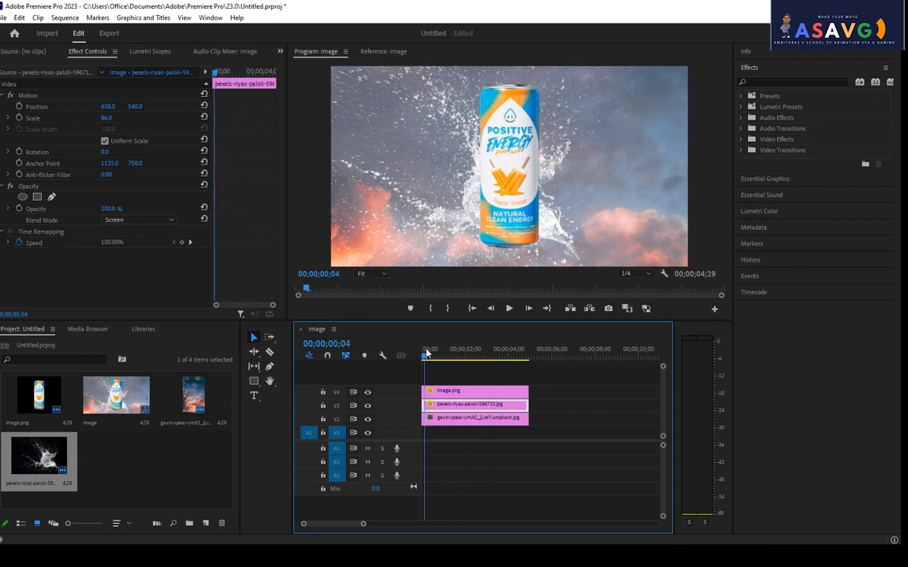
{"action": "left_click_drag", "start_coordinate": [453, 410], "coordinate": [528, 409]}
{"action": "left_click_drag", "start_coordinate": [484, 393], "coordinate": [571, 396]}
{"action": "left_click_drag", "start_coordinate": [426, 359], "coordinate": [422, 360]}
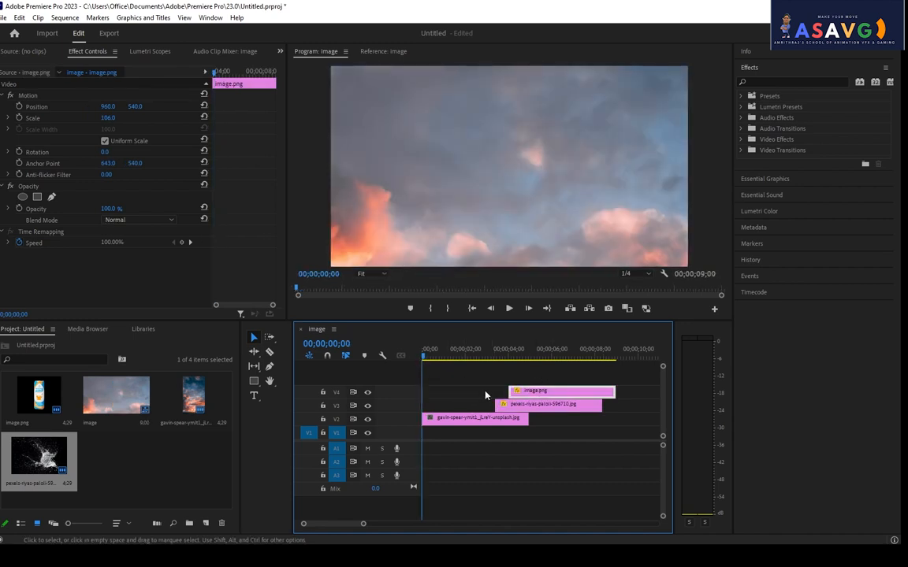
{"action": "left_click_drag", "start_coordinate": [512, 404], "coordinate": [583, 395]}
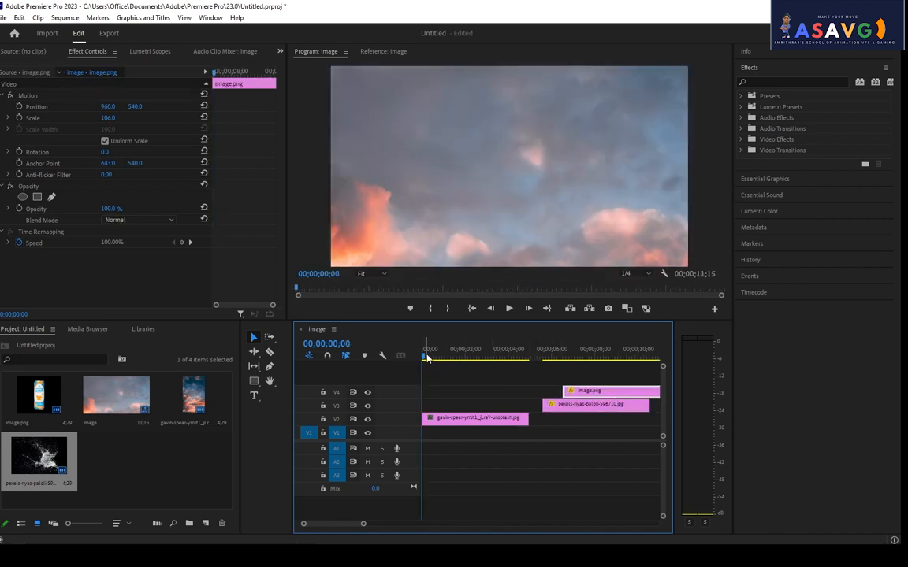
{"action": "left_click_drag", "start_coordinate": [427, 358], "coordinate": [452, 359]}
{"action": "left_click", "coordinate": [445, 418]}
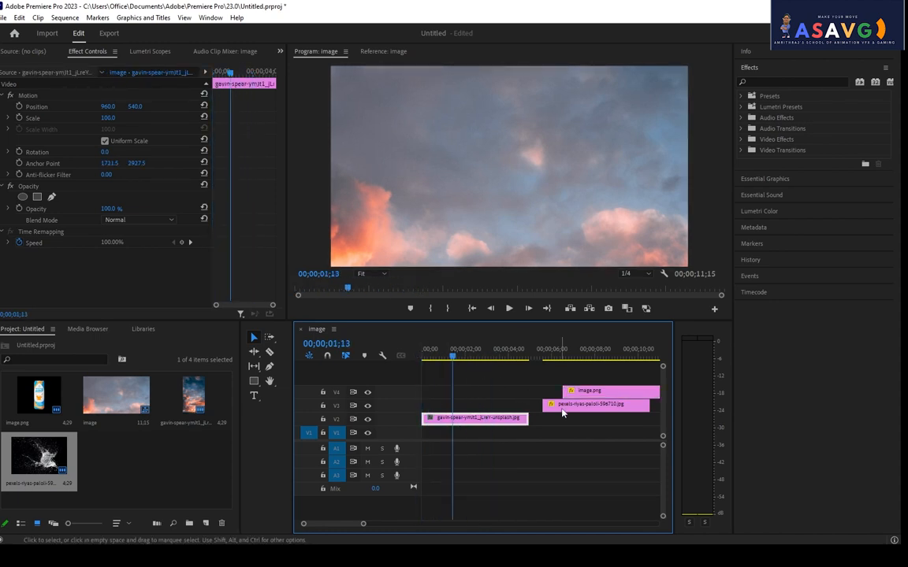
Step: Try bringing the water splash and can clips back over the sky, both starting a little after one second
{"action": "left_click_drag", "start_coordinate": [564, 404], "coordinate": [470, 409]}
{"action": "left_click_drag", "start_coordinate": [453, 356], "coordinate": [487, 371]}
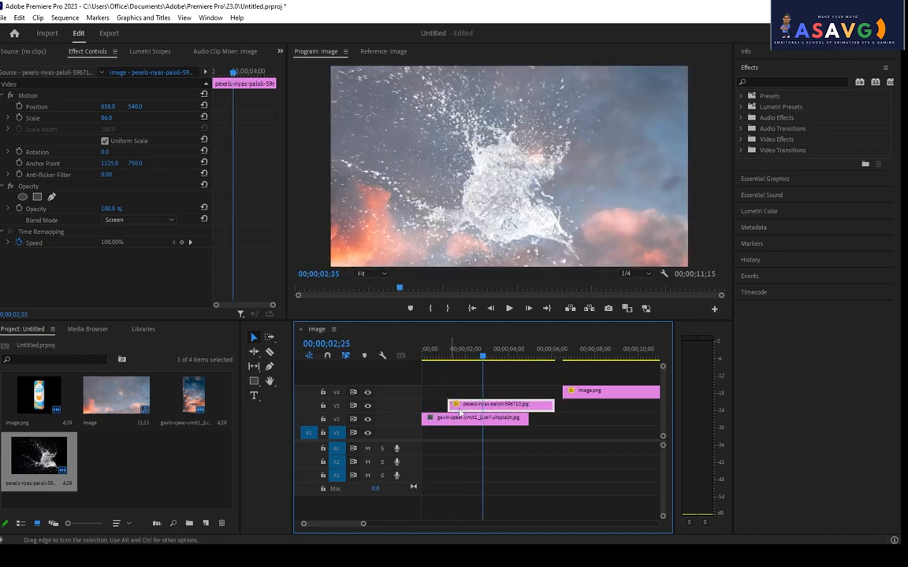
{"action": "left_click_drag", "start_coordinate": [588, 393], "coordinate": [475, 394]}
{"action": "left_click_drag", "start_coordinate": [453, 357], "coordinate": [422, 367]}
Step: Park the water splash clip on V5 beyond six seconds and place the can clip on V3 starting at about 00;00;00;13
{"action": "left_click", "coordinate": [473, 408]}
{"action": "left_click_drag", "start_coordinate": [473, 412], "coordinate": [592, 377]}
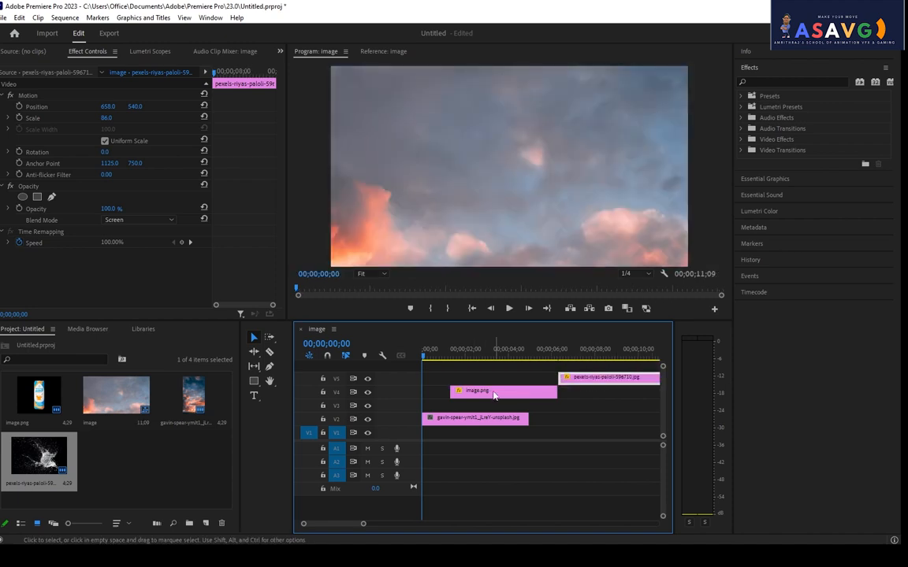
{"action": "left_click_drag", "start_coordinate": [493, 393], "coordinate": [475, 408]}
{"action": "mouse_move", "coordinate": [426, 359]}
{"action": "left_mouse_down"}
{"action": "mouse_move", "coordinate": [455, 358]}
{"action": "mouse_move", "coordinate": [423, 358]}
{"action": "mouse_move", "coordinate": [451, 359]}
{"action": "mouse_move", "coordinate": [425, 358]}
{"action": "mouse_move", "coordinate": [434, 358]}
{"action": "left_mouse_up"}
{"action": "left_click", "coordinate": [499, 230]}
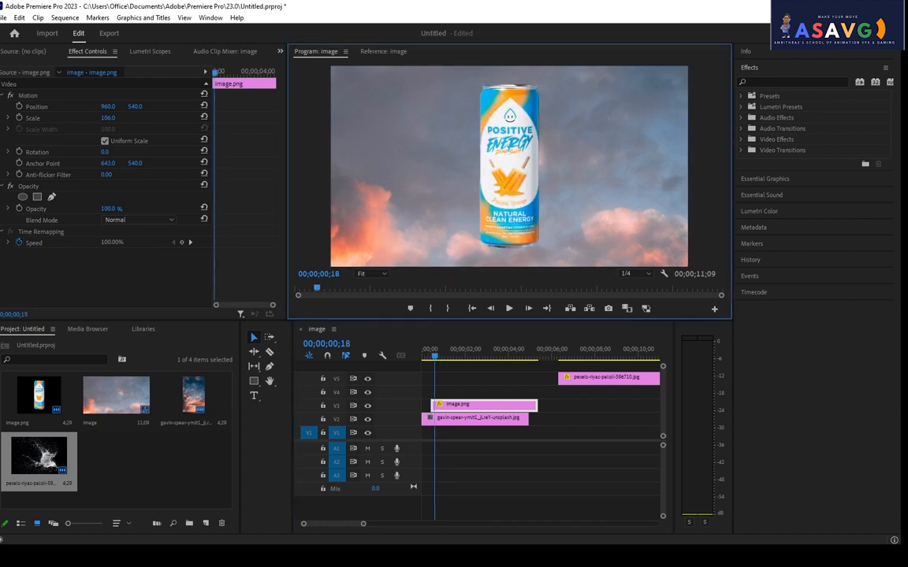
Step: Keyframe the can's horizontal position from 960 at 00;00;00;25 to 3005 at 00;00;02;17 and play the move
{"action": "mouse_move", "coordinate": [108, 105]}
{"action": "left_mouse_down"}
{"action": "mouse_move", "coordinate": [40, 106]}
{"action": "mouse_move", "coordinate": [300, 105]}
{"action": "mouse_move", "coordinate": [107, 105]}
{"action": "left_mouse_up"}
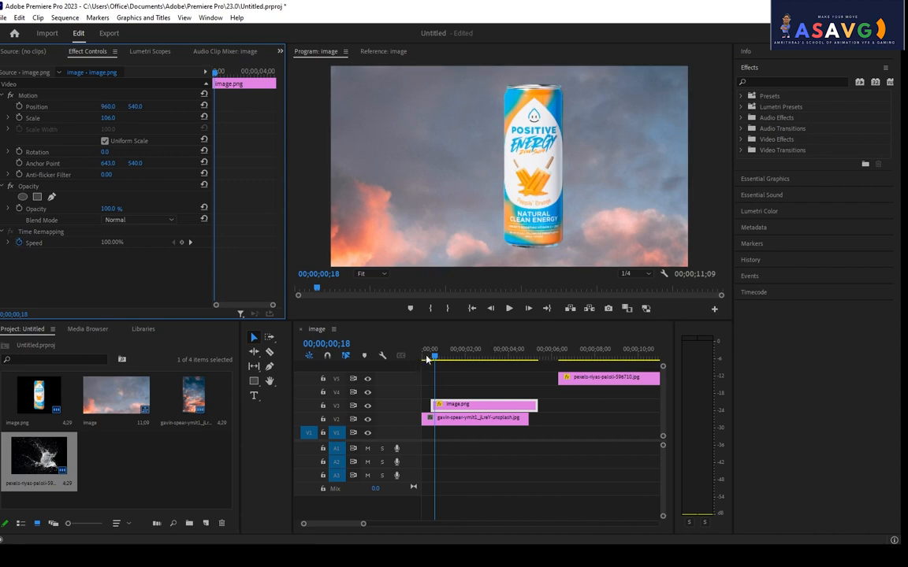
{"action": "left_click_drag", "start_coordinate": [429, 357], "coordinate": [439, 357]}
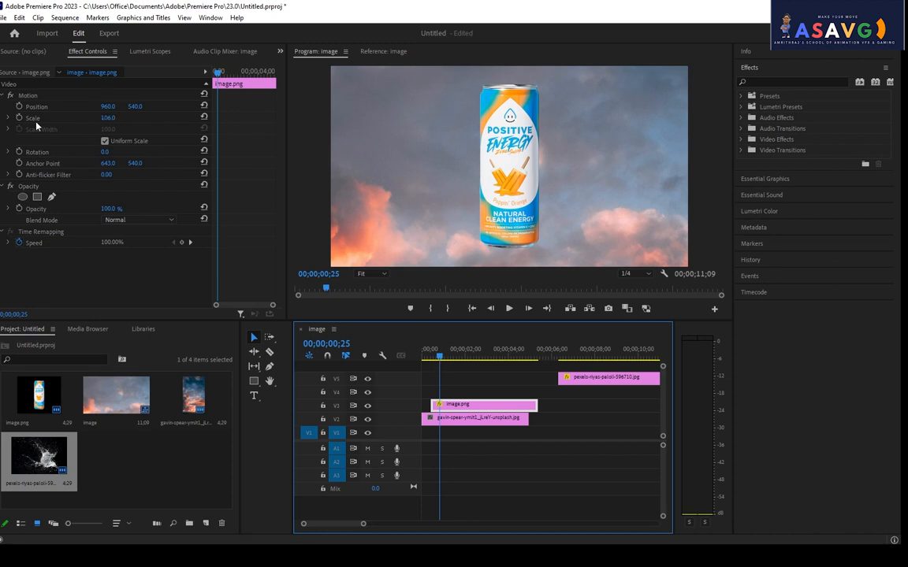
{"action": "left_click", "coordinate": [19, 106]}
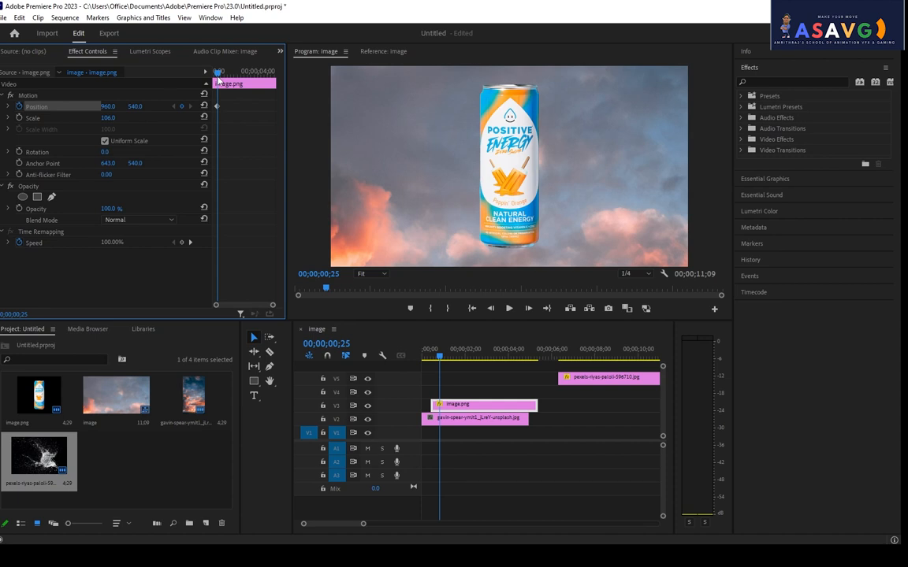
{"action": "left_click_drag", "start_coordinate": [219, 76], "coordinate": [241, 83]}
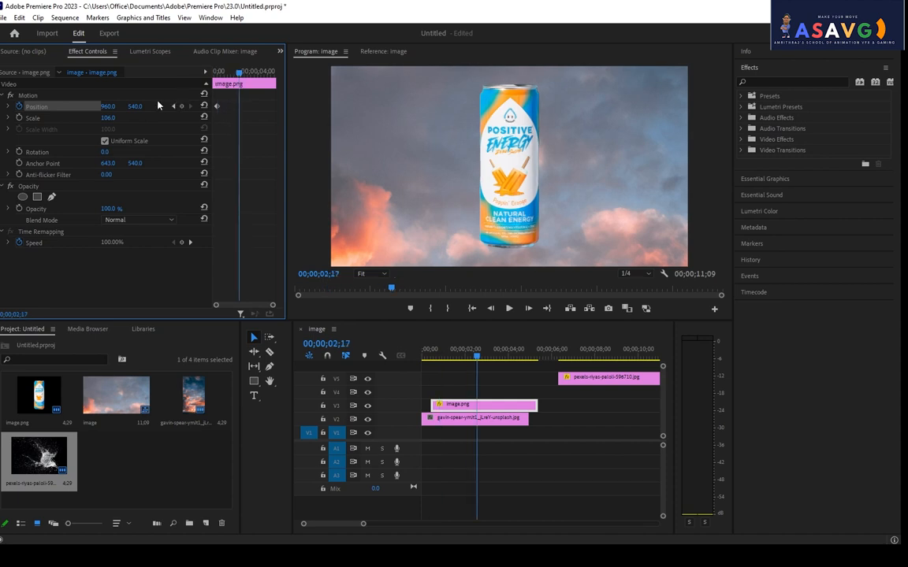
{"action": "left_click_drag", "start_coordinate": [108, 106], "coordinate": [205, 106]}
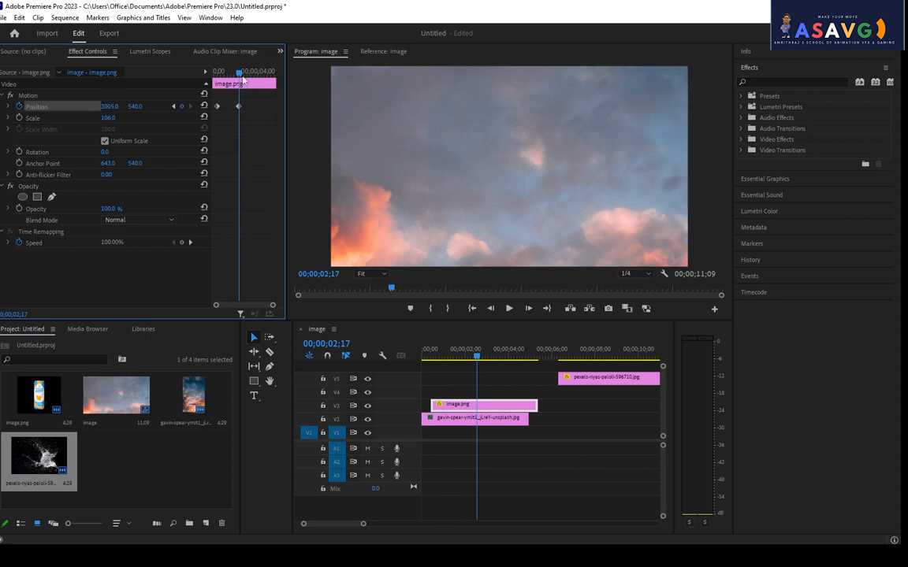
{"action": "left_click", "coordinate": [437, 361]}
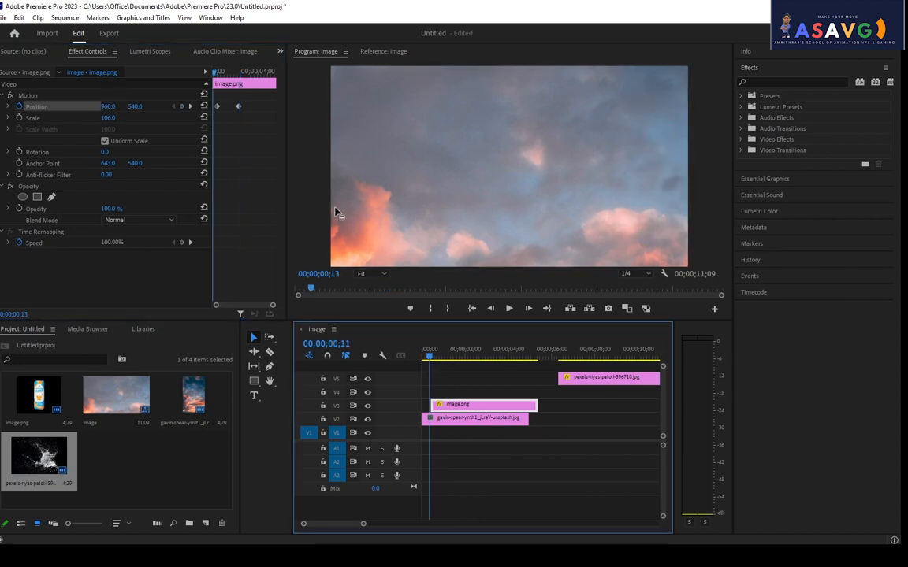
{"action": "mouse_move", "coordinate": [223, 72]}
{"action": "left_mouse_down"}
{"action": "mouse_move", "coordinate": [202, 73]}
{"action": "mouse_move", "coordinate": [218, 74]}
{"action": "left_mouse_up"}
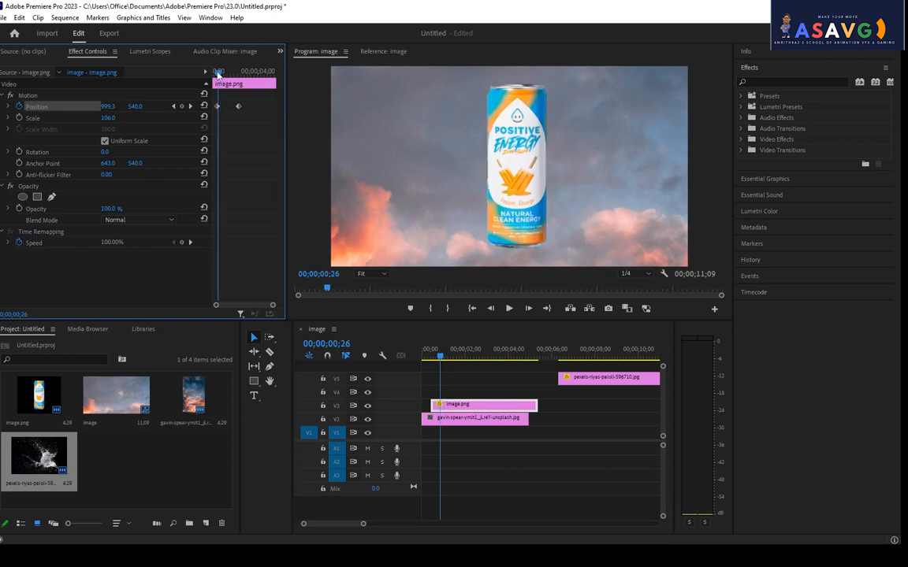
{"action": "key", "text": "space"}
{"action": "key", "text": "space"}
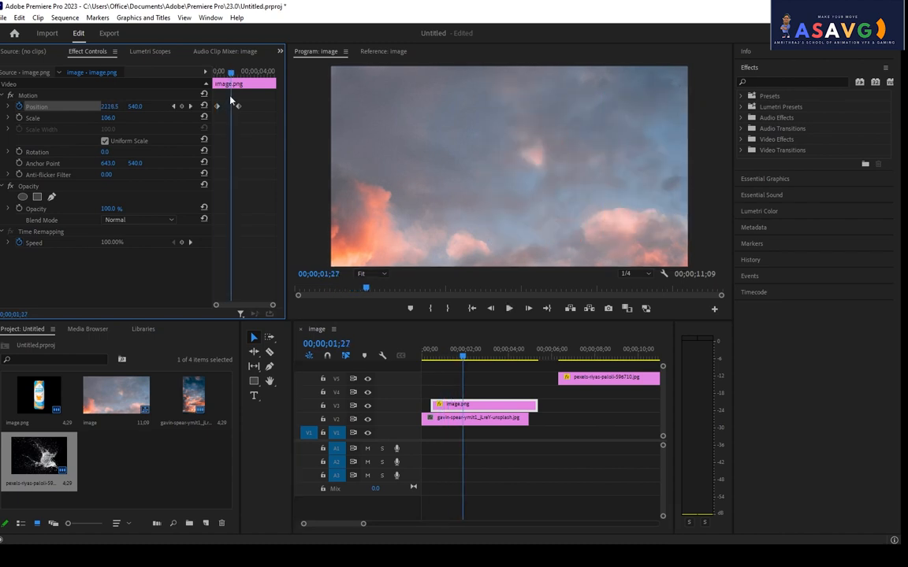
Step: Swap the can's two position keyframes so it slides in from 3005 to 960, and bring them closer together in time
{"action": "mouse_move", "coordinate": [238, 106]}
{"action": "left_mouse_down"}
{"action": "mouse_move", "coordinate": [223, 106]}
{"action": "mouse_move", "coordinate": [242, 107]}
{"action": "left_mouse_up"}
{"action": "left_click_drag", "start_coordinate": [230, 72], "coordinate": [223, 74]}
{"action": "key", "text": "space"}
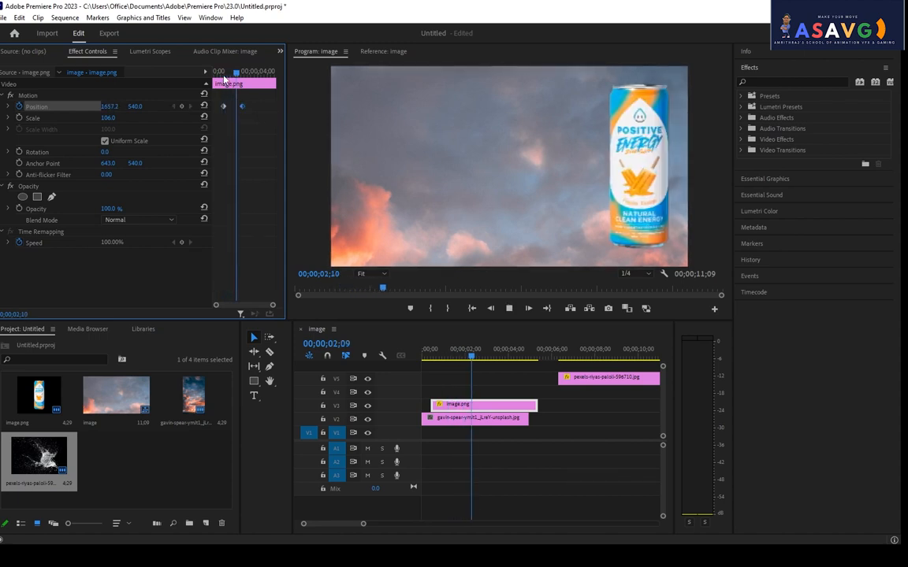
{"action": "left_click", "coordinate": [223, 73]}
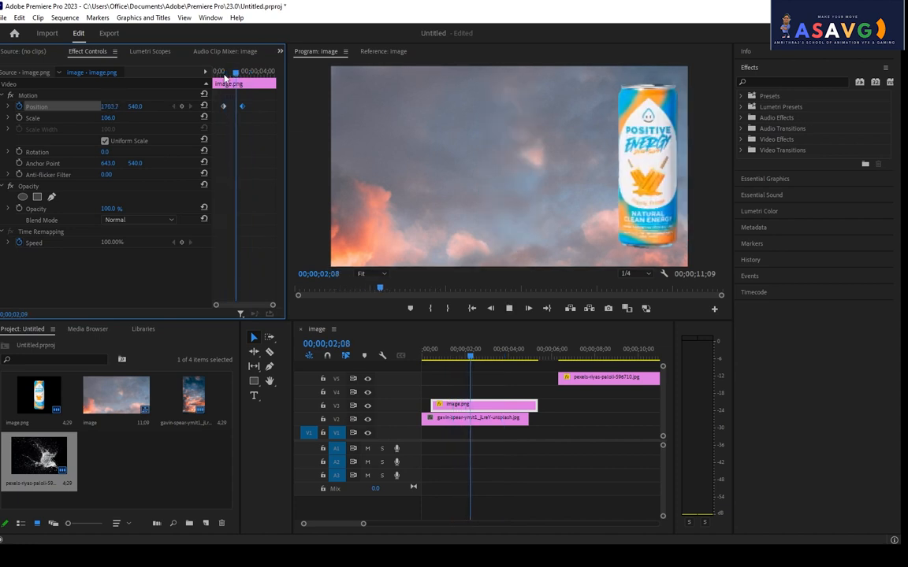
{"action": "key", "text": "space"}
{"action": "left_click", "coordinate": [203, 106]}
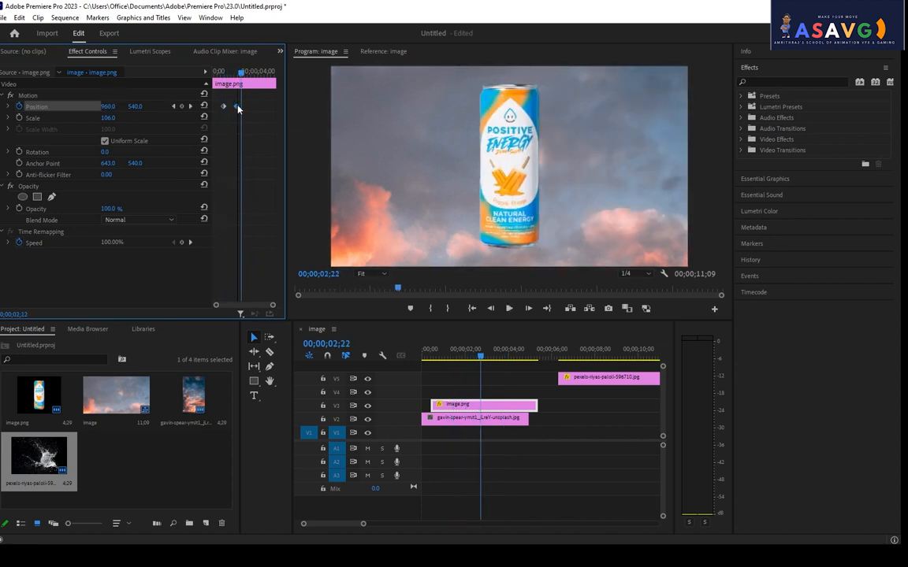
Step: Reduce the can's scale to 78 and play back its slide-in from the beginning
{"action": "left_click_drag", "start_coordinate": [107, 118], "coordinate": [89, 118]}
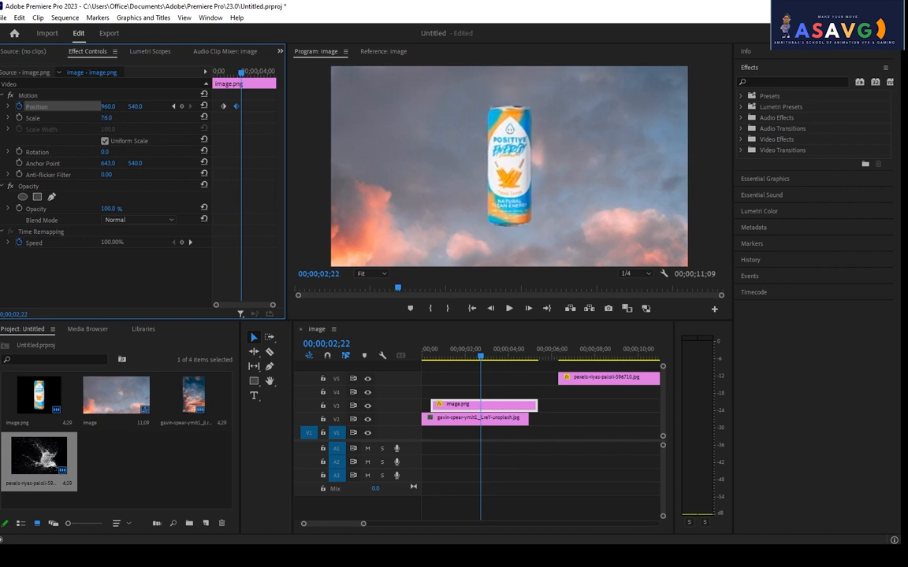
{"action": "left_click_drag", "start_coordinate": [477, 355], "coordinate": [415, 359]}
{"action": "key", "text": "space"}
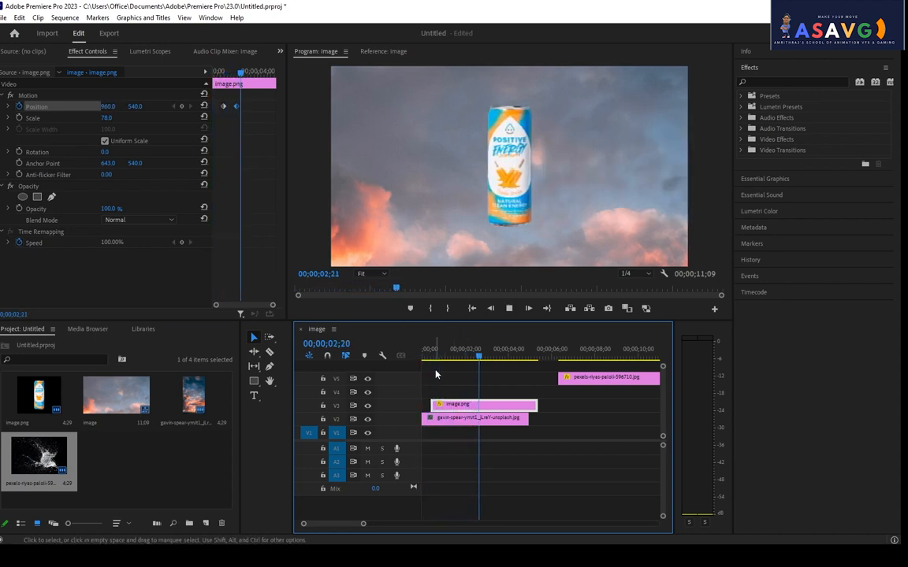
{"action": "key", "text": "space"}
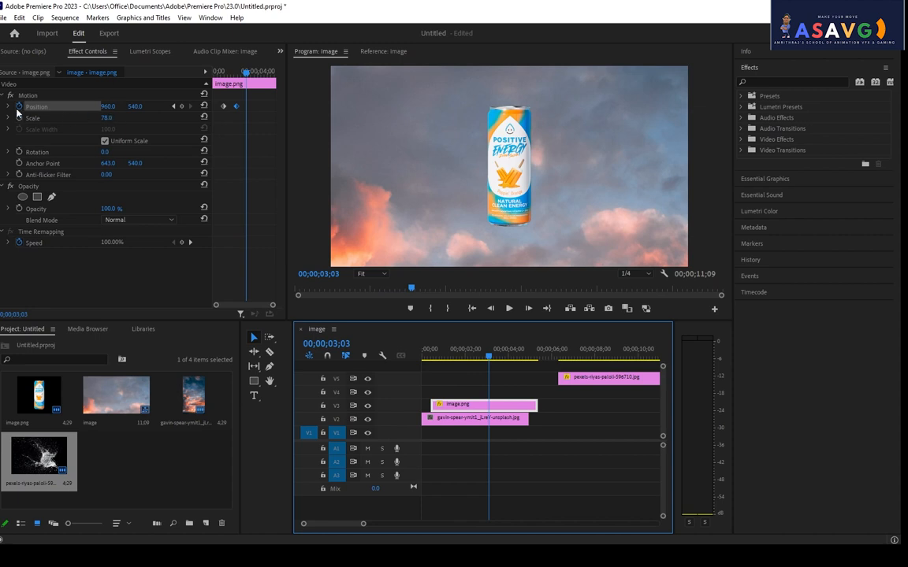
Step: Apply Ease In temporal interpolation to the can's last position keyframe
{"action": "left_click", "coordinate": [9, 108]}
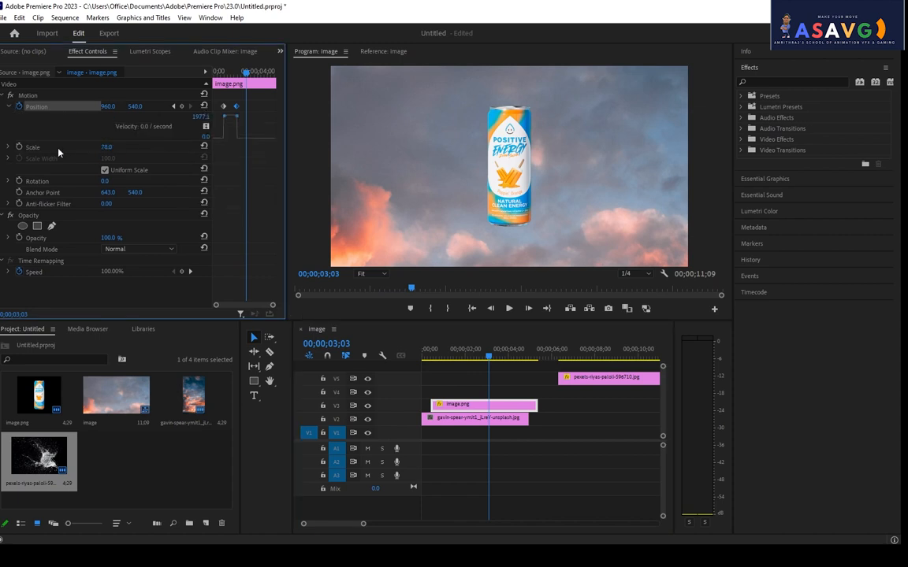
{"action": "right_click", "coordinate": [234, 108]}
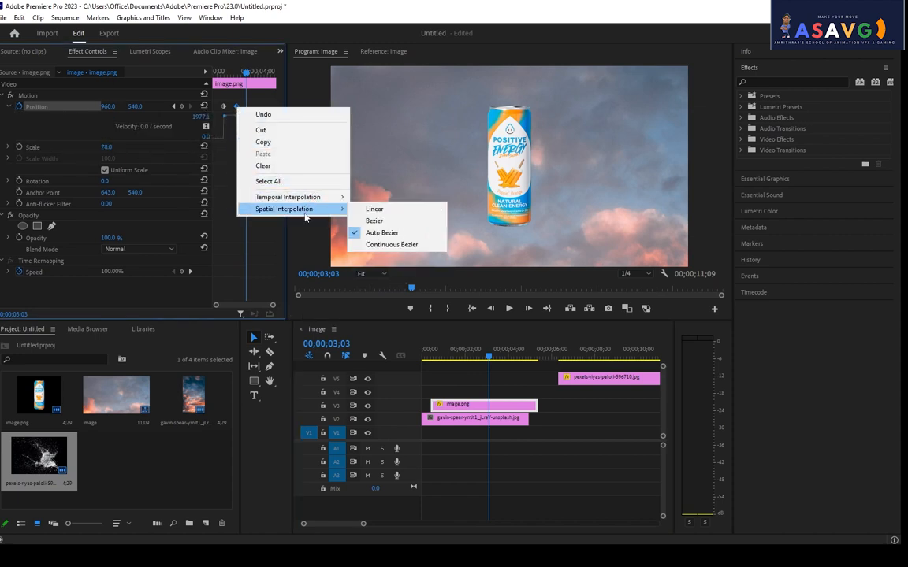
{"action": "mouse_move", "coordinate": [306, 203]}
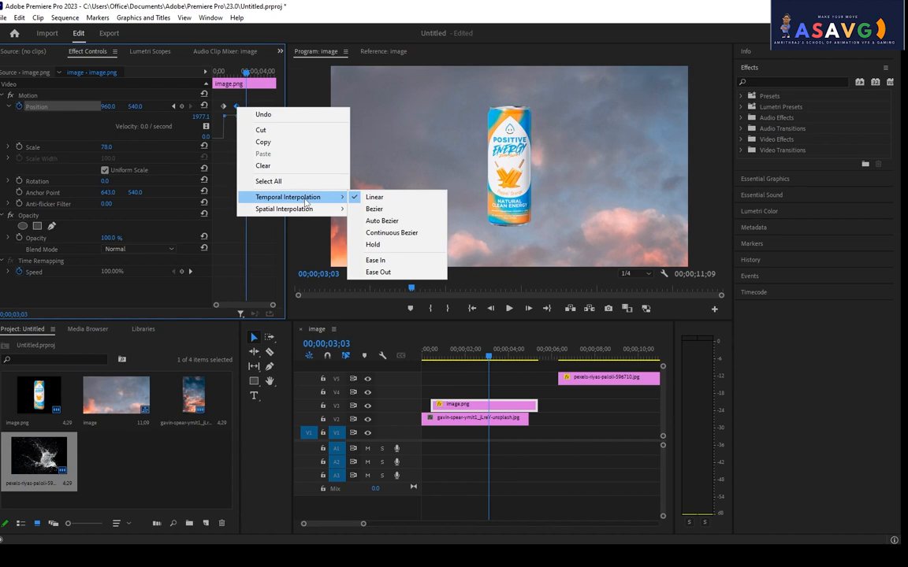
{"action": "left_click", "coordinate": [376, 260]}
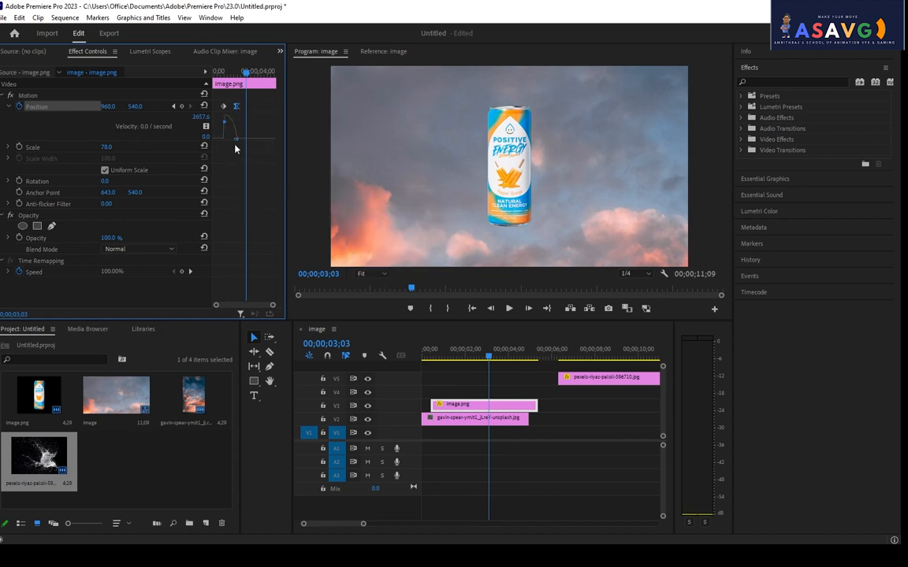
Step: Steepen the velocity curve between the can's position keyframes and play back the eased slide-in
{"action": "left_click", "coordinate": [227, 73]}
{"action": "key", "text": "Home"}
{"action": "key", "text": "space"}
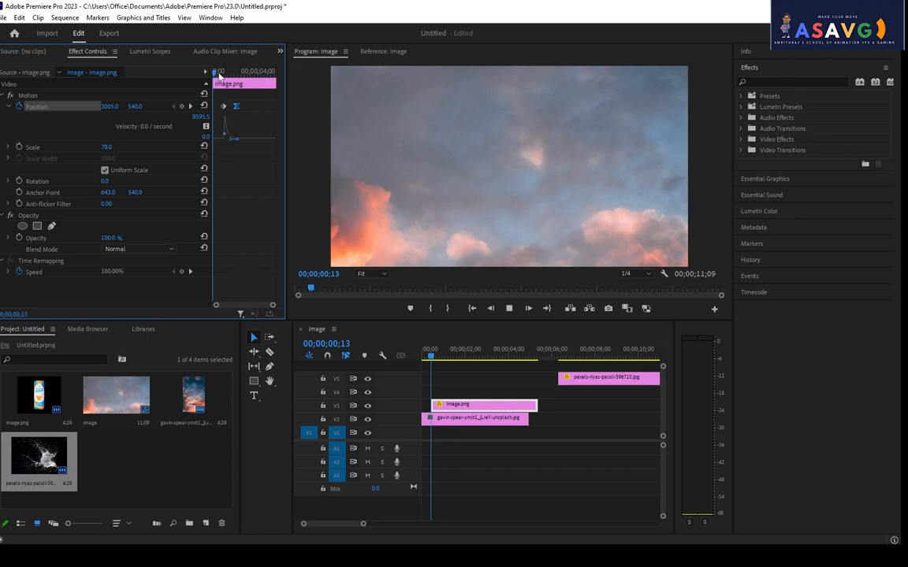
{"action": "left_click", "coordinate": [223, 74]}
{"action": "key", "text": "space"}
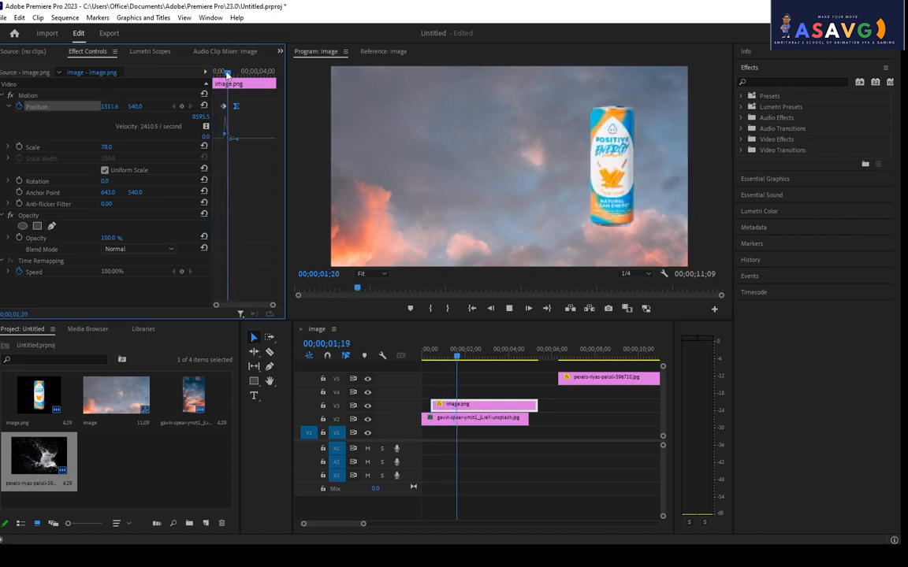
{"action": "left_click", "coordinate": [224, 73]}
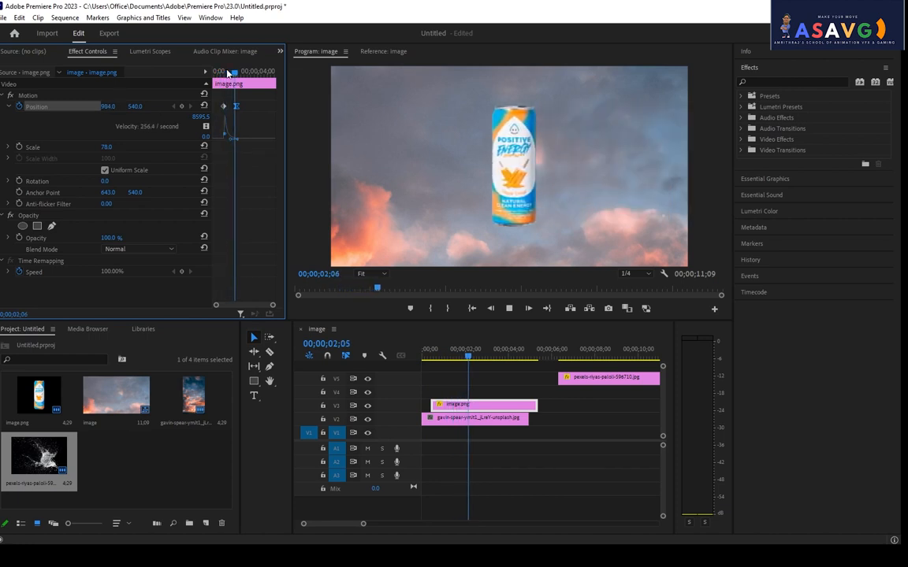
{"action": "key", "text": "space"}
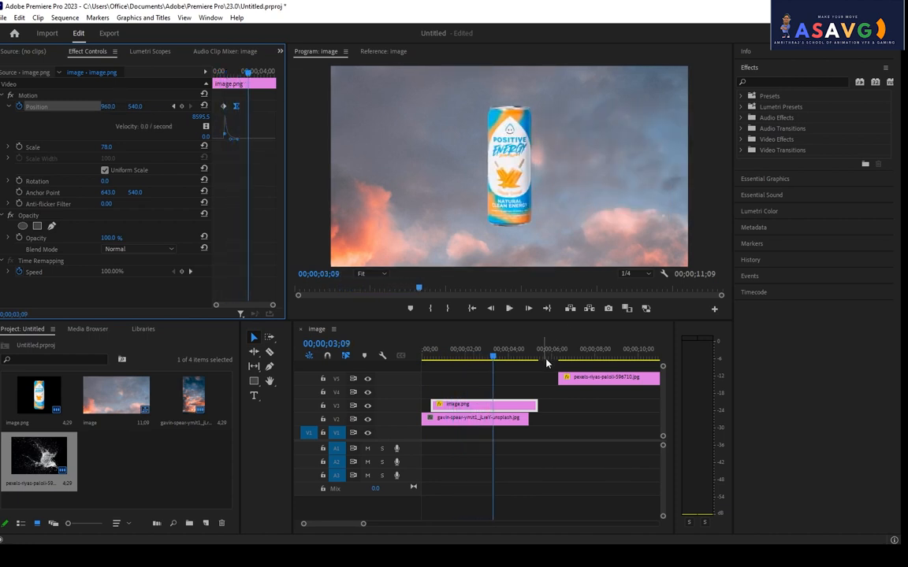
Step: Shift the water splash clip further along V5 and trim the can clip's end to about 00;00;02;20
{"action": "left_click_drag", "start_coordinate": [630, 382], "coordinate": [675, 382]}
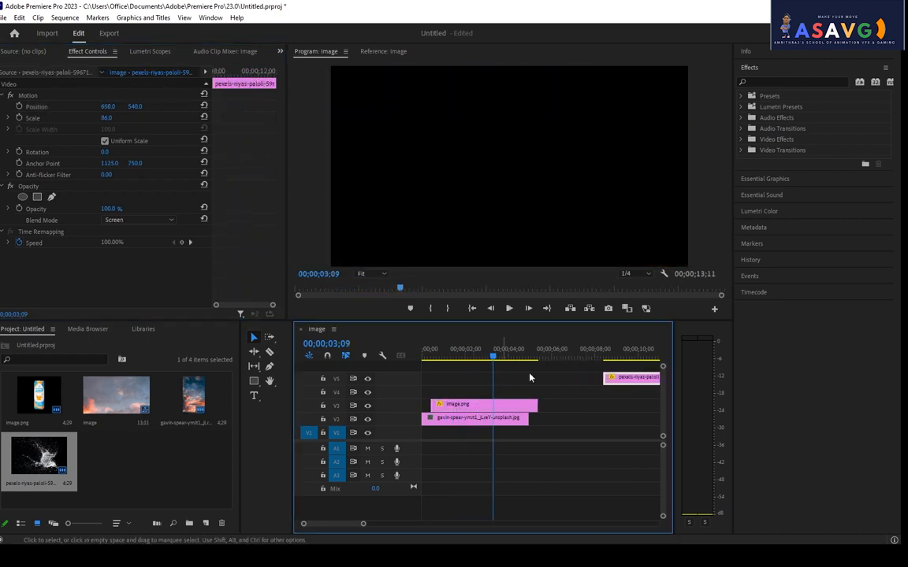
{"action": "left_click", "coordinate": [456, 355]}
{"action": "left_click_drag", "start_coordinate": [436, 365], "coordinate": [483, 360]}
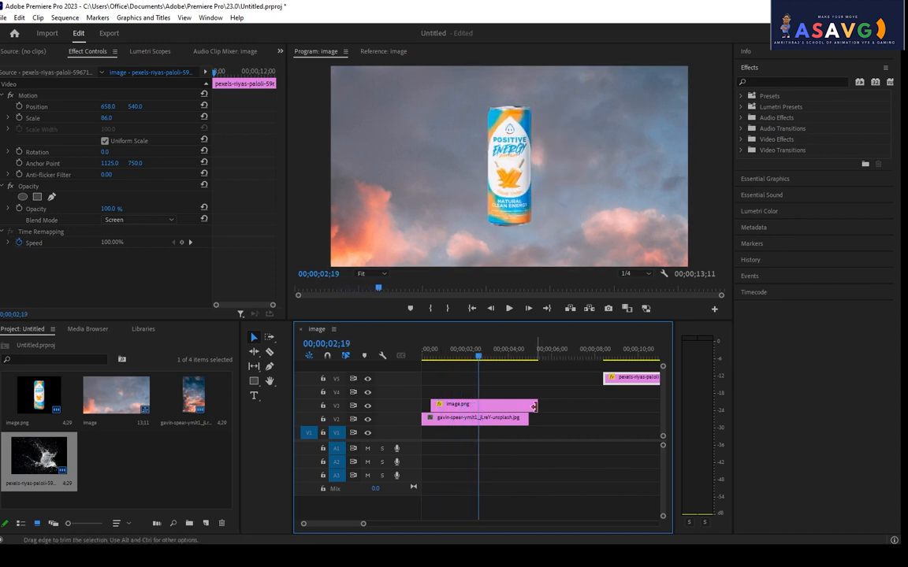
{"action": "left_click_drag", "start_coordinate": [537, 405], "coordinate": [478, 407]}
{"action": "left_click_drag", "start_coordinate": [468, 359], "coordinate": [427, 361]}
{"action": "key", "text": "space"}
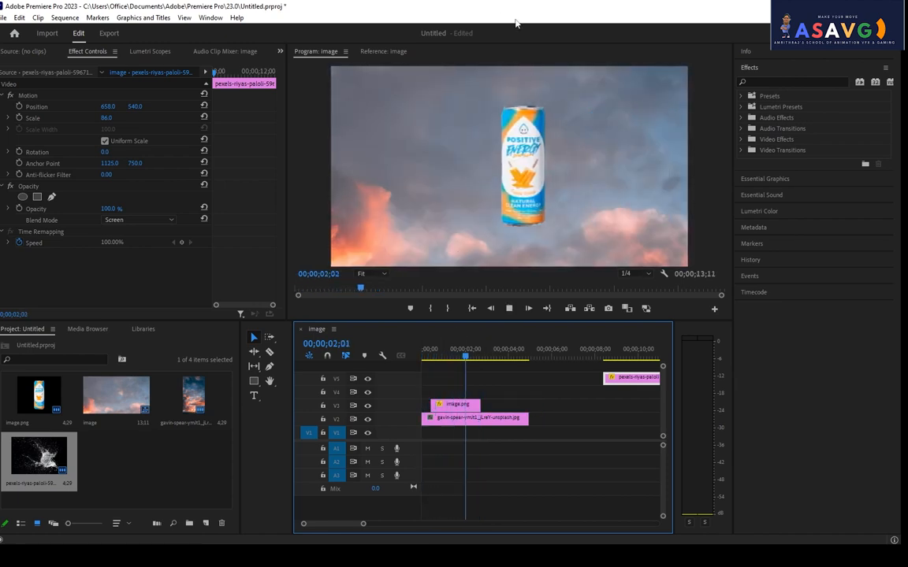
{"action": "key", "text": "space"}
Step: Trim the can clip's start to about 00;00;01;13 and slide the shortened clip slightly earlier on V3
{"action": "left_click", "coordinate": [434, 358]}
{"action": "left_click_drag", "start_coordinate": [435, 361], "coordinate": [454, 353]}
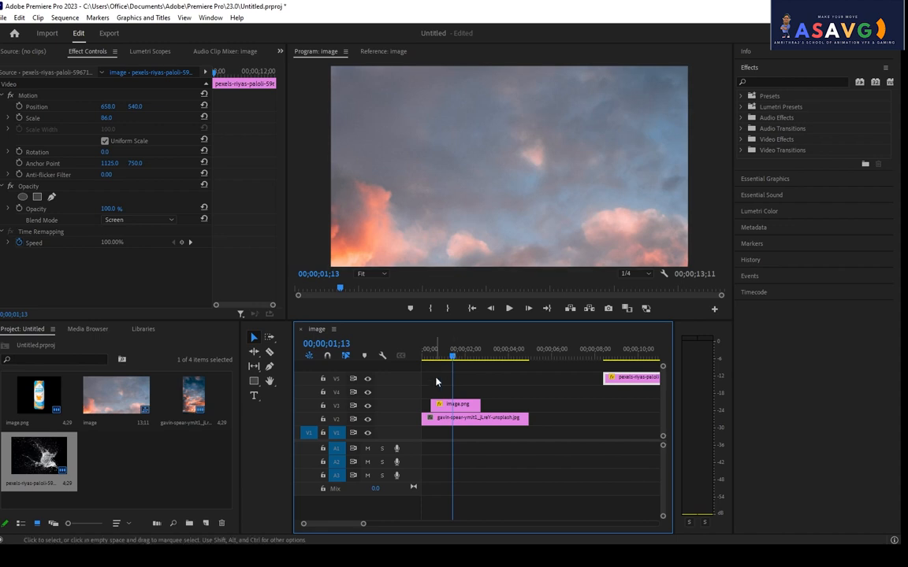
{"action": "left_click_drag", "start_coordinate": [431, 405], "coordinate": [456, 408]}
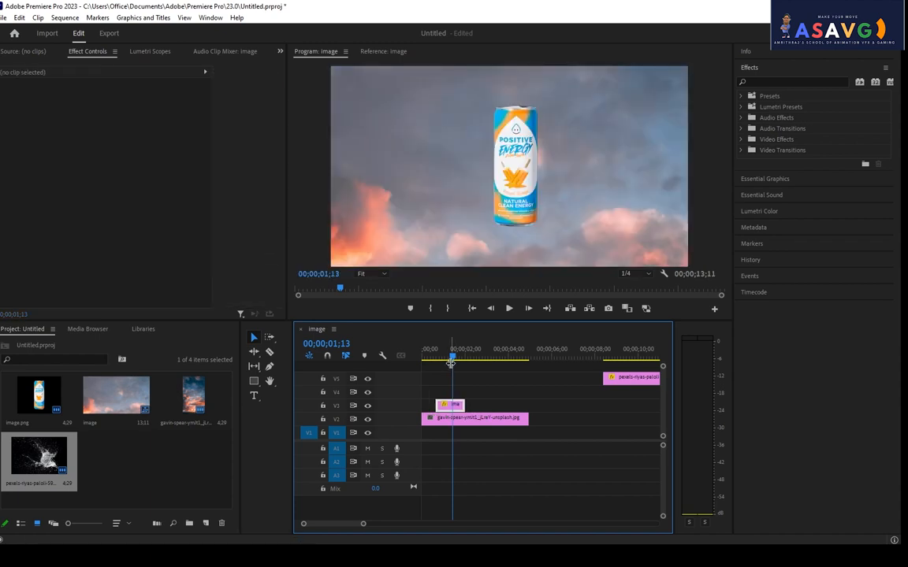
Step: Play back the can's slide-in from the start of the sequence to check its timing
{"action": "left_click_drag", "start_coordinate": [450, 358], "coordinate": [410, 361]}
{"action": "key", "text": "space"}
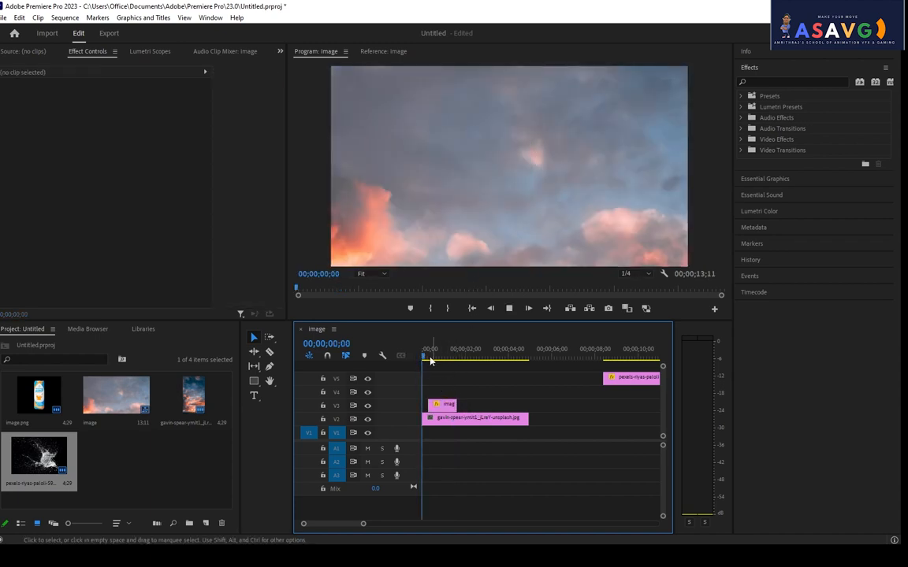
{"action": "left_click_drag", "start_coordinate": [429, 360], "coordinate": [429, 359]}
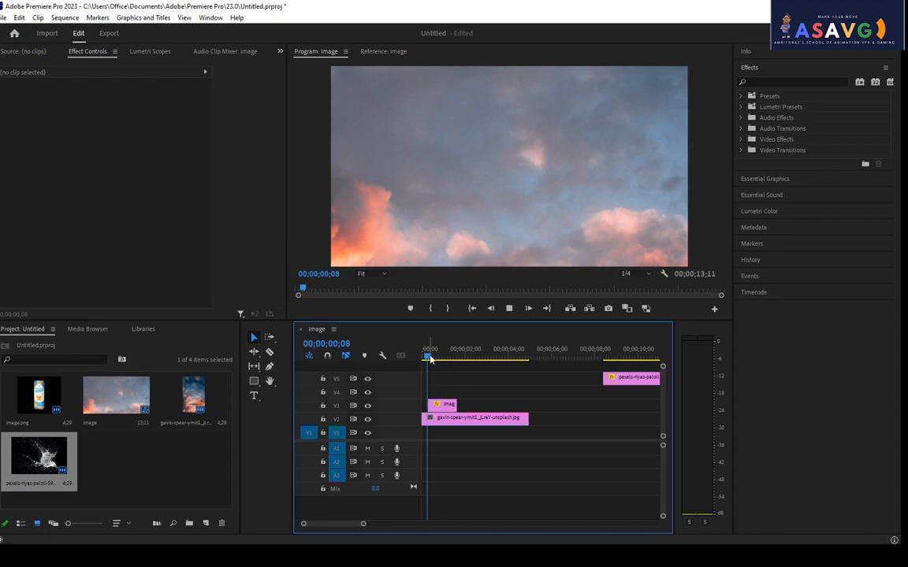
{"action": "left_click", "coordinate": [432, 358]}
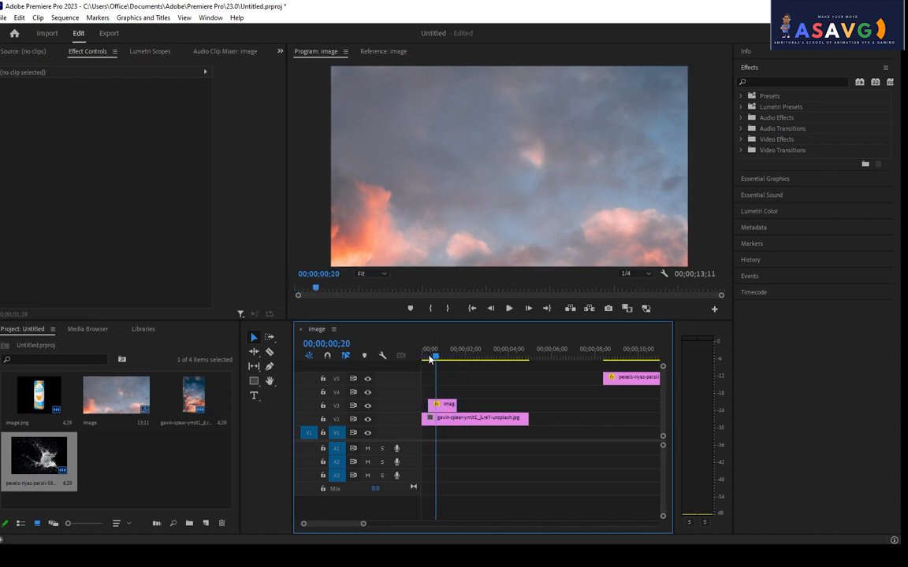
{"action": "key", "text": "space"}
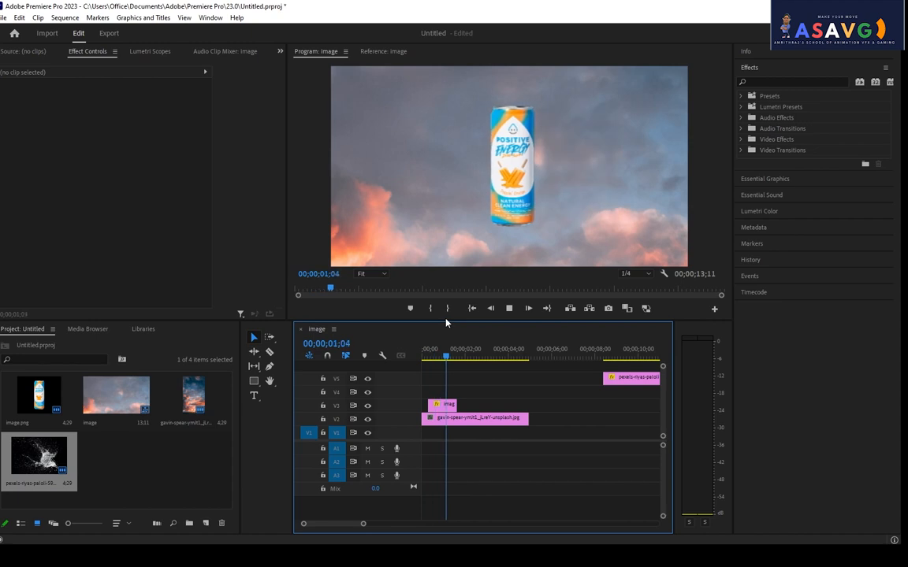
{"action": "left_click", "coordinate": [434, 357]}
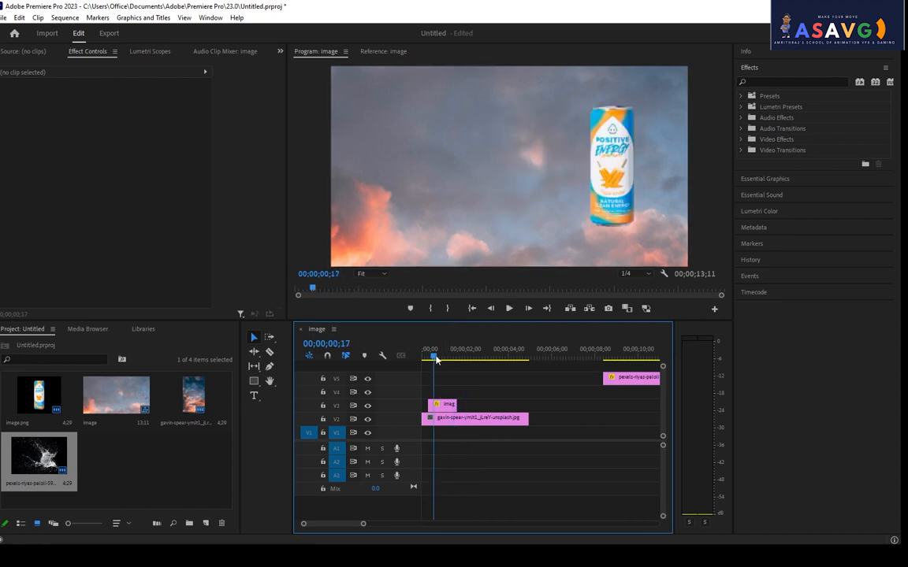
Step: Split the V3 can clip at 00;00;01;08 and place staggered copies of its second piece on V4 and V5
{"action": "left_click_drag", "start_coordinate": [437, 359], "coordinate": [452, 360]}
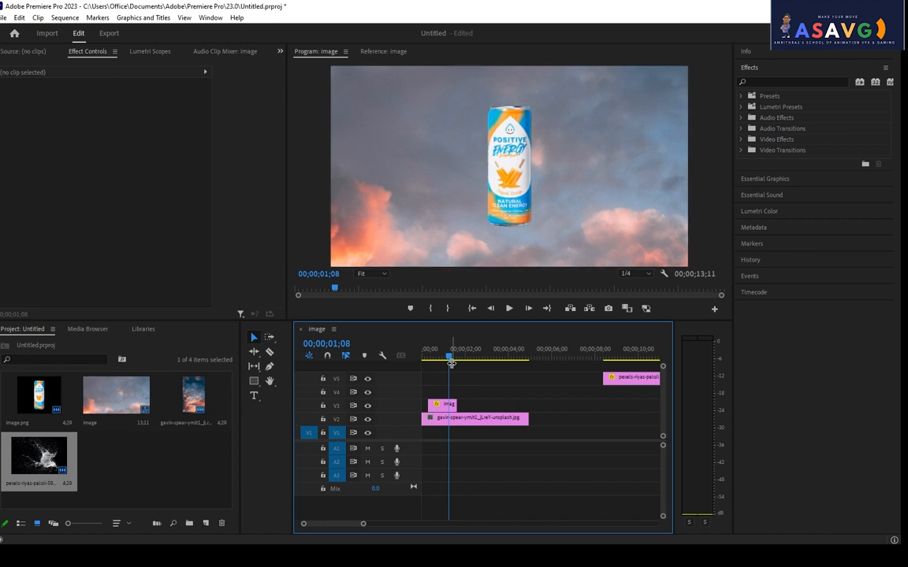
{"action": "key", "text": "c"}
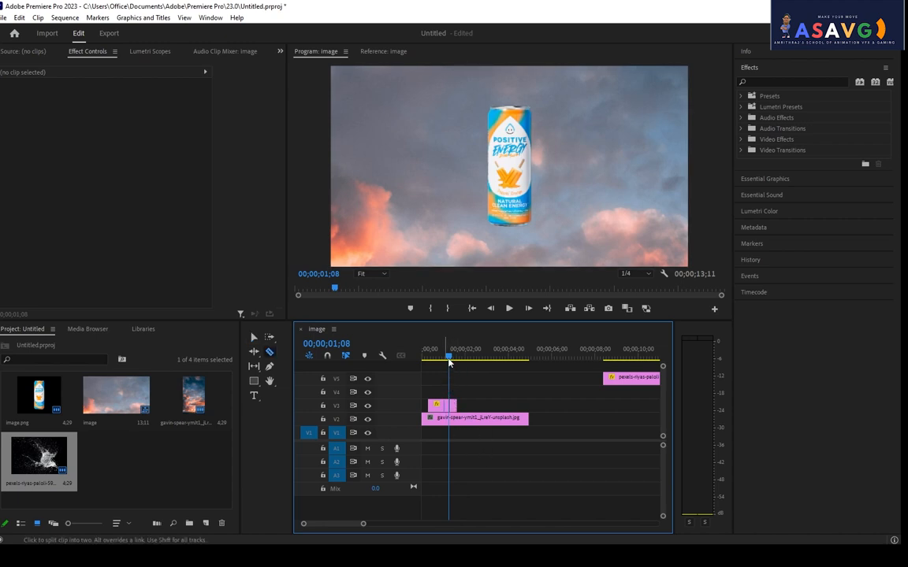
{"action": "left_click", "coordinate": [253, 339]}
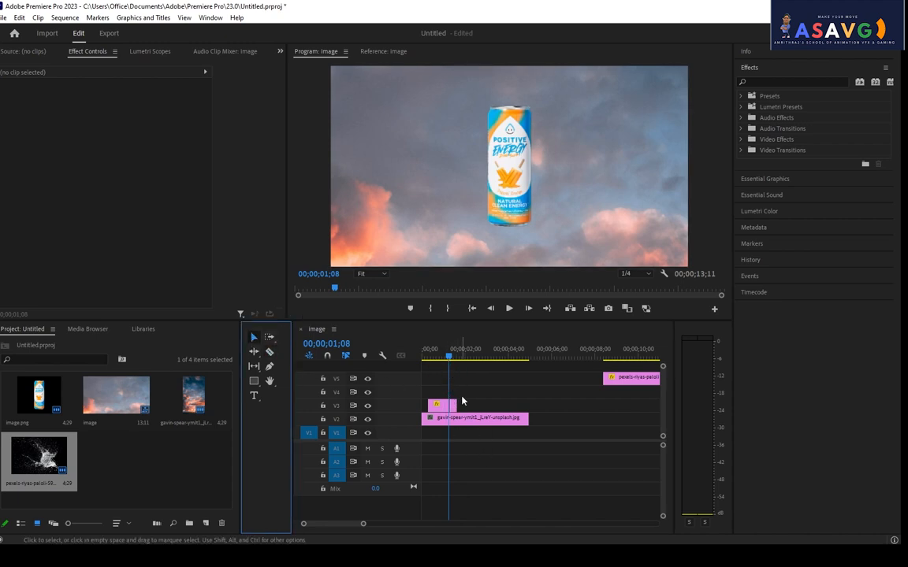
{"action": "left_click_drag", "start_coordinate": [455, 408], "coordinate": [465, 399]}
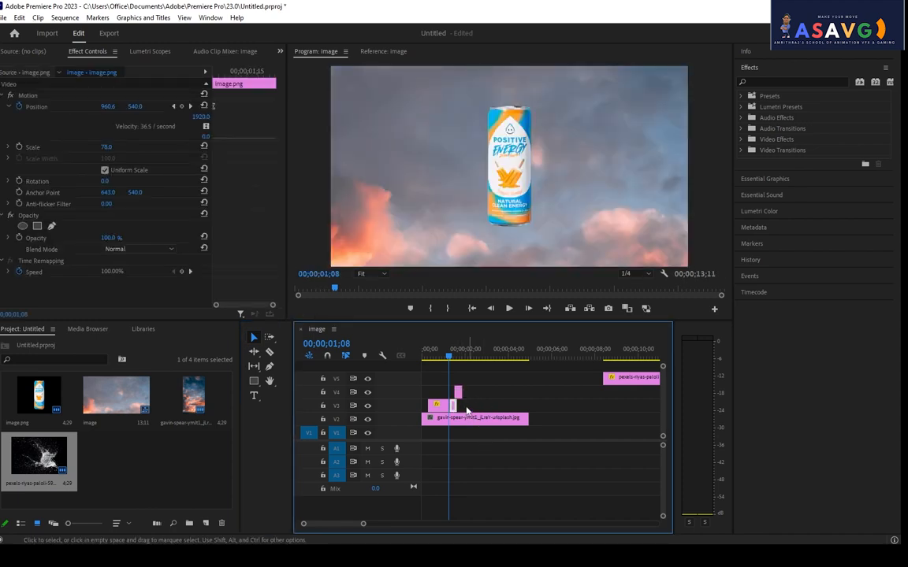
{"action": "left_click_drag", "start_coordinate": [449, 356], "coordinate": [470, 381]}
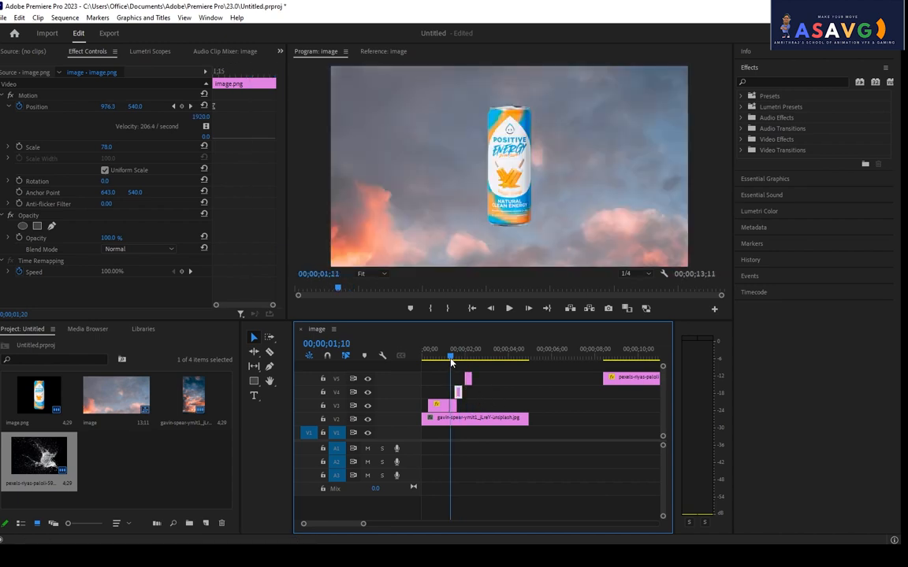
Step: Play back the sequence from about 00;00;00;06 and scrub across the staggered can copies
{"action": "left_click", "coordinate": [428, 362]}
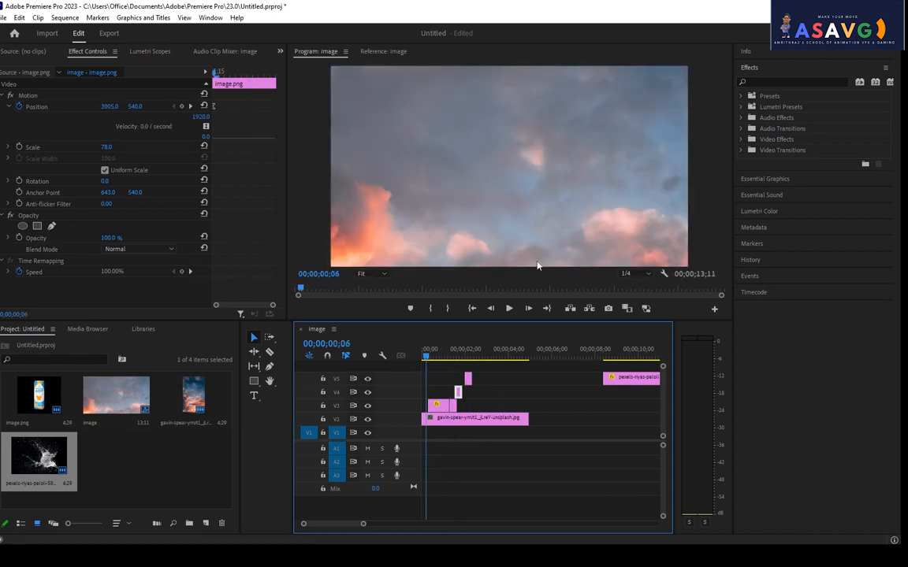
{"action": "key", "text": "space"}
{"action": "left_click", "coordinate": [509, 308]}
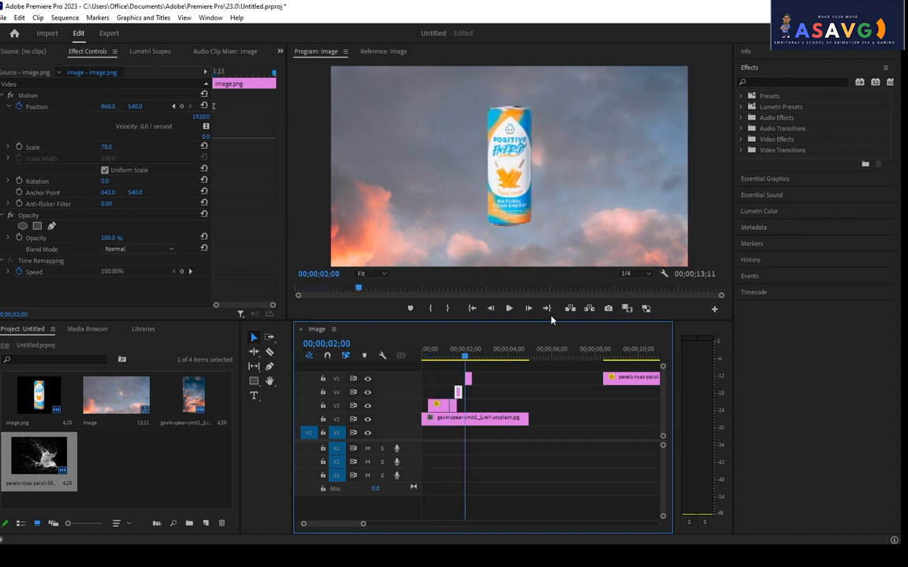
{"action": "left_click", "coordinate": [450, 358]}
{"action": "left_click_drag", "start_coordinate": [450, 358], "coordinate": [460, 361]}
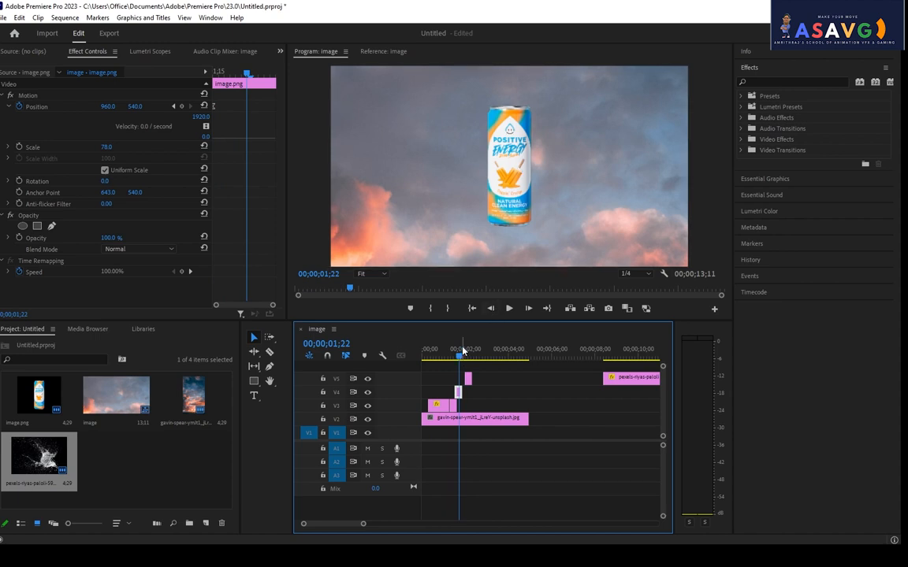
Step: Extend the end of the second can piece on V3 to about 00;00;02;15
{"action": "key", "text": "="}
{"action": "left_click", "coordinate": [522, 359]}
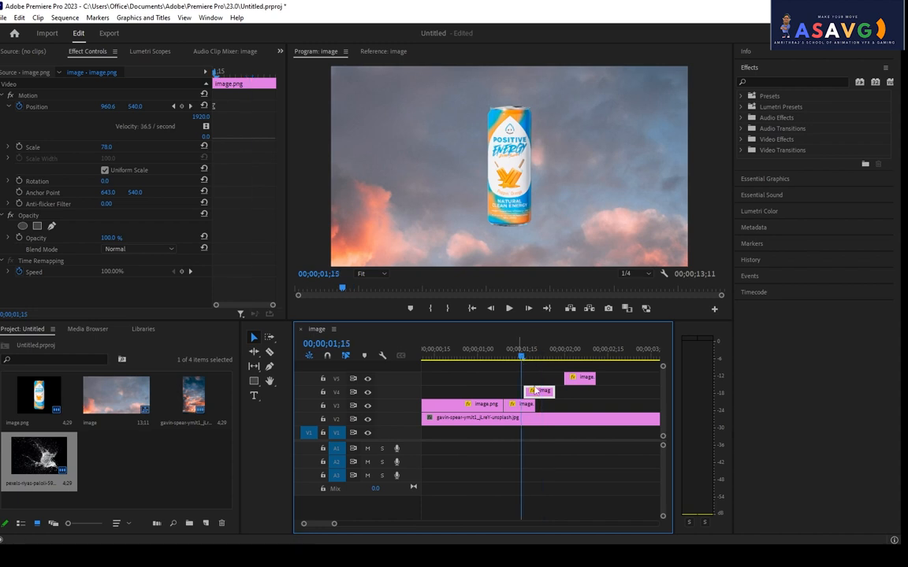
{"action": "left_click_drag", "start_coordinate": [536, 404], "coordinate": [610, 407]}
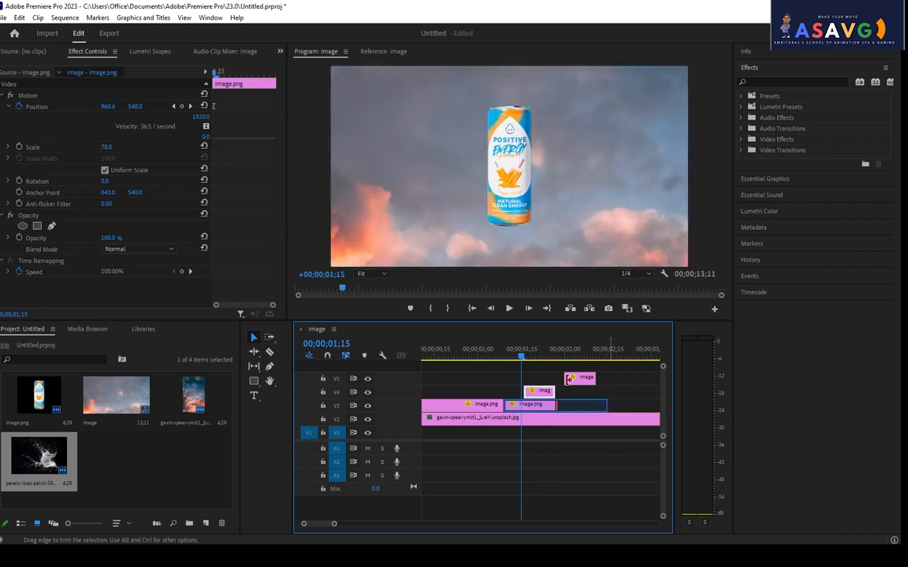
Step: Open the V4 can copy in the Source Monitor and scrub the sequence across its frames
{"action": "left_click_drag", "start_coordinate": [523, 359], "coordinate": [528, 360]}
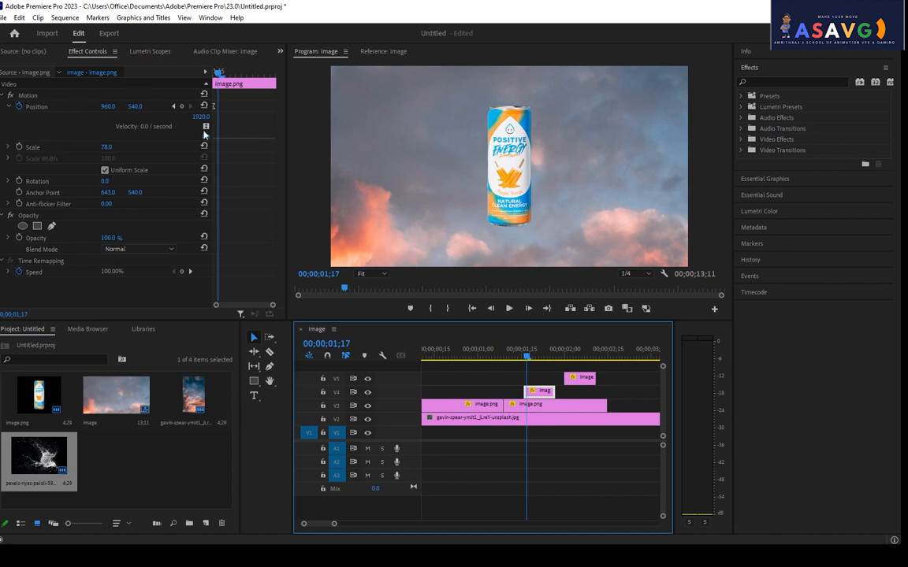
{"action": "double_click", "coordinate": [535, 391]}
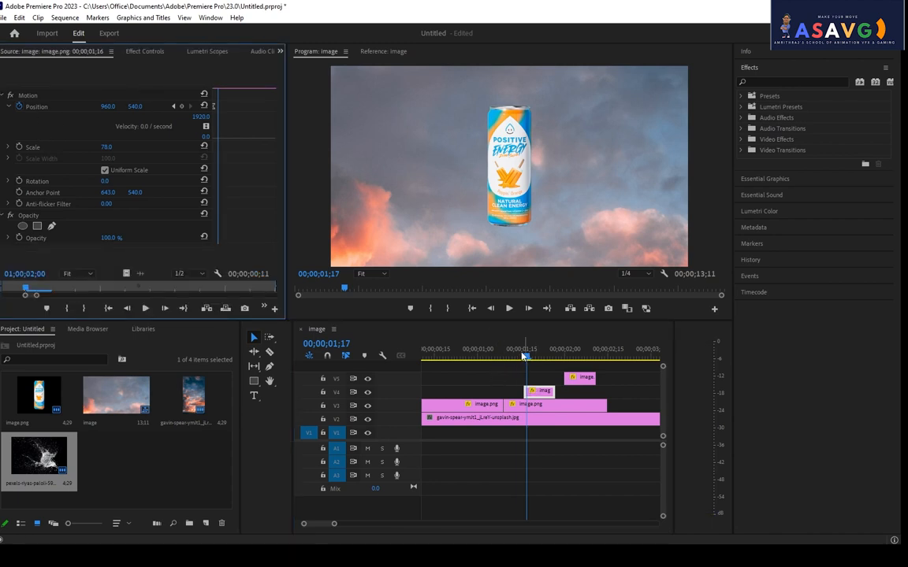
{"action": "left_click_drag", "start_coordinate": [504, 358], "coordinate": [537, 358]}
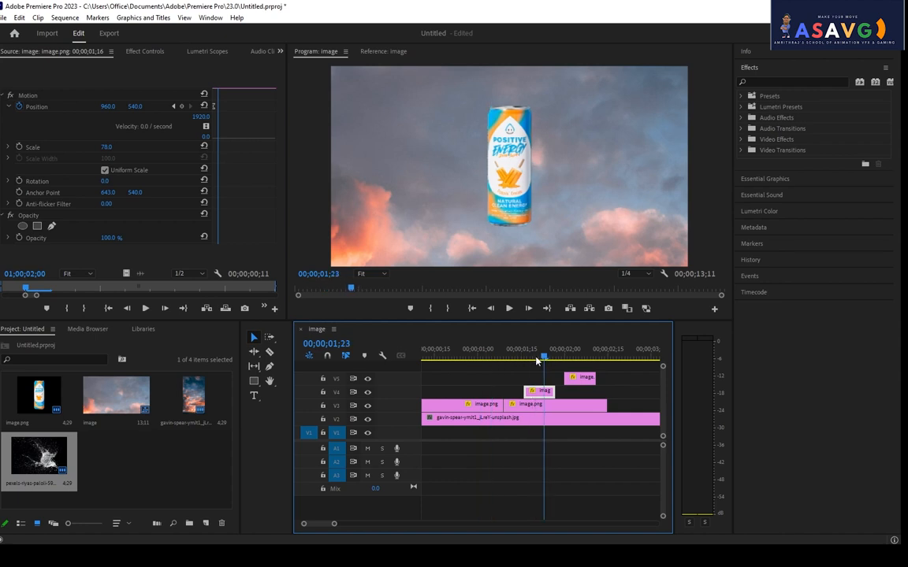
{"action": "left_click", "coordinate": [525, 389]}
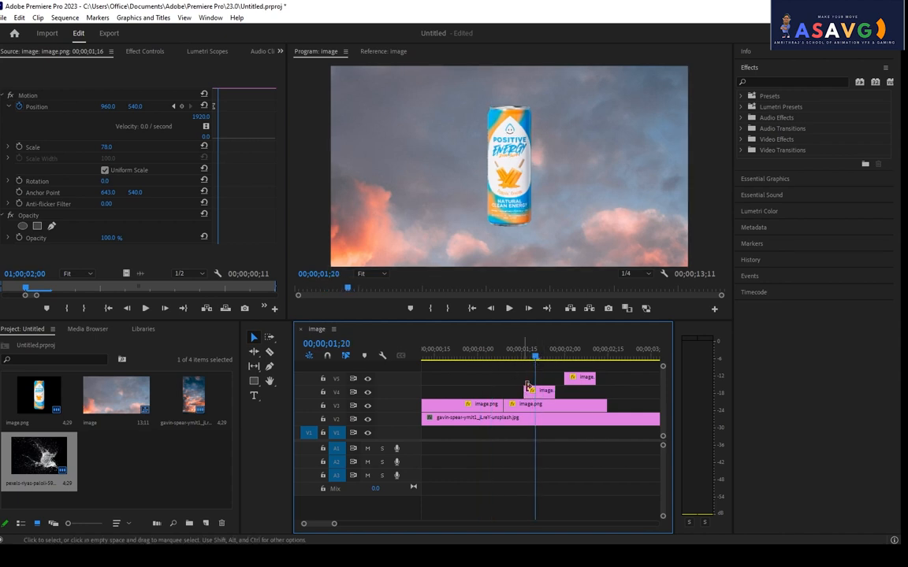
{"action": "left_click", "coordinate": [537, 395]}
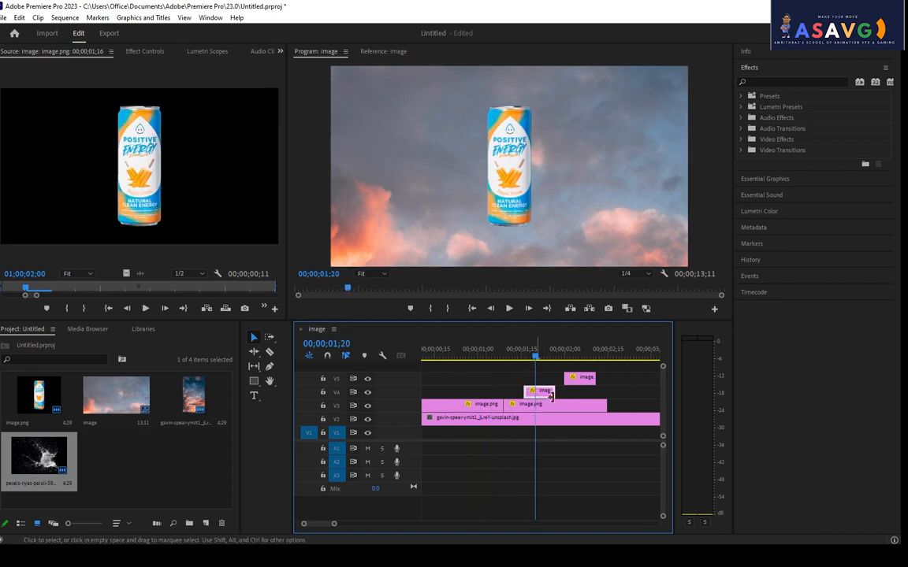
{"action": "left_click", "coordinate": [368, 393]}
{"action": "left_click", "coordinate": [535, 357]}
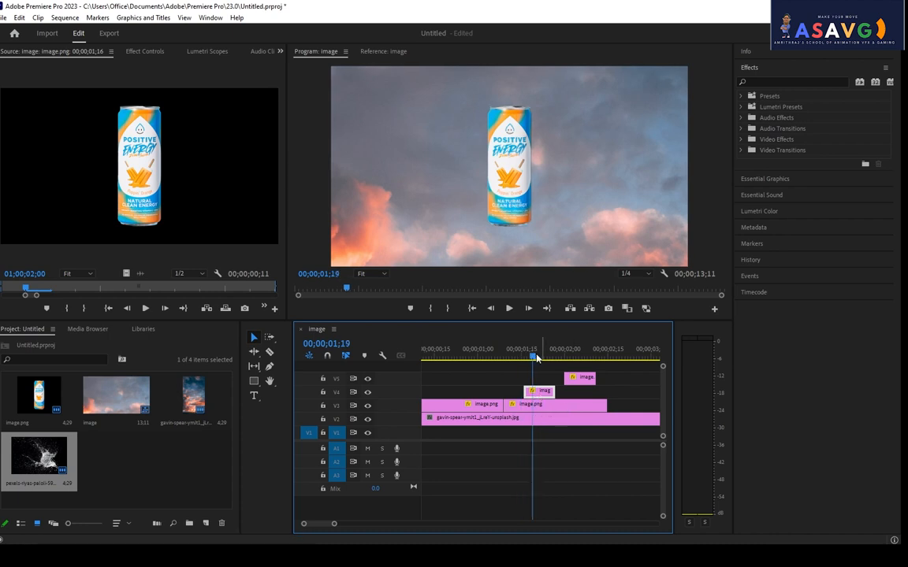
Step: Turn off Position animation on the V4 can copy and delete its existing keyframes
{"action": "left_click", "coordinate": [137, 50]}
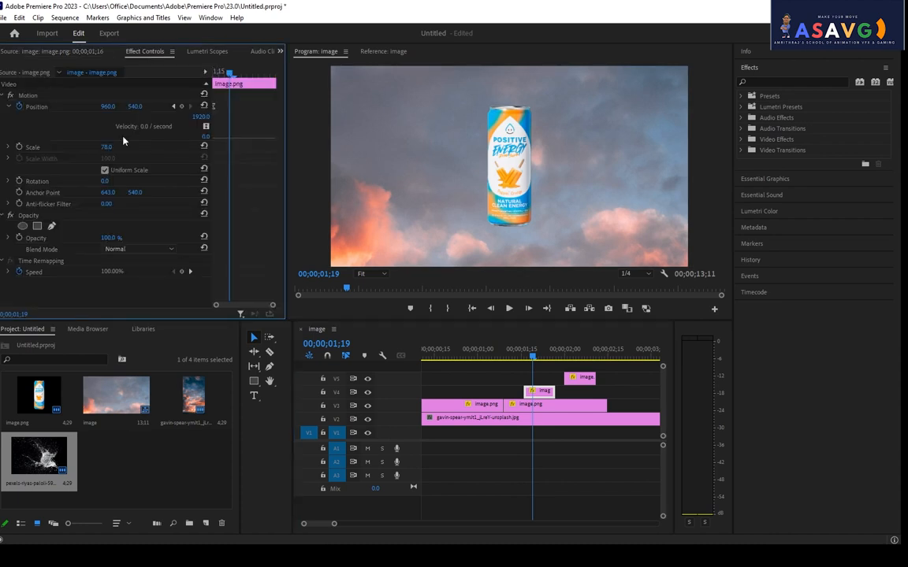
{"action": "mouse_move", "coordinate": [228, 73]}
{"action": "left_mouse_down"}
{"action": "mouse_move", "coordinate": [203, 77]}
{"action": "mouse_move", "coordinate": [224, 75]}
{"action": "left_mouse_up"}
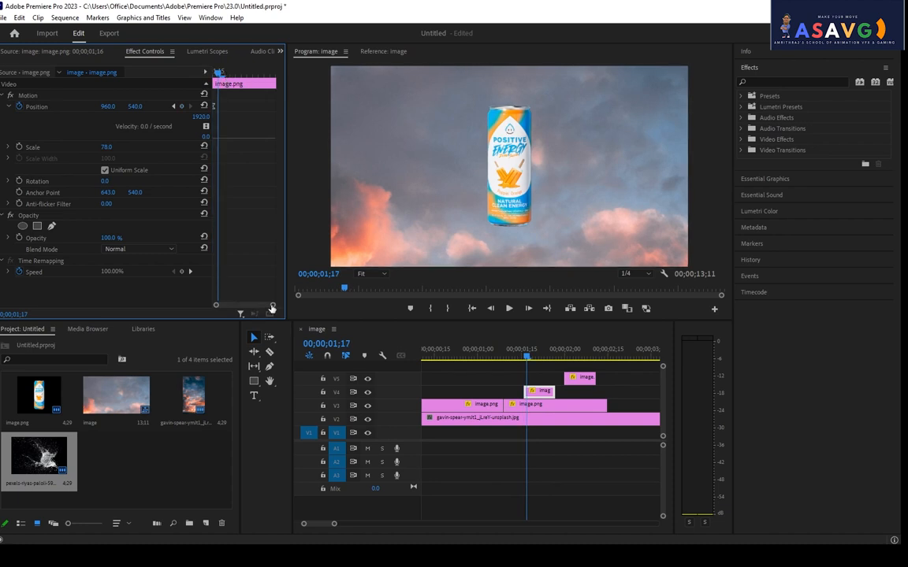
{"action": "left_click_drag", "start_coordinate": [271, 306], "coordinate": [239, 306]}
{"action": "left_click", "coordinate": [20, 107]}
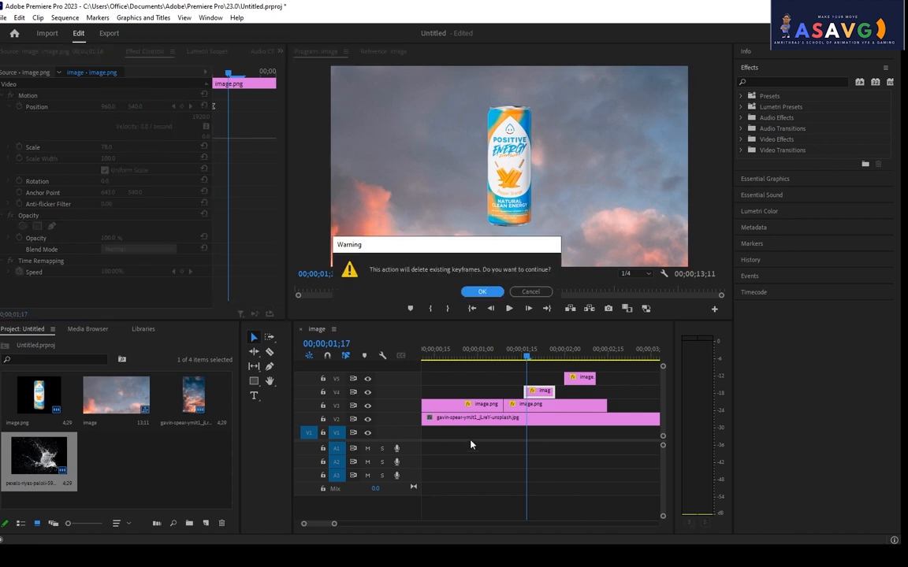
{"action": "left_click", "coordinate": [483, 292]}
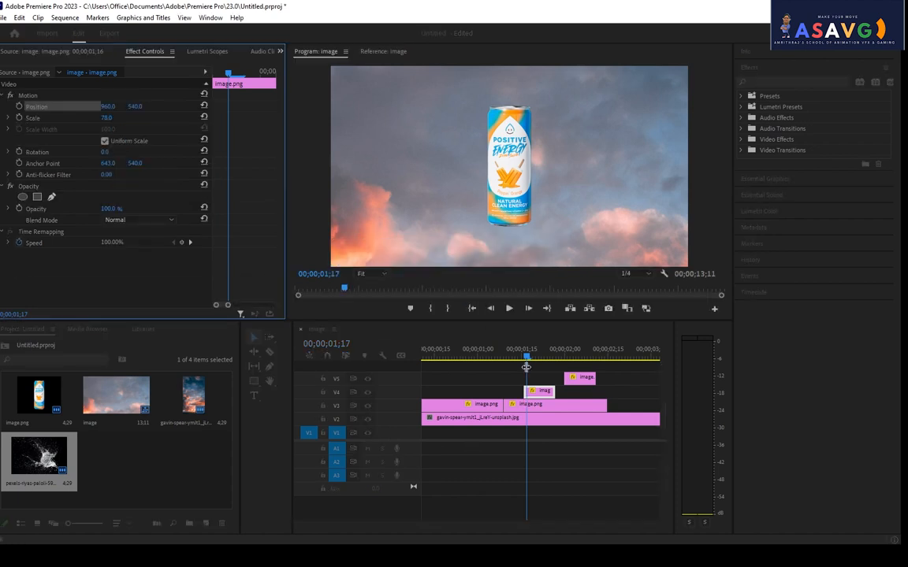
Step: Turn off Position animation on the V5 can copy and delete its existing keyframes
{"action": "mouse_move", "coordinate": [526, 366]}
{"action": "left_mouse_down"}
{"action": "mouse_move", "coordinate": [495, 359]}
{"action": "mouse_move", "coordinate": [533, 368]}
{"action": "left_mouse_up"}
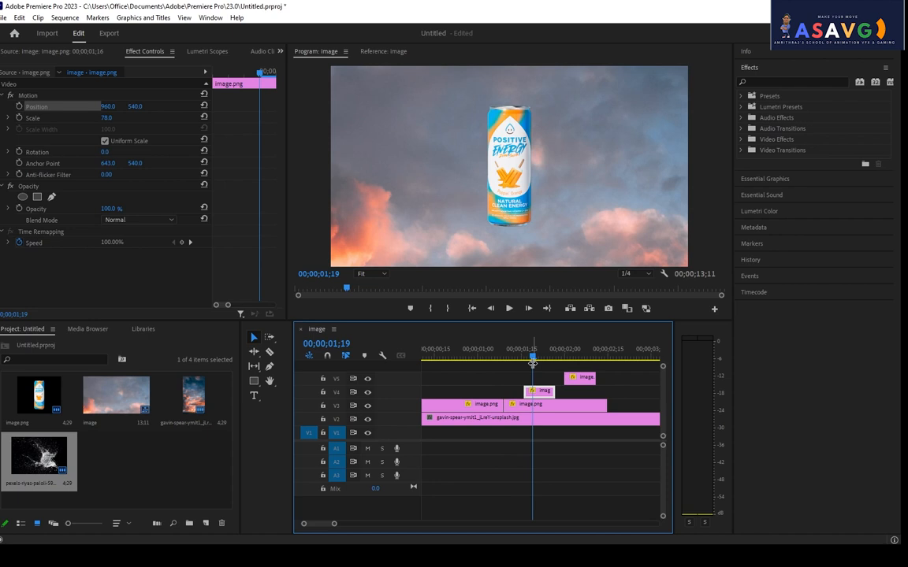
{"action": "left_click", "coordinate": [576, 357]}
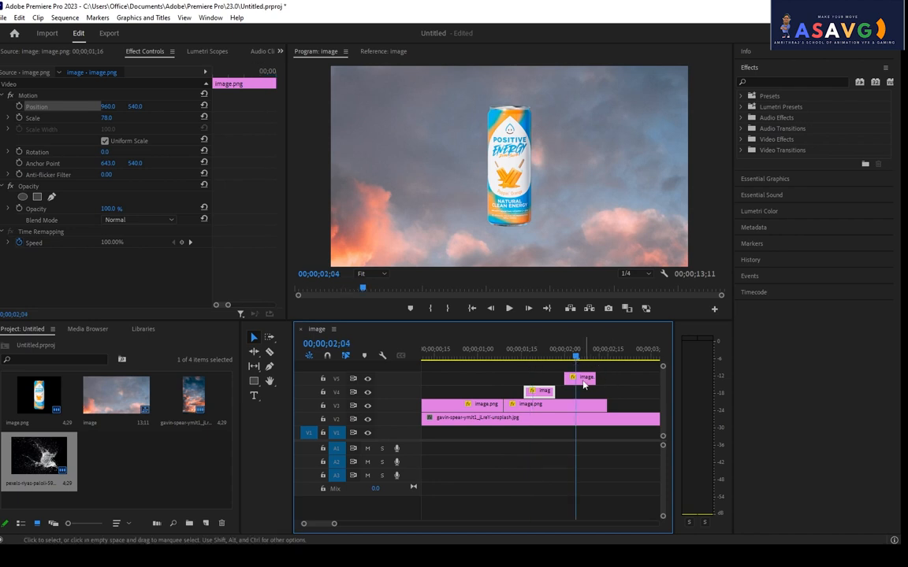
{"action": "left_click", "coordinate": [584, 380]}
{"action": "left_click", "coordinate": [19, 107]}
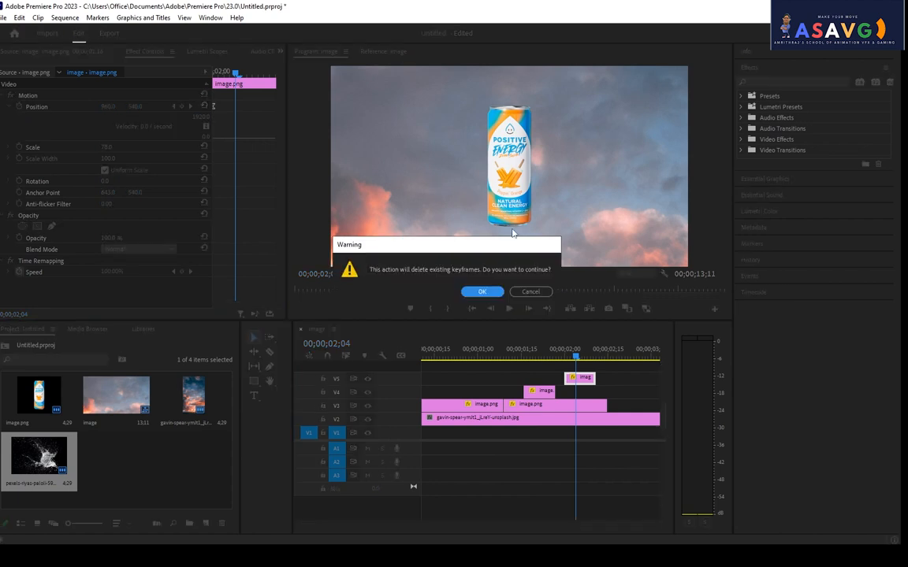
{"action": "left_click", "coordinate": [483, 291]}
Step: Turn on Position keyframing for the V5 can copy with the playhead at 00;00;01;16
{"action": "left_click", "coordinate": [528, 360]}
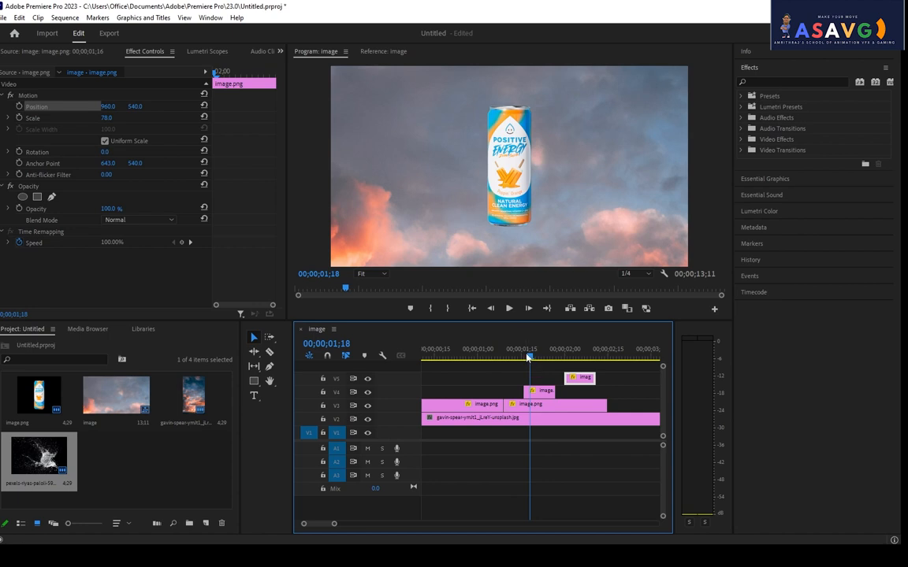
{"action": "left_click_drag", "start_coordinate": [528, 358], "coordinate": [526, 359]}
{"action": "left_click_drag", "start_coordinate": [526, 357], "coordinate": [524, 357]}
{"action": "left_click", "coordinate": [18, 106]}
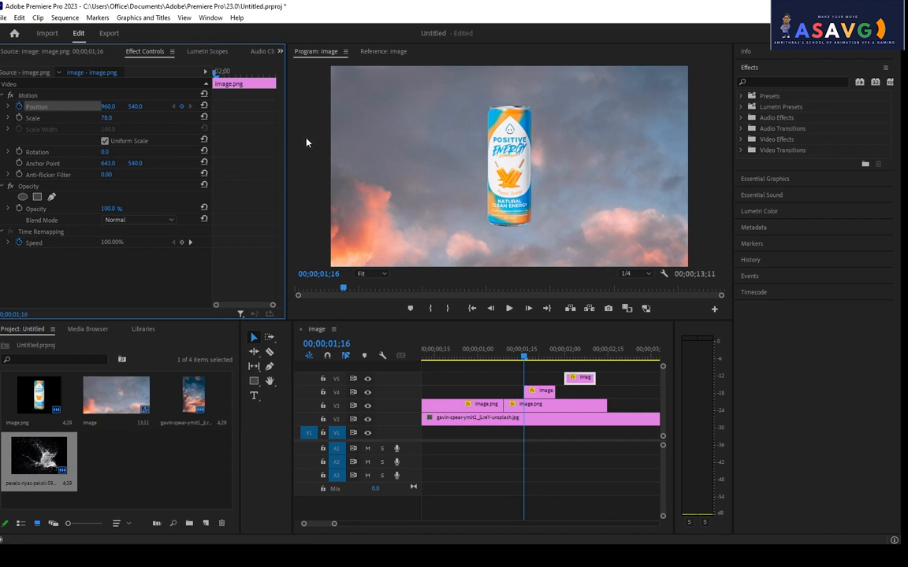
{"action": "left_click_drag", "start_coordinate": [523, 360], "coordinate": [530, 360]}
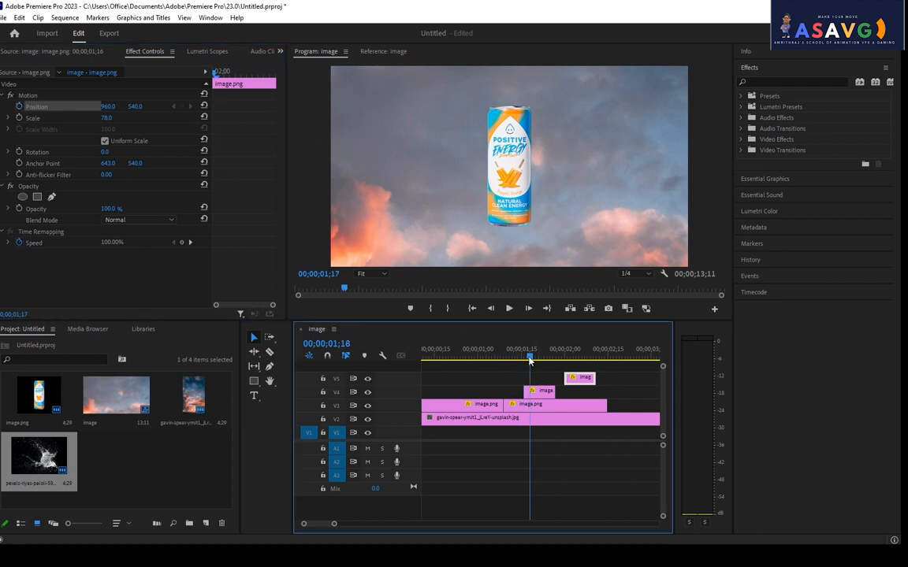
Step: Add a Position keyframe to the V5 can copy at 00;00;02;01
{"action": "left_click", "coordinate": [221, 74]}
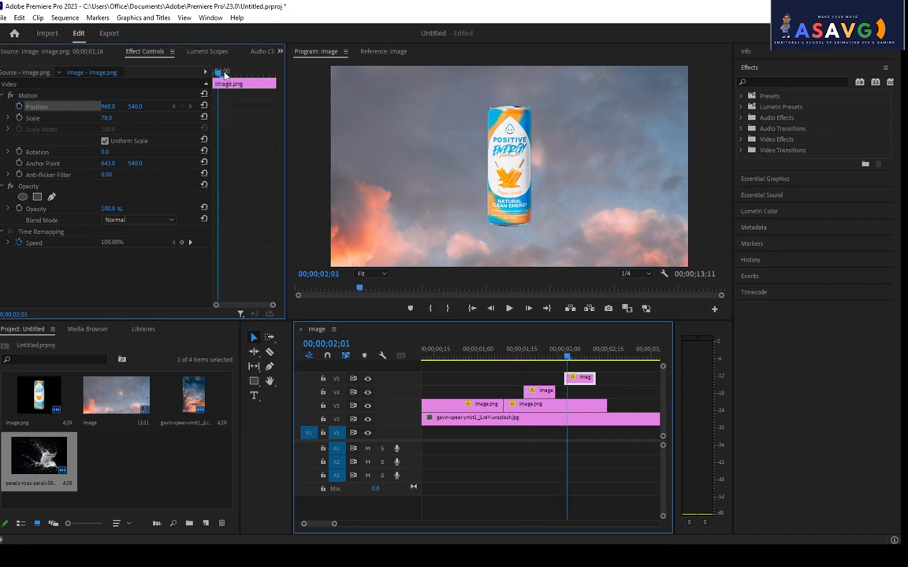
{"action": "left_click", "coordinate": [531, 354]}
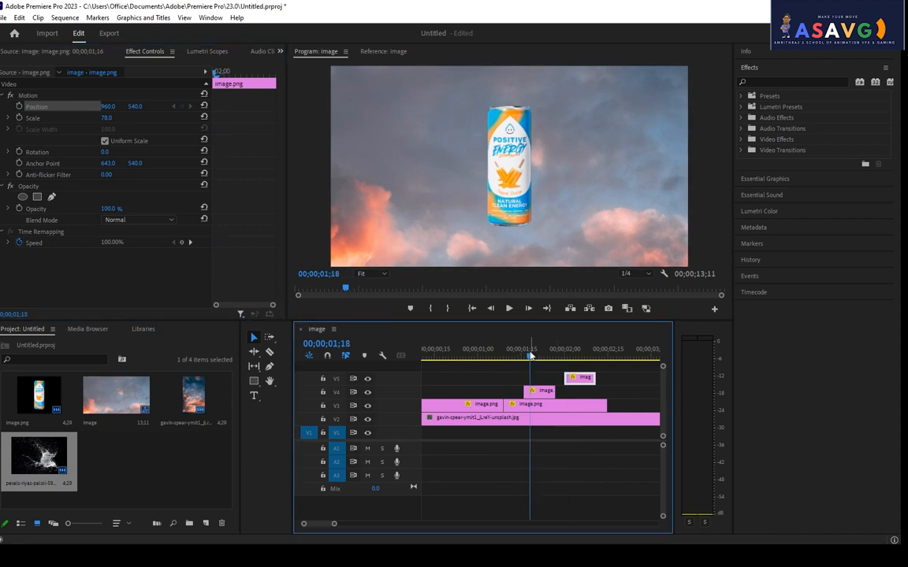
{"action": "left_click_drag", "start_coordinate": [531, 355], "coordinate": [534, 356]}
{"action": "left_click", "coordinate": [270, 307]}
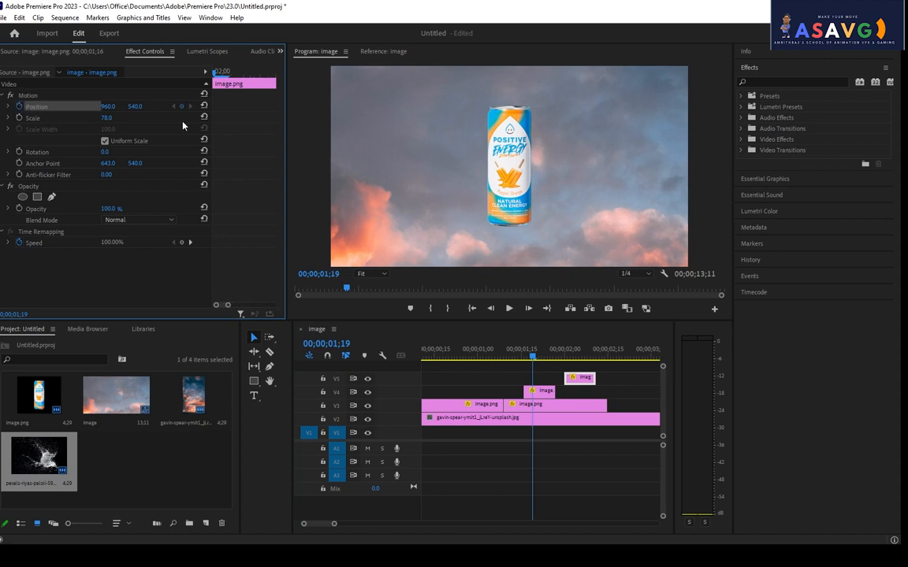
{"action": "left_click", "coordinate": [229, 73]}
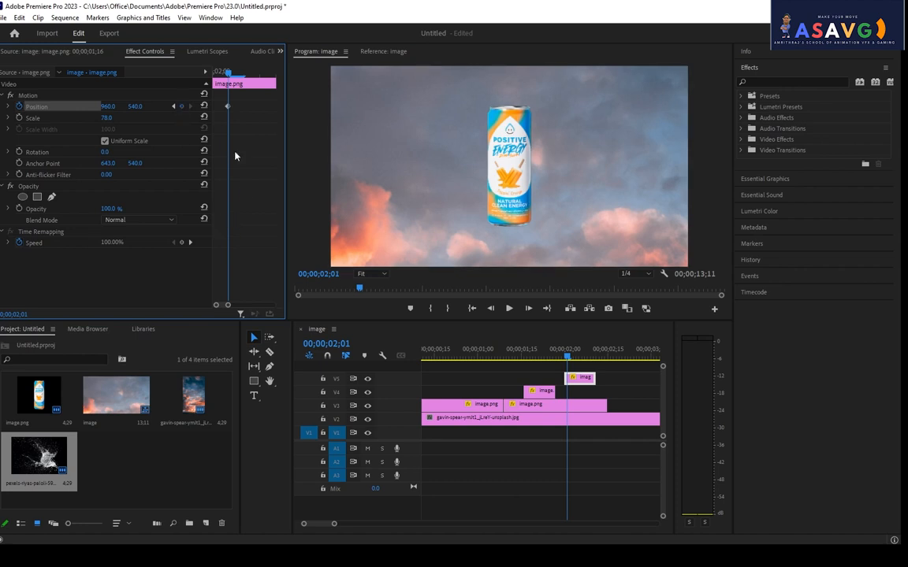
Step: Try animating the V4 can copy's Scale down to 0 between 00;00;01;18 and 00;00;01;22, and undo it
{"action": "left_click", "coordinate": [110, 107]}
{"action": "mouse_move", "coordinate": [542, 359]}
{"action": "left_mouse_down"}
{"action": "mouse_move", "coordinate": [522, 358]}
{"action": "mouse_move", "coordinate": [531, 358]}
{"action": "left_mouse_up"}
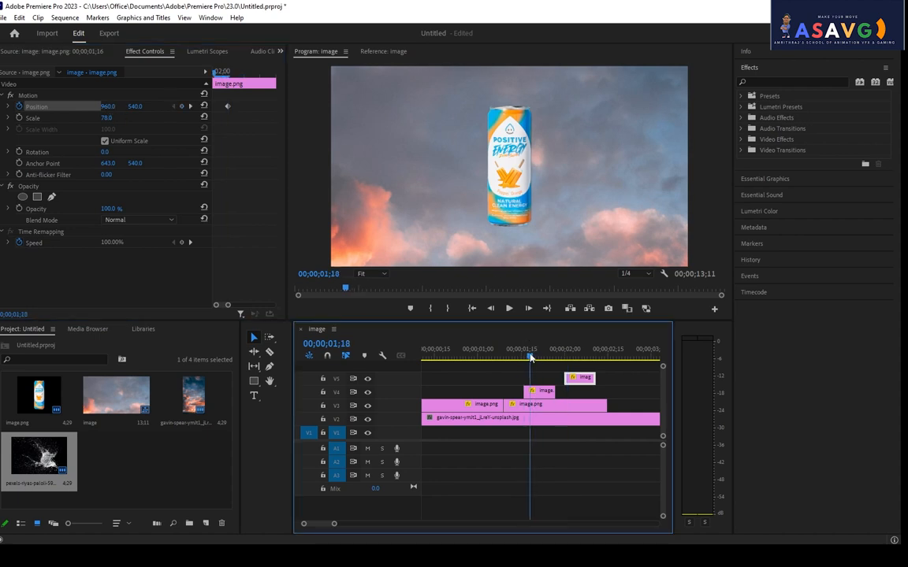
{"action": "left_click", "coordinate": [245, 123]}
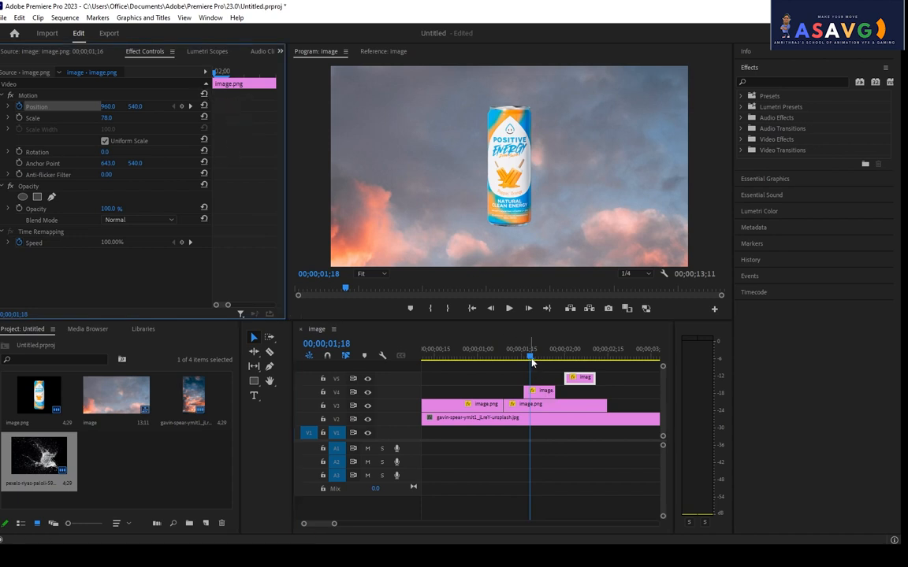
{"action": "left_click", "coordinate": [539, 391]}
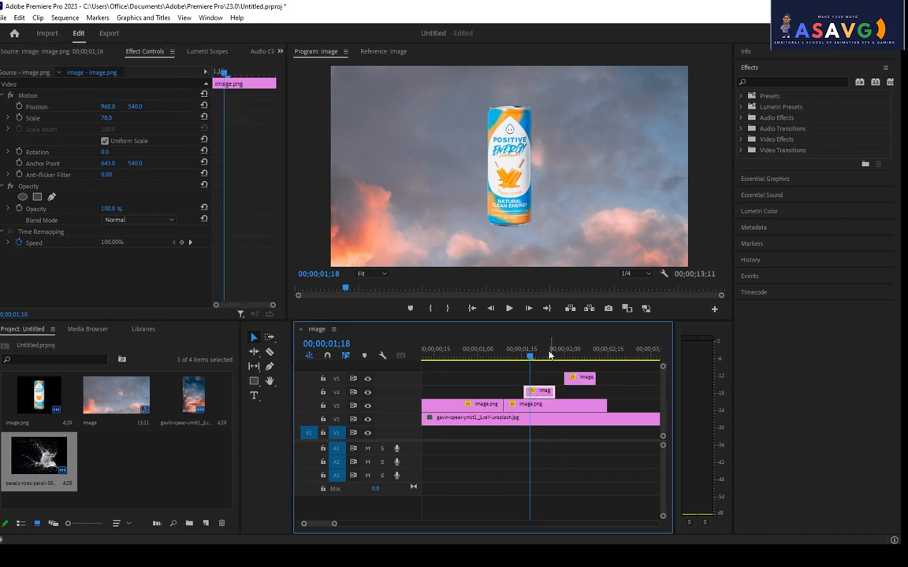
{"action": "left_click", "coordinate": [19, 117]}
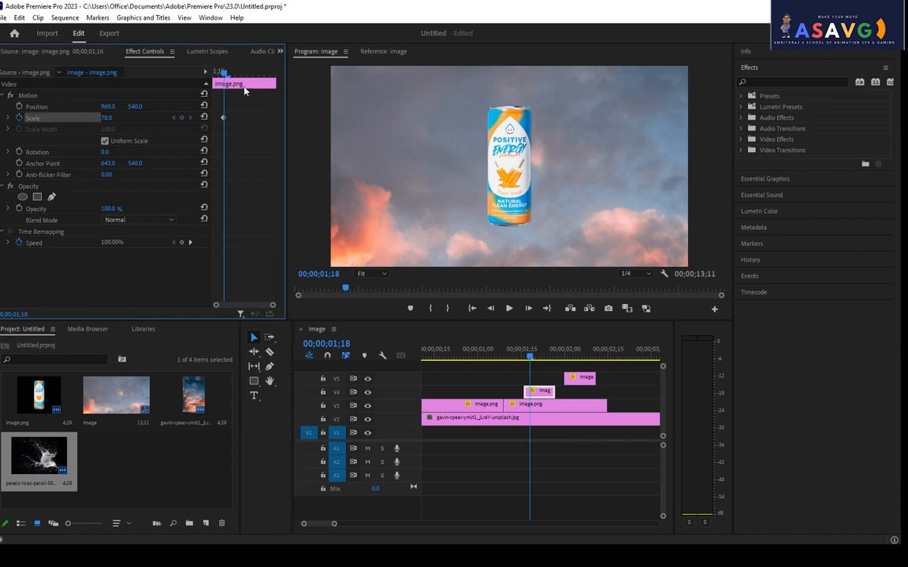
{"action": "left_click_drag", "start_coordinate": [227, 75], "coordinate": [247, 75]}
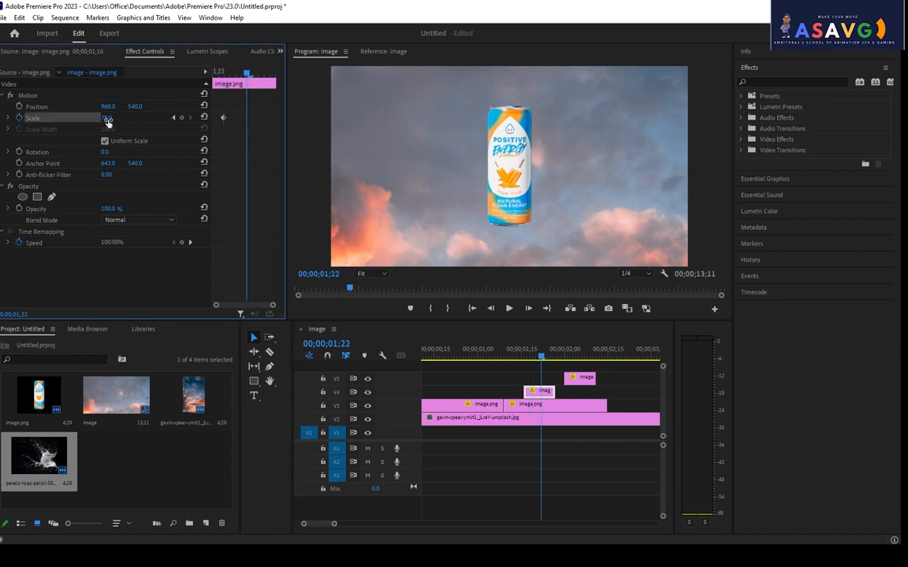
{"action": "type", "text": "0"}
{"action": "key", "text": "Return"}
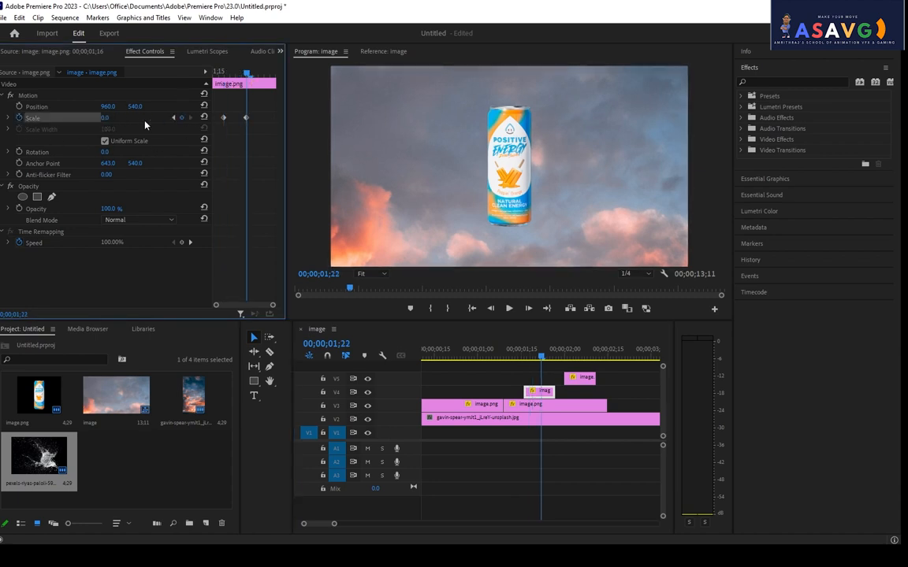
{"action": "key", "text": "ctrl+z"}
Step: Keyframe the V4 can copy's Position starting at 00;00;01;18 and moving to horizontal -228 at 00;00;01;21
{"action": "left_click", "coordinate": [19, 106]}
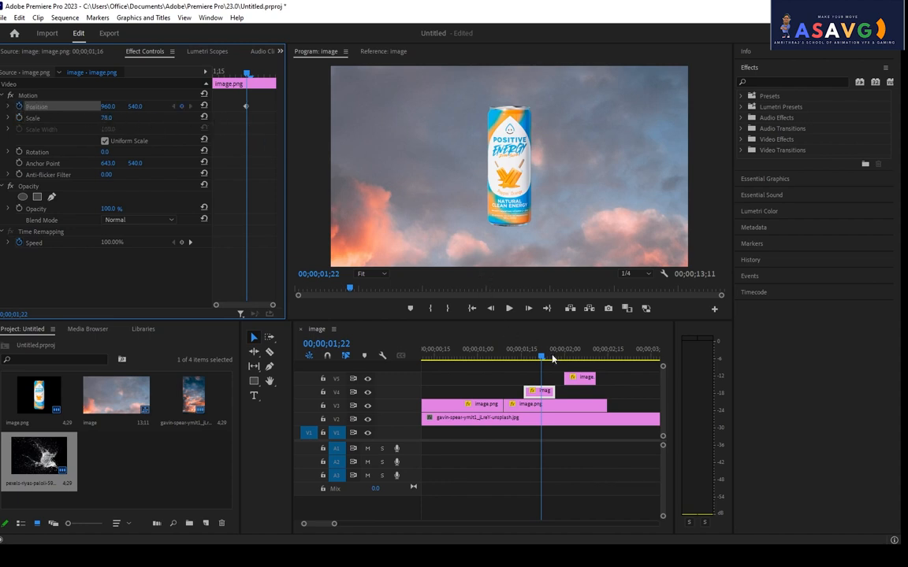
{"action": "left_click_drag", "start_coordinate": [246, 107], "coordinate": [223, 106]}
{"action": "mouse_move", "coordinate": [228, 72]}
{"action": "left_mouse_down"}
{"action": "mouse_move", "coordinate": [203, 80]}
{"action": "mouse_move", "coordinate": [243, 80]}
{"action": "left_mouse_up"}
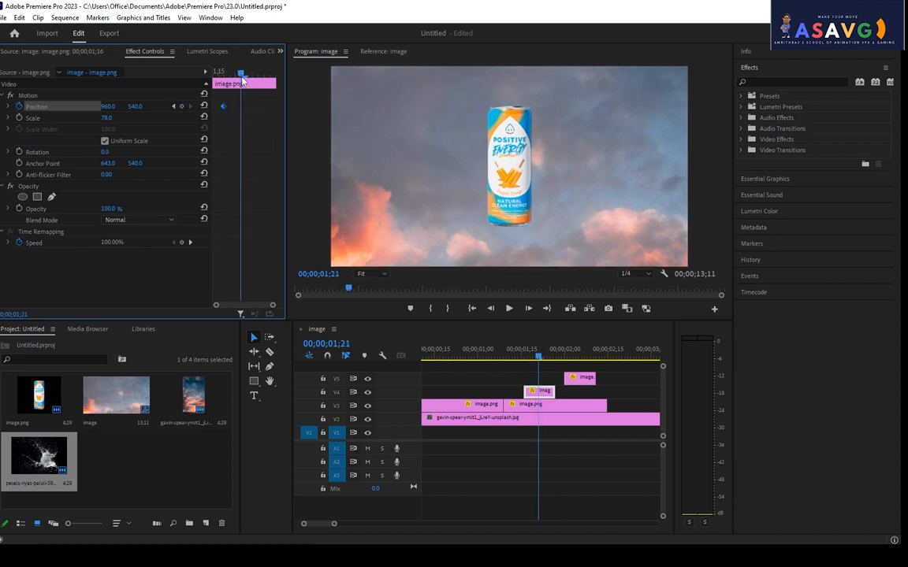
{"action": "left_click_drag", "start_coordinate": [109, 108], "coordinate": [16, 109]}
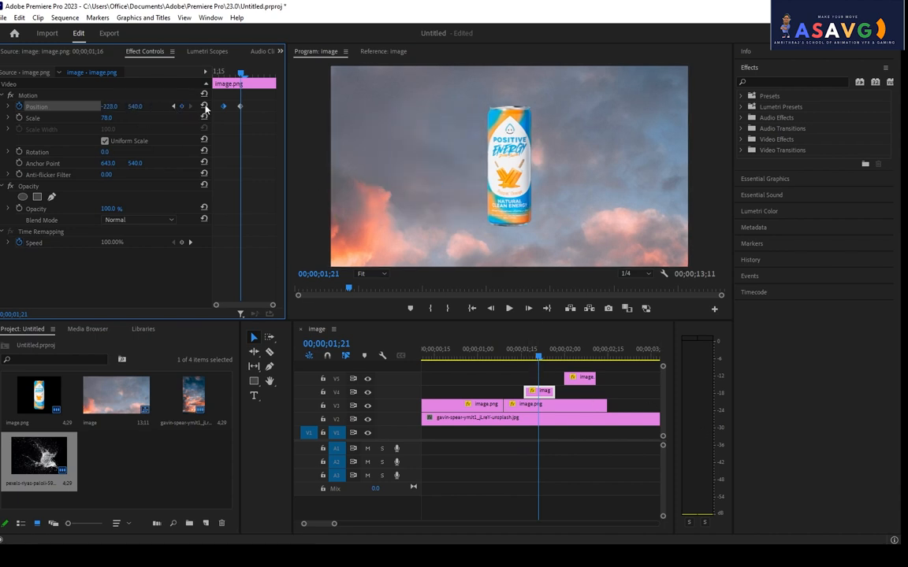
Step: Play back the section around the V4 can copy repeatedly to check its slide out of the frame
{"action": "left_click_drag", "start_coordinate": [243, 77], "coordinate": [214, 77]}
{"action": "key", "text": "space"}
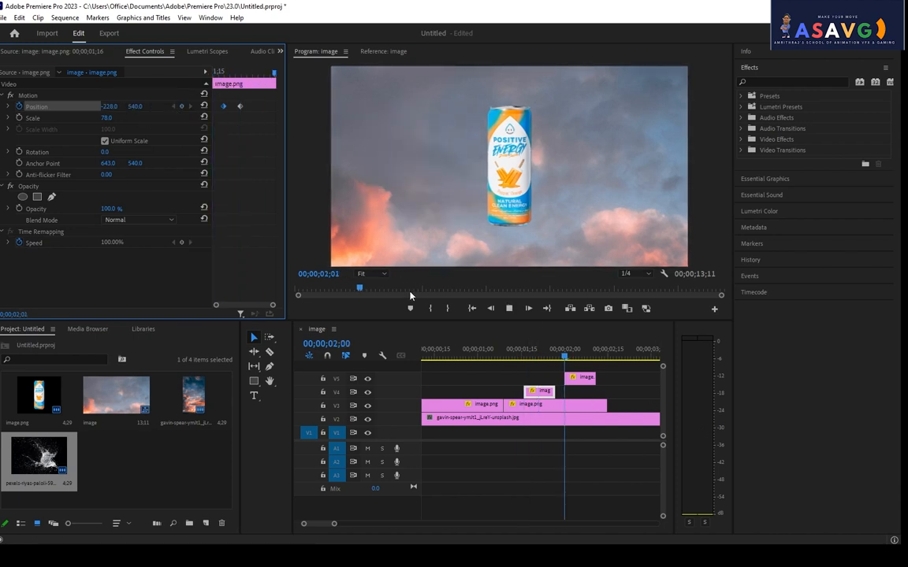
{"action": "key", "text": "space"}
{"action": "left_click_drag", "start_coordinate": [457, 356], "coordinate": [336, 364]}
{"action": "key", "text": "space"}
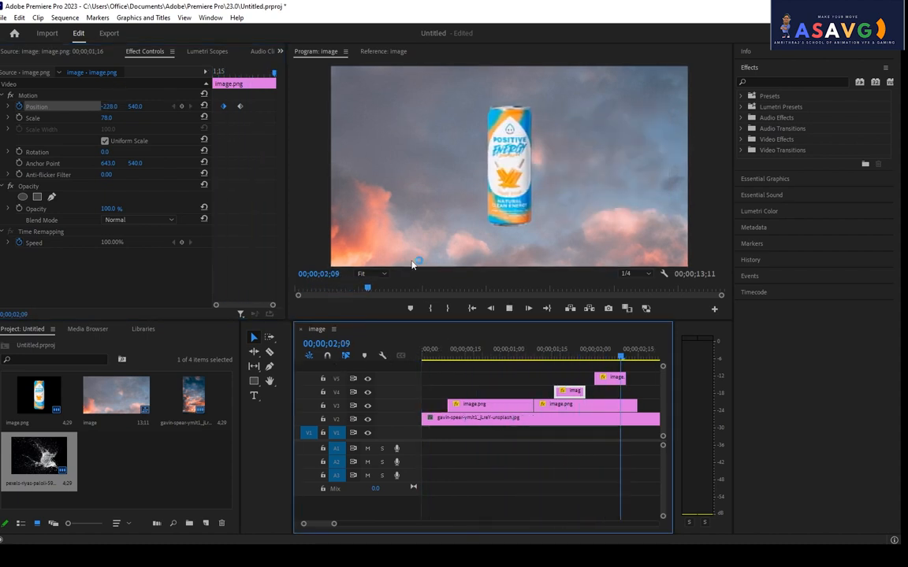
{"action": "key", "text": "space"}
{"action": "key", "text": "minus"}
{"action": "key", "text": "minus"}
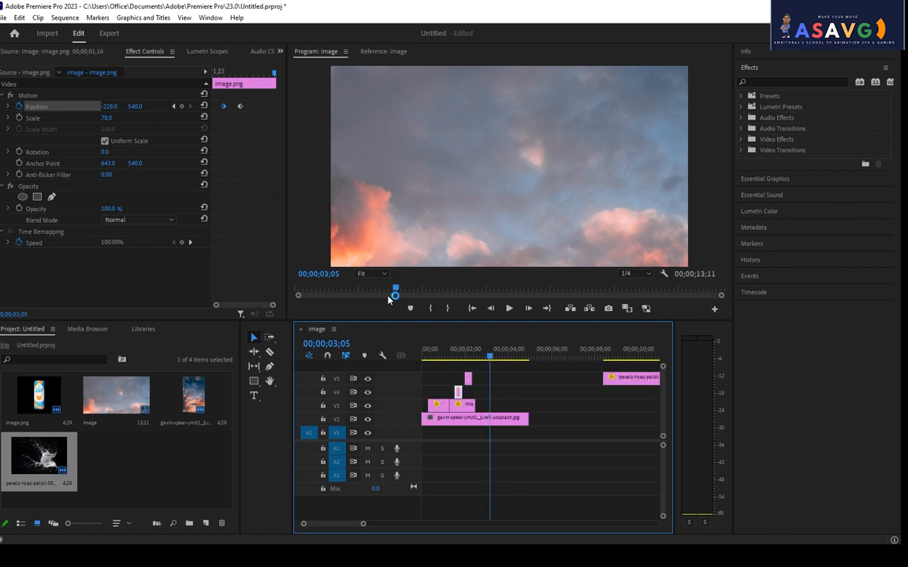
{"action": "left_click", "coordinate": [455, 354]}
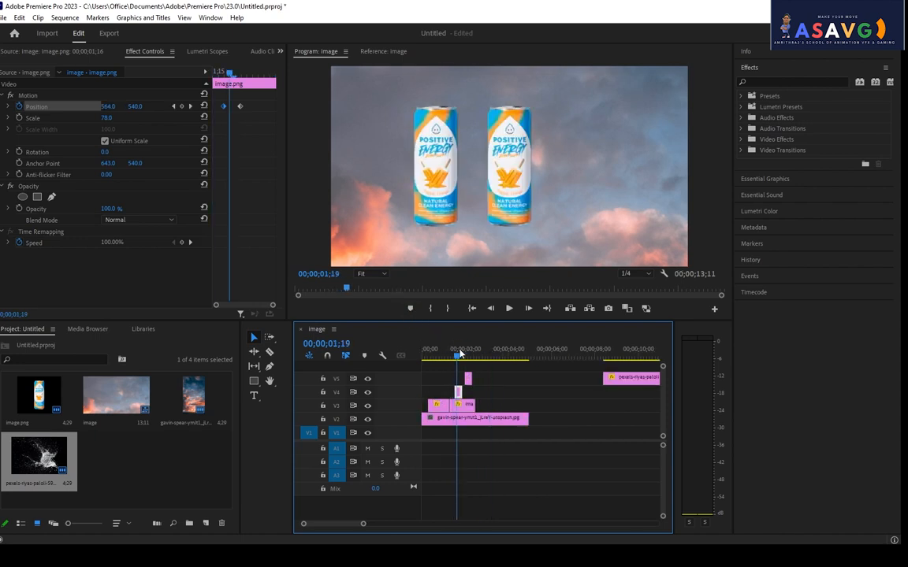
{"action": "left_click_drag", "start_coordinate": [457, 354], "coordinate": [454, 352]}
{"action": "key", "text": "space"}
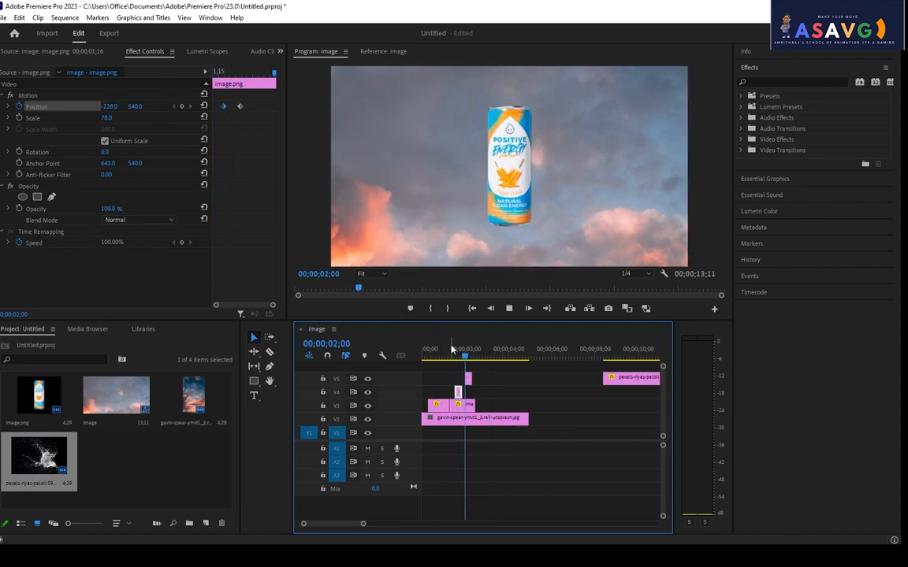
{"action": "key", "text": "space"}
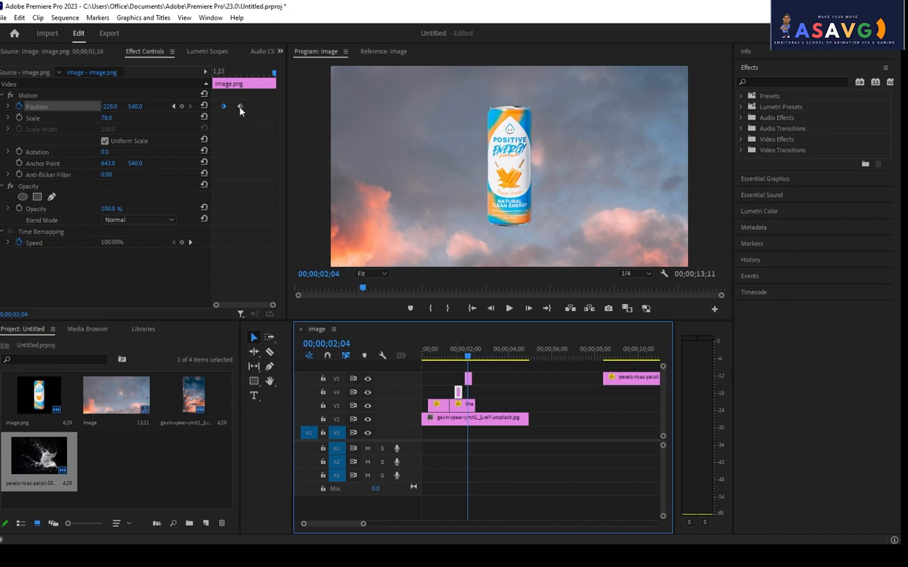
Step: Move the V4 can copy's ending Position keyframe to 00;00;01;25 and preview the slower slide
{"action": "left_click_drag", "start_coordinate": [240, 107], "coordinate": [261, 108]}
{"action": "left_click", "coordinate": [228, 71]}
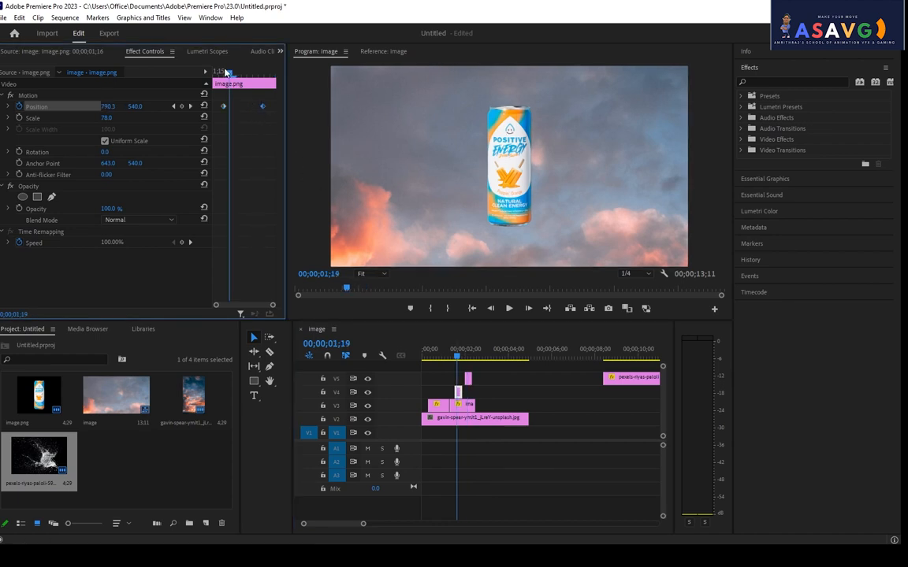
{"action": "key", "text": "space"}
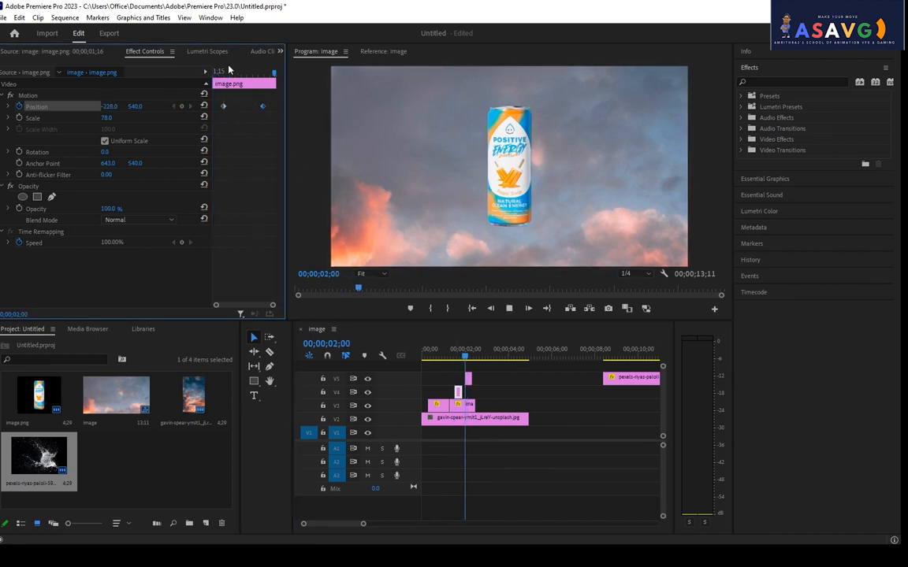
{"action": "left_click", "coordinate": [448, 355]}
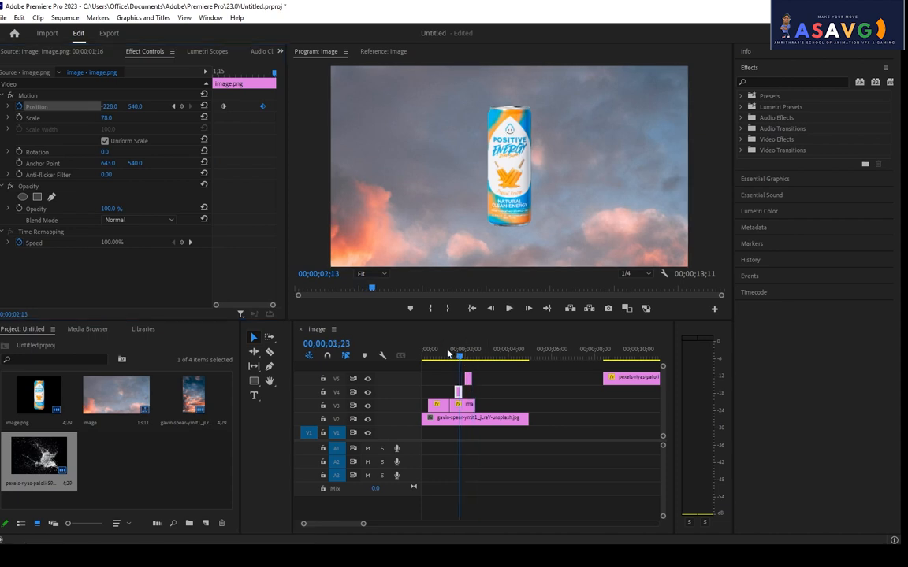
Step: Move the V4 can copy's starting Position keyframe to 00;00;01;17
{"action": "left_click_drag", "start_coordinate": [447, 355], "coordinate": [453, 355]}
{"action": "key", "text": "equal"}
{"action": "key", "text": "equal"}
{"action": "key", "text": "equal"}
{"action": "key", "text": "equal"}
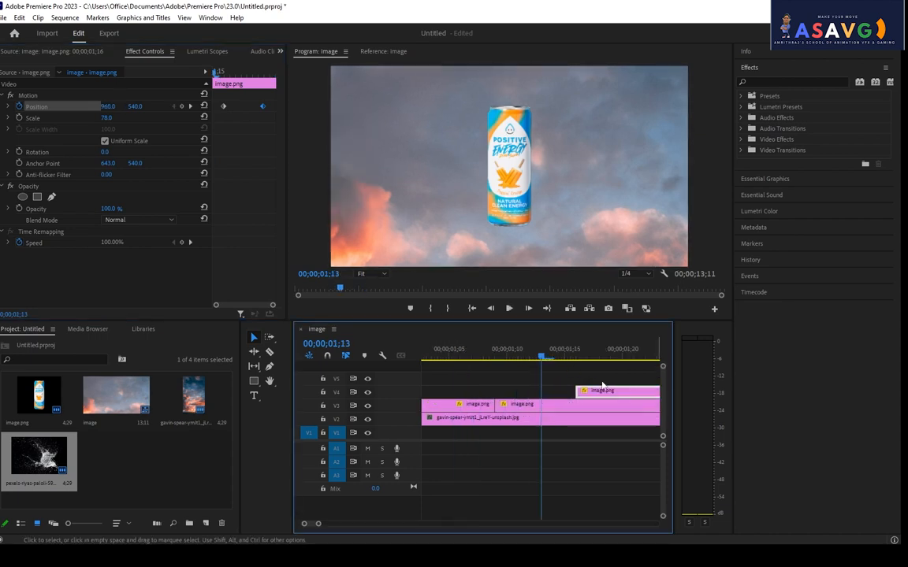
{"action": "key", "text": "minus"}
{"action": "key", "text": "minus"}
{"action": "key", "text": "minus"}
{"action": "key", "text": "minus"}
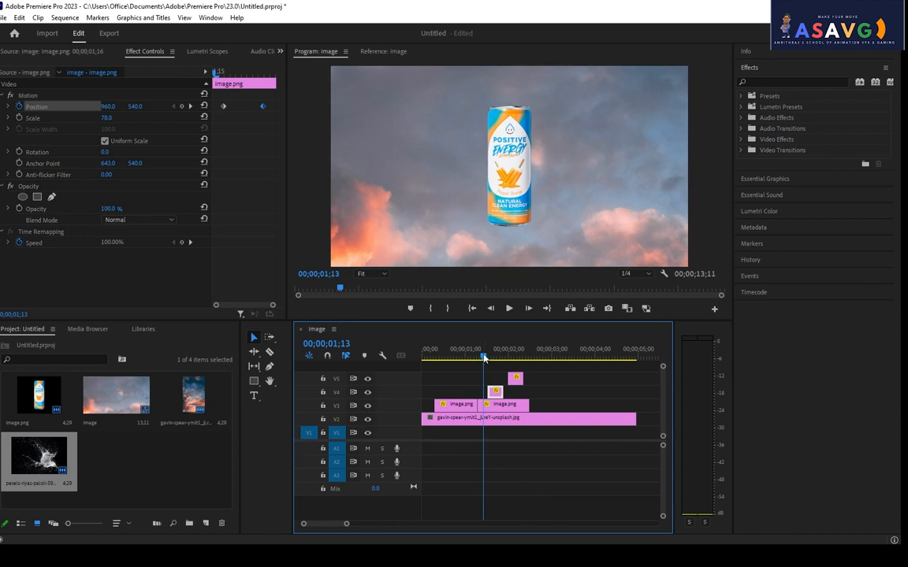
{"action": "left_click_drag", "start_coordinate": [484, 357], "coordinate": [494, 358]}
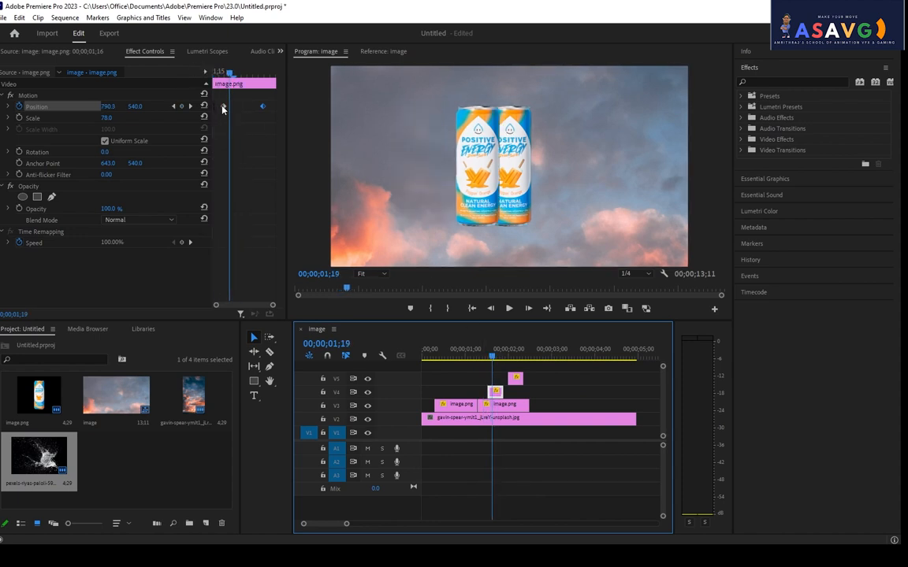
{"action": "left_click_drag", "start_coordinate": [223, 106], "coordinate": [217, 108]}
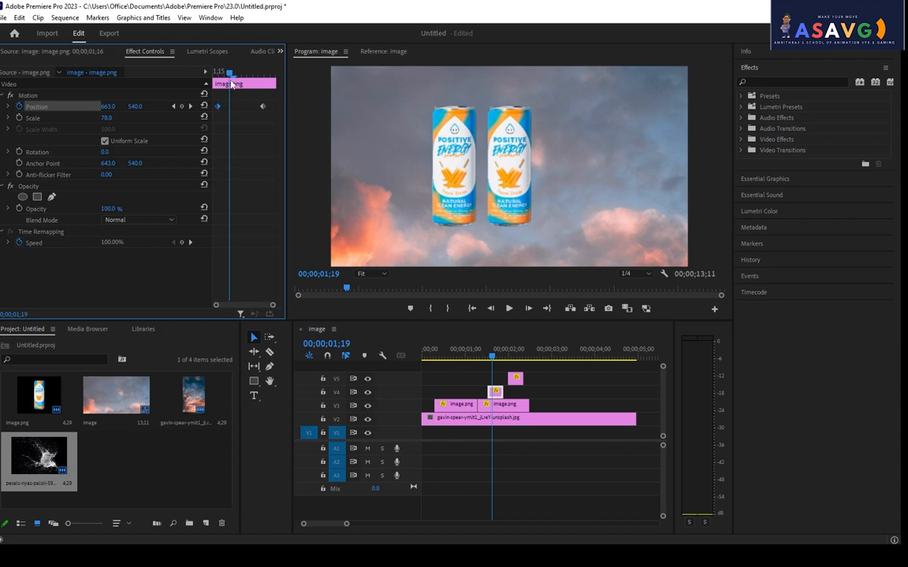
Step: Play back the retimed V4 can slide several times to review its timing
{"action": "left_click", "coordinate": [214, 73]}
{"action": "key", "text": "space"}
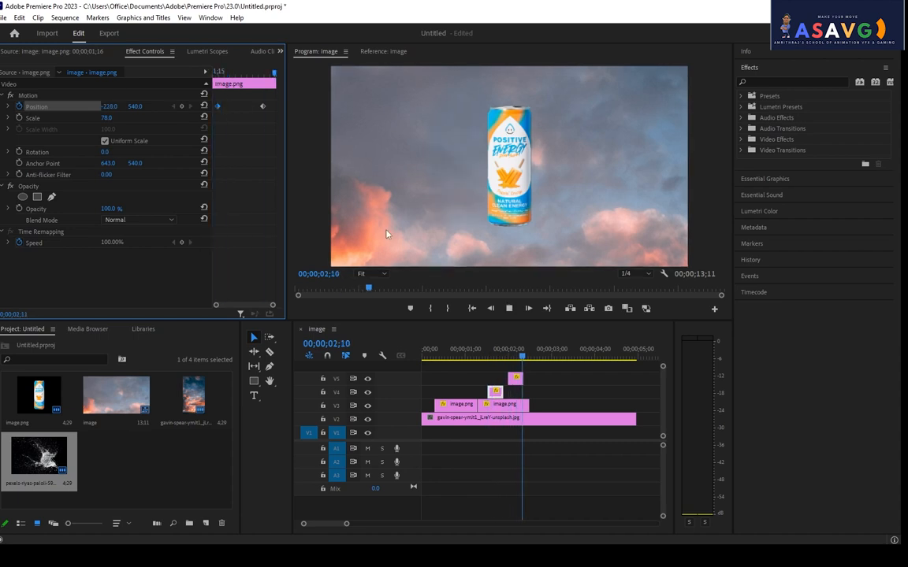
{"action": "key", "text": "space"}
{"action": "left_click", "coordinate": [463, 353]}
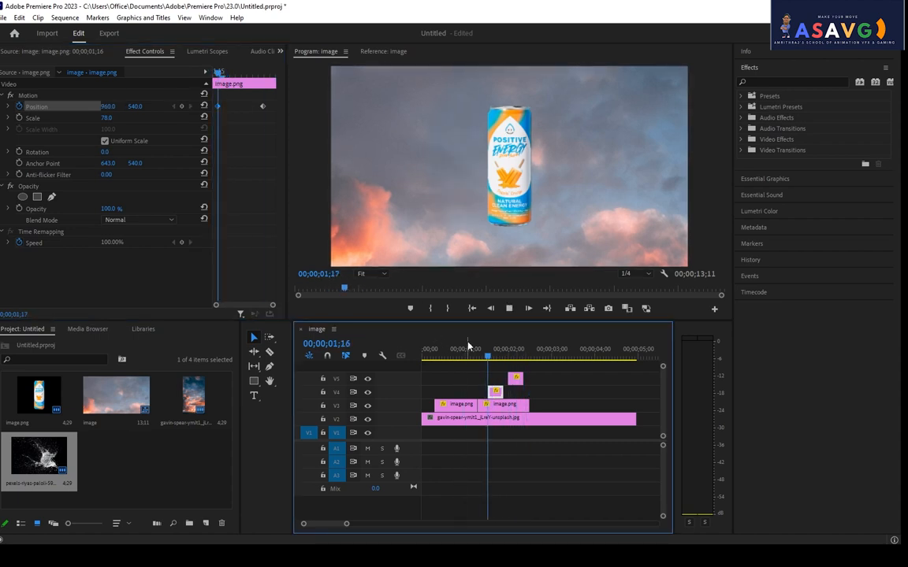
{"action": "key", "text": "space"}
{"action": "left_click_drag", "start_coordinate": [482, 361], "coordinate": [462, 351]}
{"action": "key", "text": "space"}
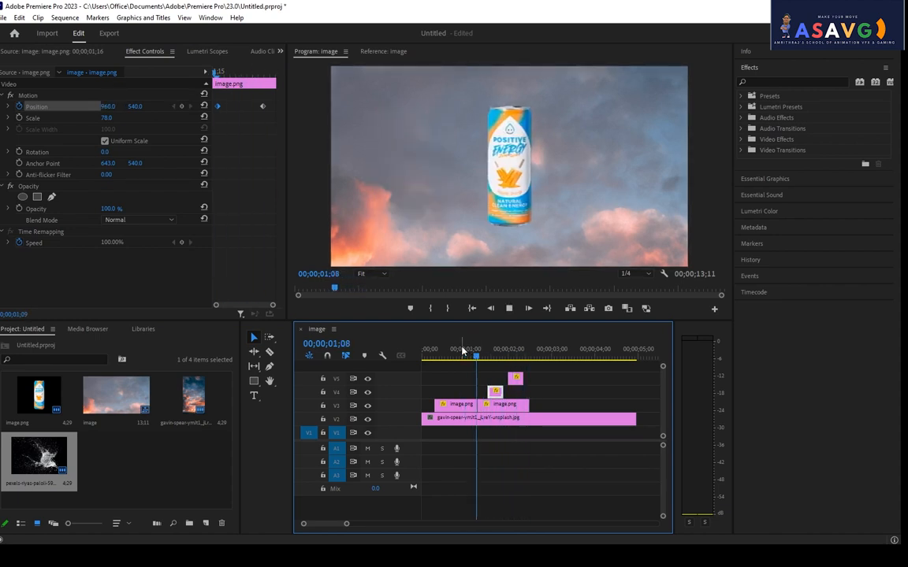
{"action": "left_click", "coordinate": [462, 352]}
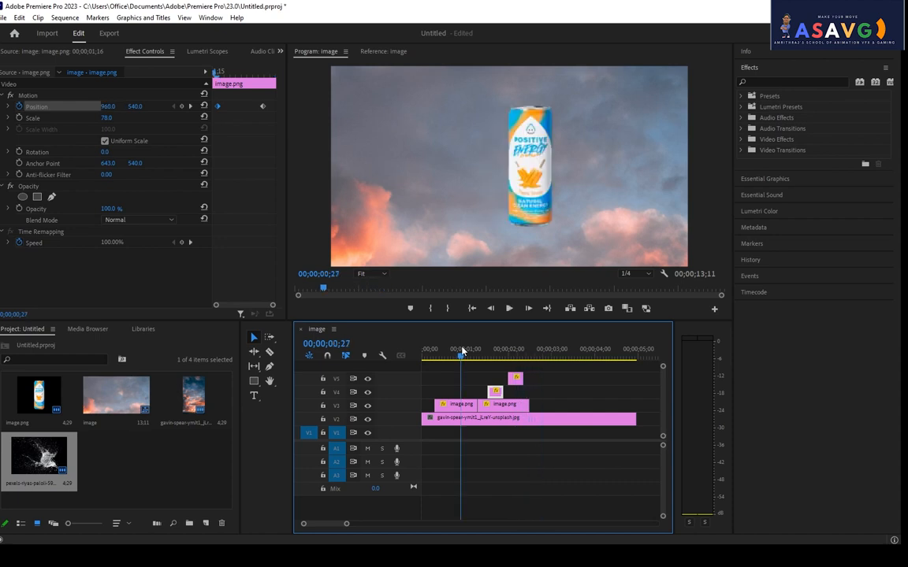
Step: Apply Ease In temporal interpolation to the V4 can copy's ending Position keyframe
{"action": "left_click_drag", "start_coordinate": [489, 357], "coordinate": [492, 358]}
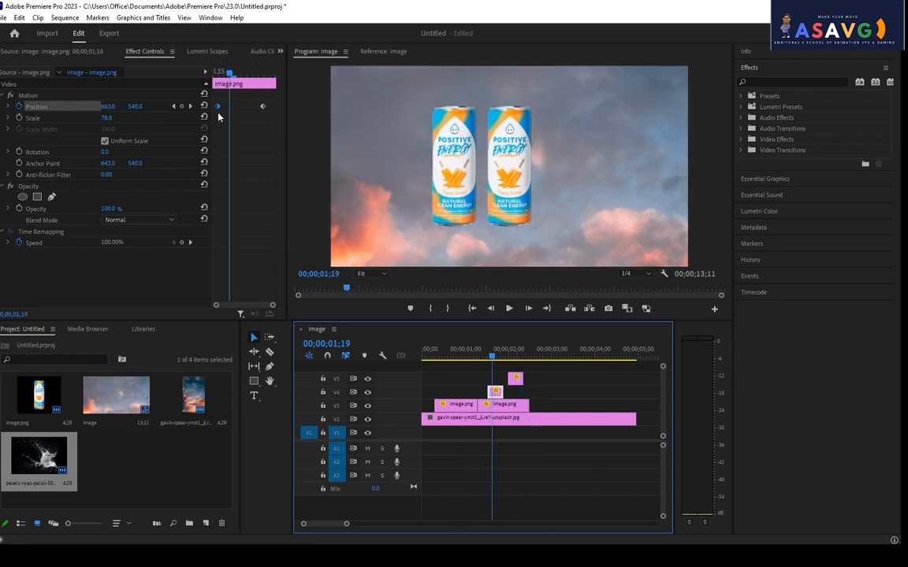
{"action": "right_click", "coordinate": [264, 108]}
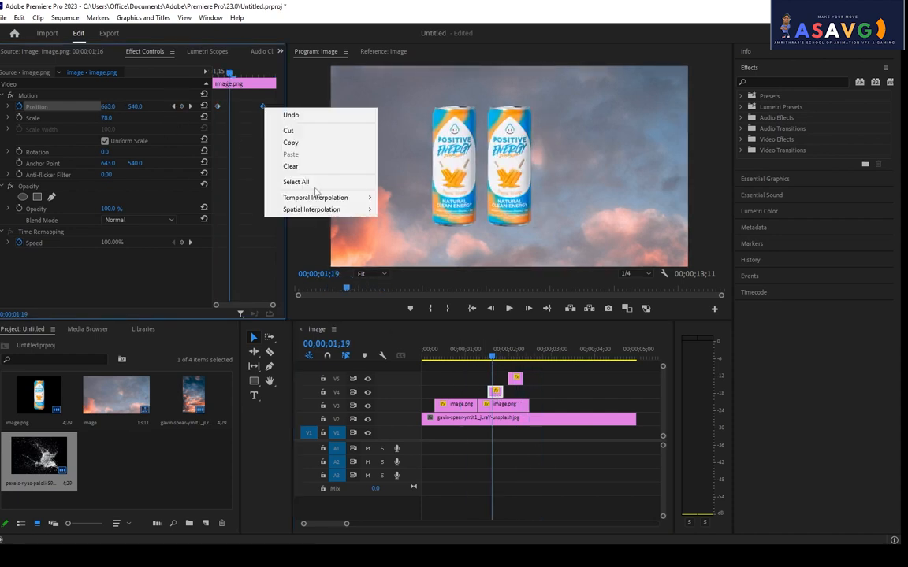
{"action": "mouse_move", "coordinate": [323, 198]}
{"action": "left_click", "coordinate": [403, 260]}
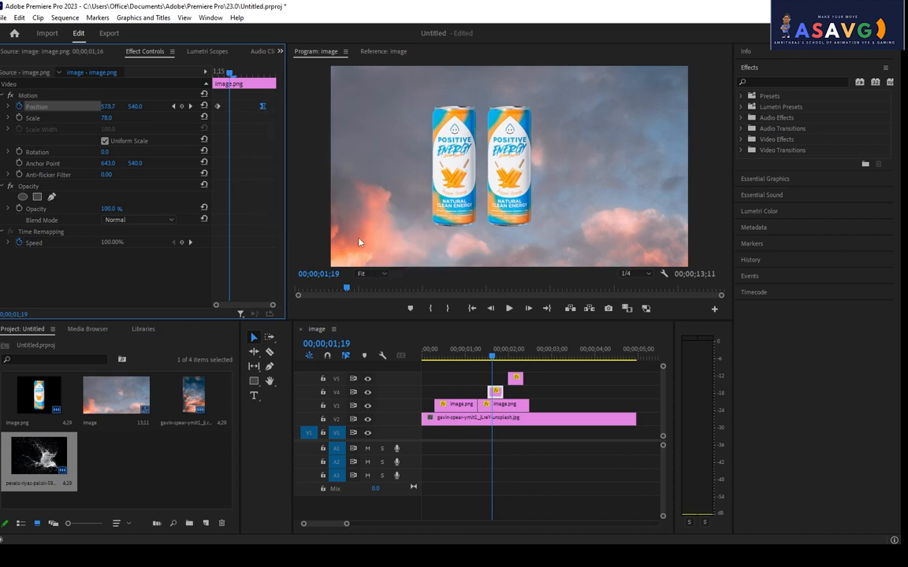
Step: Expand the V4 can copy's Position velocity graph, shape an early speed peak near the starting keyframe, and preview the motion
{"action": "left_click_drag", "start_coordinate": [219, 72], "coordinate": [264, 78]}
{"action": "left_click", "coordinate": [9, 105]}
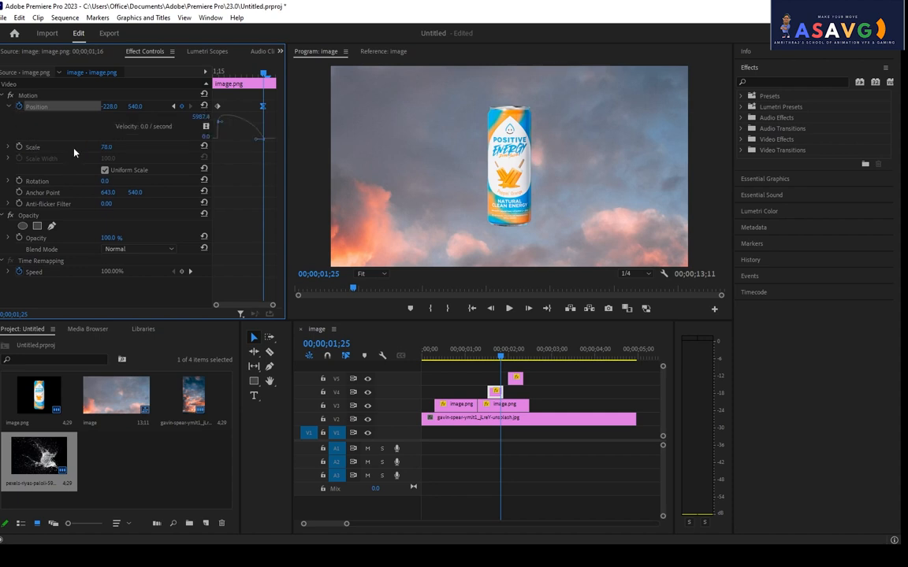
{"action": "left_click", "coordinate": [173, 105]}
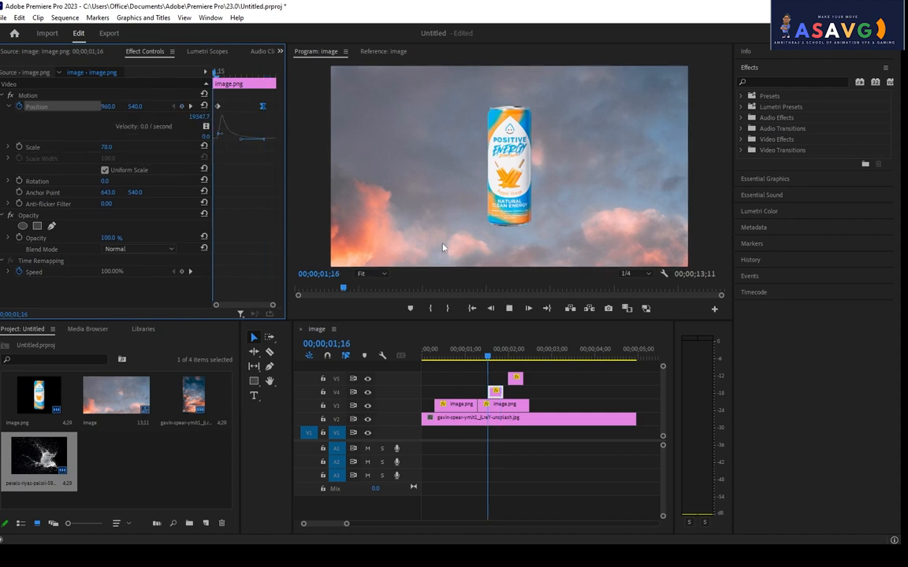
{"action": "left_click_drag", "start_coordinate": [445, 358], "coordinate": [238, 389]}
{"action": "key", "text": "space"}
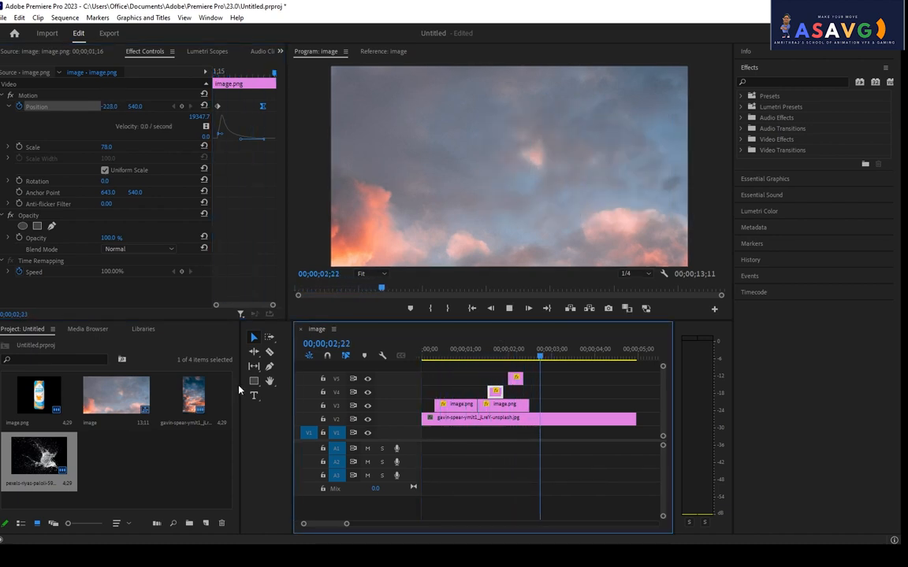
{"action": "key", "text": "space"}
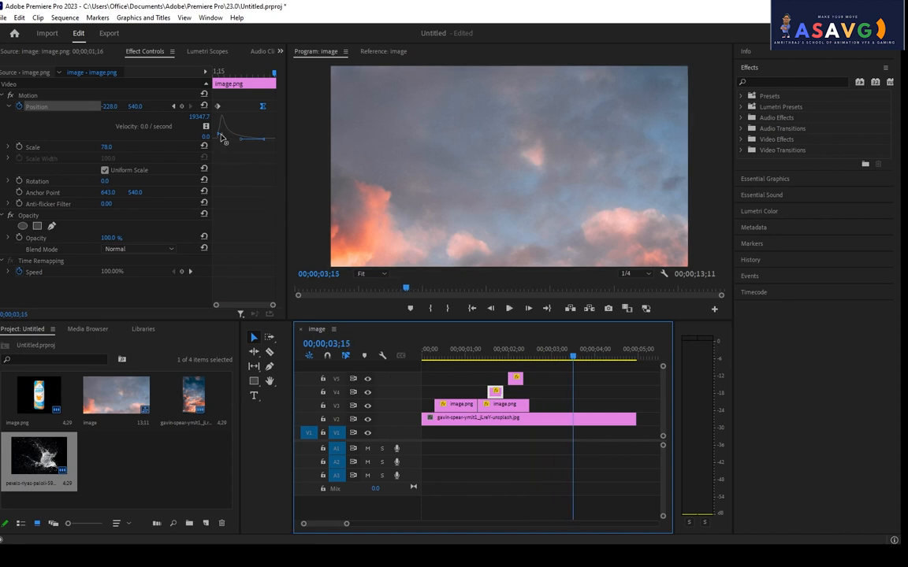
Step: Reshape the V4 can copy's Position velocity curve to start slowly and peak just before the ending keyframe, and preview it
{"action": "left_click", "coordinate": [222, 143]}
{"action": "left_click_drag", "start_coordinate": [235, 147], "coordinate": [261, 140]}
{"action": "left_click", "coordinate": [474, 354]}
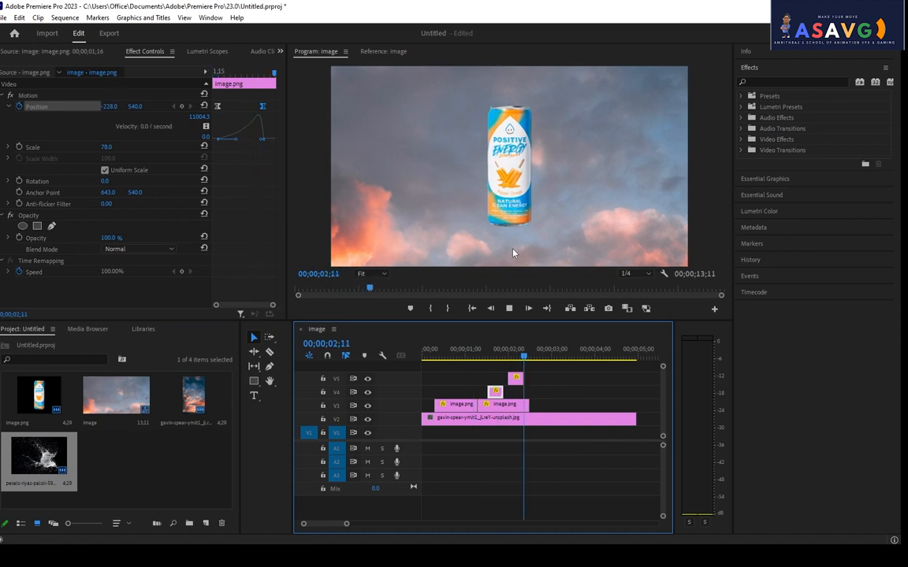
{"action": "key", "text": "space"}
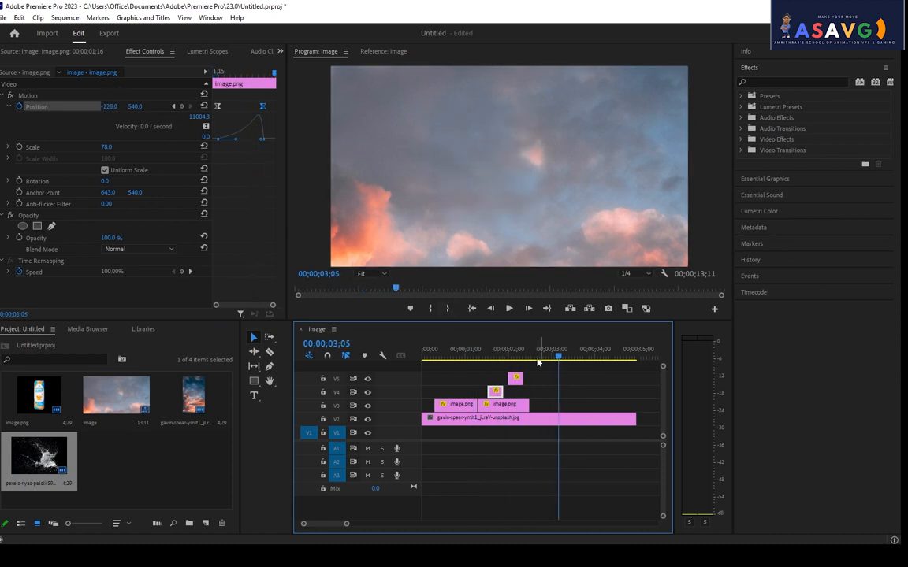
Step: Play back the V4 can's reshaped slide and check when the V5 copy appears
{"action": "left_click_drag", "start_coordinate": [473, 356], "coordinate": [450, 357]}
{"action": "key", "text": "space"}
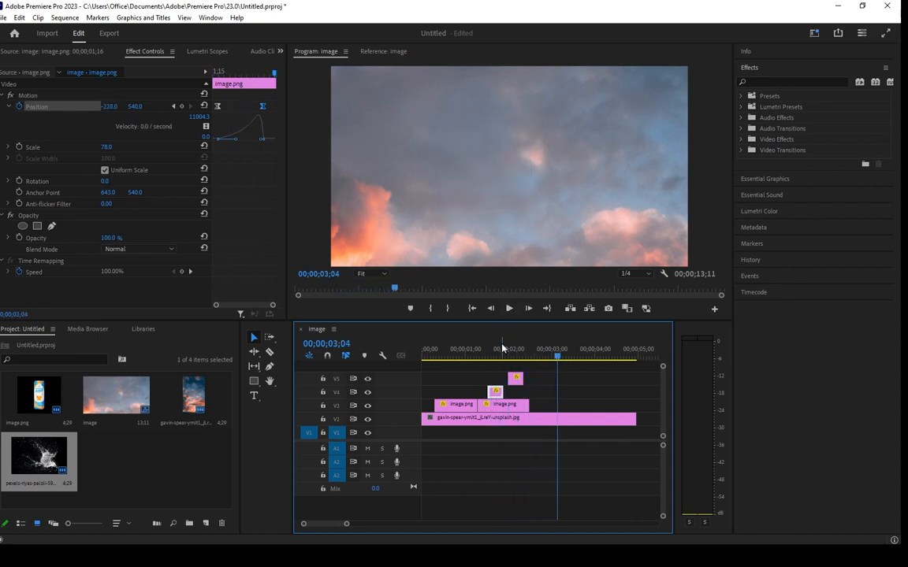
{"action": "mouse_move", "coordinate": [516, 357]}
{"action": "left_mouse_down"}
{"action": "mouse_move", "coordinate": [466, 357]}
{"action": "mouse_move", "coordinate": [514, 359]}
{"action": "left_mouse_up"}
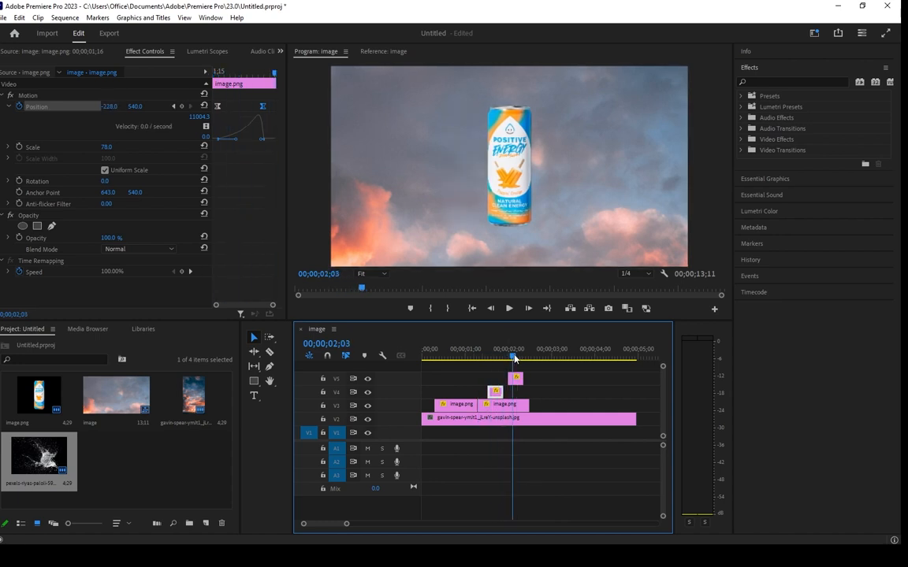
Step: Move the V5 can copy earlier so it starts at about 00;00;01;23, overlapping the end of the V4 clip
{"action": "left_click", "coordinate": [516, 380]}
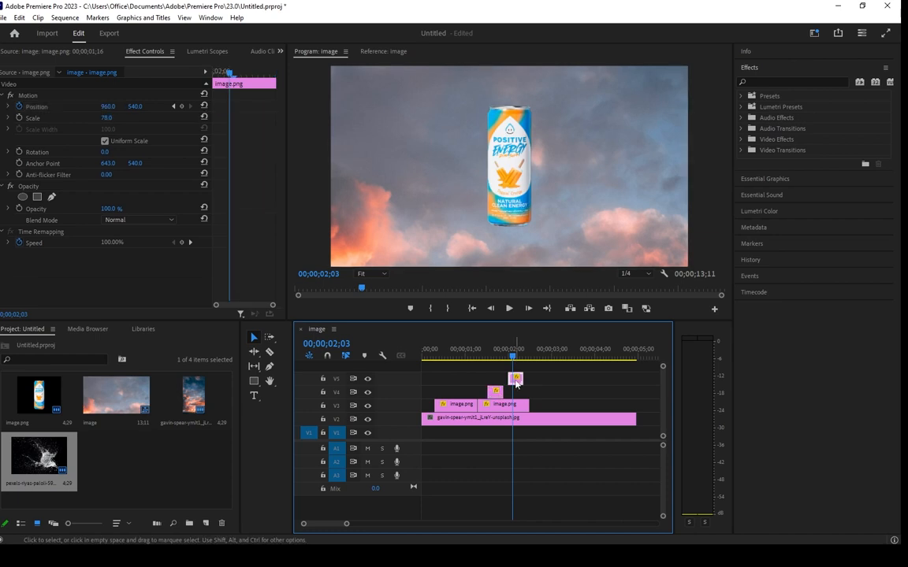
{"action": "left_click_drag", "start_coordinate": [516, 383], "coordinate": [502, 368]}
{"action": "left_click", "coordinate": [508, 357]}
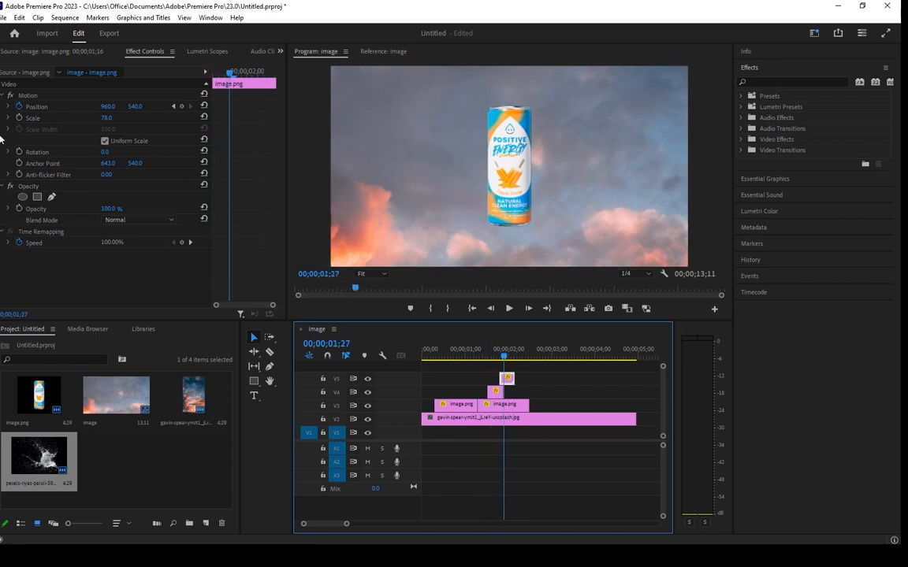
{"action": "left_click_drag", "start_coordinate": [509, 379], "coordinate": [509, 380]}
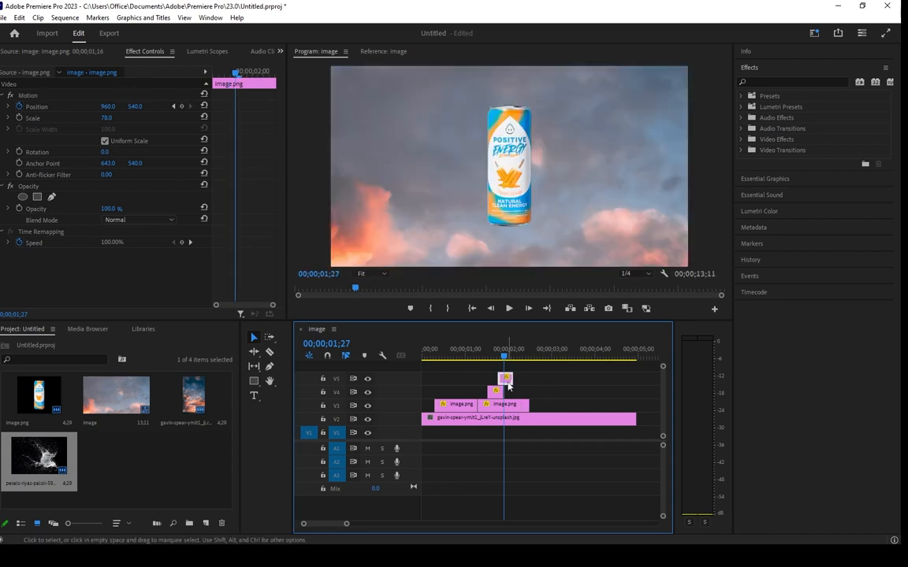
Step: Replace the V5 can's Position keyframes with a slide from X 960 at 00;00;01;27 to X 2546 at 00;00;02;00
{"action": "left_click", "coordinate": [19, 106]}
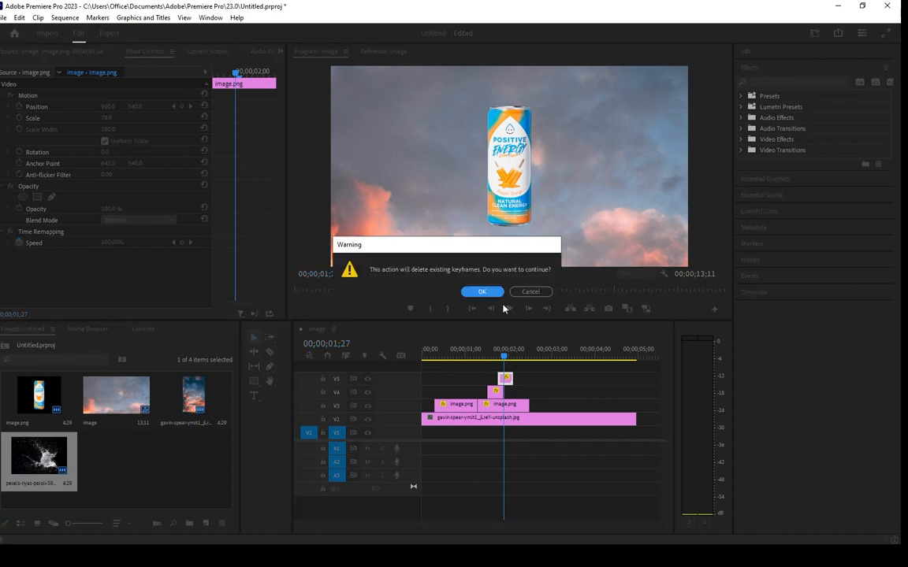
{"action": "left_click", "coordinate": [481, 290]}
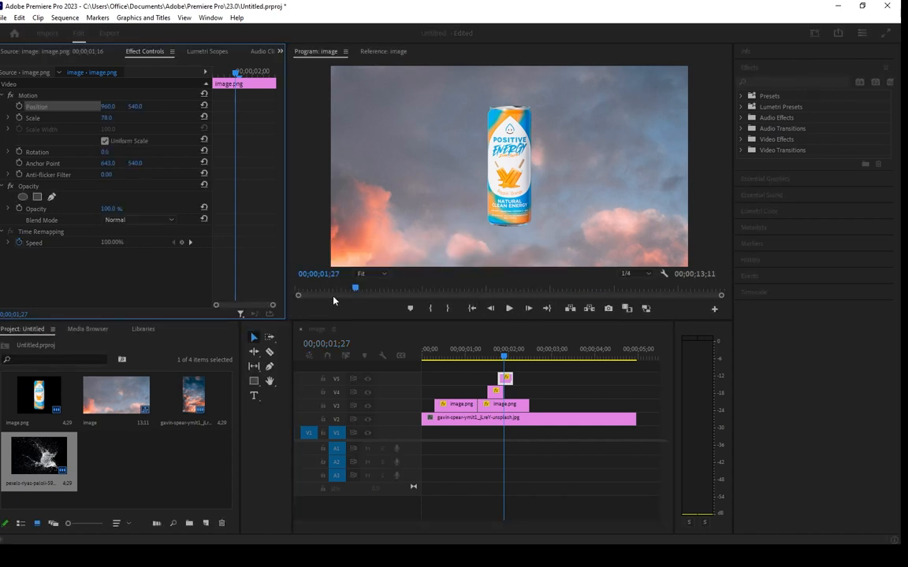
{"action": "left_click", "coordinate": [20, 106]}
{"action": "left_click_drag", "start_coordinate": [235, 72], "coordinate": [251, 72]}
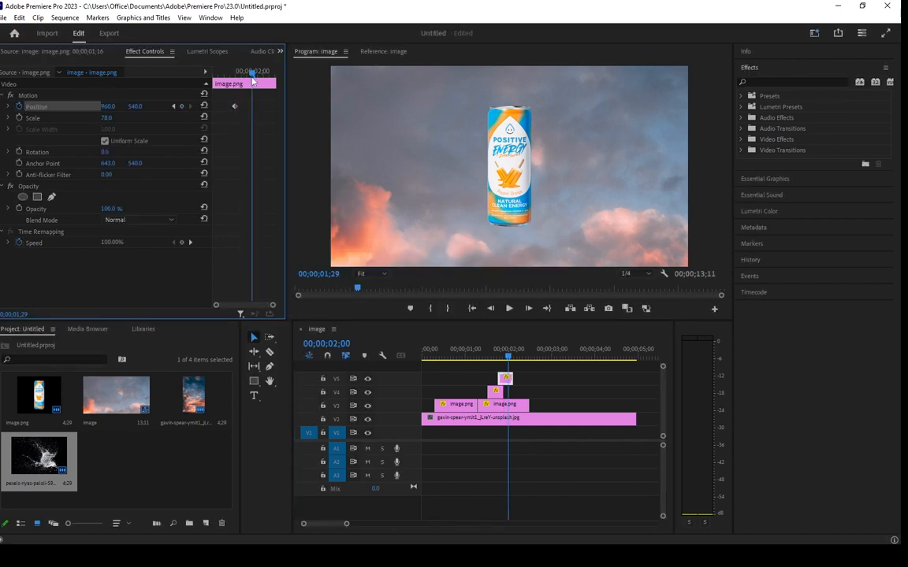
{"action": "mouse_move", "coordinate": [109, 107]}
{"action": "left_mouse_down"}
{"action": "mouse_move", "coordinate": [157, 128]}
{"action": "mouse_move", "coordinate": [123, 109]}
{"action": "left_mouse_up"}
Step: Preview the V5 can slide and delete the extra Position keyframe between its starting and ending keyframes
{"action": "left_click_drag", "start_coordinate": [248, 74], "coordinate": [231, 82]}
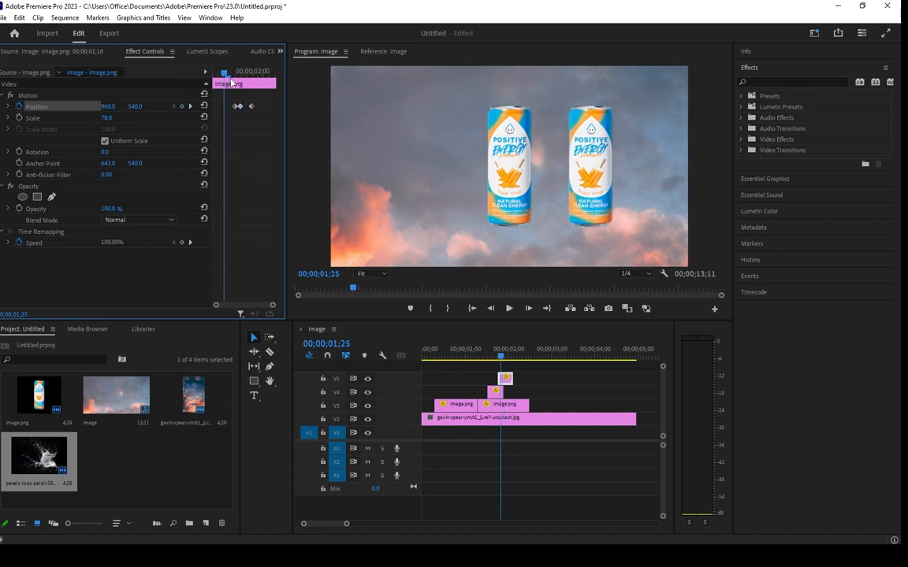
{"action": "key", "text": "space"}
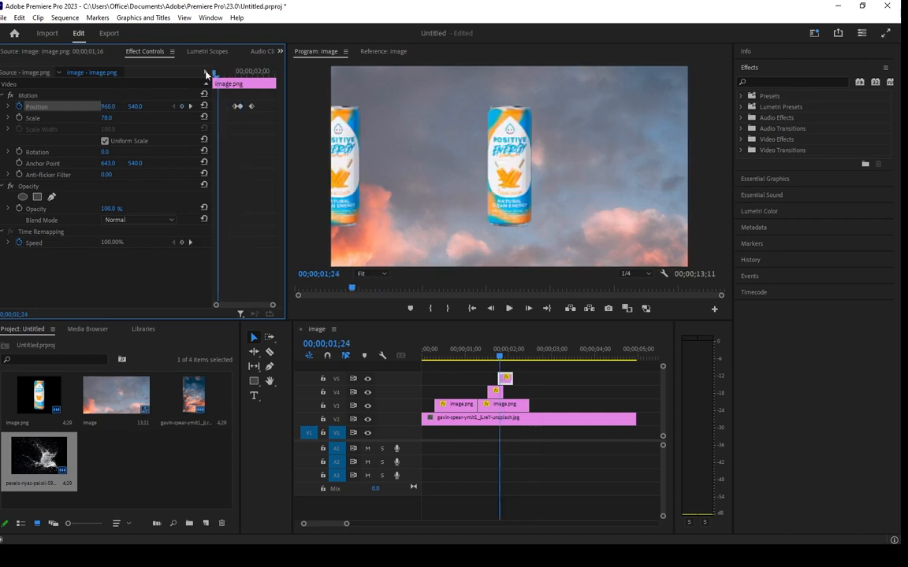
{"action": "key", "text": "space"}
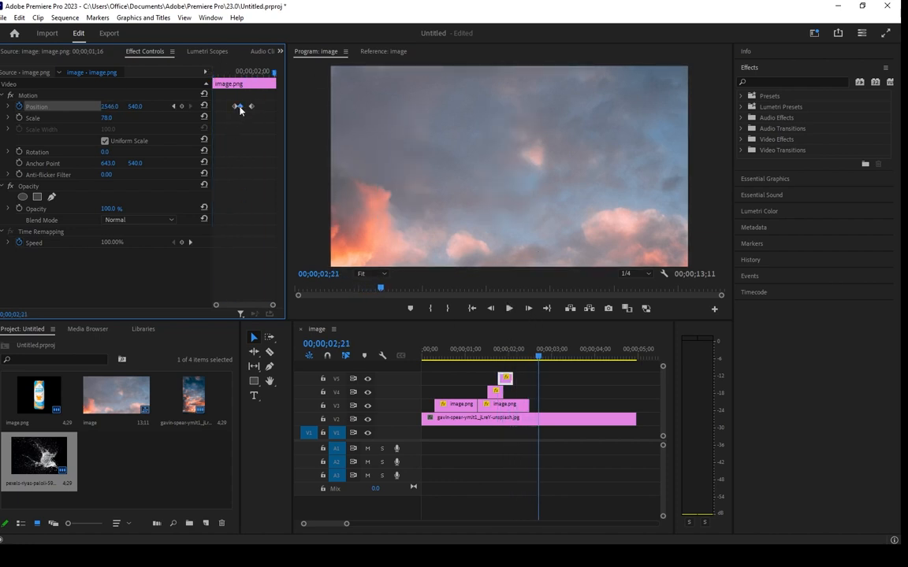
{"action": "mouse_move", "coordinate": [231, 74]}
{"action": "left_mouse_down"}
{"action": "mouse_move", "coordinate": [213, 75]}
{"action": "mouse_move", "coordinate": [241, 71]}
{"action": "left_mouse_up"}
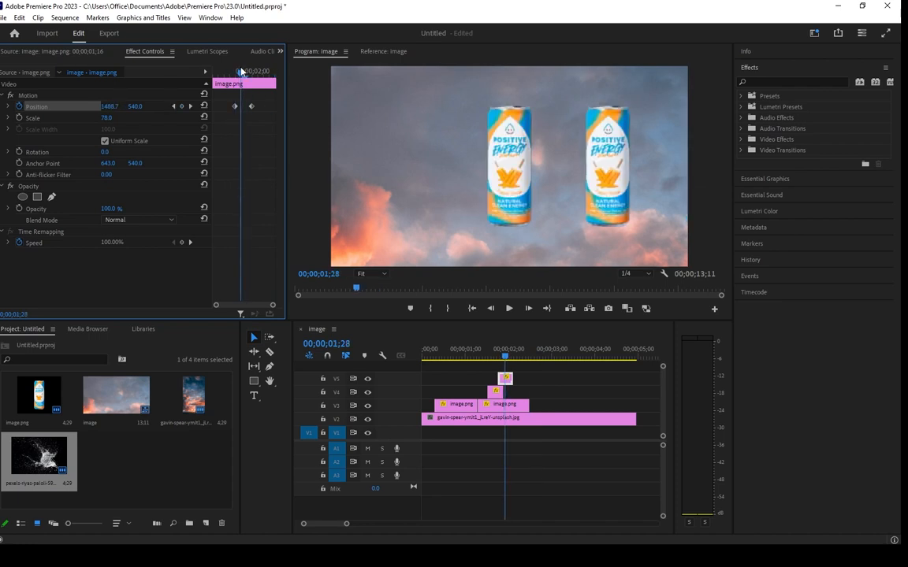
Step: Apply Ease Out temporal interpolation to the V5 can's starting Position keyframe and shape a slow start in its velocity graph
{"action": "right_click", "coordinate": [251, 106]}
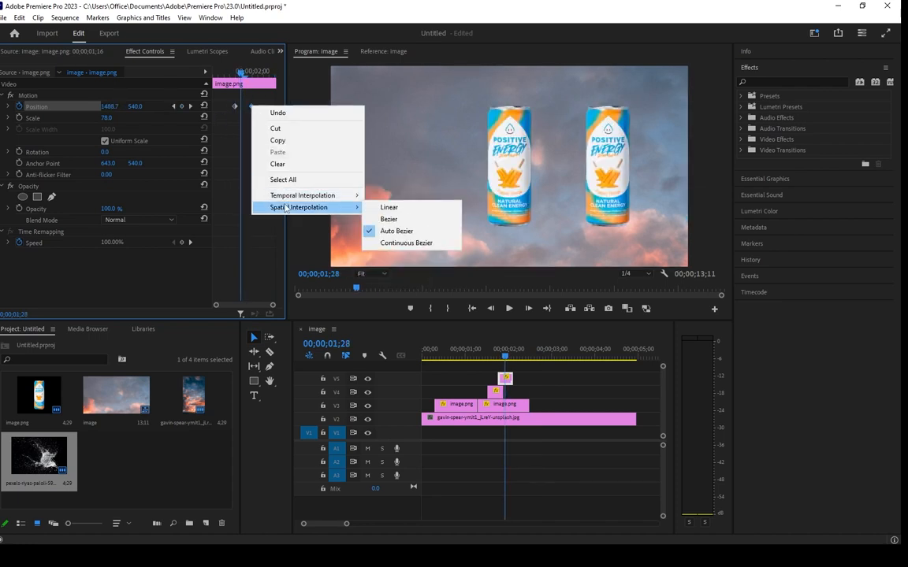
{"action": "left_click", "coordinate": [234, 105]}
{"action": "right_click", "coordinate": [234, 106]}
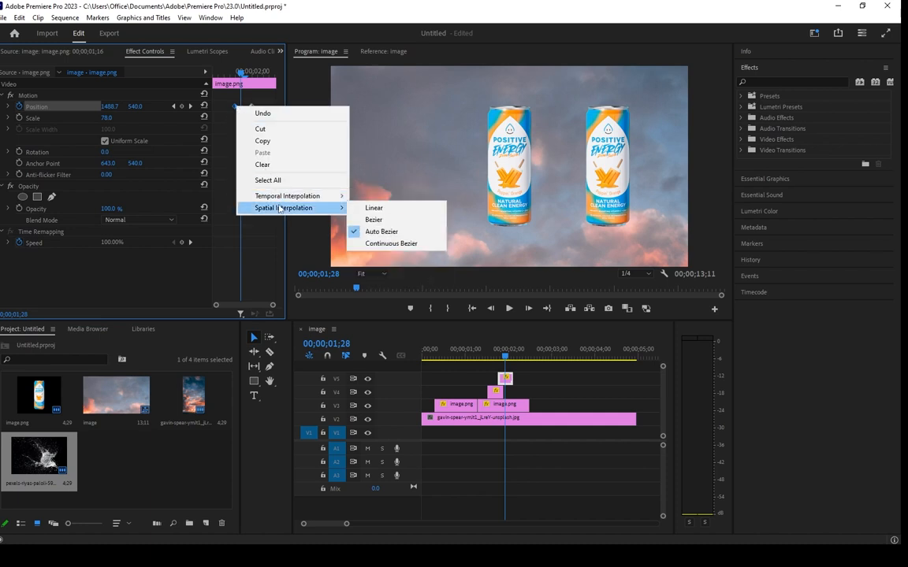
{"action": "mouse_move", "coordinate": [282, 200]}
{"action": "left_click", "coordinate": [389, 271]}
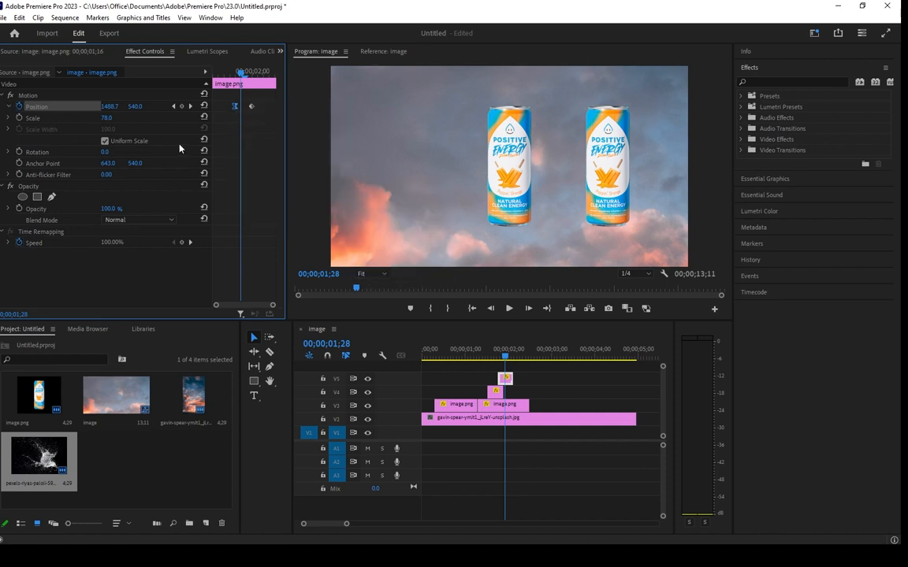
{"action": "left_click", "coordinate": [8, 106]}
{"action": "left_click_drag", "start_coordinate": [246, 111], "coordinate": [239, 139]}
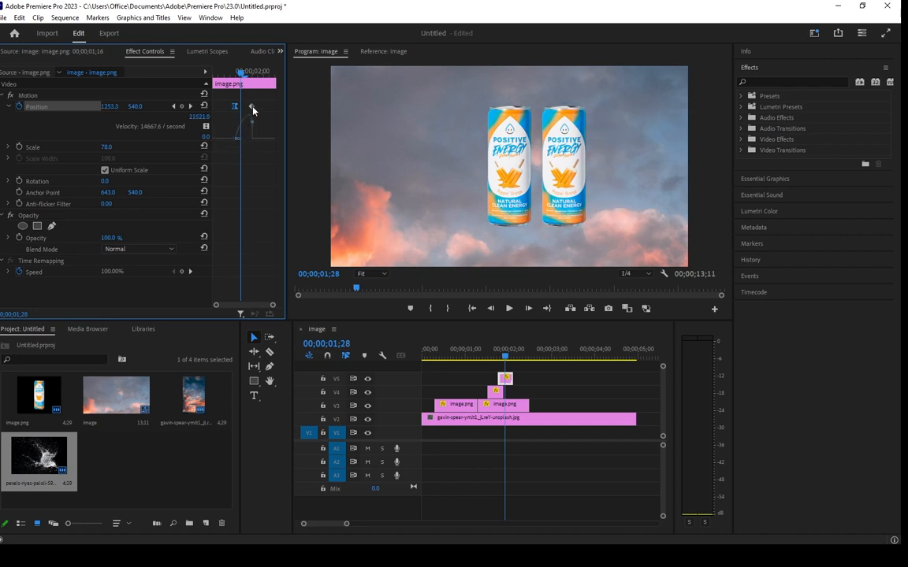
Step: Apply Ease In temporal interpolation to the V5 can's ending Position keyframe and shape the speed peak just before it
{"action": "right_click", "coordinate": [253, 110]}
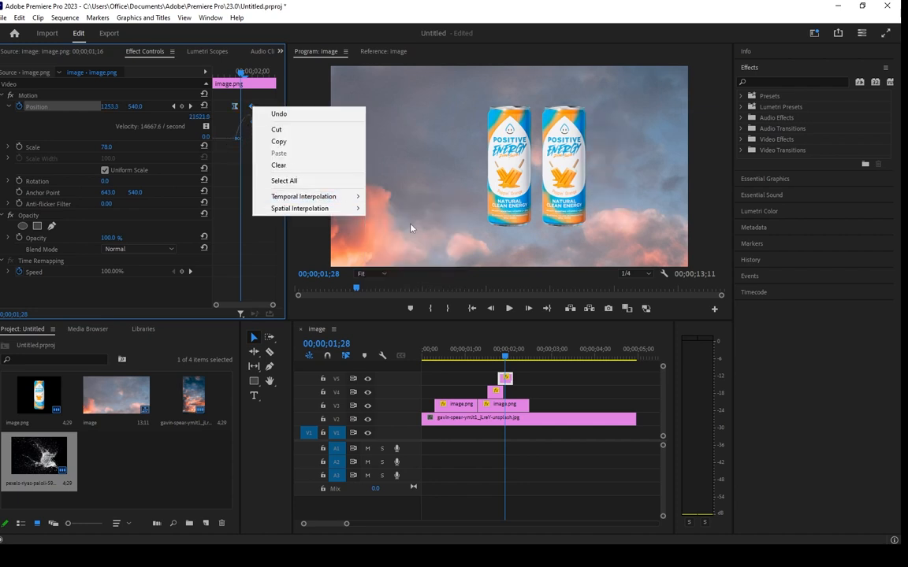
{"action": "mouse_move", "coordinate": [347, 196]}
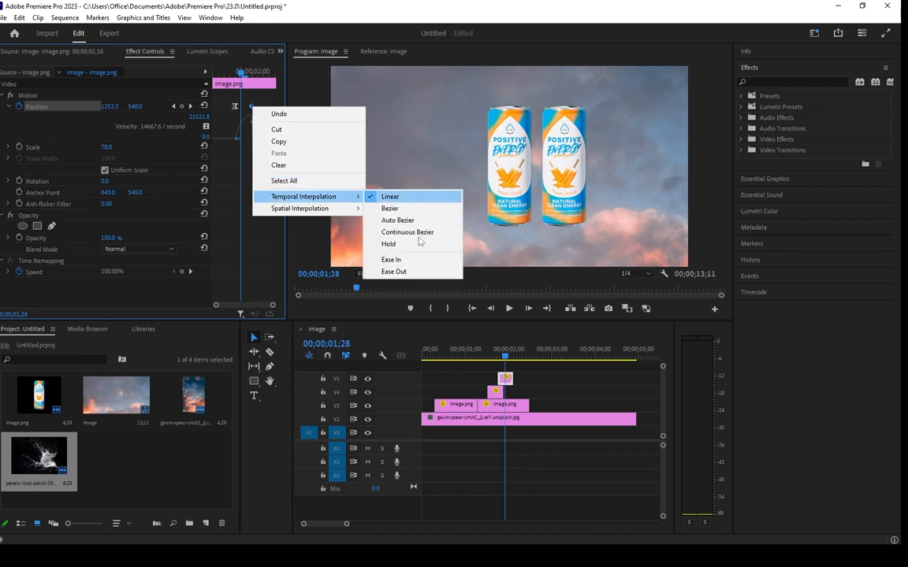
{"action": "left_click", "coordinate": [399, 259]}
{"action": "left_click_drag", "start_coordinate": [237, 145], "coordinate": [251, 139]}
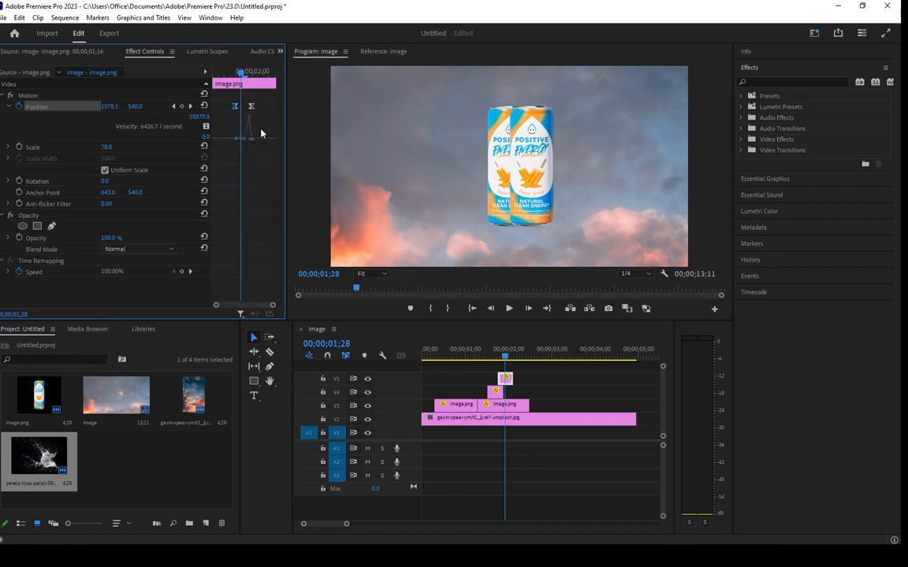
{"action": "left_click", "coordinate": [252, 139]}
Step: Play the sequence from the beginning to review the V5 can's eased slide
{"action": "left_click_drag", "start_coordinate": [221, 74], "coordinate": [187, 74]}
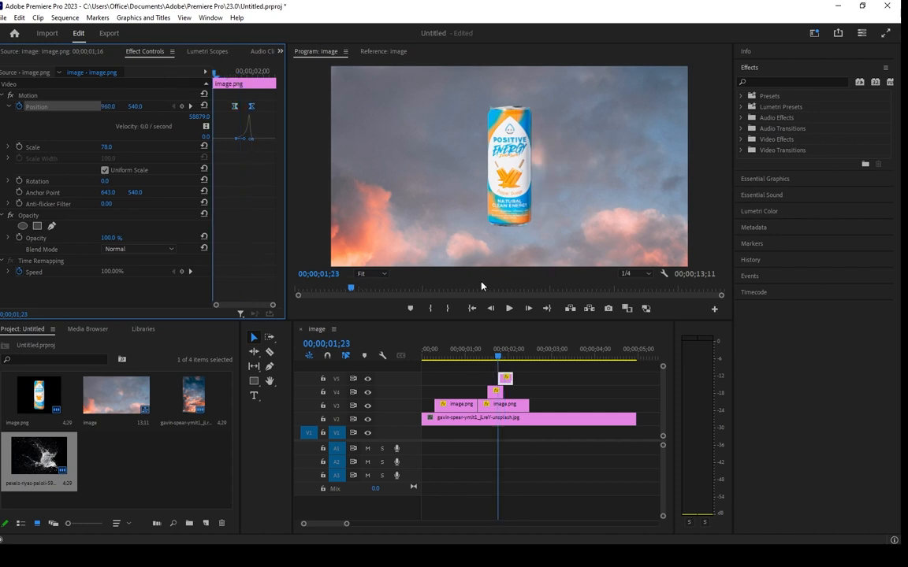
{"action": "left_click_drag", "start_coordinate": [494, 359], "coordinate": [241, 335]}
{"action": "key", "text": "space"}
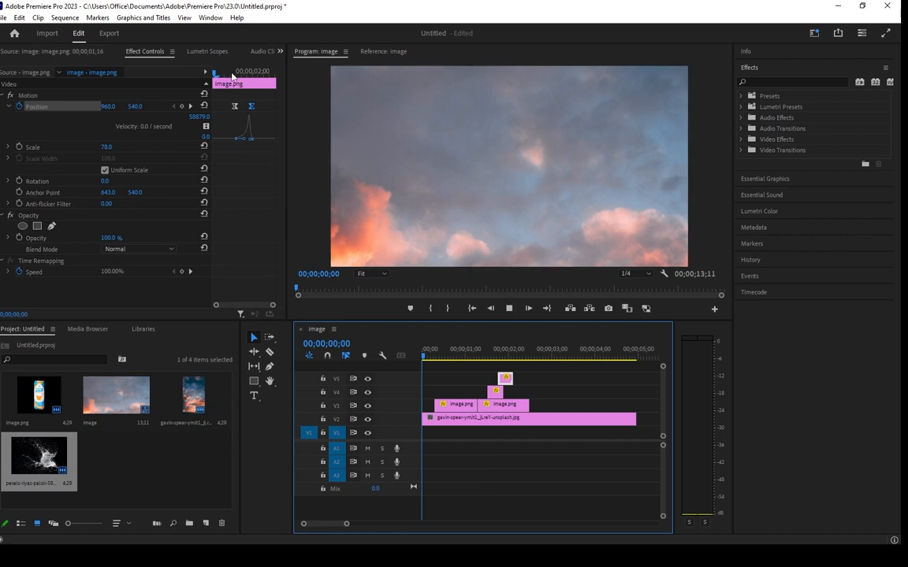
{"action": "left_click", "coordinate": [20, 17]}
{"action": "left_click", "coordinate": [452, 352]}
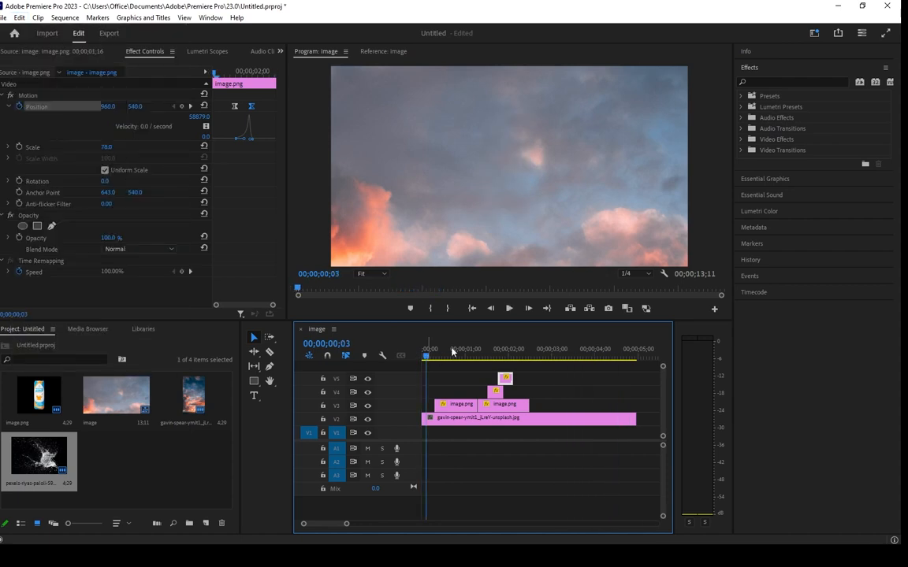
{"action": "left_click", "coordinate": [448, 353]}
{"action": "left_click", "coordinate": [211, 17]}
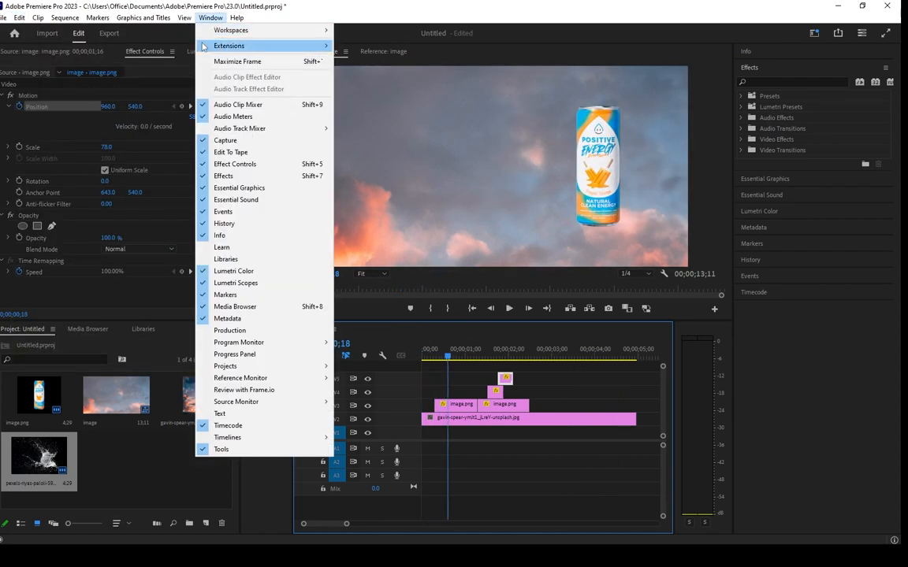
{"action": "mouse_move", "coordinate": [210, 33]}
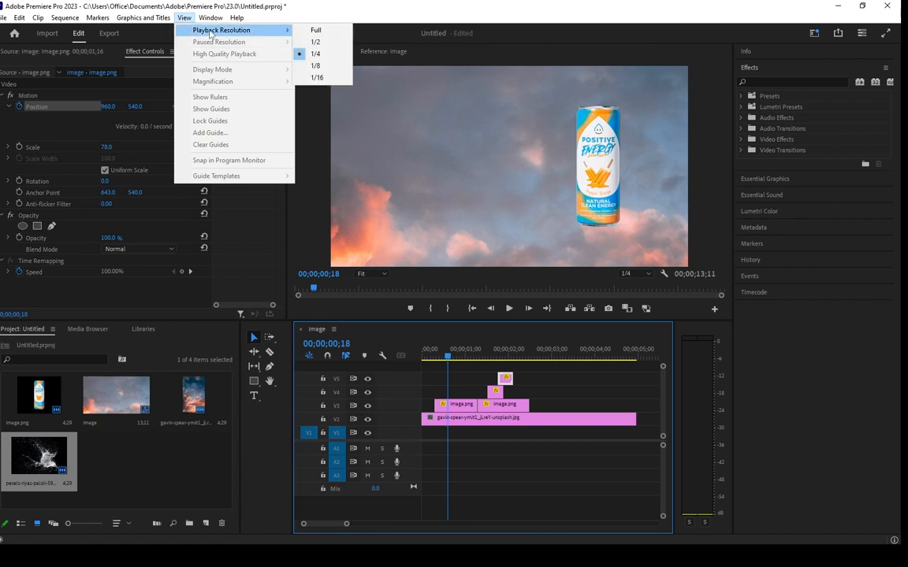
{"action": "left_click", "coordinate": [373, 163]}
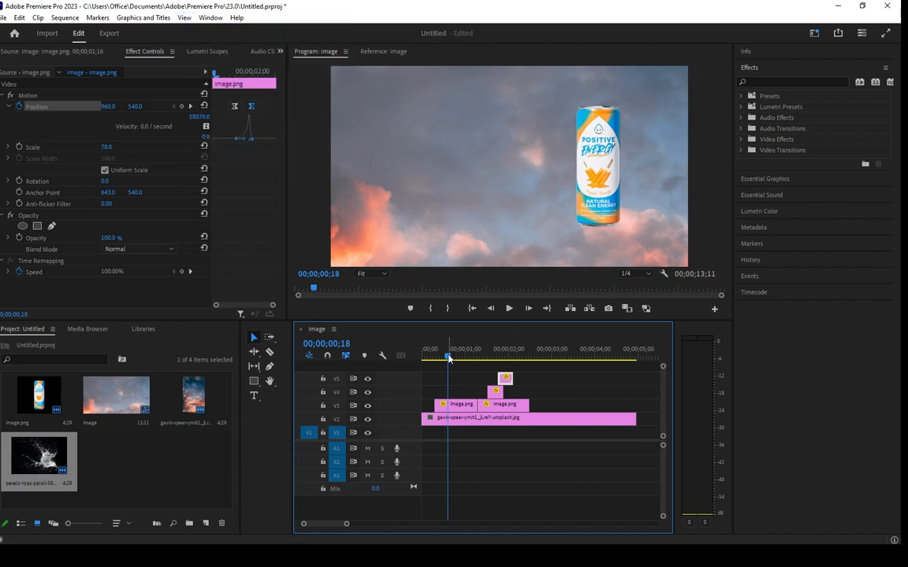
Step: Play back the full can sequence, then replay the transition from the V4 can to the V5 can
{"action": "left_click_drag", "start_coordinate": [448, 358], "coordinate": [413, 360]}
{"action": "key", "text": "space"}
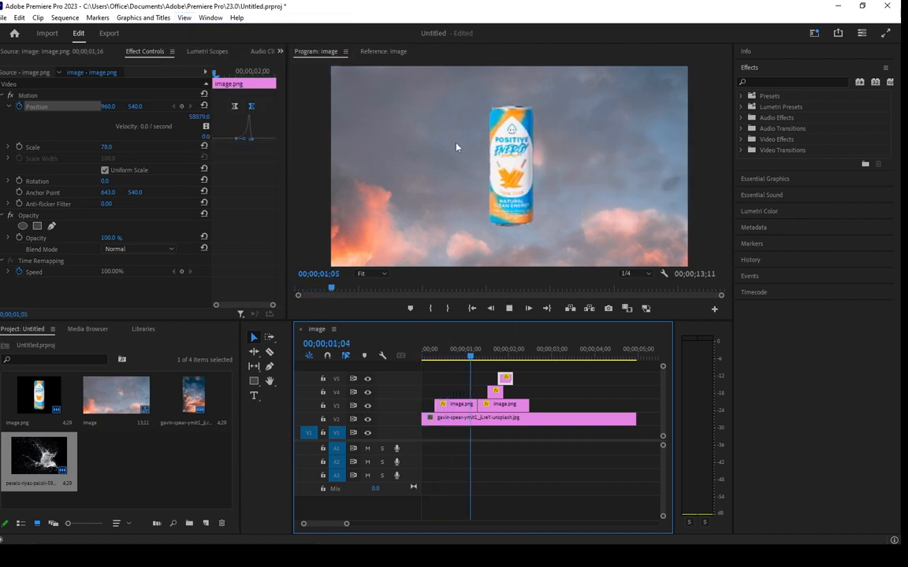
{"action": "key", "text": "space"}
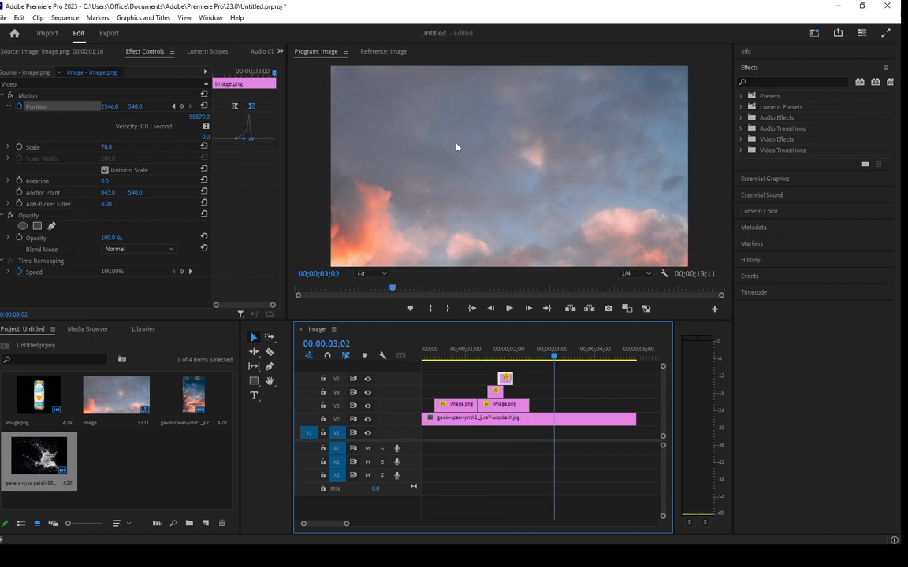
{"action": "left_click", "coordinate": [500, 359]}
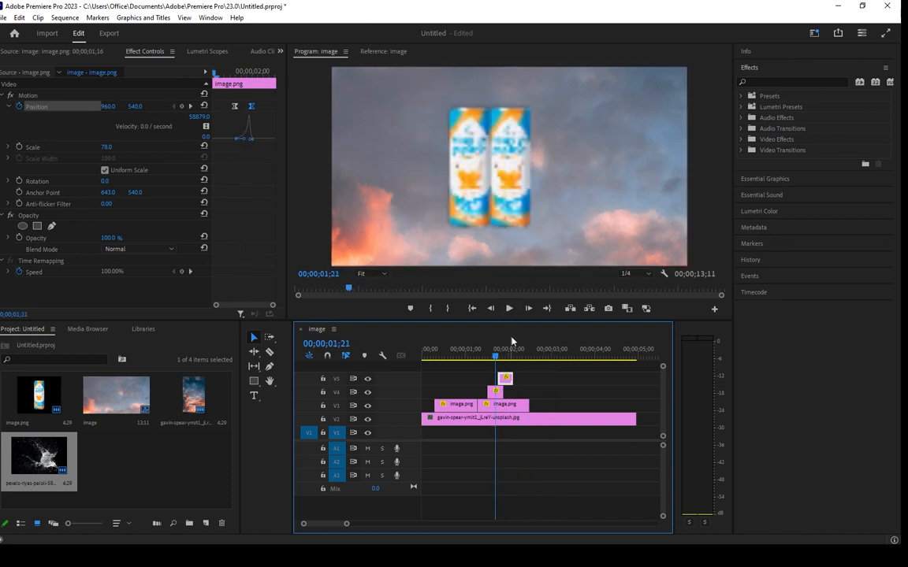
{"action": "key", "text": "space"}
Step: Move the V5 can's ending Position keyframe to the end of the clip and preview the longer slide
{"action": "left_click", "coordinate": [508, 352]}
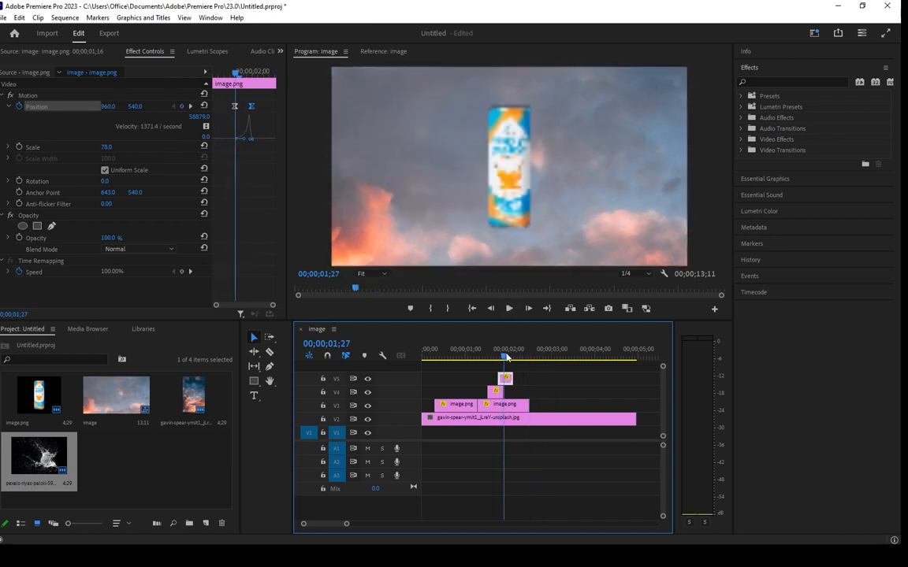
{"action": "left_click_drag", "start_coordinate": [252, 107], "coordinate": [274, 108]}
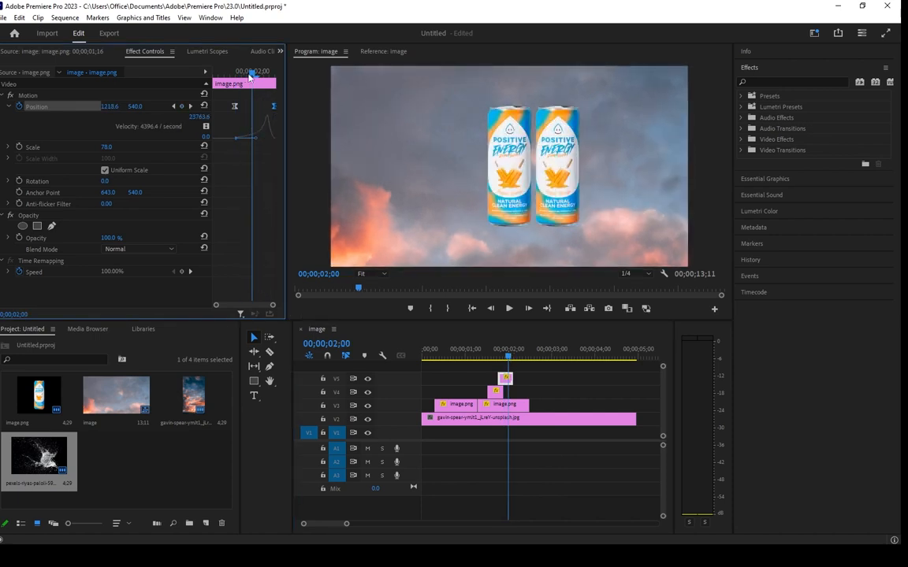
{"action": "key", "text": "space"}
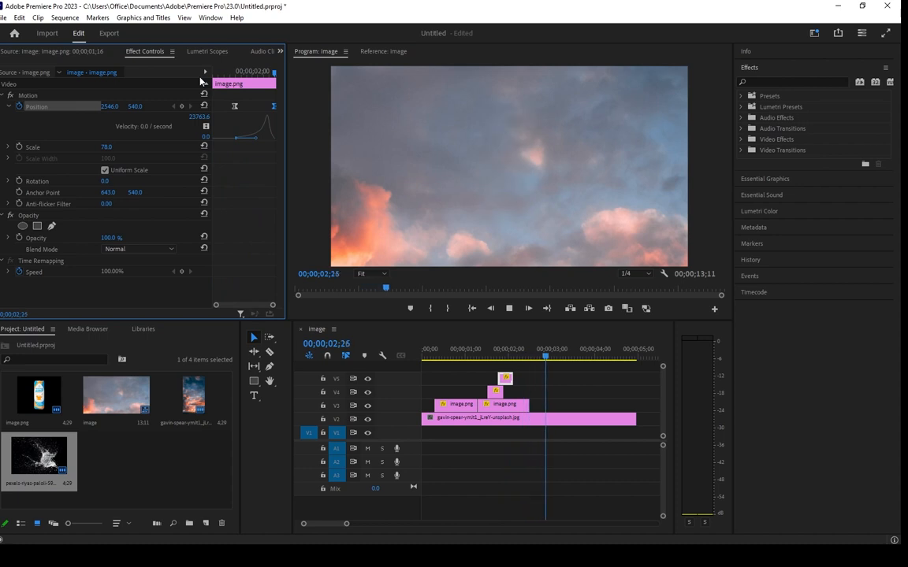
{"action": "key", "text": "space"}
{"action": "left_click", "coordinate": [473, 341]}
{"action": "key", "text": "space"}
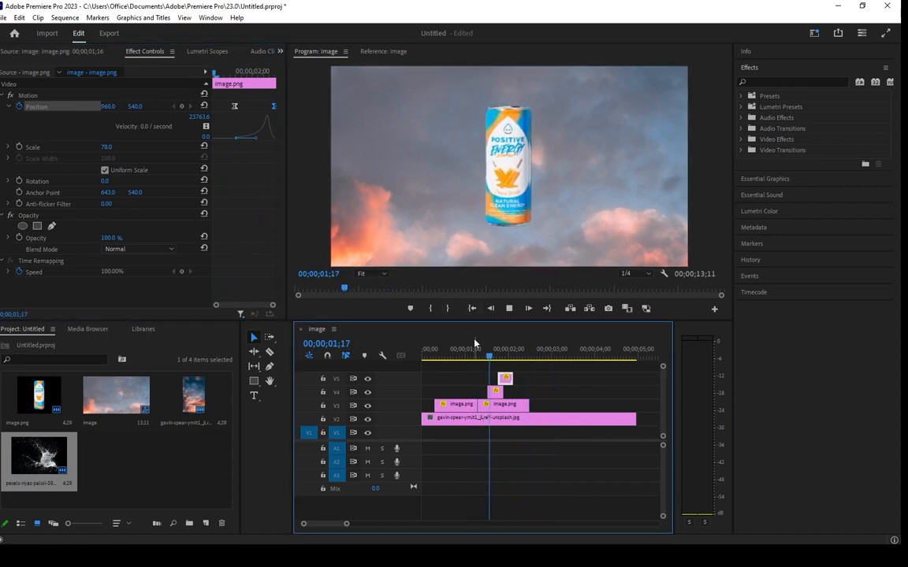
{"action": "key", "text": "space"}
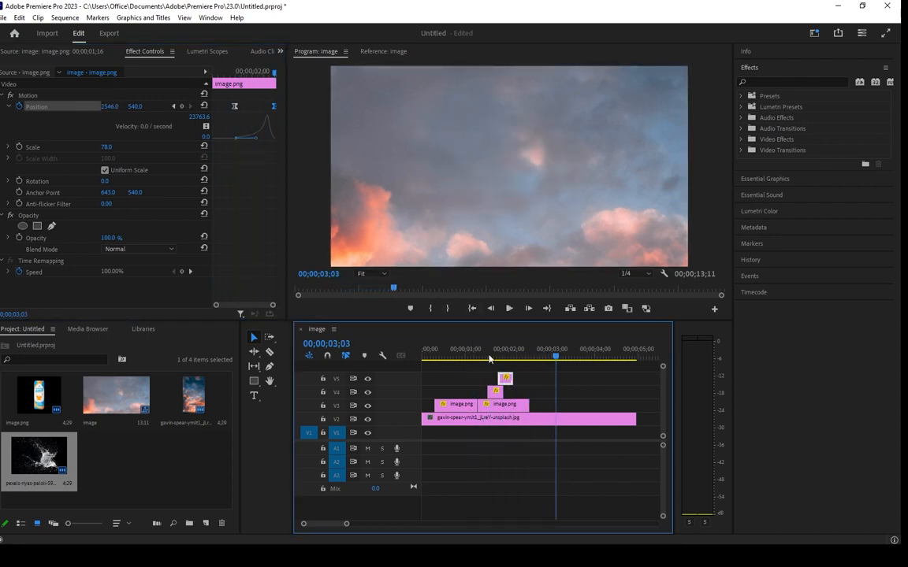
Step: Split the second V3 can clip at 00;00;02;07 and extend the new last segment to just before 00;00;04;00
{"action": "left_click_drag", "start_coordinate": [500, 354], "coordinate": [518, 356]}
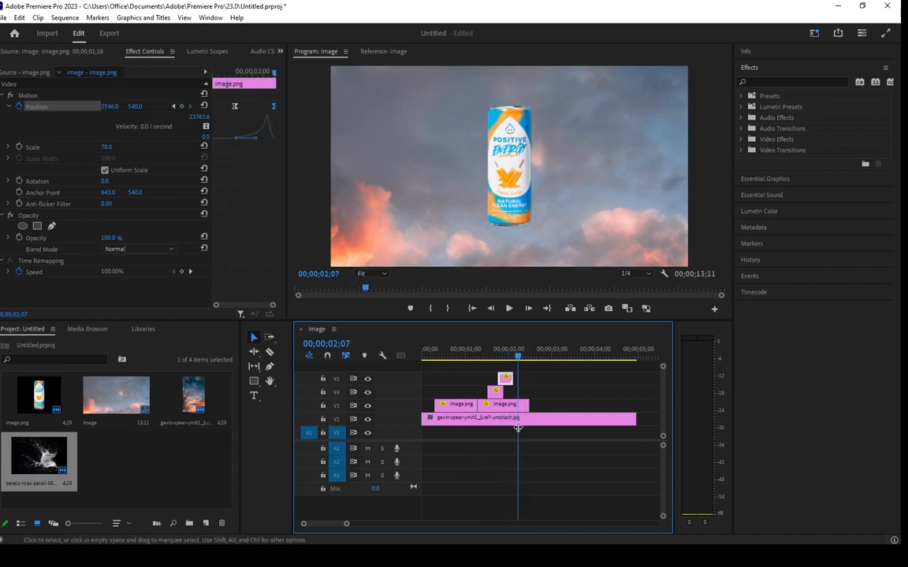
{"action": "key", "text": "c"}
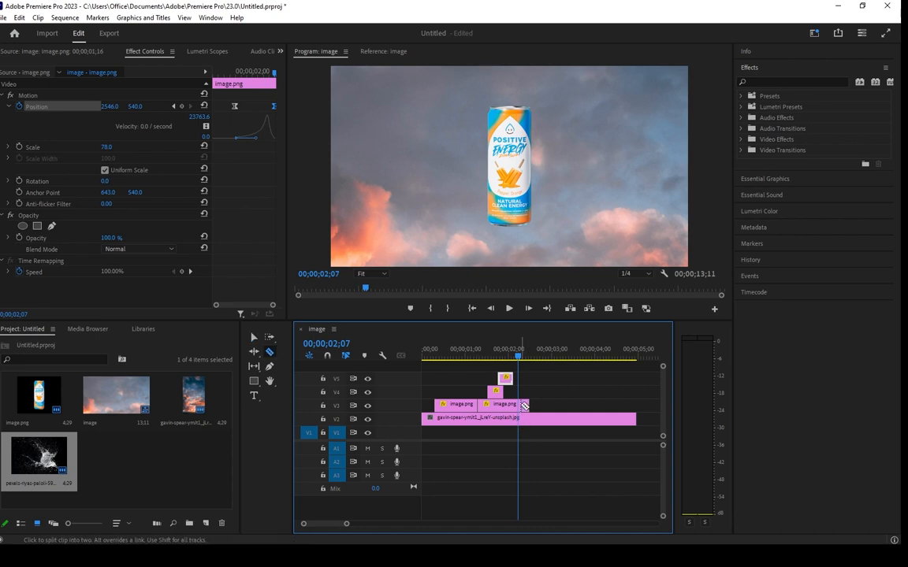
{"action": "left_click", "coordinate": [254, 337]}
{"action": "left_click_drag", "start_coordinate": [527, 406], "coordinate": [589, 405]}
Step: Play the sequence from the beginning to review the cans leading into the extended last V3 segment
{"action": "left_click_drag", "start_coordinate": [523, 359], "coordinate": [402, 358]}
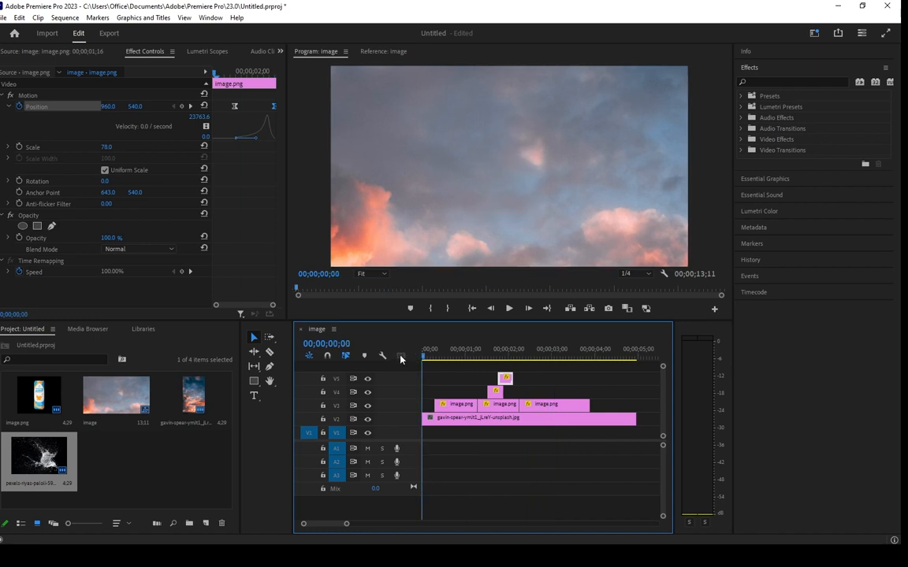
{"action": "key", "text": "space"}
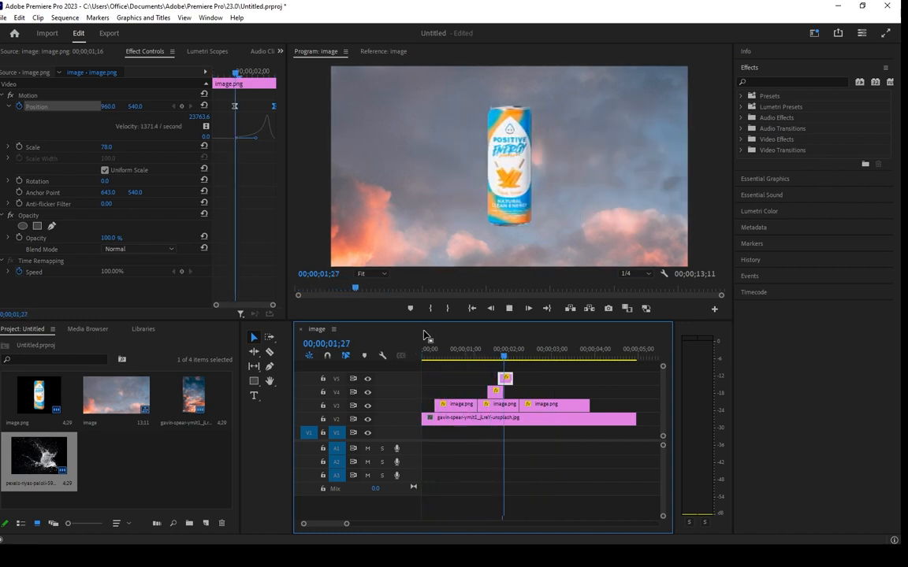
{"action": "key", "text": "space"}
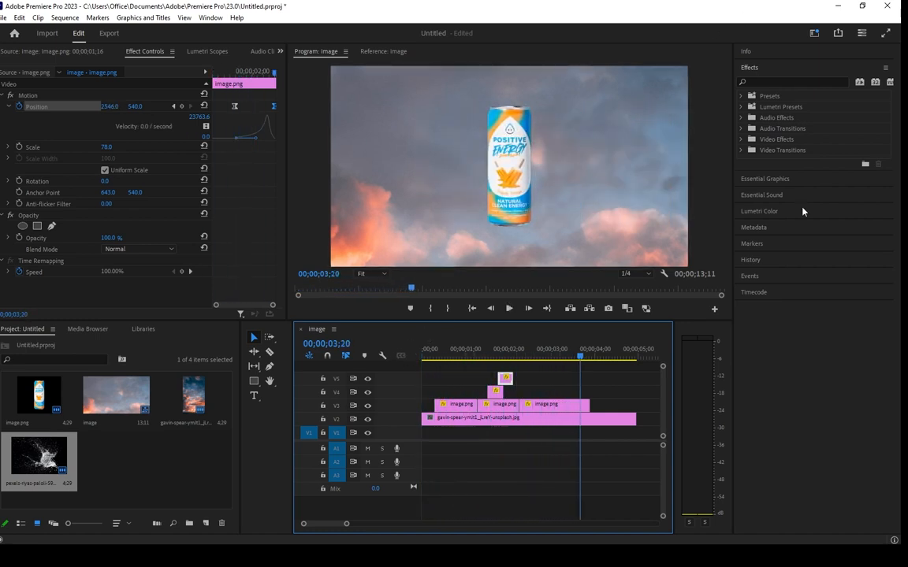
Step: Turn off Position animation on the last V3 can clip, deleting its existing Position keyframes
{"action": "left_click_drag", "start_coordinate": [573, 351], "coordinate": [528, 357]}
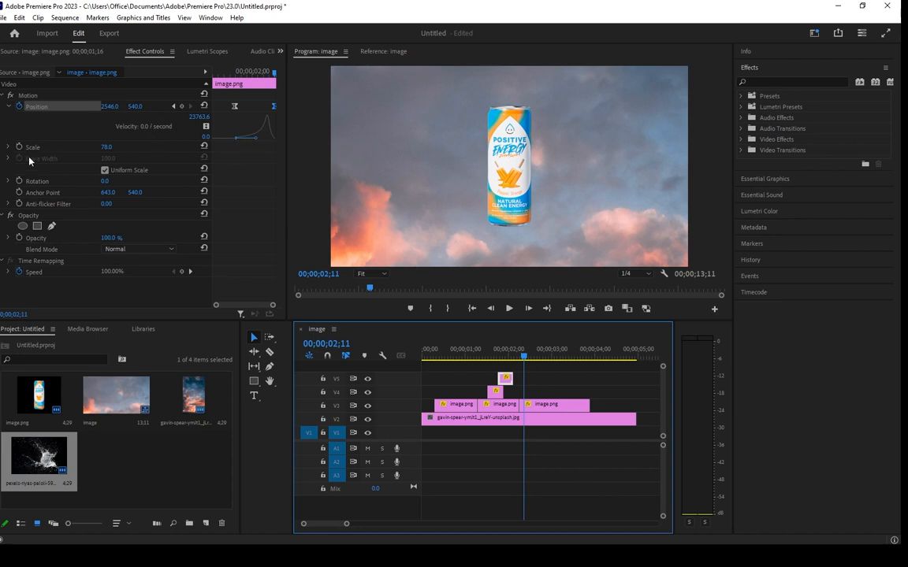
{"action": "left_click", "coordinate": [527, 358]}
{"action": "left_click_drag", "start_coordinate": [527, 357], "coordinate": [529, 359]}
{"action": "left_click", "coordinate": [539, 408]}
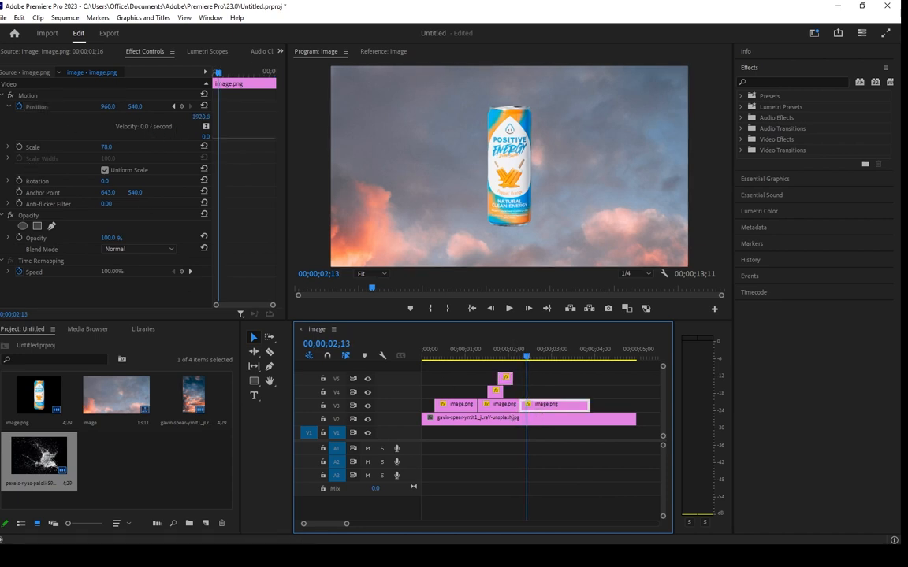
{"action": "left_click", "coordinate": [19, 109]}
{"action": "left_click", "coordinate": [501, 292]}
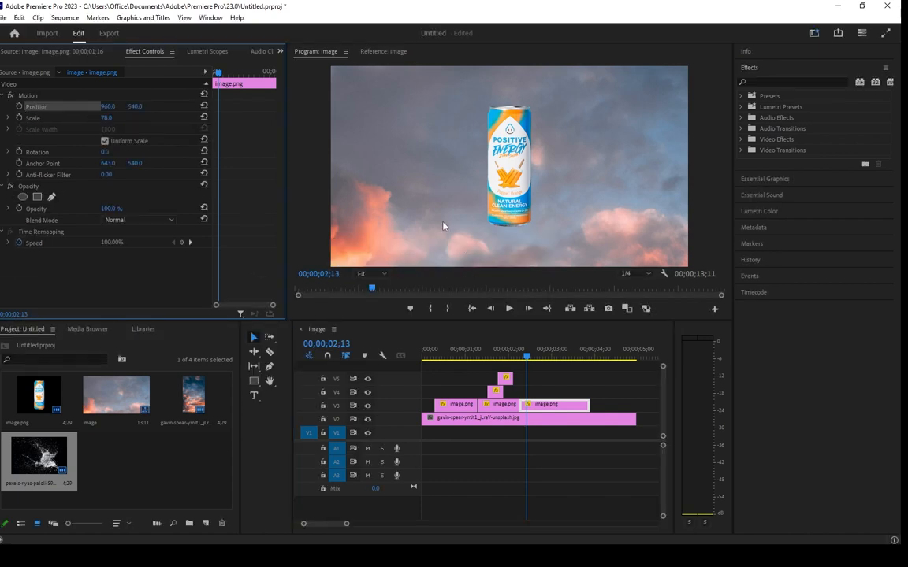
Step: Enable Rotation animation on the last V3 can clip with a 0° keyframe at 00;00;02;12
{"action": "left_click", "coordinate": [522, 357]}
{"action": "left_click_drag", "start_coordinate": [522, 357], "coordinate": [526, 358]}
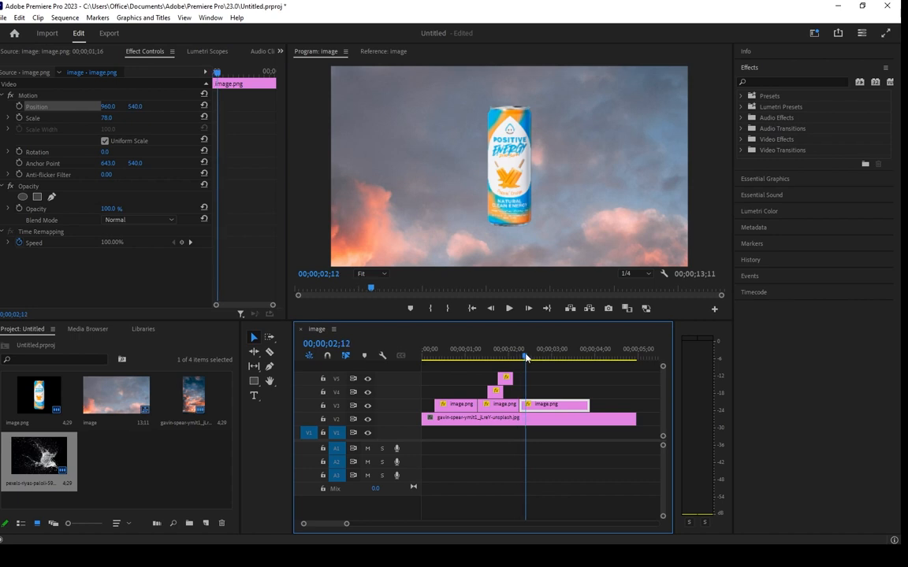
{"action": "left_click", "coordinate": [19, 151]}
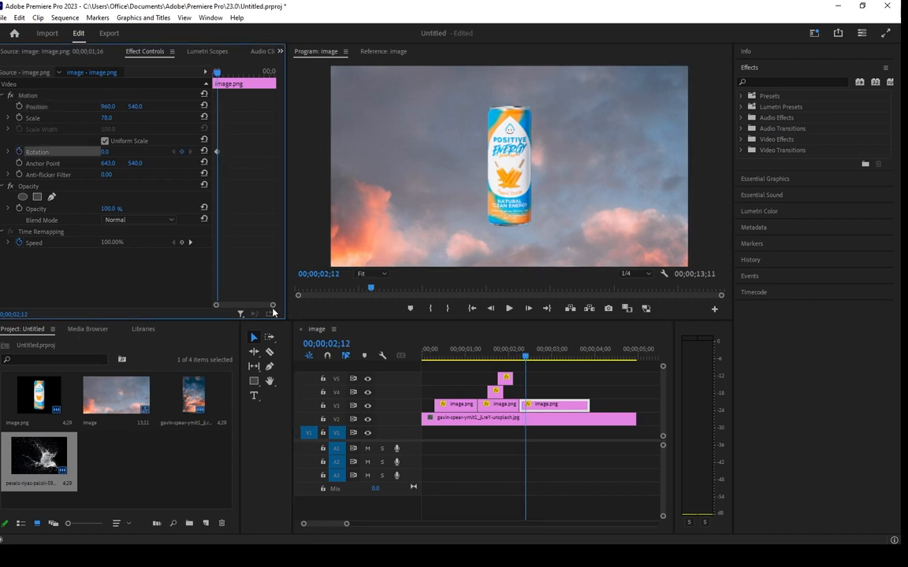
Step: Add Rotation keyframes of 90° at 00;00;02;22 and 180° at 00;00;03;03 to the last V3 can clip
{"action": "left_click", "coordinate": [540, 358]}
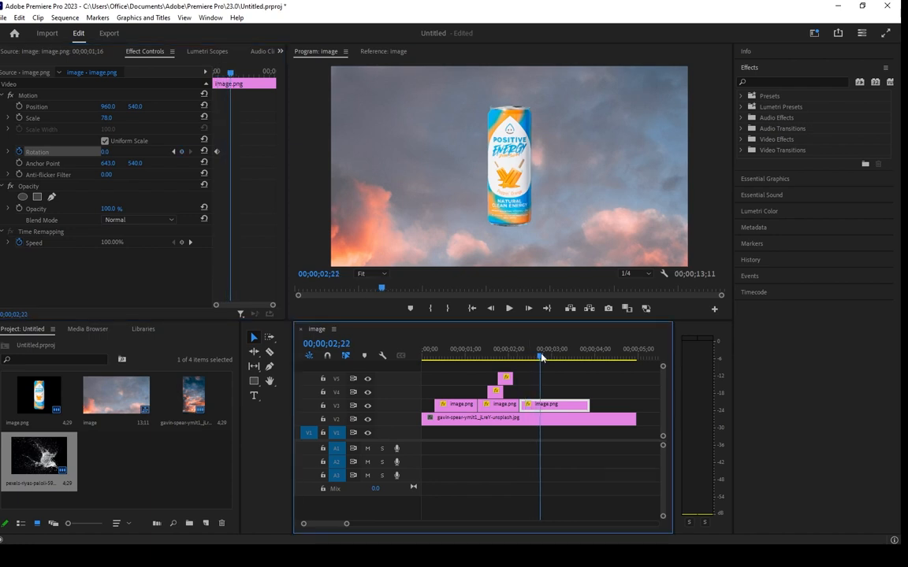
{"action": "left_click", "coordinate": [105, 152]}
{"action": "type", "text": "90"}
{"action": "key", "text": "Return"}
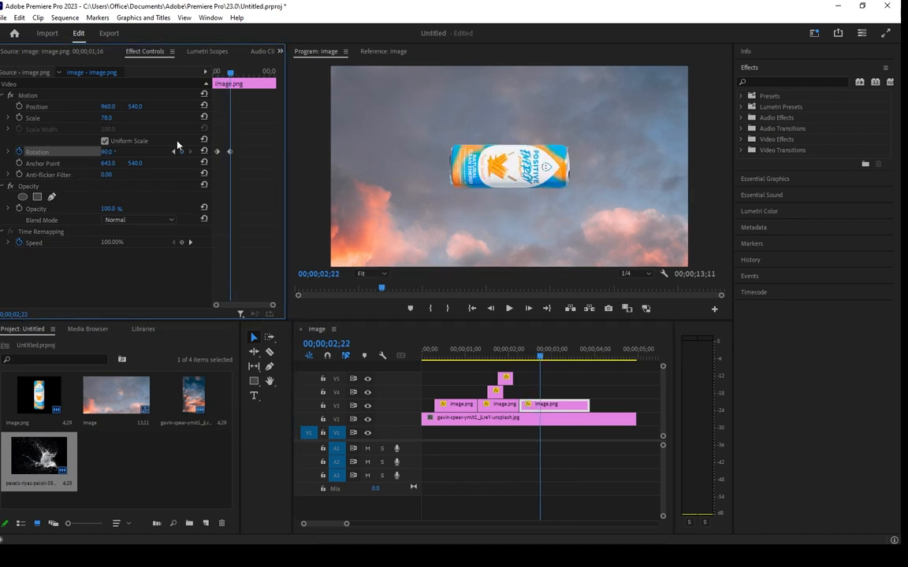
{"action": "left_click_drag", "start_coordinate": [230, 73], "coordinate": [244, 73]}
{"action": "left_click", "coordinate": [112, 150]}
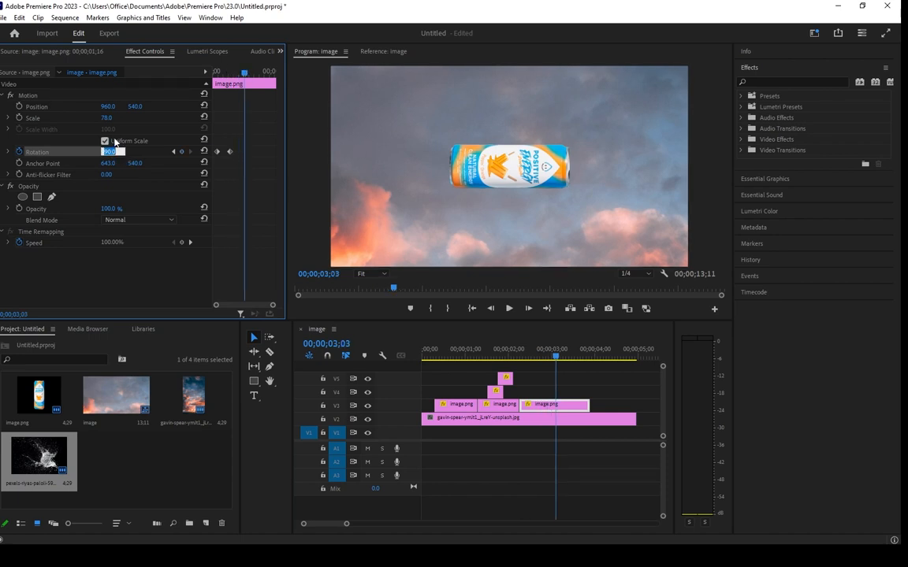
{"action": "type", "text": "180"}
{"action": "key", "text": "Return"}
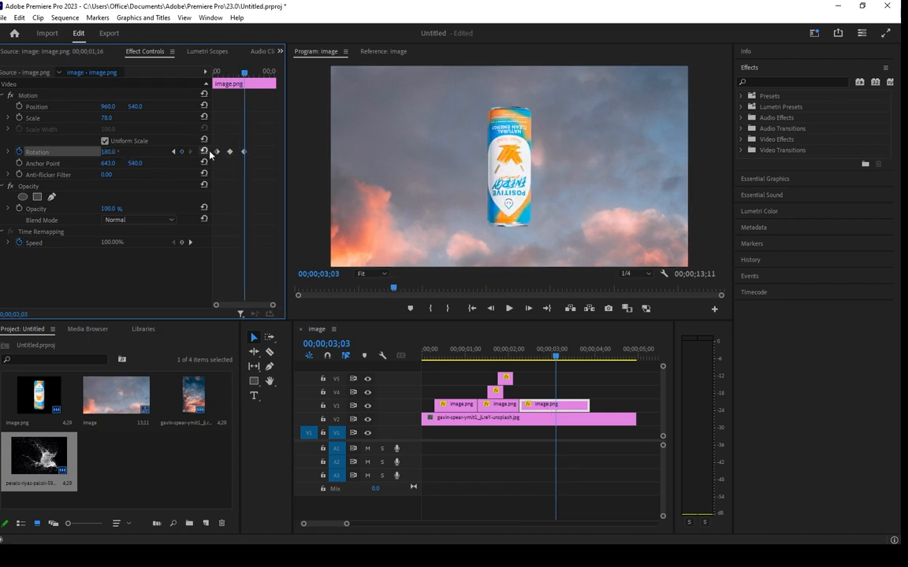
Step: Add an ending Rotation keyframe of 0° at 00;00;03;08 on the last V3 can clip
{"action": "left_click", "coordinate": [108, 151]}
{"action": "left_click_drag", "start_coordinate": [244, 75], "coordinate": [250, 73]}
{"action": "left_click", "coordinate": [111, 151]}
{"action": "type", "text": "0"}
{"action": "key", "text": "Return"}
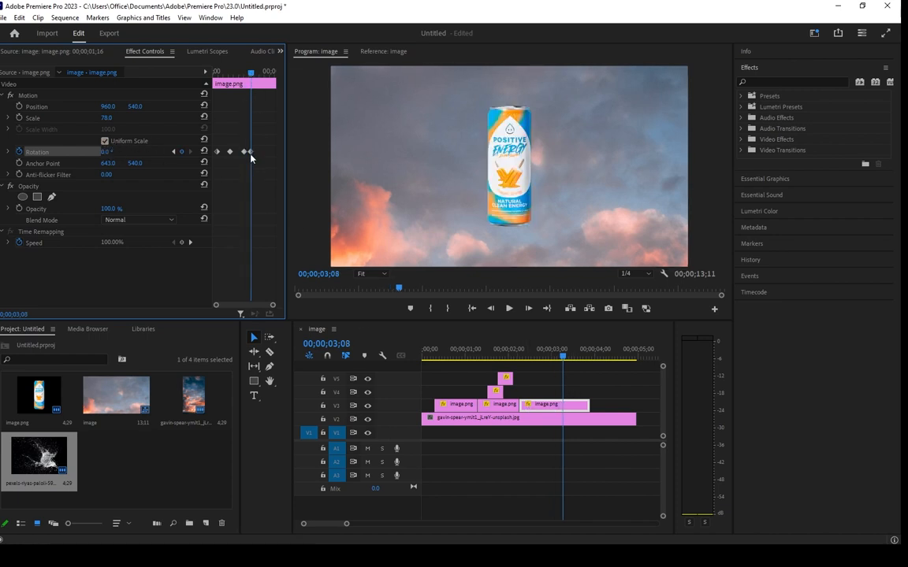
Step: Move the ending Rotation keyframe to 00;00;03;17 and preview the can's rotation from the clip start
{"action": "left_click_drag", "start_coordinate": [251, 153], "coordinate": [263, 152]}
{"action": "left_click_drag", "start_coordinate": [250, 74], "coordinate": [204, 77]}
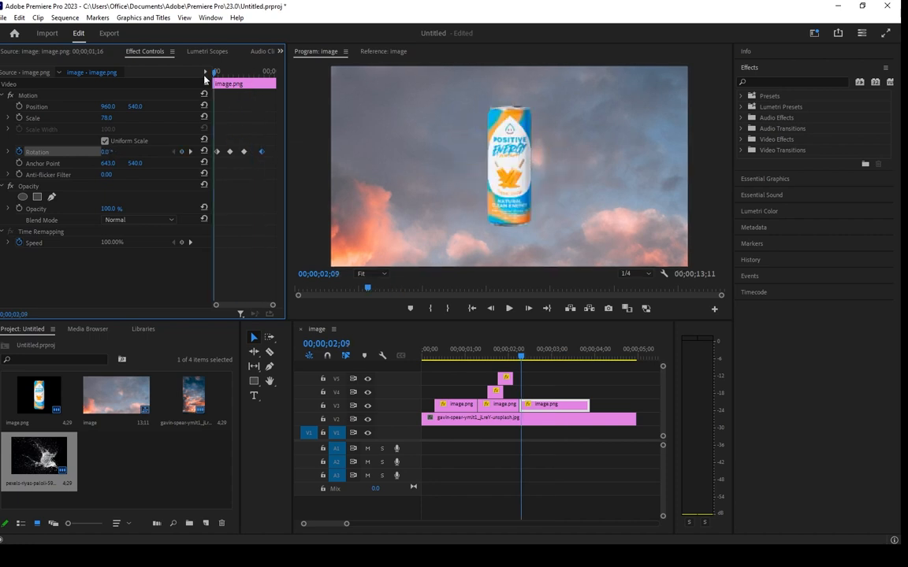
{"action": "key", "text": "space"}
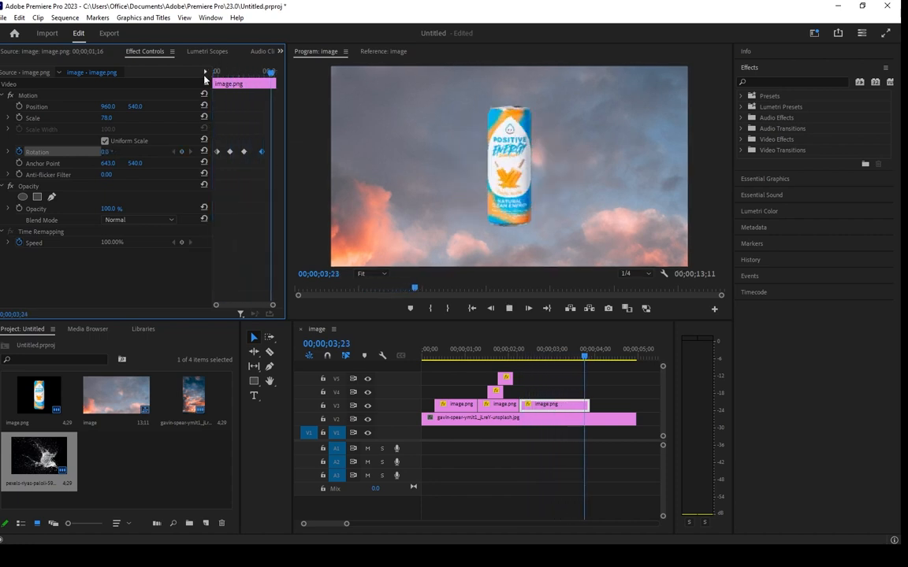
Step: Set the ending Rotation keyframe at 00;00;03;17 to 1x4.0° and play back the full spin
{"action": "left_click_drag", "start_coordinate": [203, 76], "coordinate": [265, 87]}
{"action": "left_click_drag", "start_coordinate": [108, 152], "coordinate": [129, 152]}
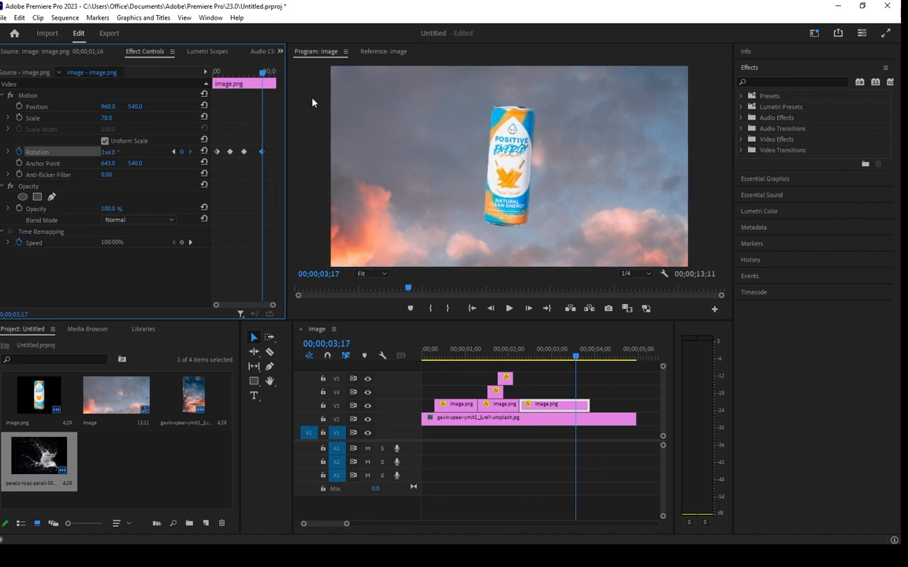
{"action": "mouse_move", "coordinate": [249, 73]}
{"action": "left_mouse_down"}
{"action": "mouse_move", "coordinate": [207, 75]}
{"action": "mouse_move", "coordinate": [224, 88]}
{"action": "mouse_move", "coordinate": [194, 76]}
{"action": "mouse_move", "coordinate": [263, 76]}
{"action": "left_mouse_up"}
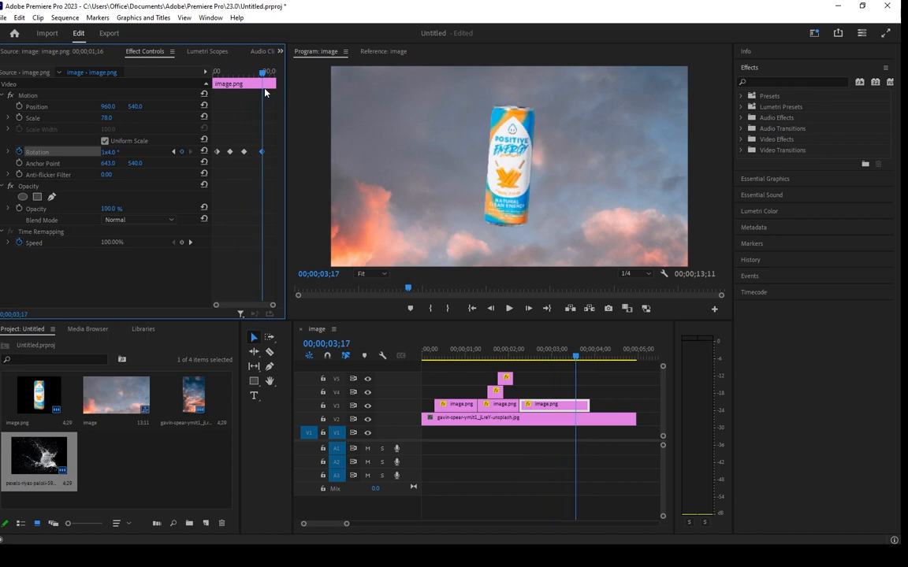
{"action": "mouse_move", "coordinate": [260, 152]}
{"action": "left_mouse_down"}
{"action": "mouse_move", "coordinate": [269, 152]}
{"action": "mouse_move", "coordinate": [261, 152]}
{"action": "left_mouse_up"}
{"action": "left_click_drag", "start_coordinate": [260, 75], "coordinate": [188, 76]}
{"action": "key", "text": "space"}
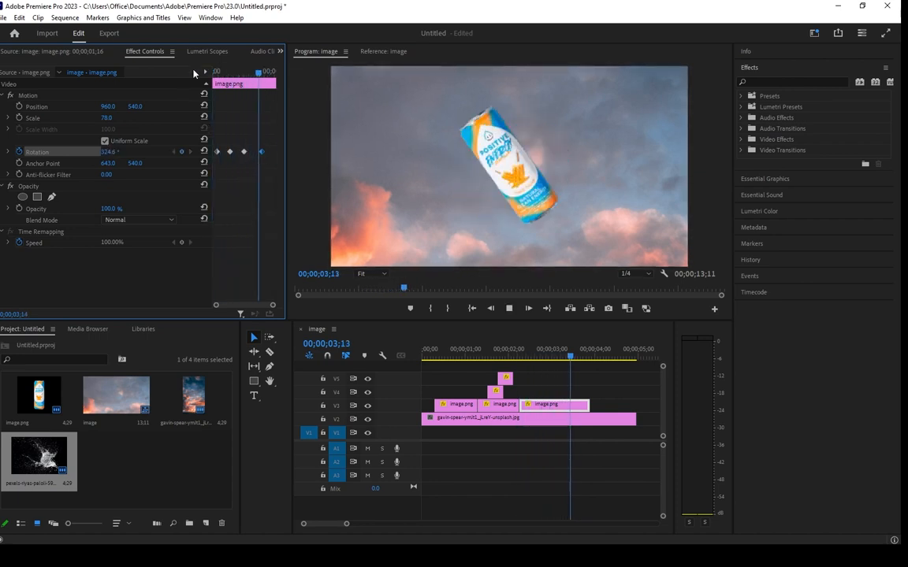
Step: Apply Ease In to the first Rotation keyframe and Ease Out to the last one
{"action": "mouse_move", "coordinate": [213, 73]}
{"action": "left_mouse_down"}
{"action": "mouse_move", "coordinate": [202, 75]}
{"action": "mouse_move", "coordinate": [242, 83]}
{"action": "mouse_move", "coordinate": [209, 74]}
{"action": "mouse_move", "coordinate": [235, 76]}
{"action": "mouse_move", "coordinate": [219, 94]}
{"action": "mouse_move", "coordinate": [230, 87]}
{"action": "mouse_move", "coordinate": [214, 85]}
{"action": "left_mouse_up"}
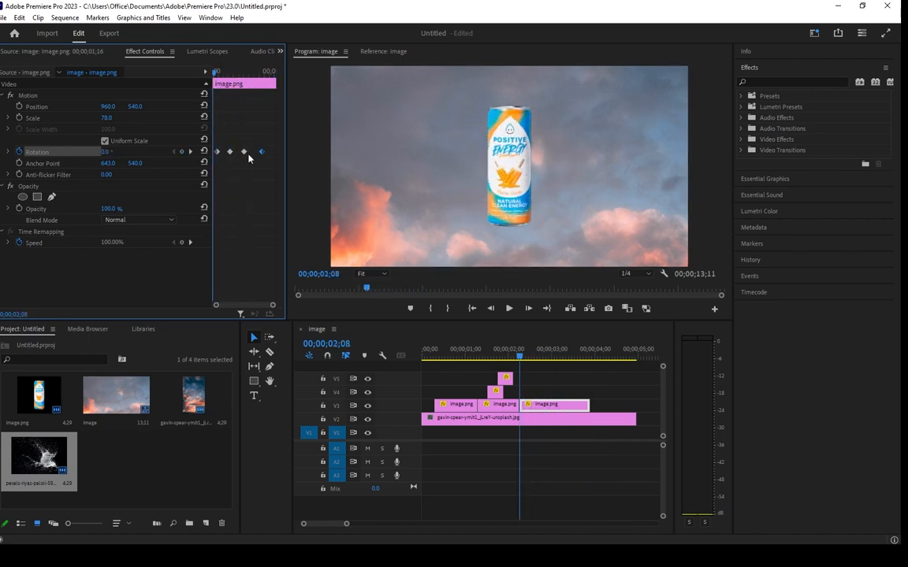
{"action": "right_click", "coordinate": [216, 156]}
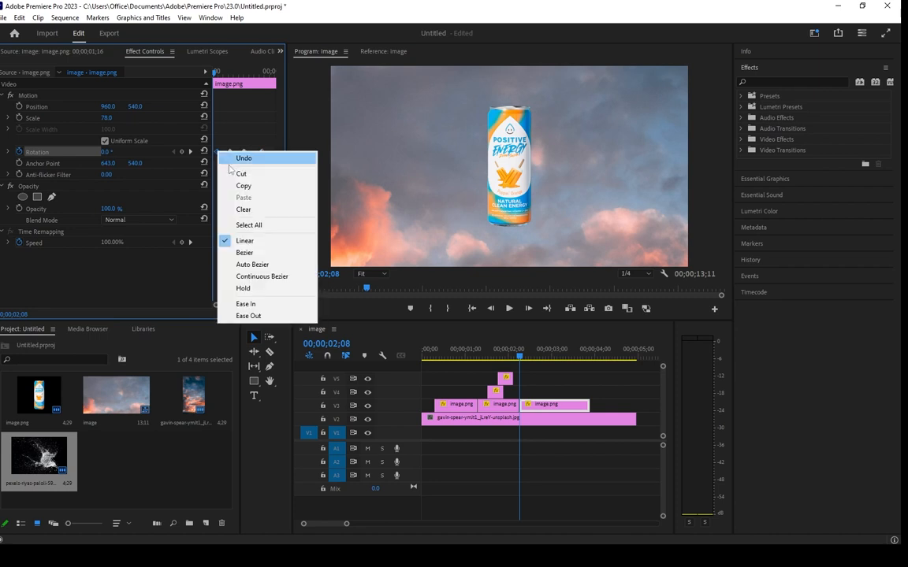
{"action": "left_click", "coordinate": [243, 302]}
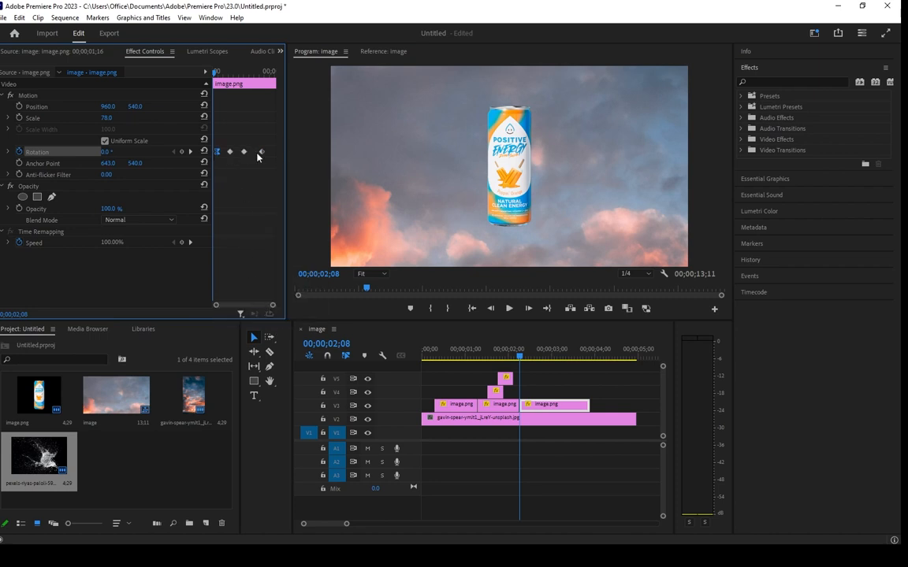
{"action": "right_click", "coordinate": [263, 157]}
{"action": "left_click", "coordinate": [320, 315]}
Step: Apply Ease In to the two middle Rotation keyframes and preview the eased spin
{"action": "right_click", "coordinate": [245, 152]}
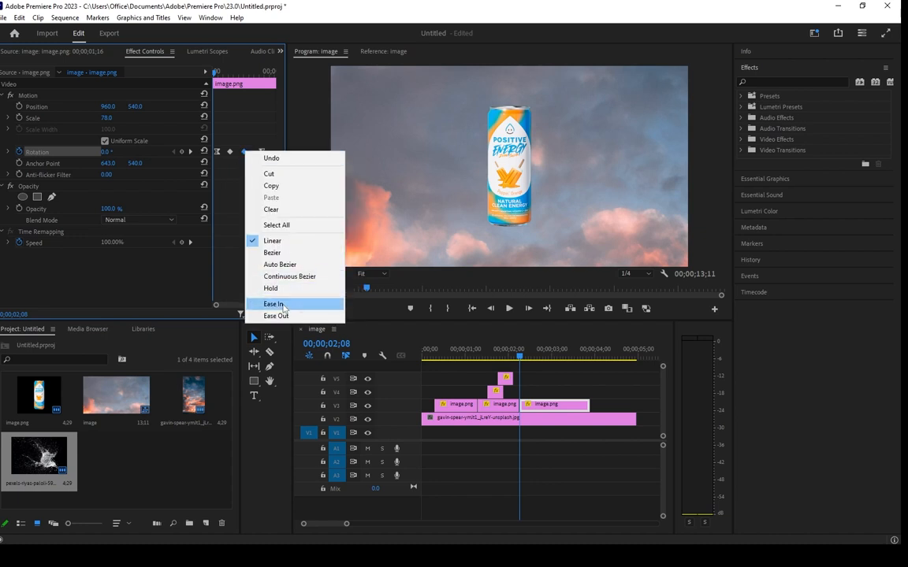
{"action": "left_click", "coordinate": [274, 304]}
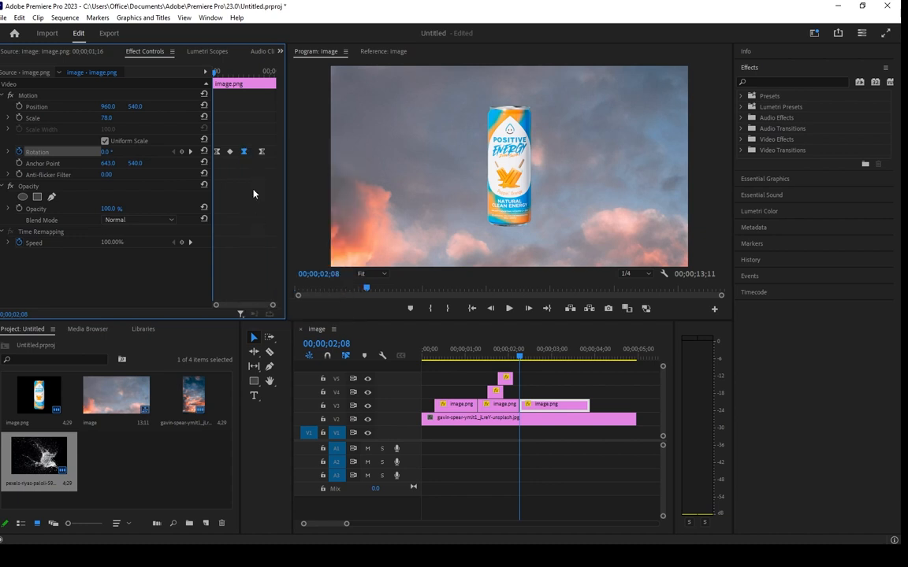
{"action": "right_click", "coordinate": [230, 154]}
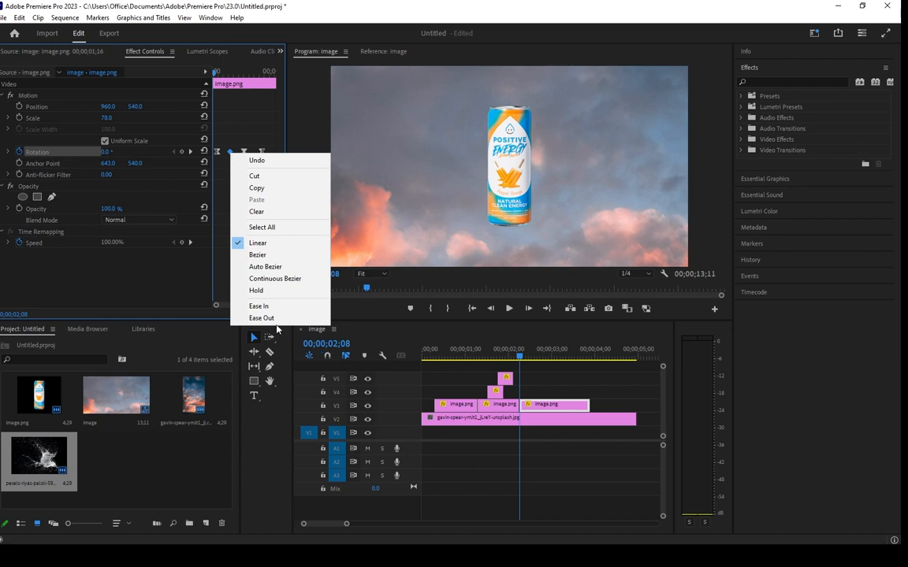
{"action": "left_click", "coordinate": [260, 305]}
{"action": "key", "text": "space"}
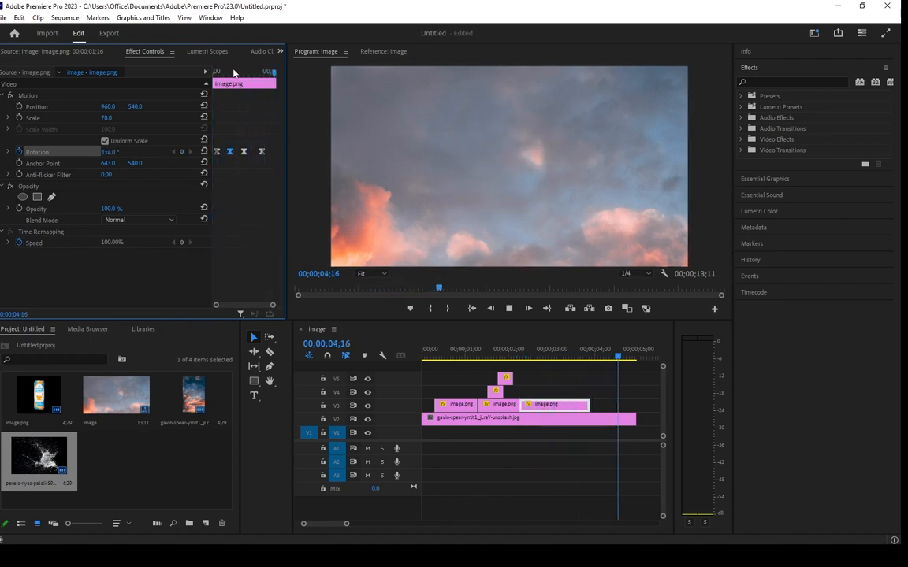
{"action": "left_click_drag", "start_coordinate": [233, 73], "coordinate": [227, 112]}
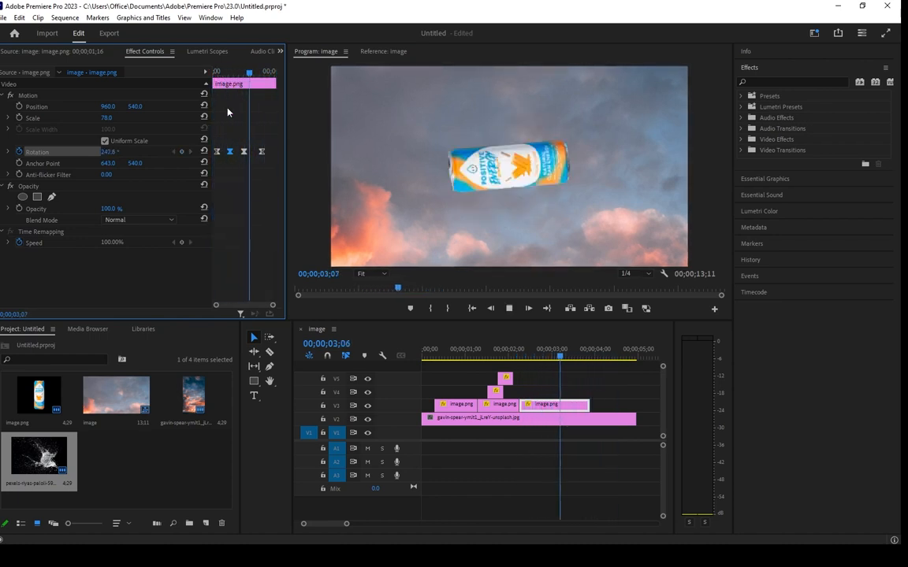
{"action": "key", "text": "space"}
Step: Try to readjust the interpolation of the 90° Rotation keyframe and replay the spin from the clip start
{"action": "left_click_drag", "start_coordinate": [238, 74], "coordinate": [230, 74]}
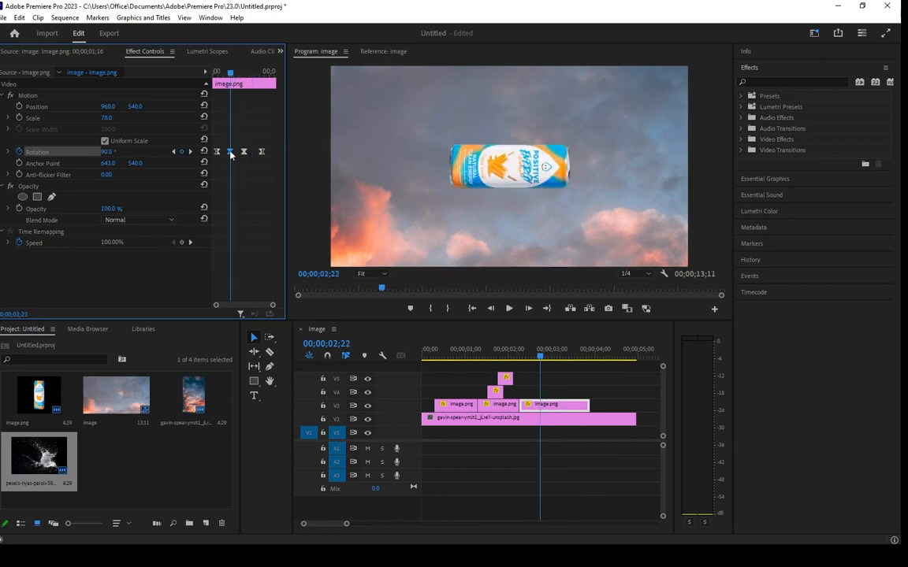
{"action": "right_click", "coordinate": [230, 152]}
{"action": "left_click", "coordinate": [253, 296]}
{"action": "left_click_drag", "start_coordinate": [229, 74], "coordinate": [213, 76]}
{"action": "key", "text": "space"}
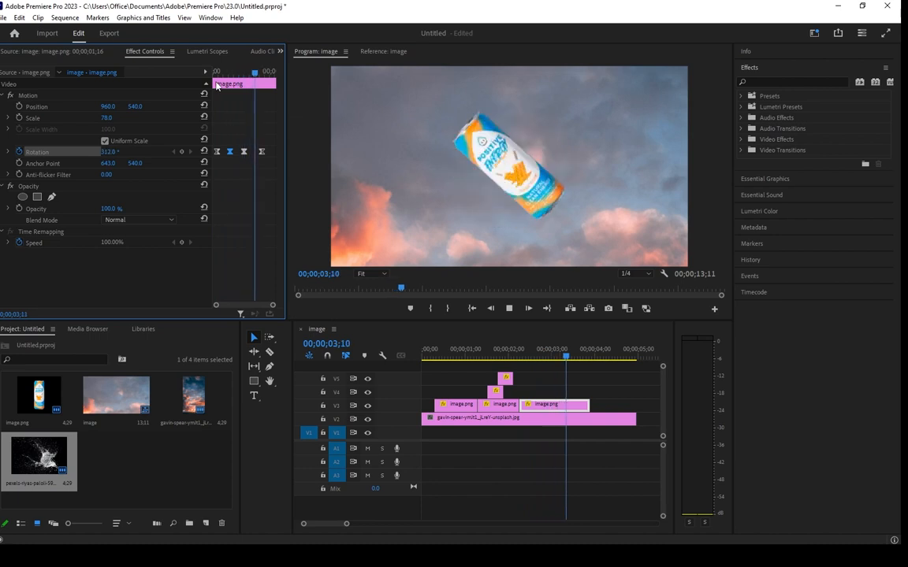
{"action": "key", "text": "space"}
Step: Expand the Rotation graphs, delete the two middle Rotation keyframes, and preview the spin from the first to the last keyframe
{"action": "right_click", "coordinate": [230, 152]}
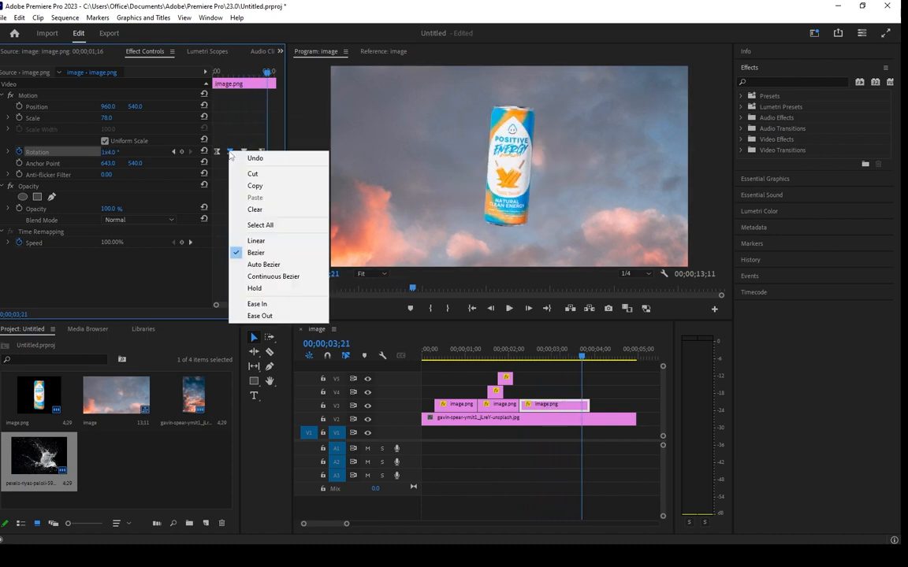
{"action": "left_click", "coordinate": [8, 152]}
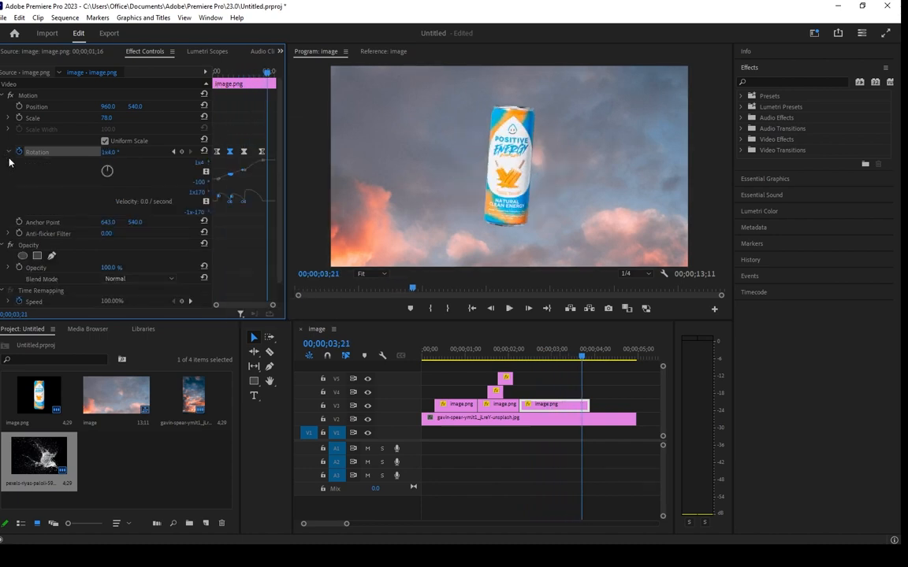
{"action": "left_click", "coordinate": [245, 171]}
{"action": "key", "text": "Delete"}
{"action": "left_click_drag", "start_coordinate": [263, 74], "coordinate": [176, 72]}
{"action": "key", "text": "space"}
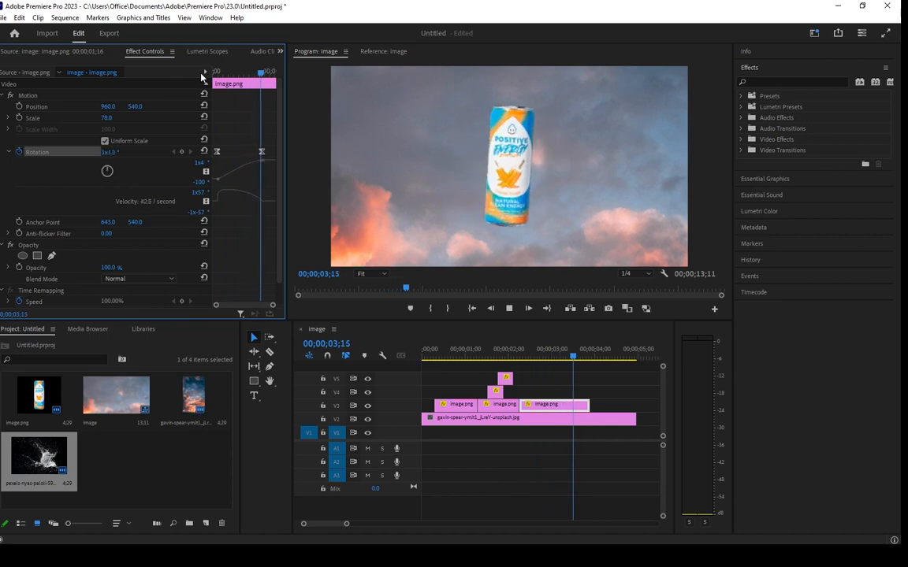
Step: Play back the third can clip's rotation repeatedly from the clip's start to judge the spin's easing
{"action": "left_click", "coordinate": [230, 72]}
{"action": "key", "text": "space"}
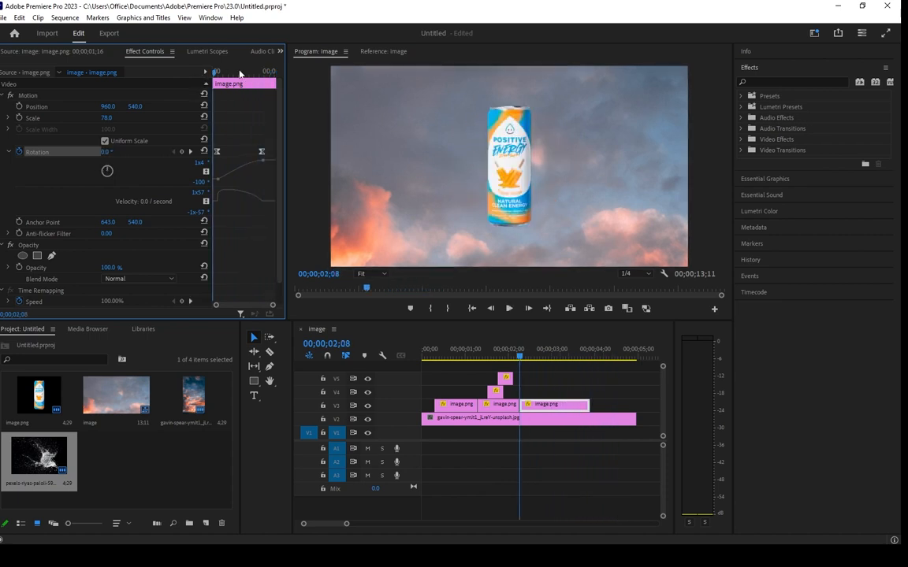
{"action": "key", "text": "space"}
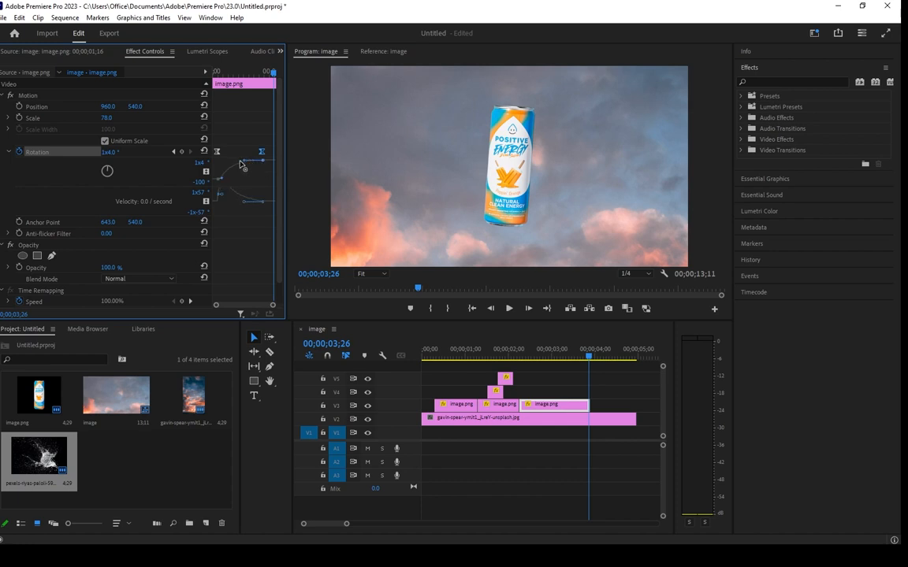
{"action": "left_click", "coordinate": [207, 72]}
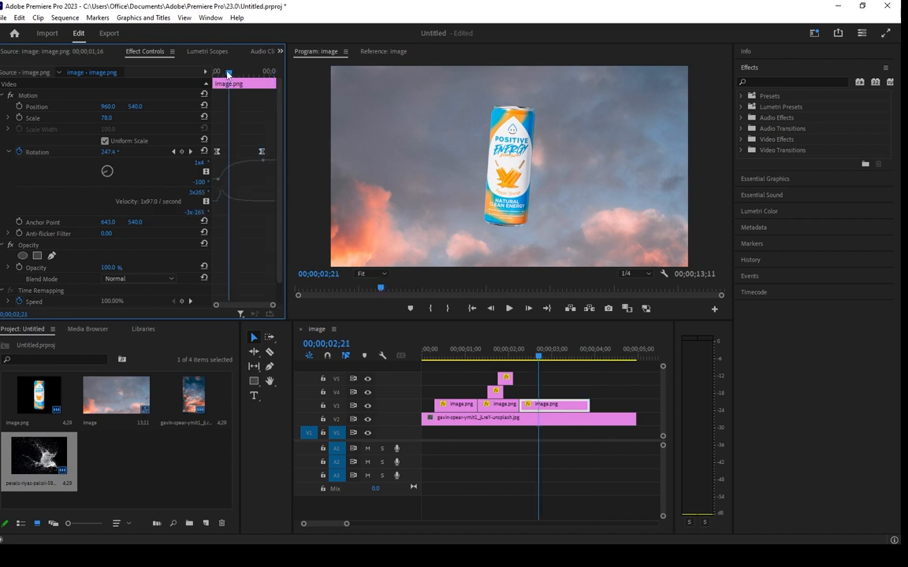
{"action": "key", "text": "space"}
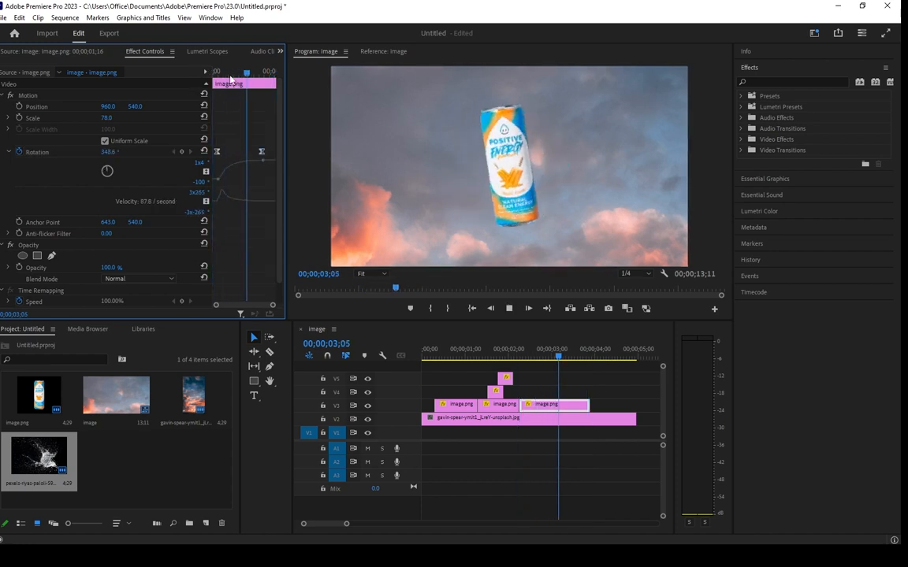
{"action": "key", "text": "space"}
{"action": "left_click", "coordinate": [202, 74]}
{"action": "key", "text": "space"}
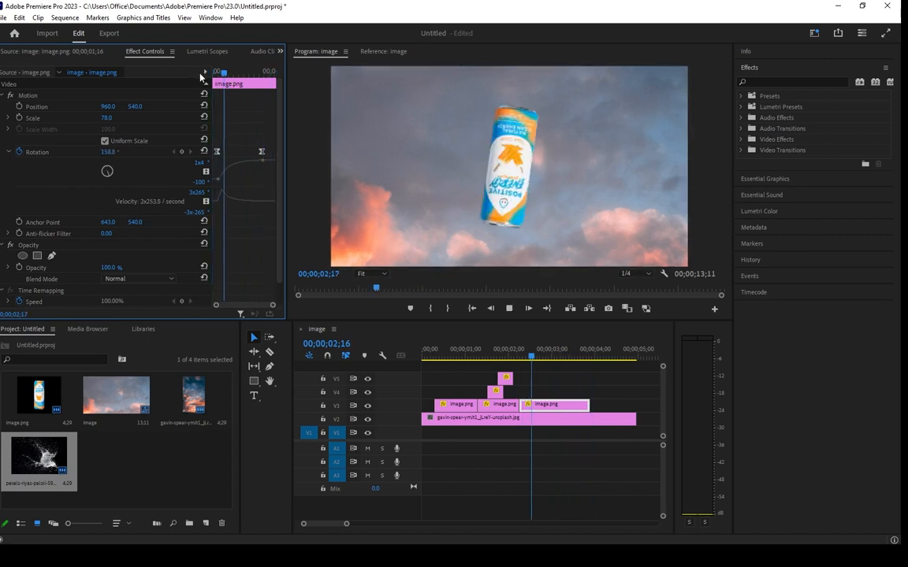
{"action": "left_click", "coordinate": [201, 74]}
{"action": "key", "text": "space"}
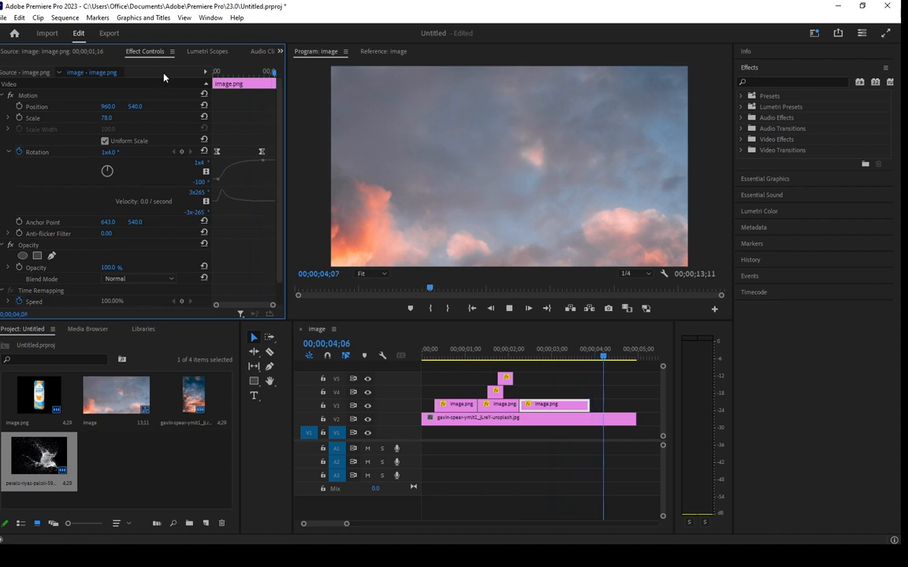
Step: Play the whole sequence from the beginning to review all the can movements
{"action": "left_click", "coordinate": [305, 367]}
{"action": "key", "text": "Home"}
{"action": "key", "text": "space"}
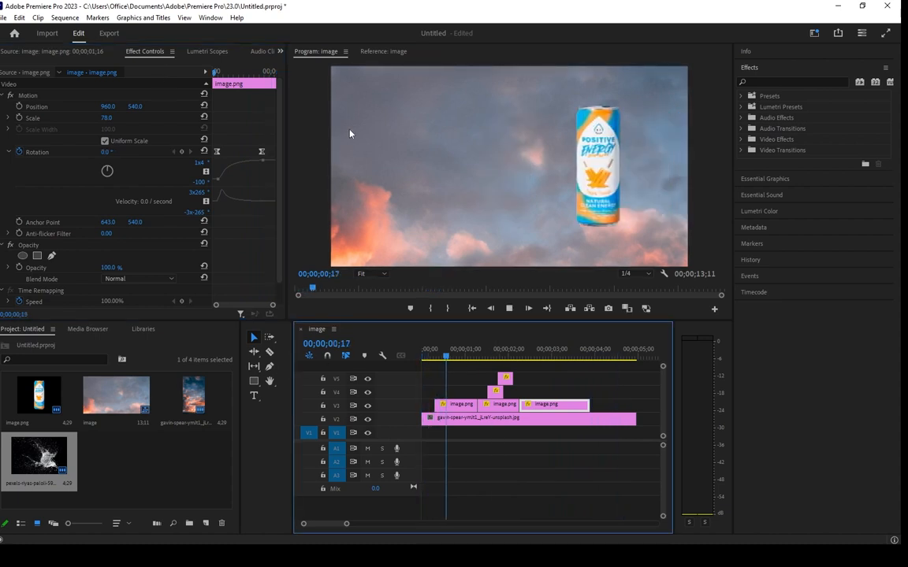
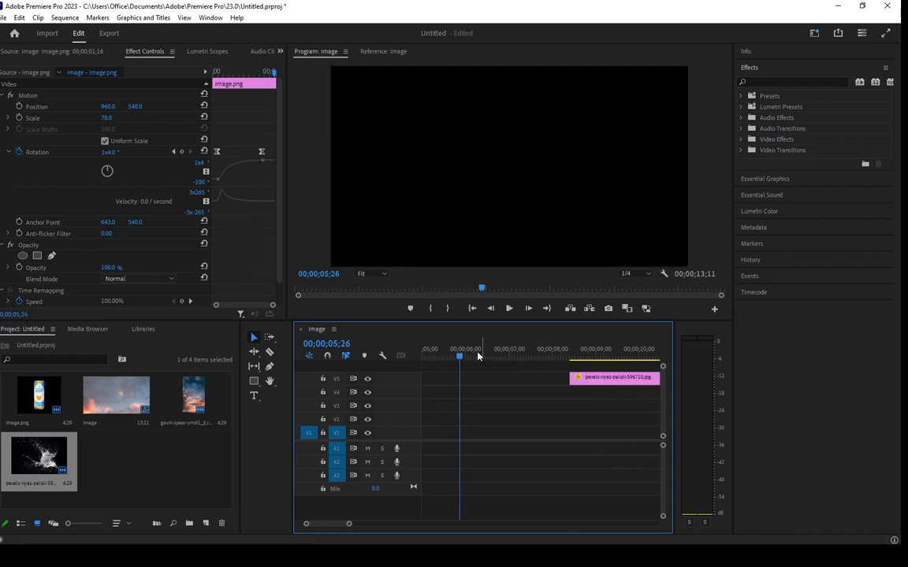
{"action": "key", "text": "Home"}
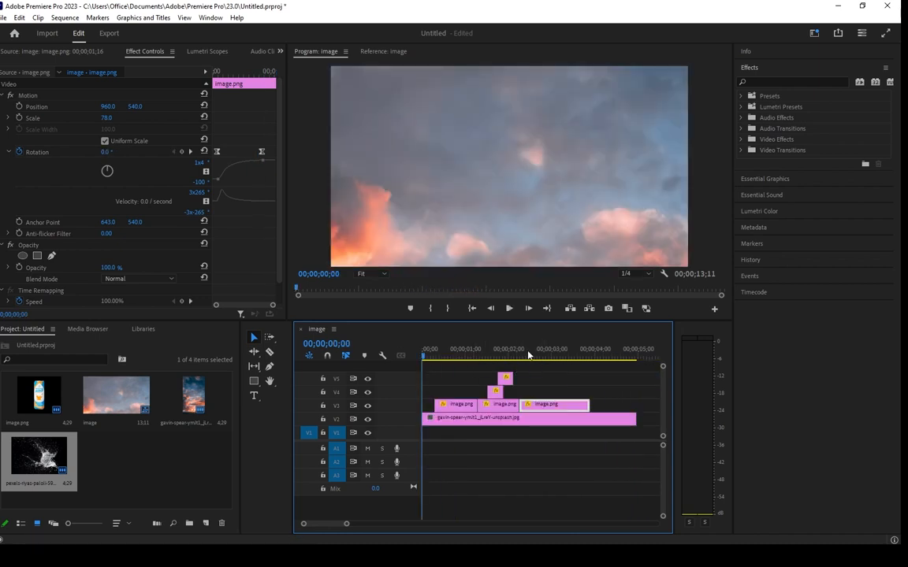
Step: Split the third can clip on V3 at 00;00;03;10 with the Razor tool
{"action": "left_click_drag", "start_coordinate": [528, 356], "coordinate": [566, 358]}
{"action": "key", "text": "c"}
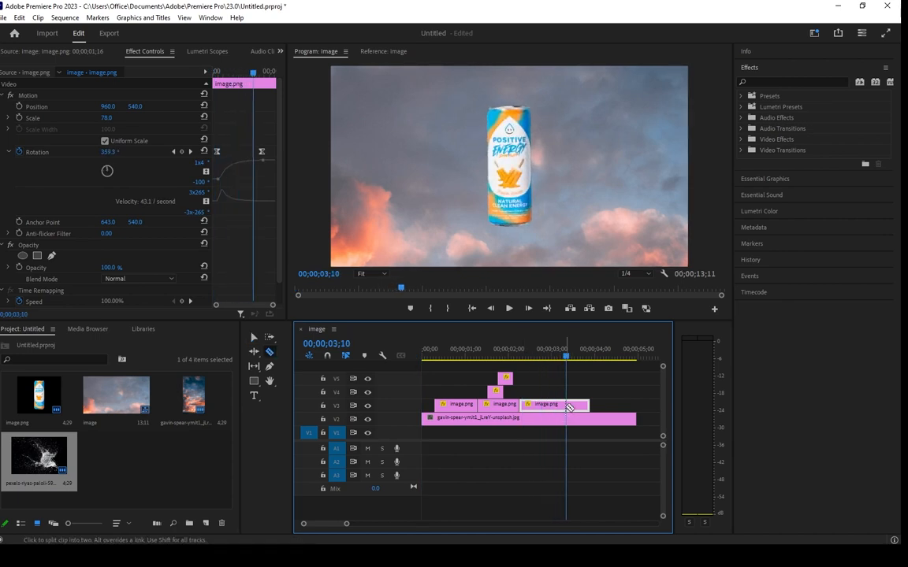
{"action": "left_click", "coordinate": [567, 405]}
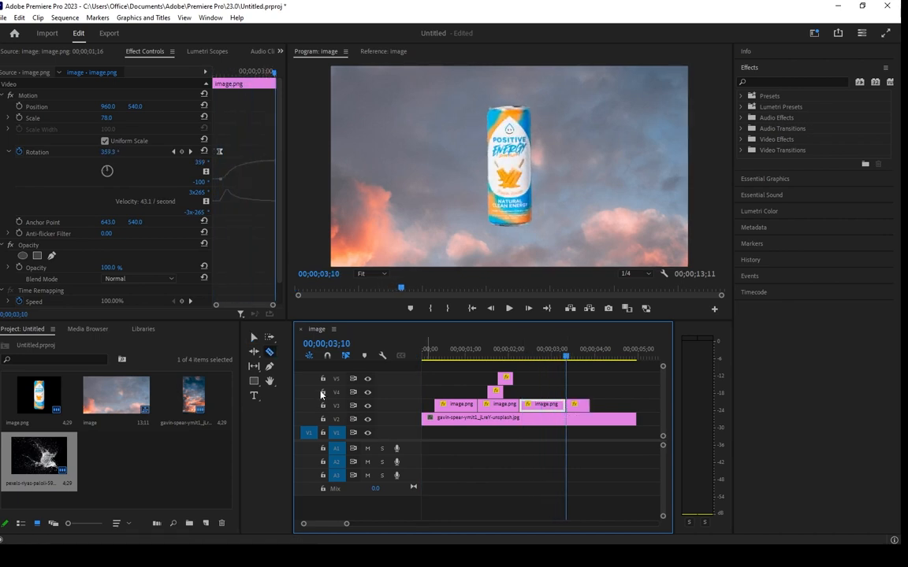
{"action": "left_click", "coordinate": [254, 338]}
Step: Try removing the rotation keyframes from the split-off end piece, and undo both this and the split
{"action": "left_click_drag", "start_coordinate": [567, 358], "coordinate": [577, 358]}
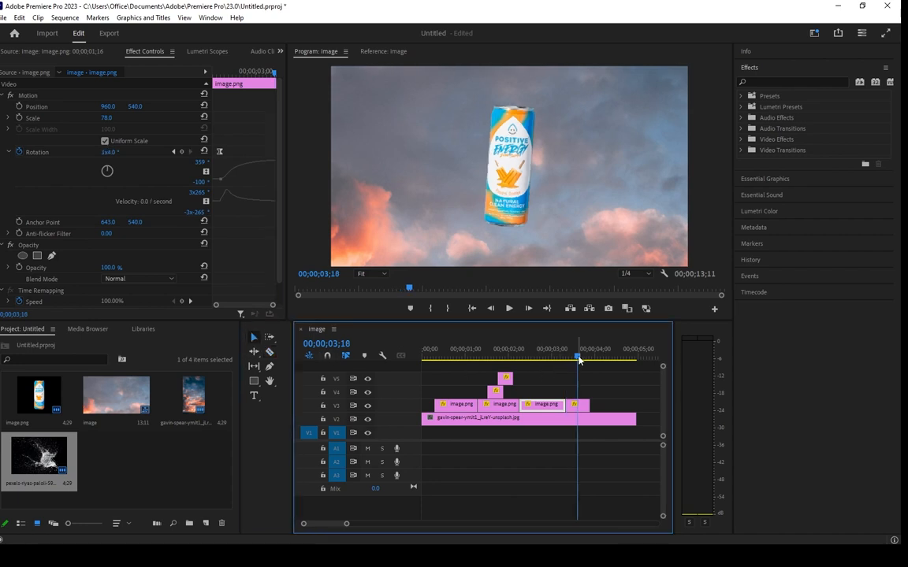
{"action": "left_click", "coordinate": [581, 407]}
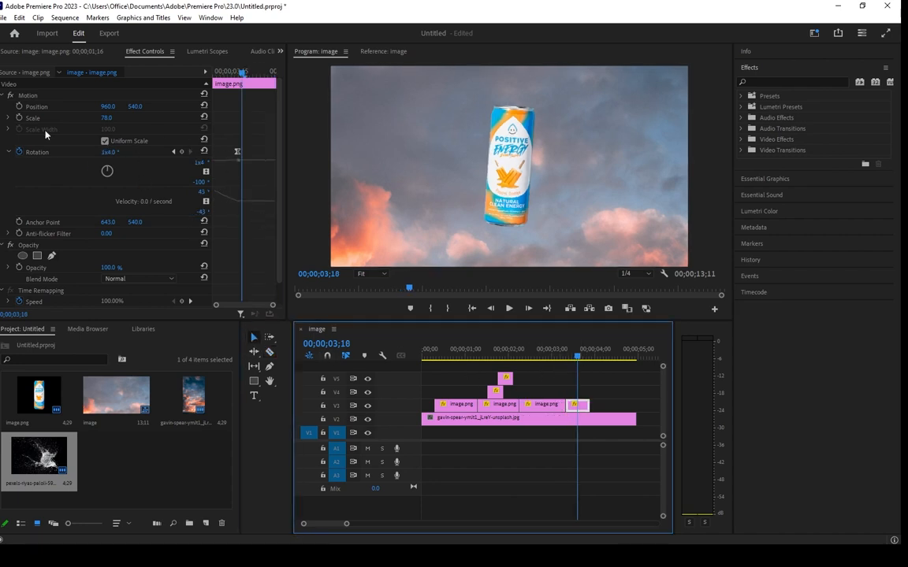
{"action": "left_click", "coordinate": [21, 153]}
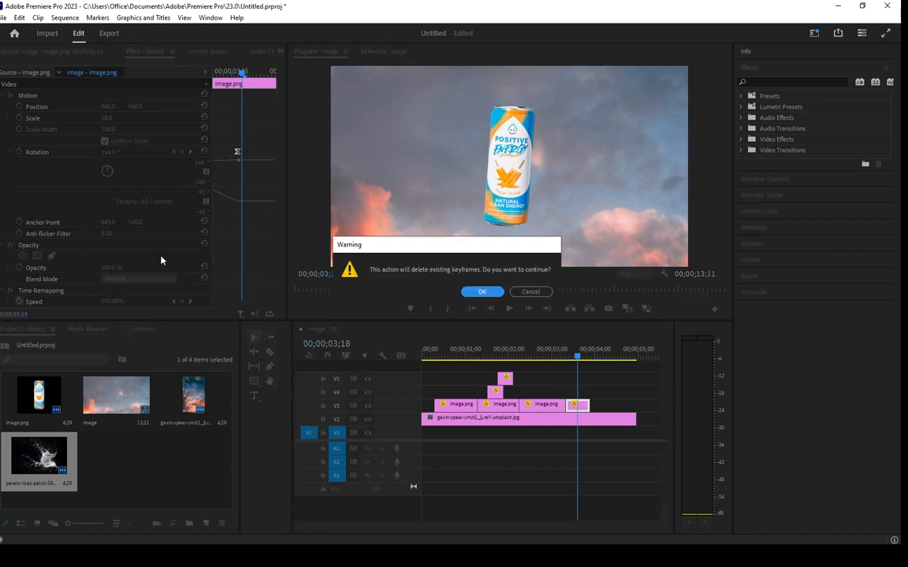
{"action": "key", "text": "Return"}
{"action": "mouse_move", "coordinate": [574, 357]}
{"action": "left_mouse_down"}
{"action": "mouse_move", "coordinate": [531, 356]}
{"action": "mouse_move", "coordinate": [573, 357]}
{"action": "mouse_move", "coordinate": [567, 349]}
{"action": "mouse_move", "coordinate": [541, 356]}
{"action": "mouse_move", "coordinate": [576, 356]}
{"action": "mouse_move", "coordinate": [558, 356]}
{"action": "mouse_move", "coordinate": [569, 349]}
{"action": "mouse_move", "coordinate": [557, 355]}
{"action": "mouse_move", "coordinate": [578, 360]}
{"action": "left_mouse_up"}
{"action": "key", "text": "ctrl+z"}
{"action": "key", "text": "ctrl+z"}
Step: Set the third can clip's end rotation keyframe at 00;00;03;17 to 1x0.0° and play back the full turn
{"action": "left_click", "coordinate": [561, 405]}
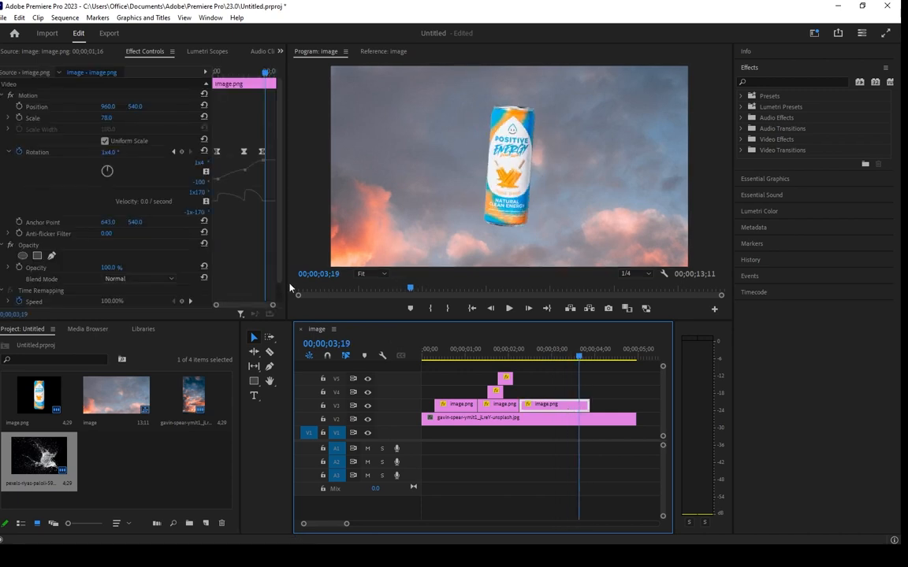
{"action": "left_click", "coordinate": [267, 75]}
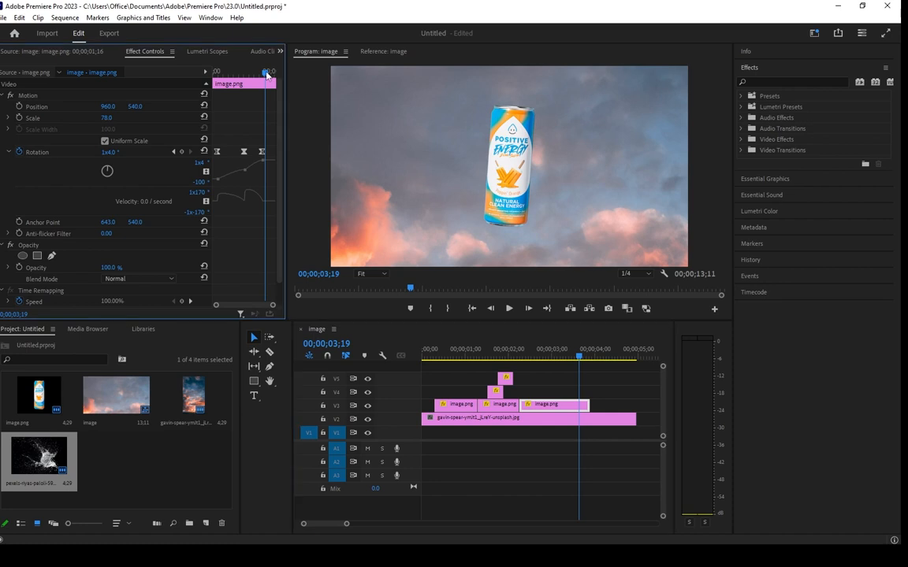
{"action": "mouse_move", "coordinate": [268, 81]}
{"action": "left_mouse_down"}
{"action": "mouse_move", "coordinate": [236, 83]}
{"action": "mouse_move", "coordinate": [264, 89]}
{"action": "left_mouse_up"}
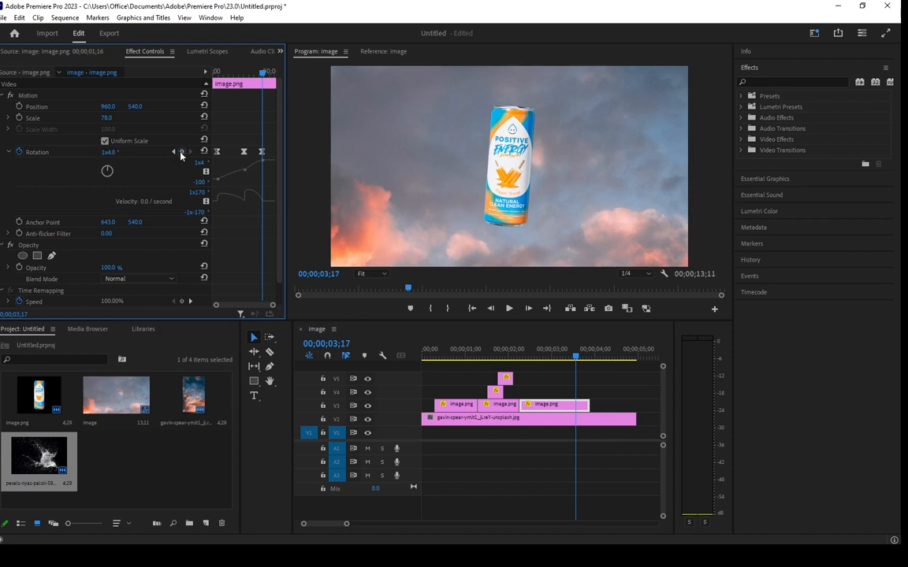
{"action": "mouse_move", "coordinate": [111, 155]}
{"action": "left_mouse_down"}
{"action": "mouse_move", "coordinate": [126, 155]}
{"action": "mouse_move", "coordinate": [106, 155]}
{"action": "left_mouse_up"}
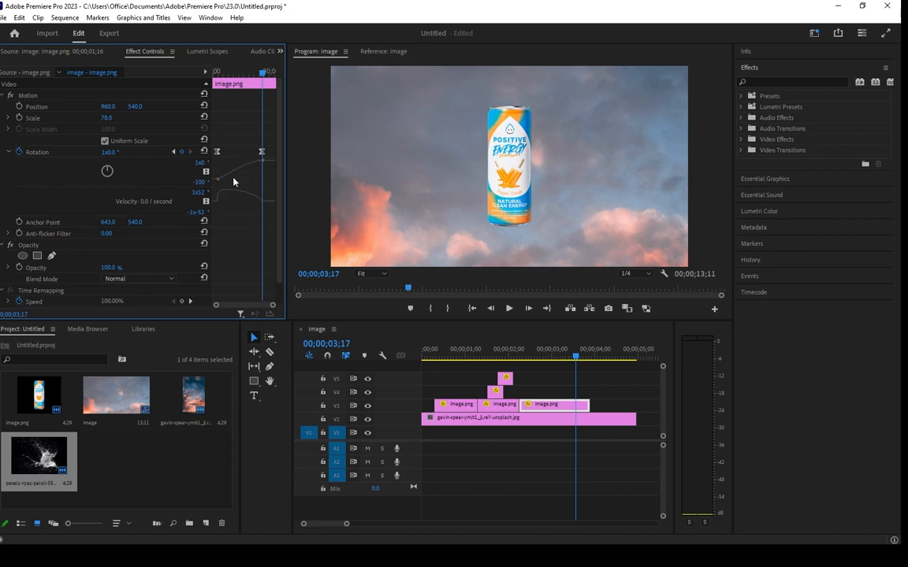
{"action": "key", "text": "space"}
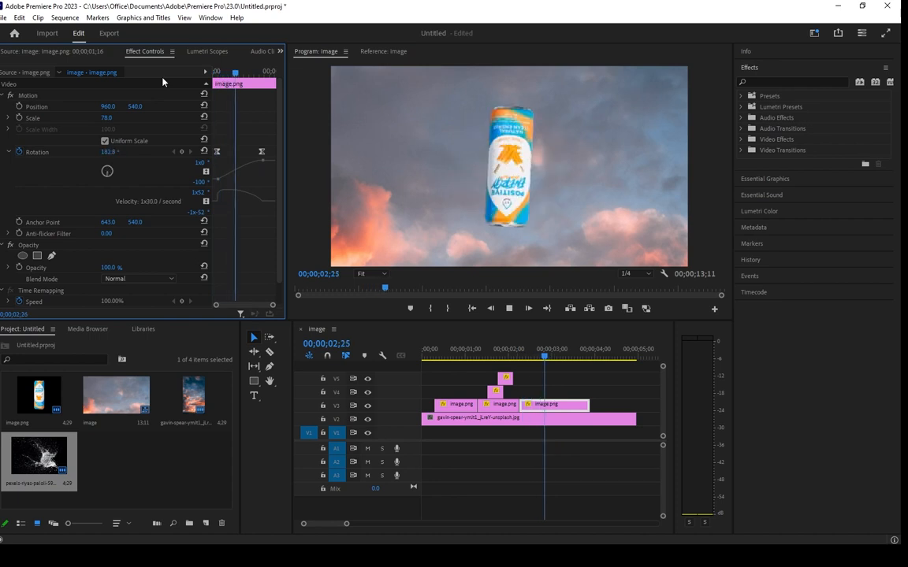
{"action": "key", "text": "space"}
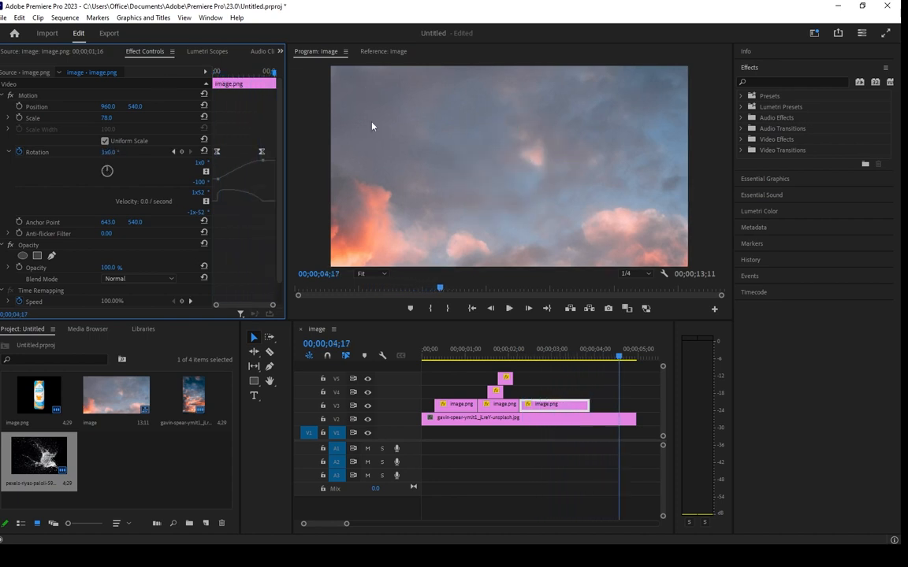
Step: Split the third can clip on V3 at 00;00;03;16 with the Razor tool
{"action": "left_click_drag", "start_coordinate": [555, 359], "coordinate": [576, 358]}
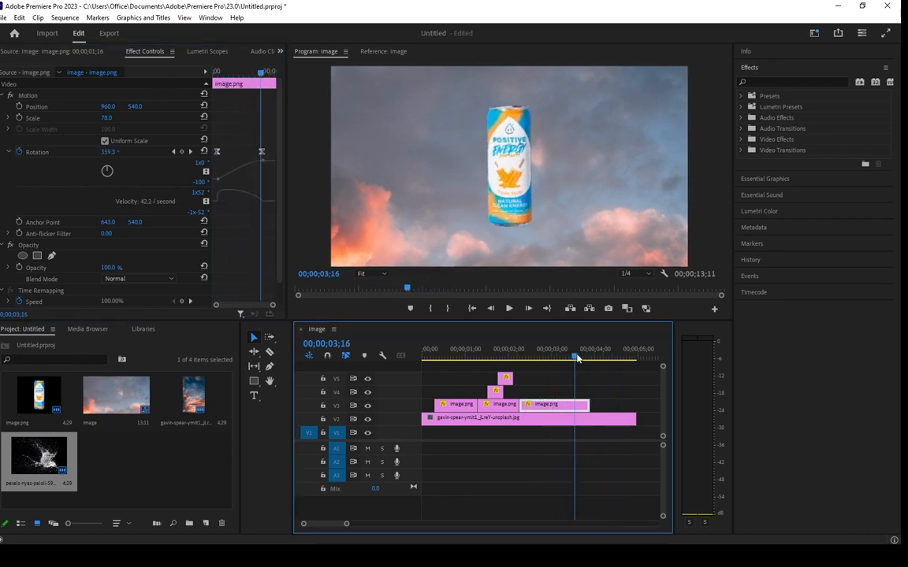
{"action": "key", "text": "c"}
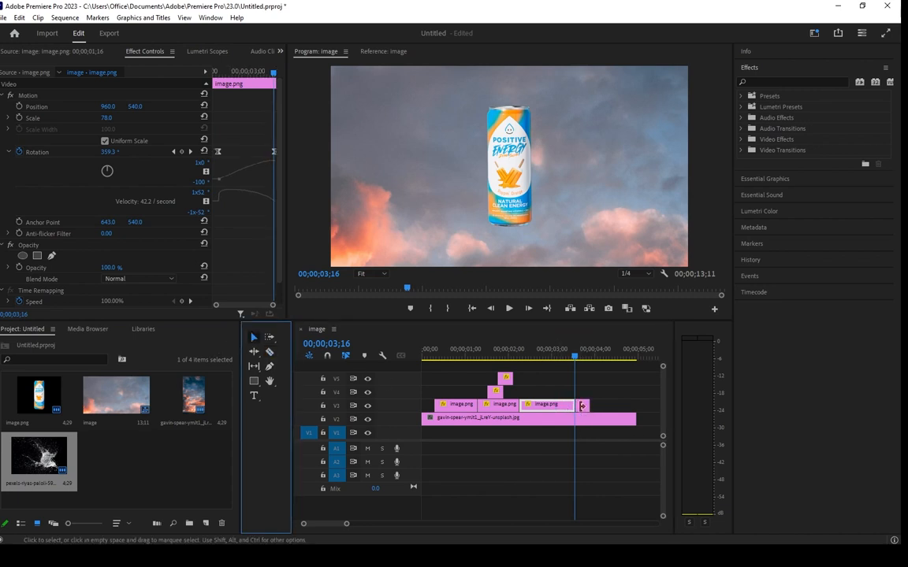
{"action": "left_click", "coordinate": [576, 405]}
{"action": "key", "text": "v"}
Step: Turn off rotation animation on the short end piece of the can clip and delete its keyframes
{"action": "left_click", "coordinate": [583, 405]}
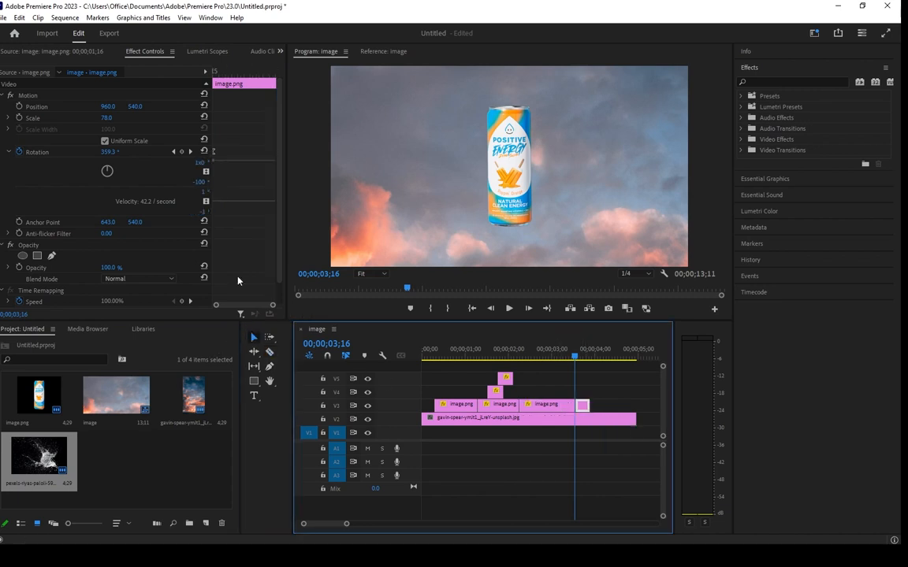
{"action": "left_click", "coordinate": [19, 153]}
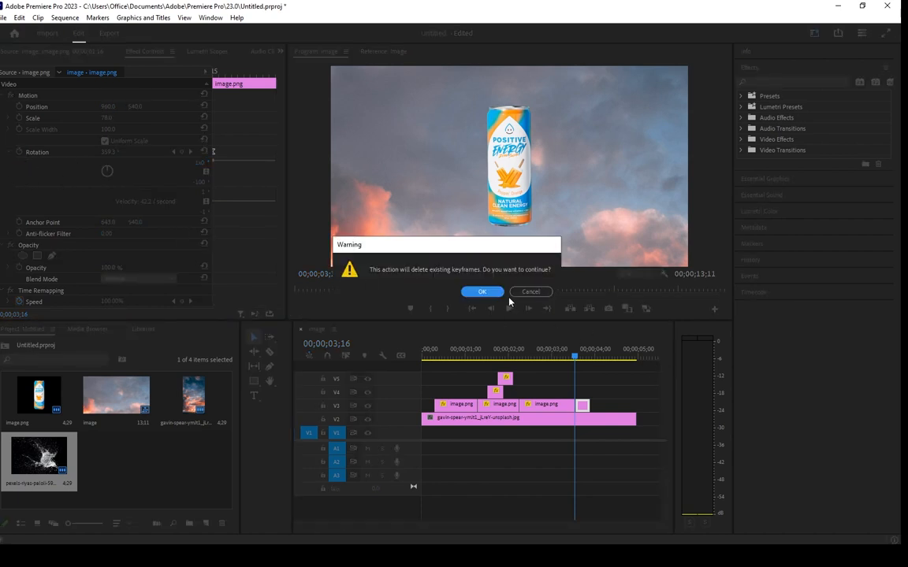
{"action": "left_click", "coordinate": [478, 289]}
Step: Animate the end piece's scale with keyframes of 78.0 at 00;00;03;19 and 93.0 at 00;00;03;21, and preview the growth
{"action": "mouse_move", "coordinate": [571, 365]}
{"action": "left_mouse_down"}
{"action": "mouse_move", "coordinate": [501, 358]}
{"action": "mouse_move", "coordinate": [574, 360]}
{"action": "mouse_move", "coordinate": [580, 368]}
{"action": "left_mouse_up"}
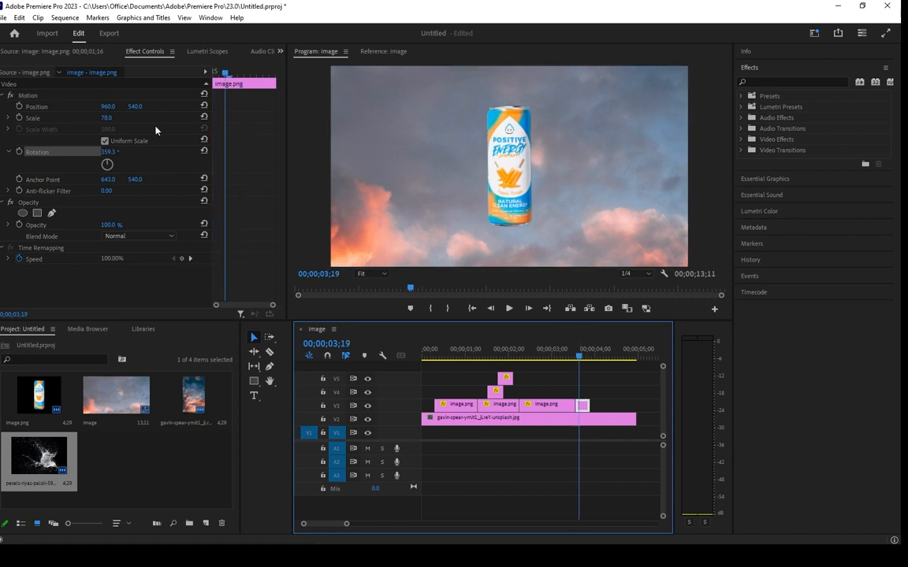
{"action": "left_click", "coordinate": [19, 119]}
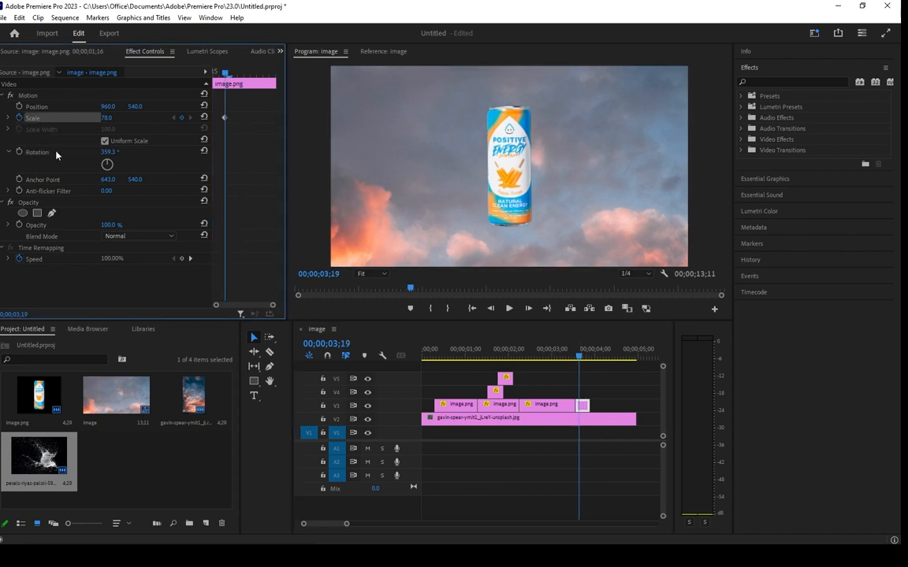
{"action": "left_click_drag", "start_coordinate": [226, 77], "coordinate": [237, 76]}
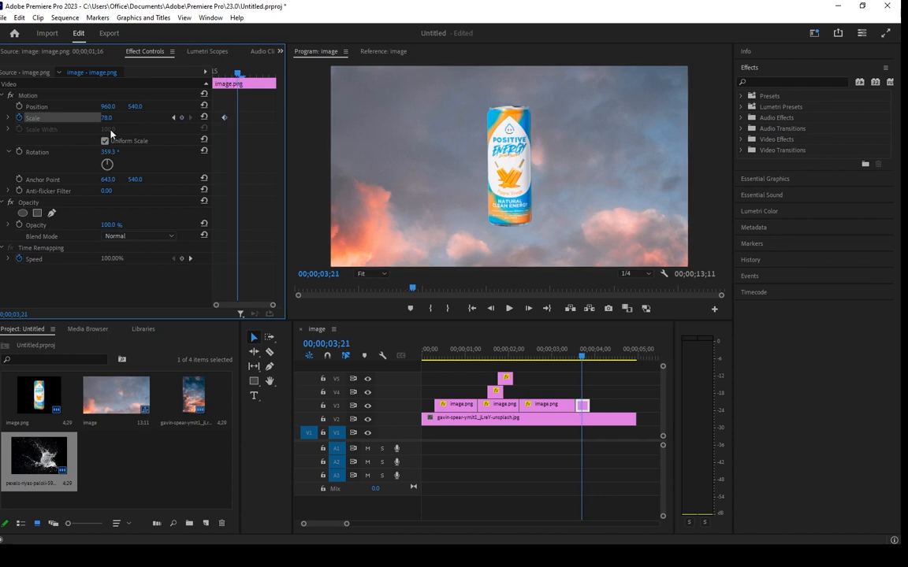
{"action": "left_click_drag", "start_coordinate": [106, 117], "coordinate": [116, 117]}
{"action": "left_click_drag", "start_coordinate": [234, 76], "coordinate": [225, 78]}
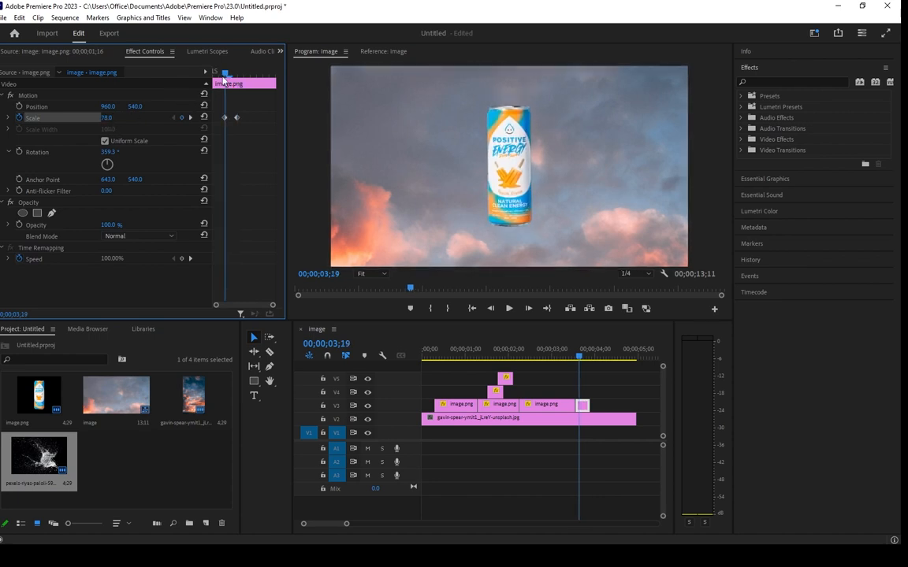
{"action": "key", "text": "space"}
{"action": "key", "text": "space"}
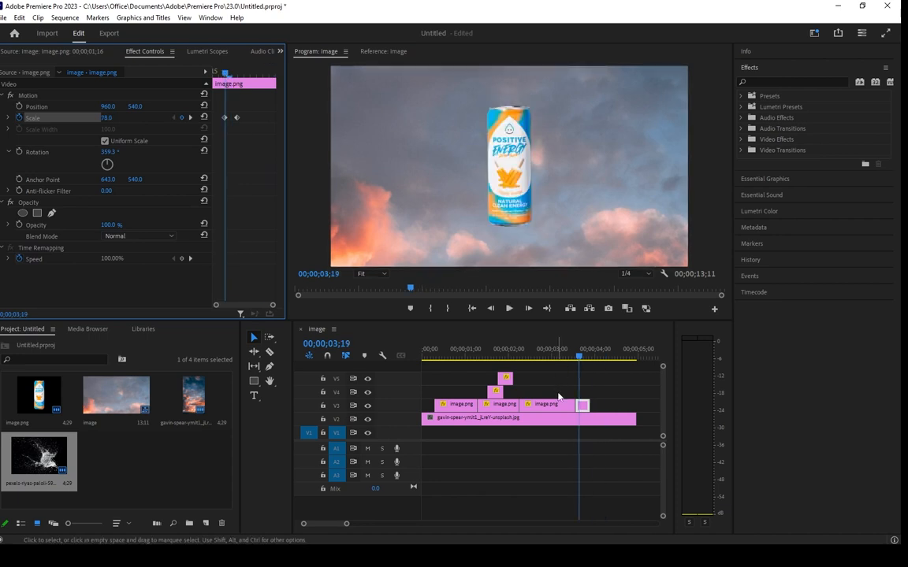
Step: Extend the last can clip almost to the background's end, move its 93.0 scale keyframe just past mid-clip, and play it back
{"action": "left_click_drag", "start_coordinate": [589, 405], "coordinate": [632, 404]}
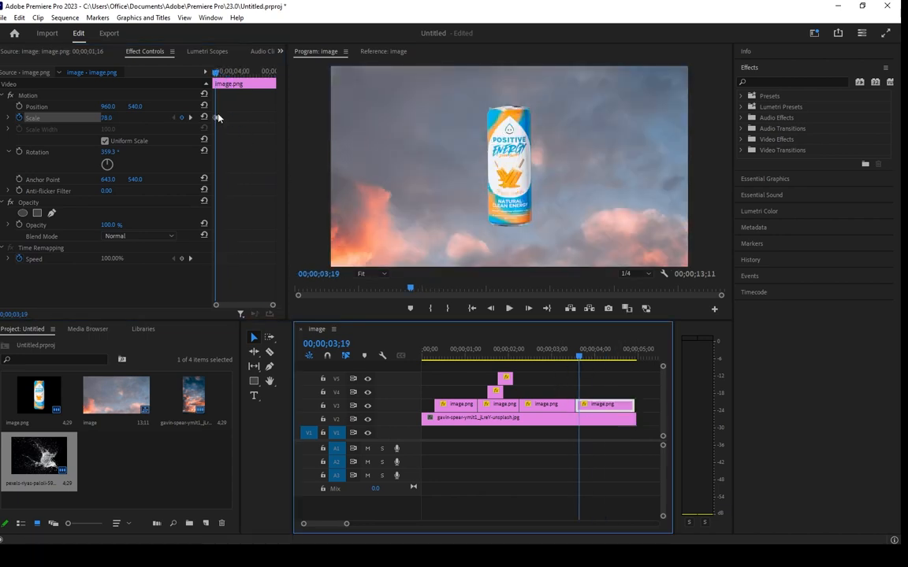
{"action": "left_click_drag", "start_coordinate": [581, 358], "coordinate": [587, 359]}
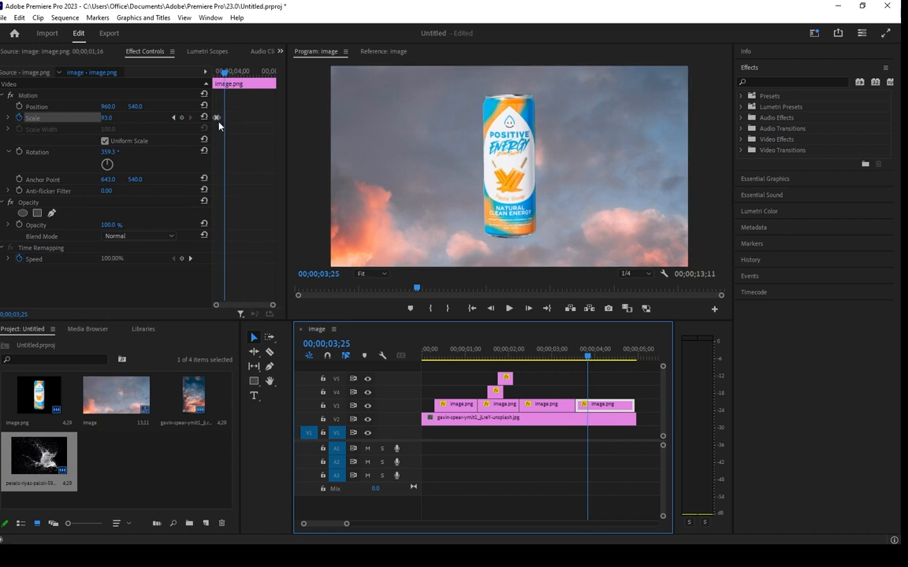
{"action": "left_click_drag", "start_coordinate": [218, 119], "coordinate": [246, 121]}
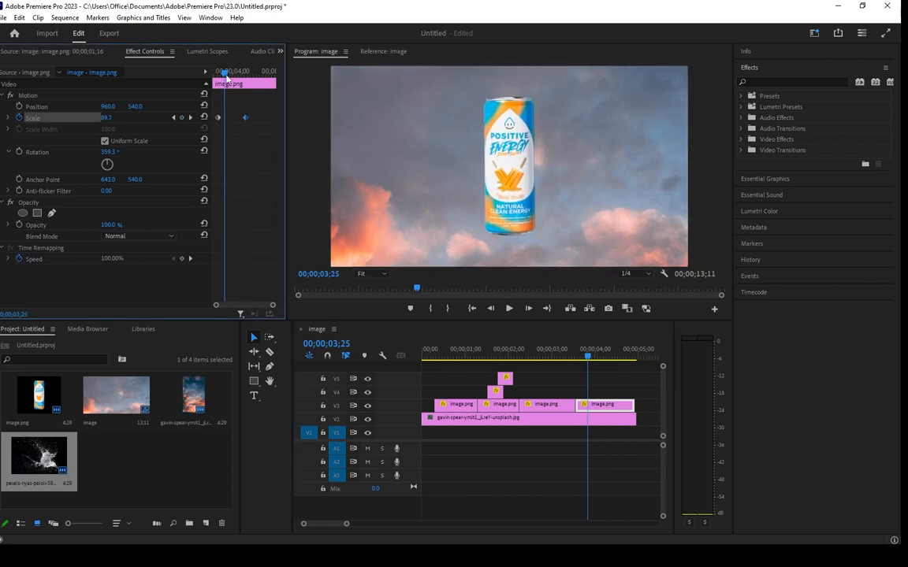
{"action": "left_click_drag", "start_coordinate": [224, 72], "coordinate": [213, 72]}
{"action": "key", "text": "space"}
{"action": "key", "text": "space"}
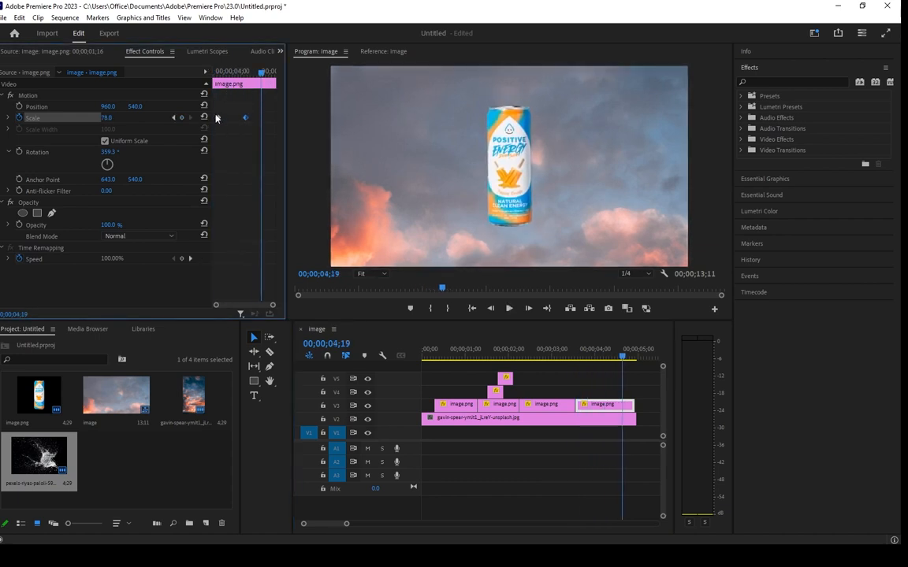
Step: Shift the 93.0 scale keyframe slightly towards the clip's end and apply Ease In to it
{"action": "mouse_move", "coordinate": [246, 118]}
{"action": "left_mouse_down"}
{"action": "mouse_move", "coordinate": [259, 118]}
{"action": "mouse_move", "coordinate": [249, 119]}
{"action": "left_mouse_up"}
{"action": "left_click_drag", "start_coordinate": [230, 73], "coordinate": [253, 112]}
{"action": "right_click", "coordinate": [248, 118]}
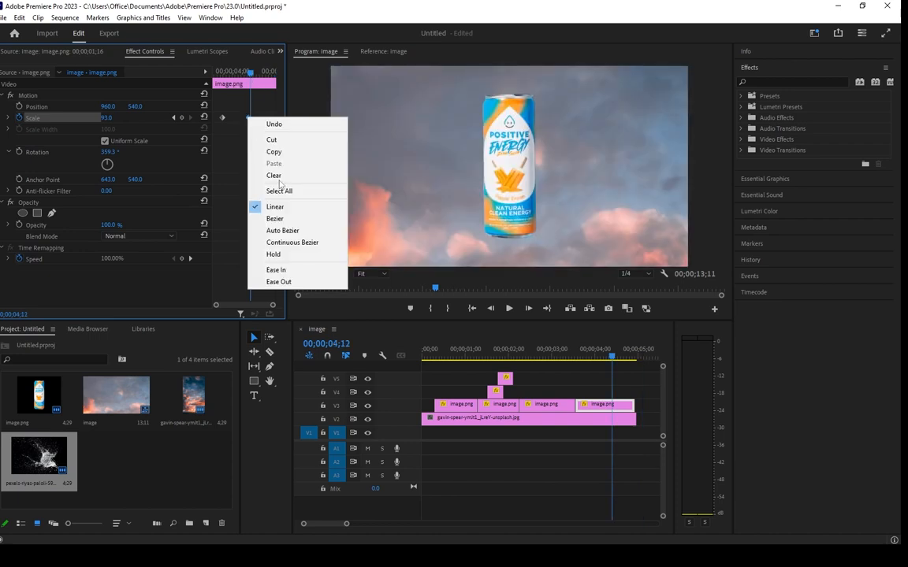
{"action": "left_click", "coordinate": [293, 268]}
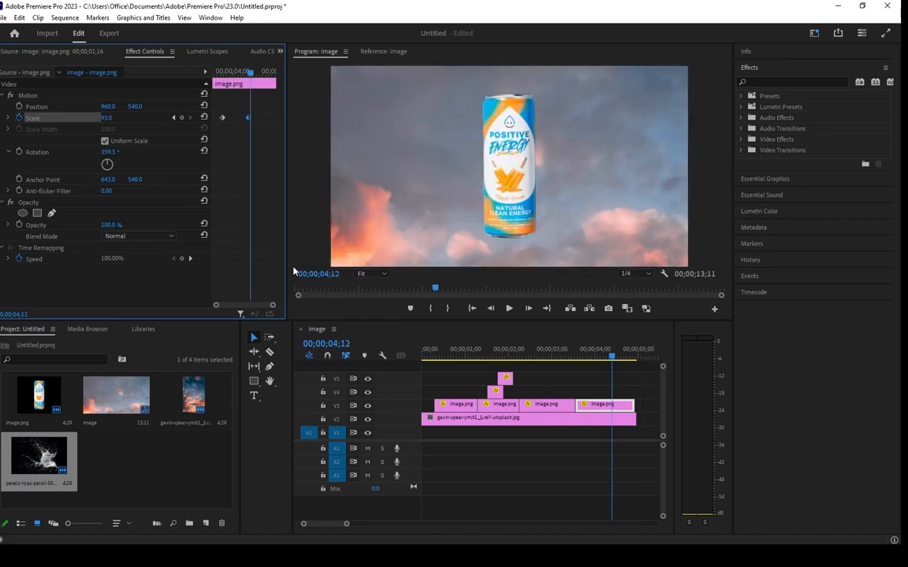
Step: Smooth the velocity curve leading into the 93.0 scale keyframe of the last can clip and preview the motion
{"action": "left_click", "coordinate": [9, 120]}
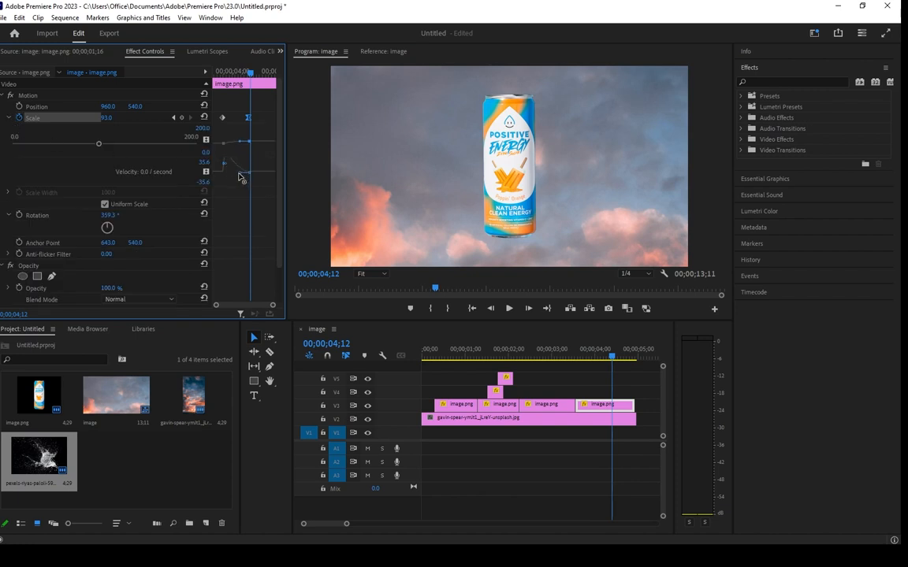
{"action": "key", "text": "space"}
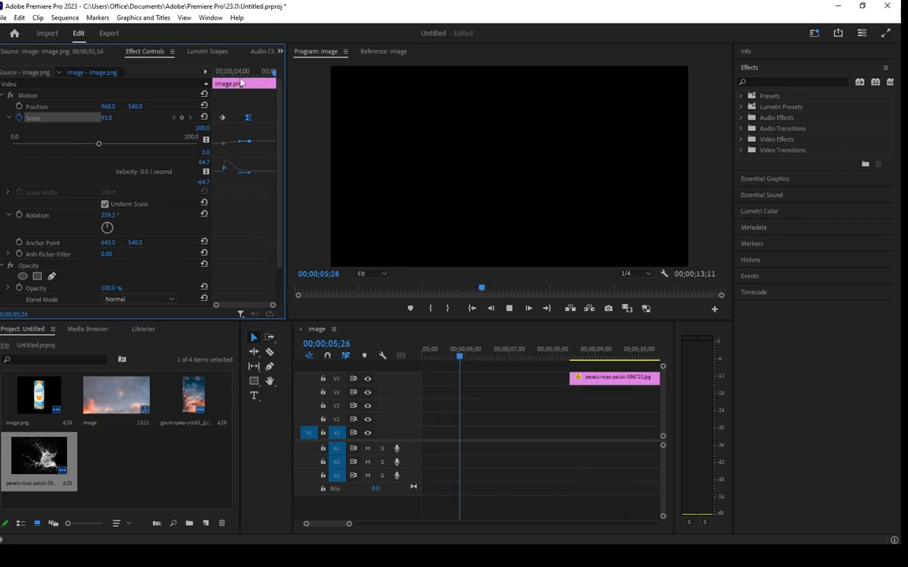
{"action": "left_click", "coordinate": [223, 72]}
Step: Add scale keyframes of 87.5 at 00;00;04;22 and 85.1 at 00;00;05;05 to the last can clip and preview it
{"action": "left_click_drag", "start_coordinate": [223, 73], "coordinate": [271, 80]}
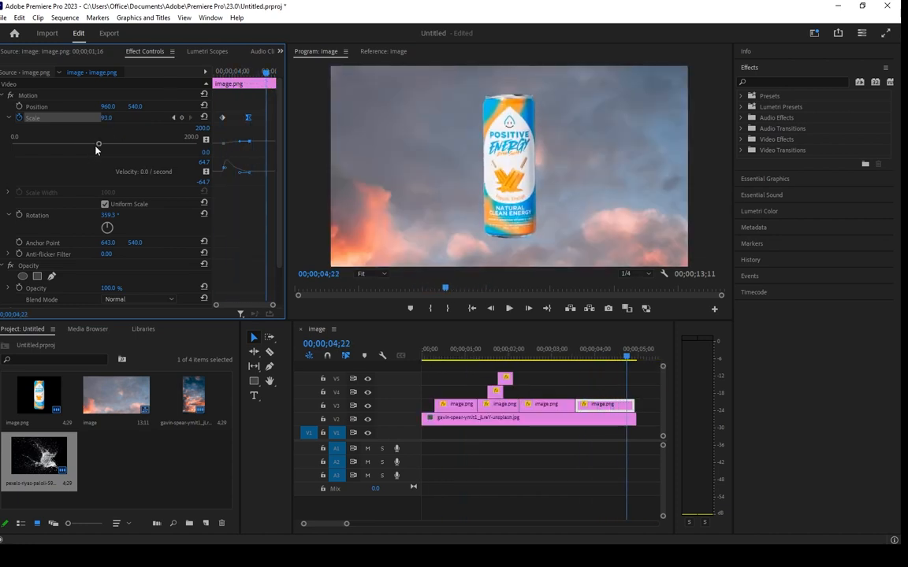
{"action": "left_click_drag", "start_coordinate": [96, 148], "coordinate": [93, 147]}
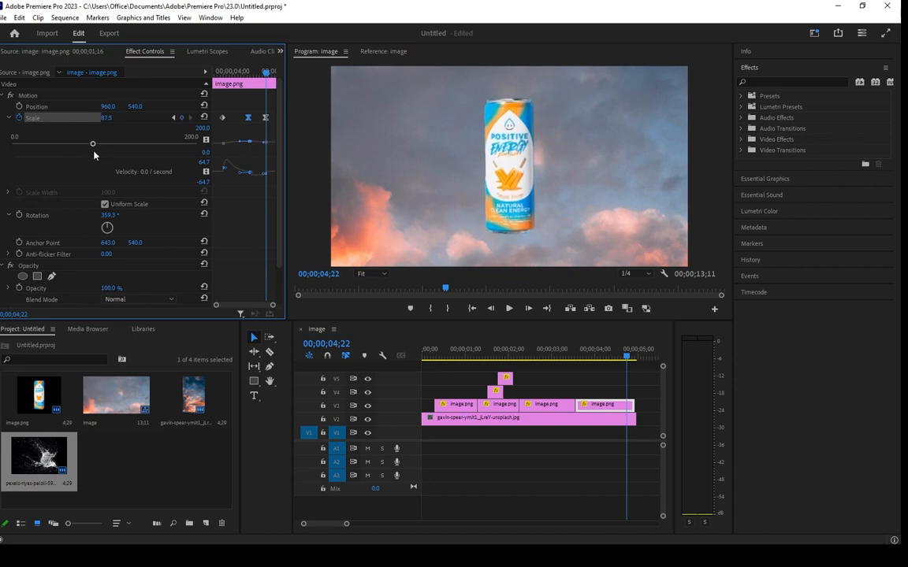
{"action": "key", "text": "space"}
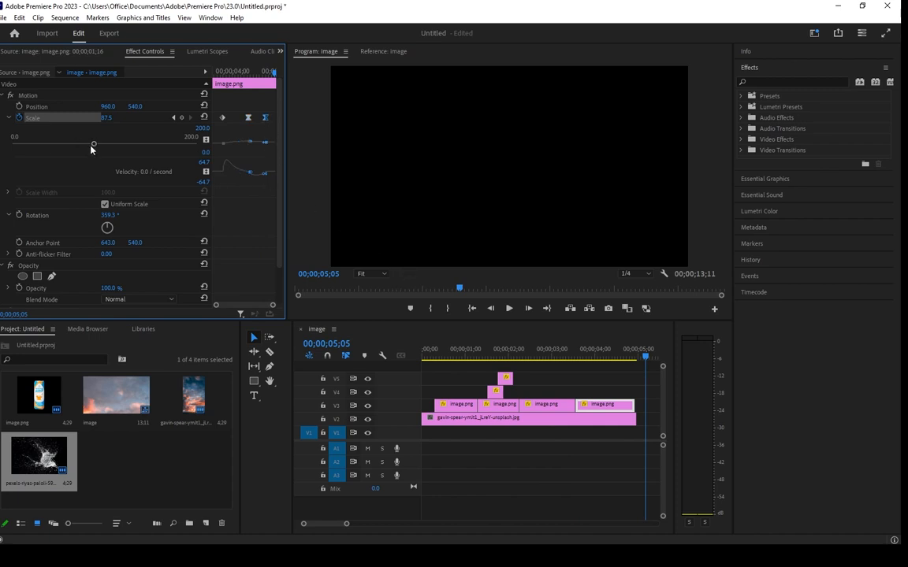
{"action": "left_click_drag", "start_coordinate": [241, 73], "coordinate": [194, 74]}
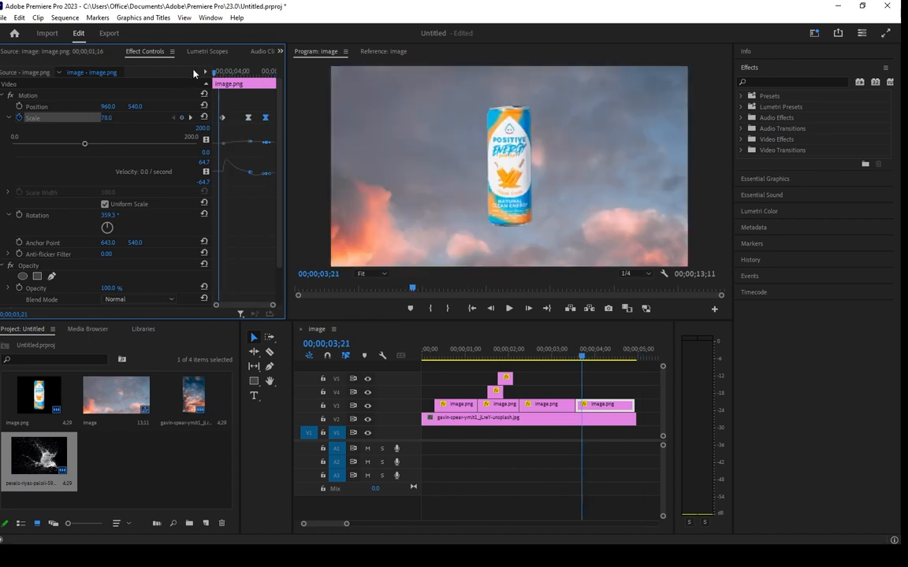
{"action": "key", "text": "space"}
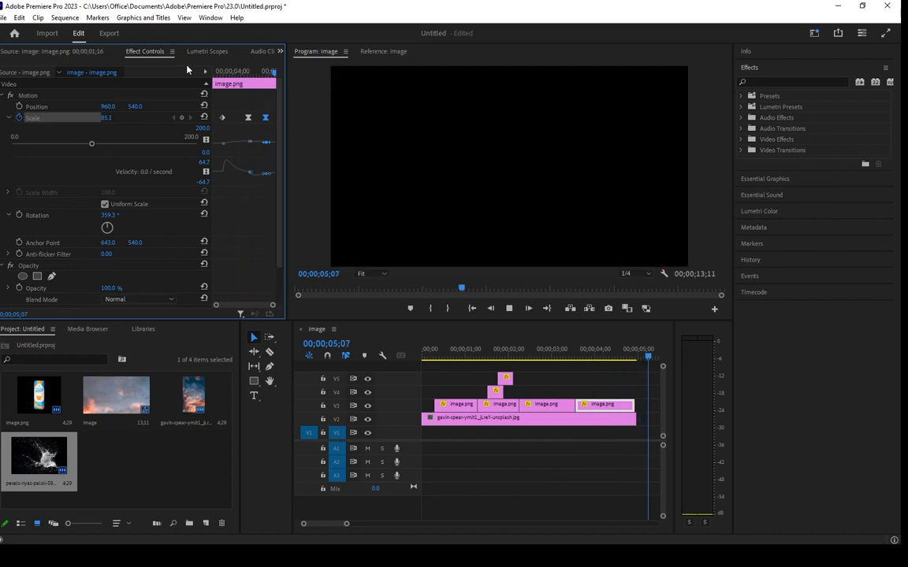
{"action": "key", "text": "space"}
Step: Extend the last can clip and the sky background together to about seven and a half seconds
{"action": "left_click", "coordinate": [452, 352]}
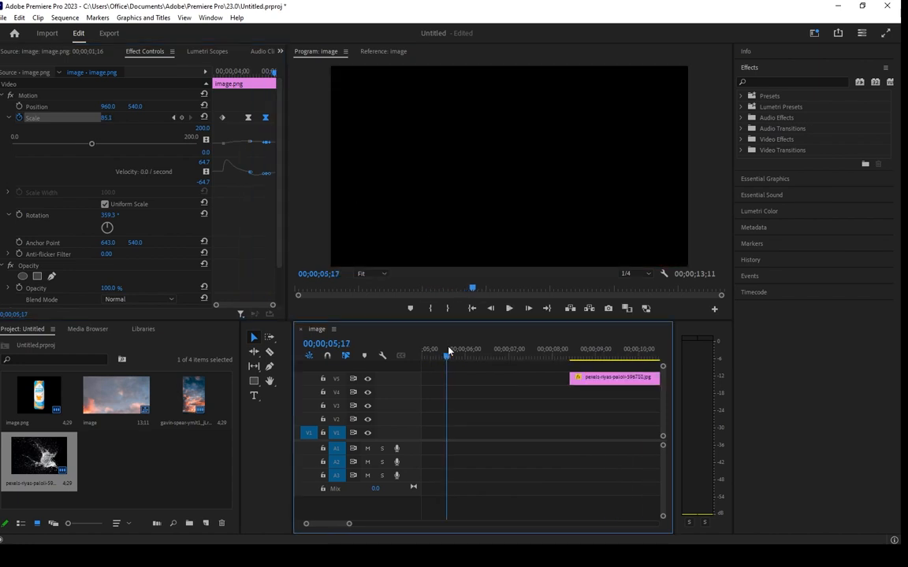
{"action": "key", "text": "Home"}
{"action": "left_click_drag", "start_coordinate": [637, 407], "coordinate": [500, 418]}
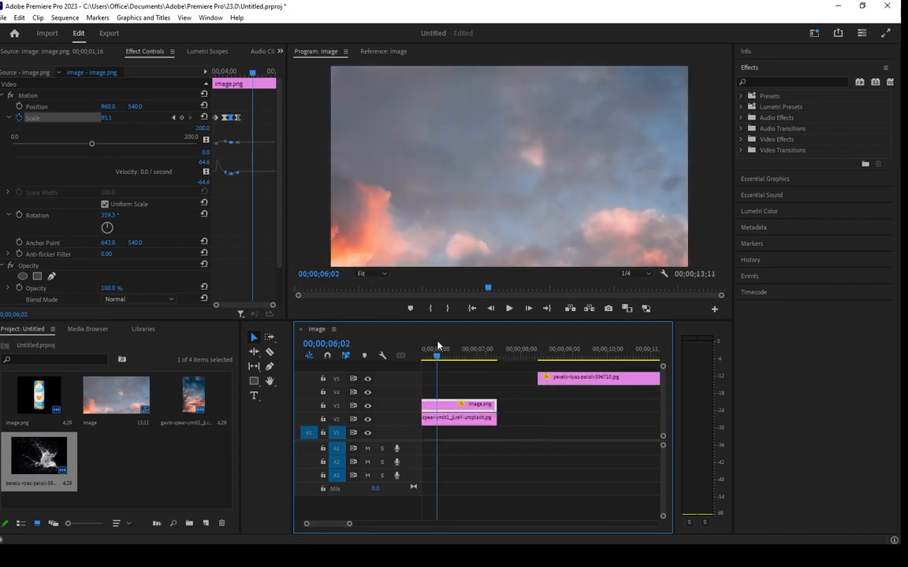
Step: Play the extended ending, then review the whole can animation from the start of the sequence
{"action": "scroll", "coordinate": [433, 362], "scroll_direction": "up", "scroll_amount": 5}
{"action": "key", "text": "space"}
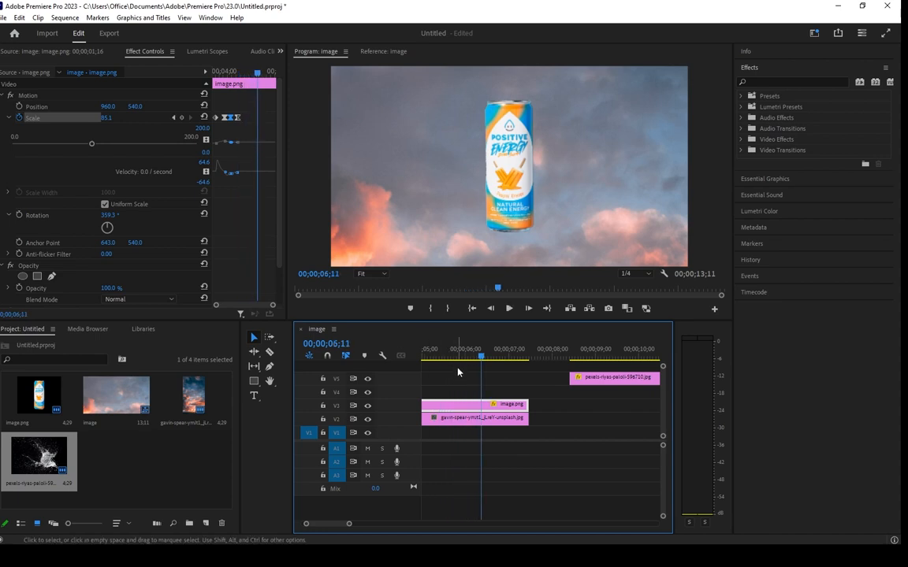
{"action": "left_click_drag", "start_coordinate": [456, 357], "coordinate": [312, 353]}
{"action": "key", "text": "minus"}
{"action": "key", "text": "minus"}
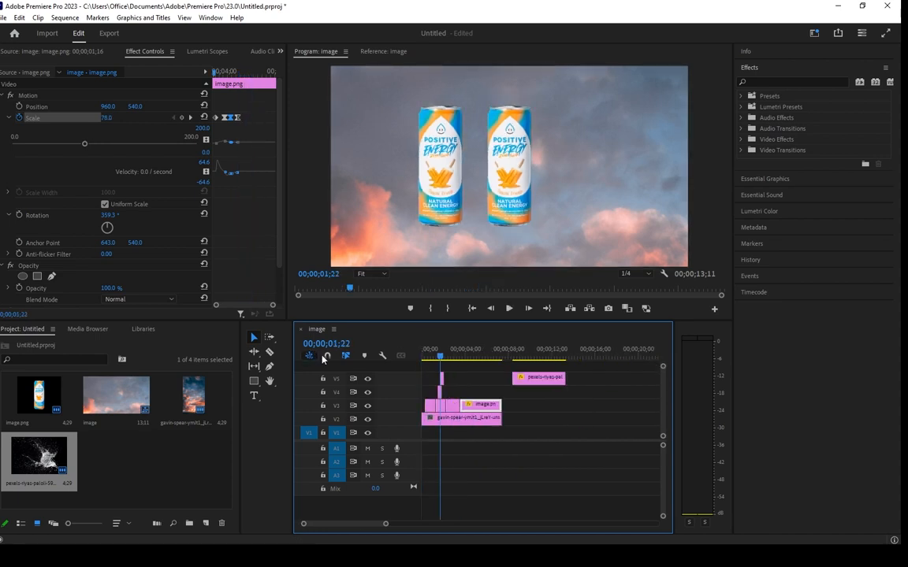
{"action": "left_click", "coordinate": [423, 357]}
{"action": "key", "text": "space"}
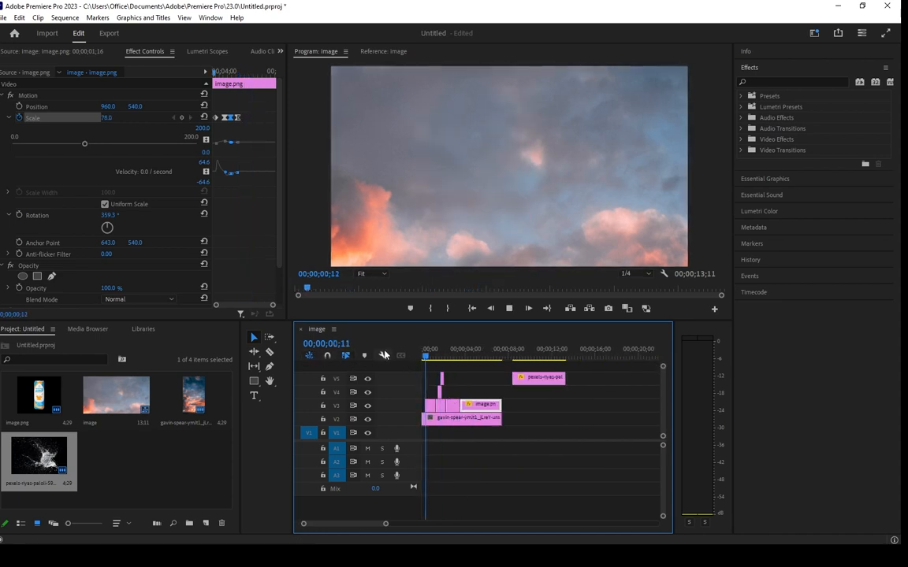
Step: Split the can clip on V4 at 00;00;01;23 and select its second piece
{"action": "left_click", "coordinate": [433, 356]}
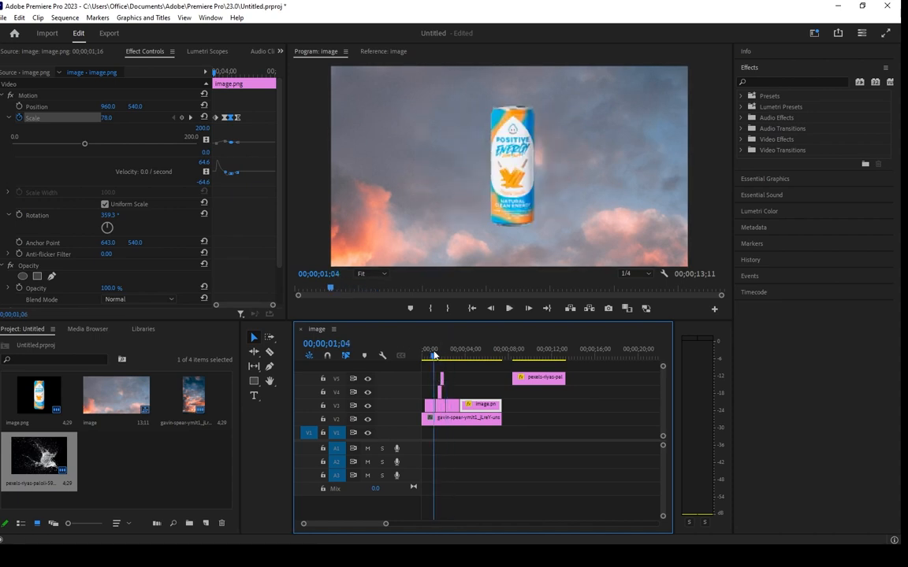
{"action": "key", "text": "equal"}
{"action": "key", "text": "equal"}
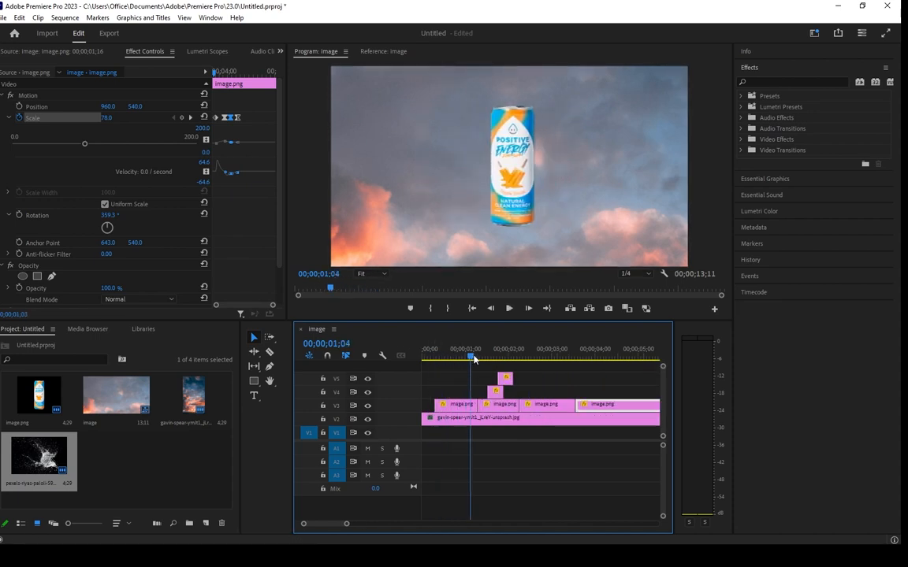
{"action": "left_click_drag", "start_coordinate": [473, 359], "coordinate": [556, 372]}
{"action": "key", "text": "equal"}
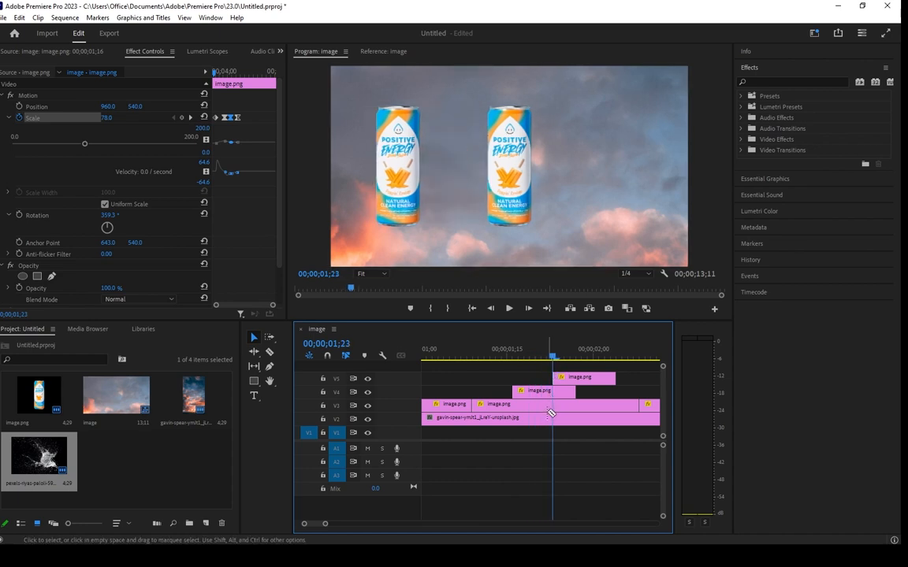
{"action": "key", "text": "c"}
{"action": "left_click", "coordinate": [554, 393]}
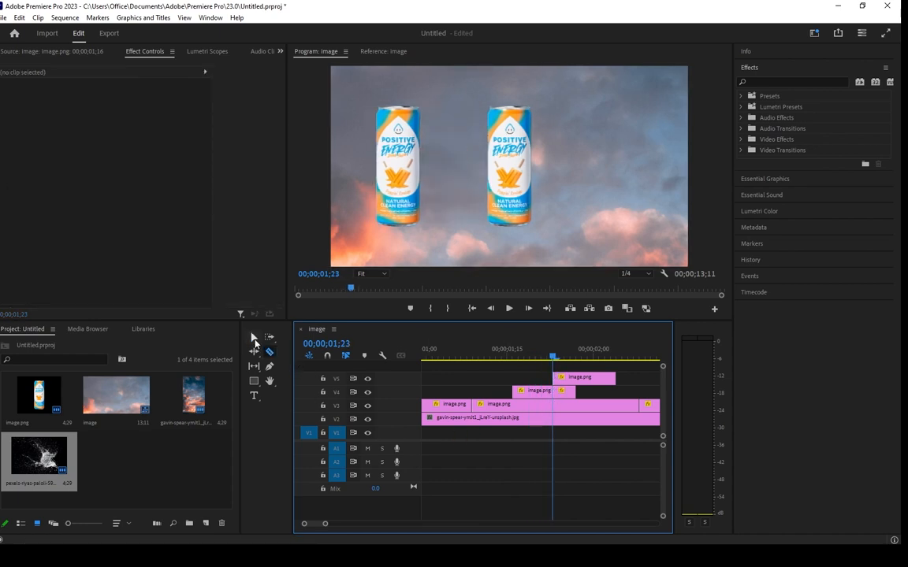
{"action": "left_click", "coordinate": [254, 338]}
{"action": "left_click", "coordinate": [564, 394]}
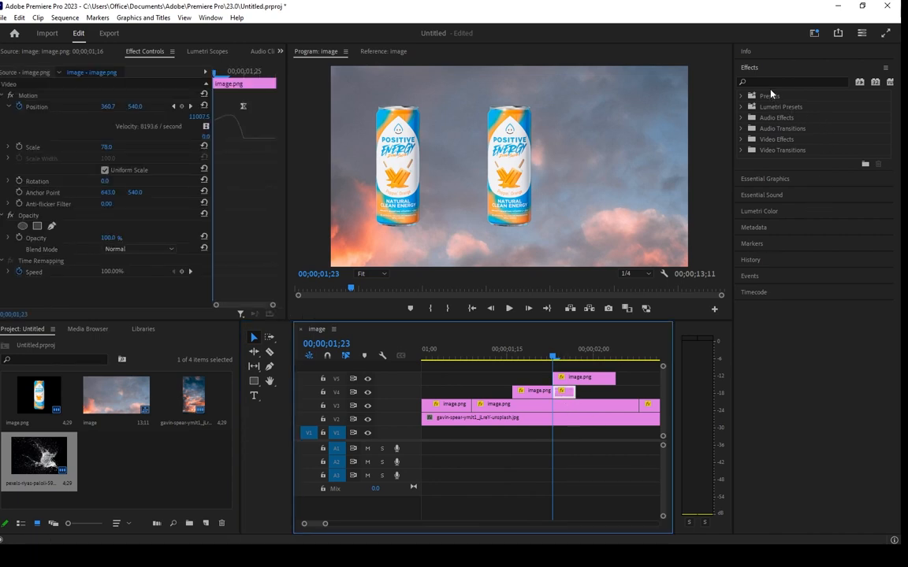
Step: Try searching the effects for "cc blur", look through the matches and clear the search
{"action": "left_click", "coordinate": [770, 83]}
{"action": "type", "text": "blur"}
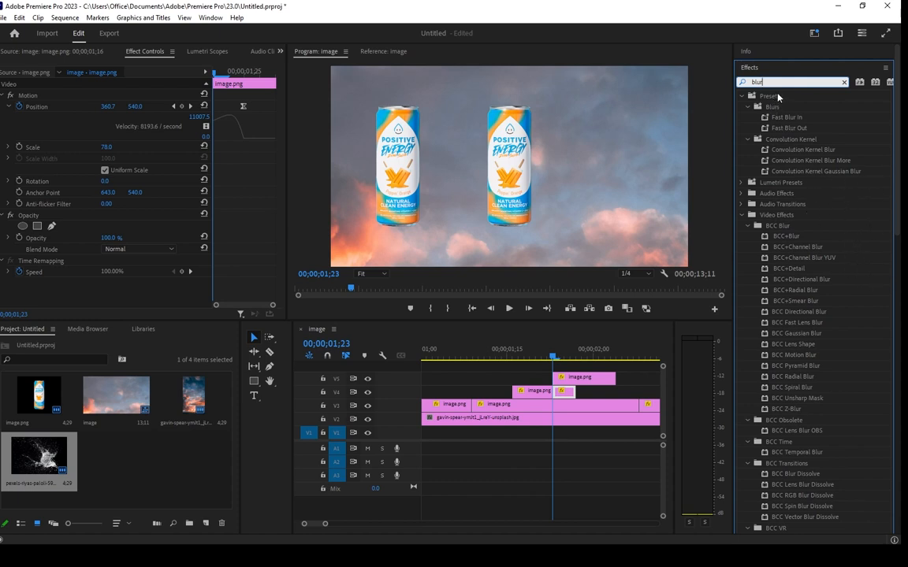
{"action": "type", "text": "cc blur"}
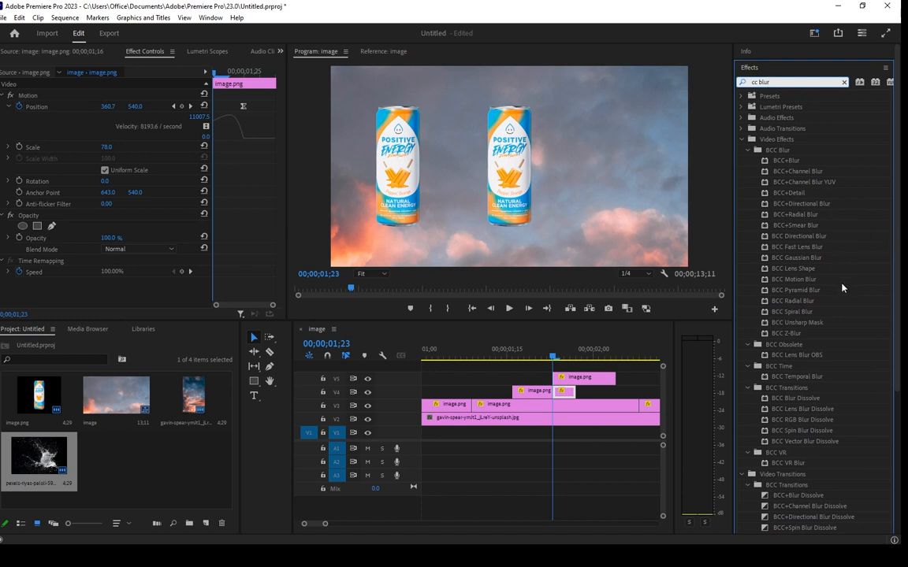
{"action": "scroll", "coordinate": [869, 335], "scroll_direction": "down", "scroll_amount": 2}
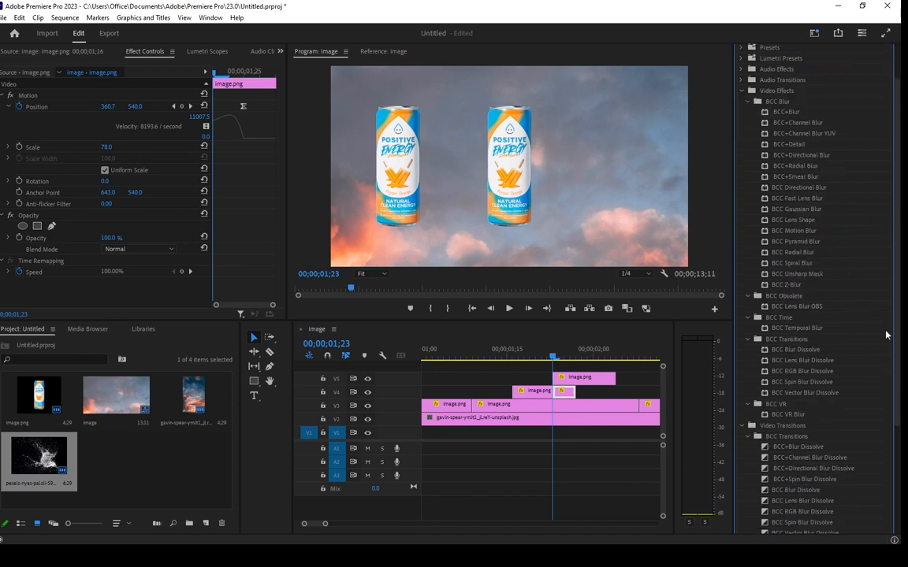
{"action": "scroll", "coordinate": [756, 87], "scroll_direction": "up", "scroll_amount": 3}
{"action": "key", "text": "BackSpace"}
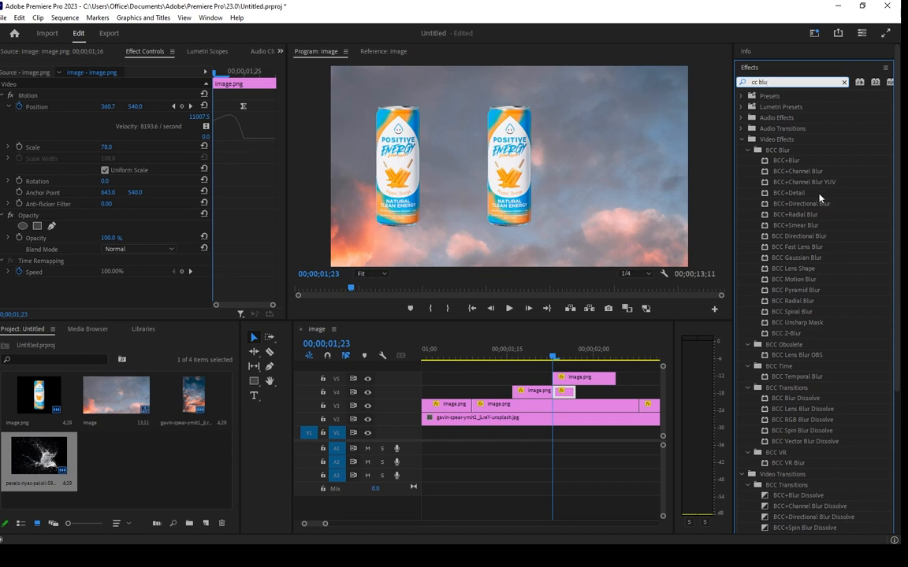
{"action": "key", "text": "BackSpace"}
{"action": "key", "text": "BackSpace"}
{"action": "key", "text": "BackSpace"}
{"action": "key", "text": "BackSpace"}
{"action": "key", "text": "BackSpace"}
{"action": "key", "text": "BackSpace"}
Step: Search the effects for "blur" and apply Directional Blur to the second piece of the V4 can clip
{"action": "type", "text": "b"}
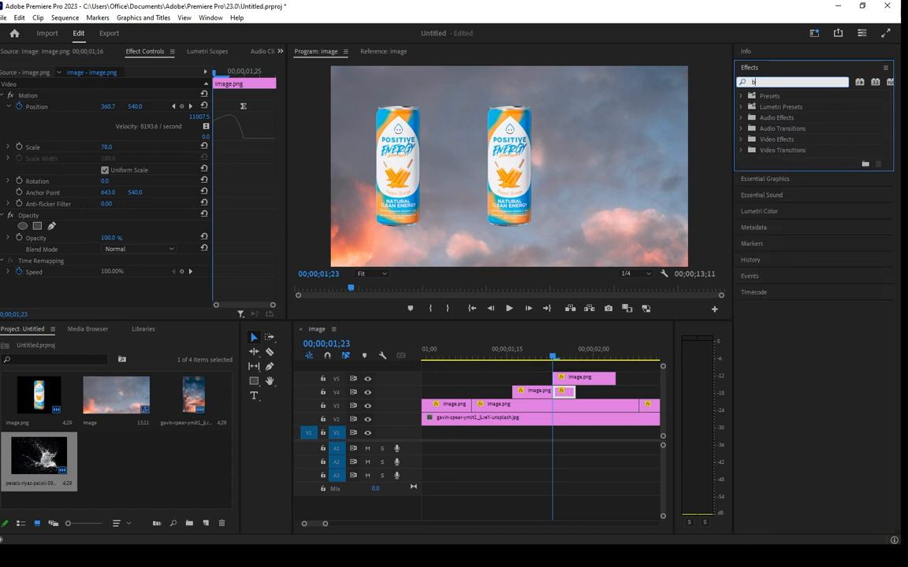
{"action": "type", "text": "lur"}
{"action": "scroll", "coordinate": [804, 296], "scroll_direction": "down", "scroll_amount": 3}
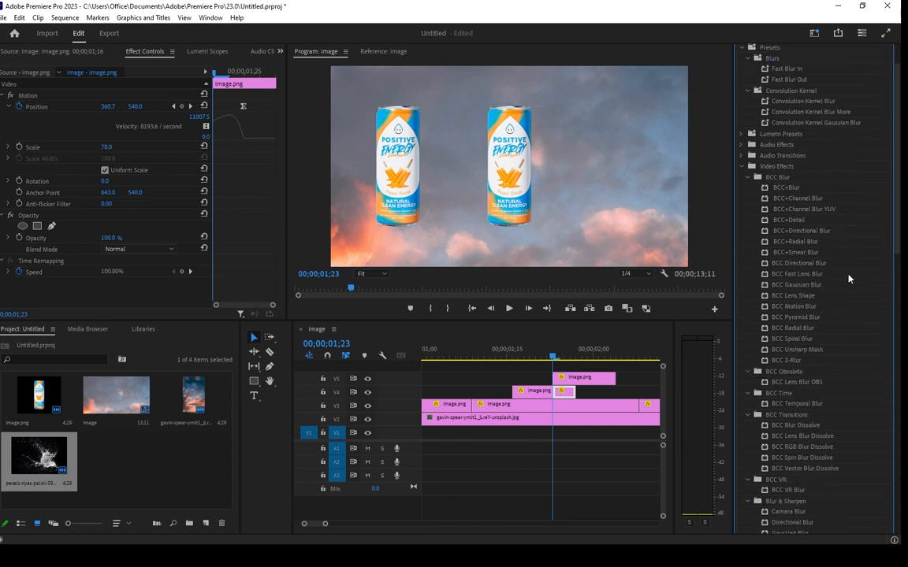
{"action": "scroll", "coordinate": [855, 264], "scroll_direction": "down", "scroll_amount": 6}
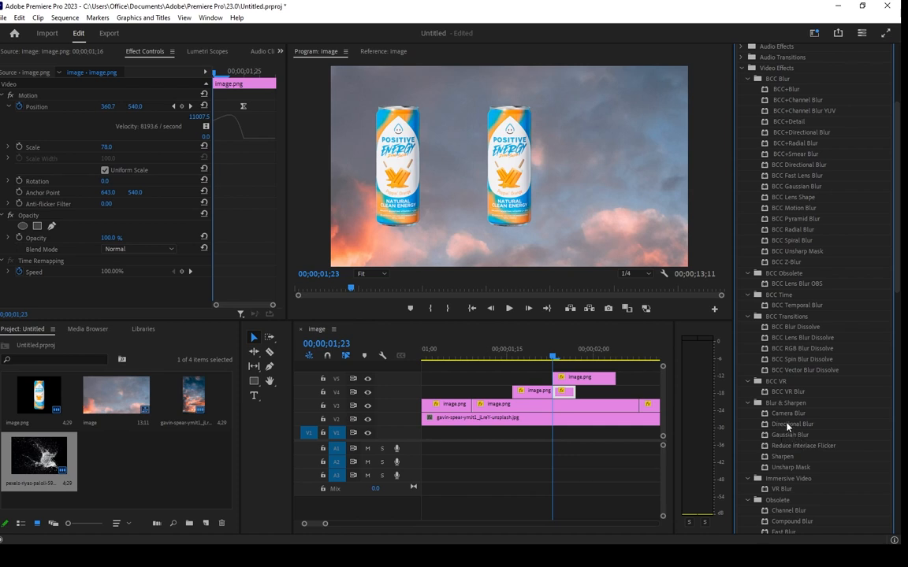
{"action": "left_click_drag", "start_coordinate": [787, 426], "coordinate": [562, 391]}
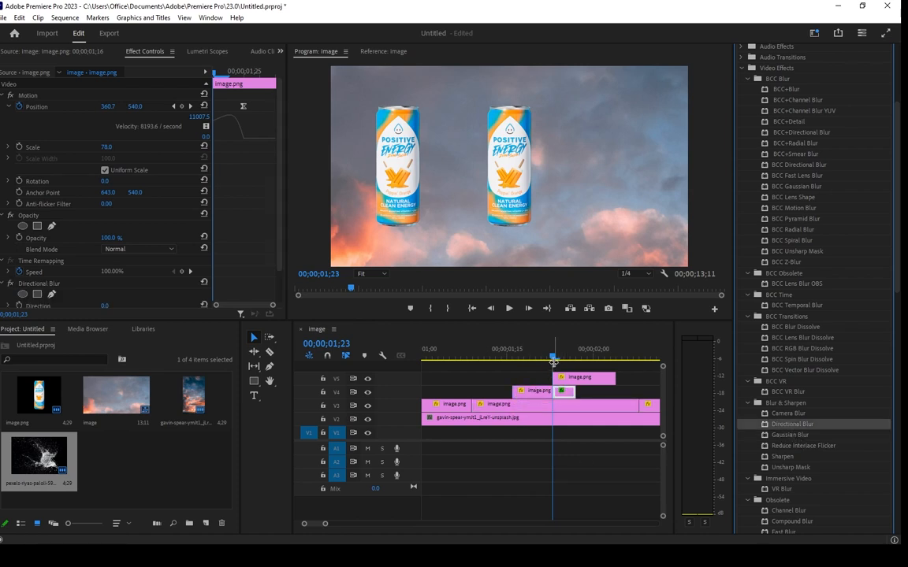
Step: Set the Directional Blur's direction to 1x157.0° and its blur length to 48.0 at 00;00;01;23
{"action": "left_click", "coordinate": [556, 360]}
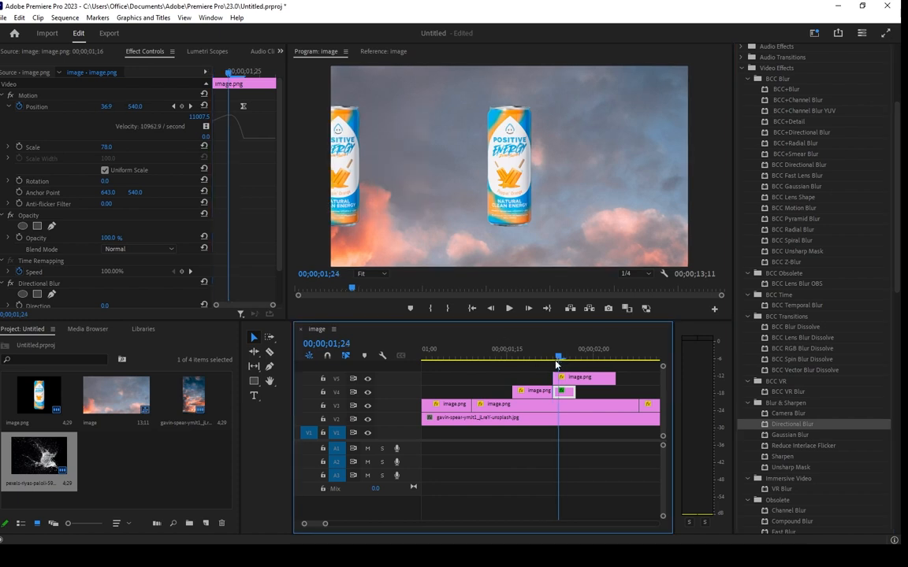
{"action": "left_click", "coordinate": [556, 357]}
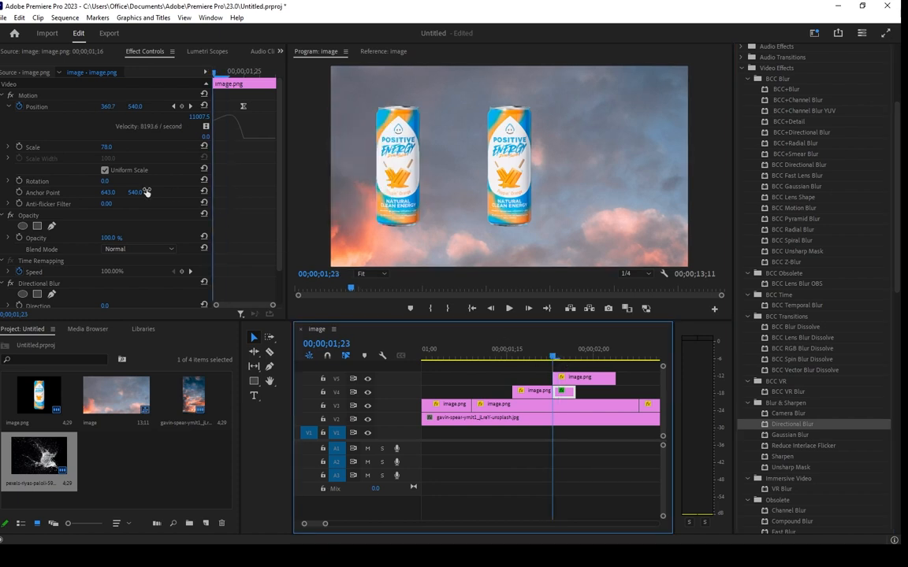
{"action": "scroll", "coordinate": [154, 244], "scroll_direction": "down", "scroll_amount": 3}
{"action": "left_click_drag", "start_coordinate": [106, 269], "coordinate": [141, 269]}
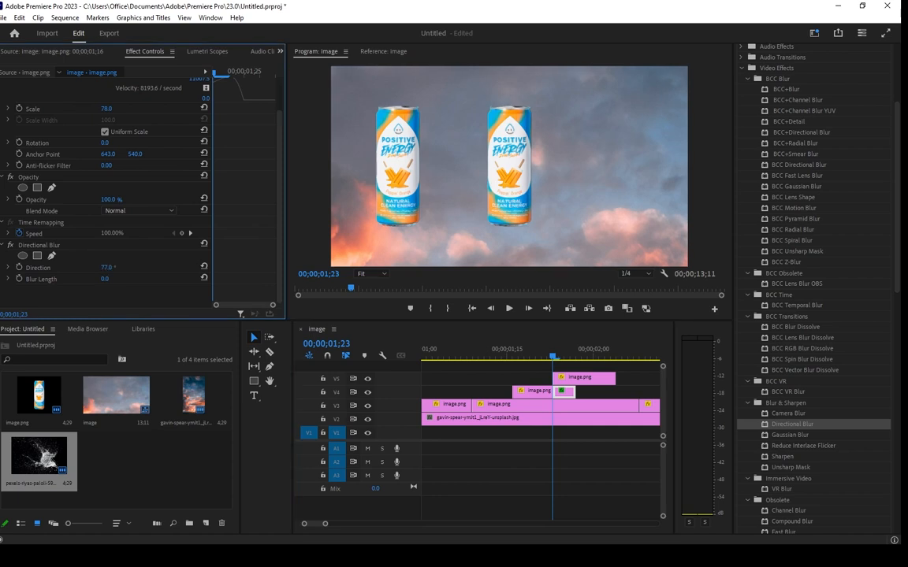
{"action": "left_click", "coordinate": [557, 360]}
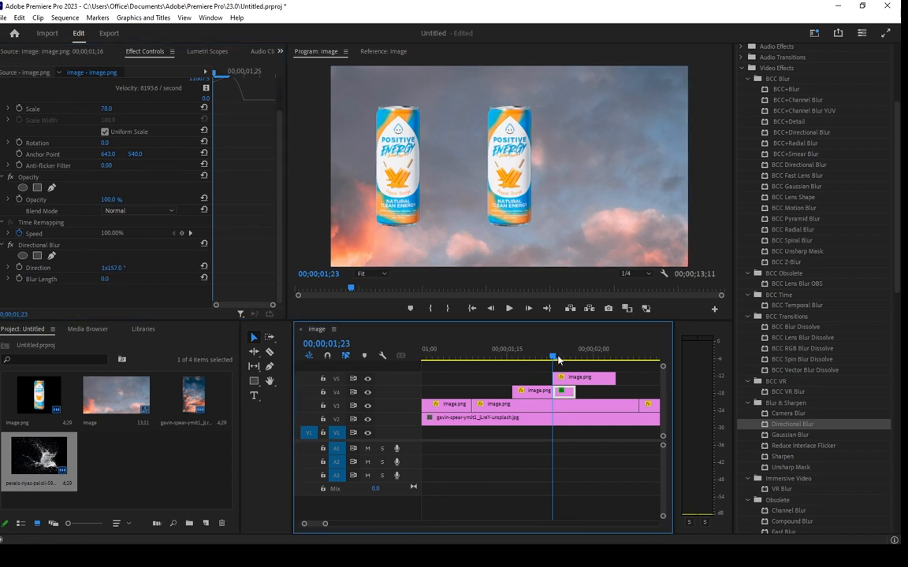
{"action": "left_click_drag", "start_coordinate": [105, 279], "coordinate": [137, 279]}
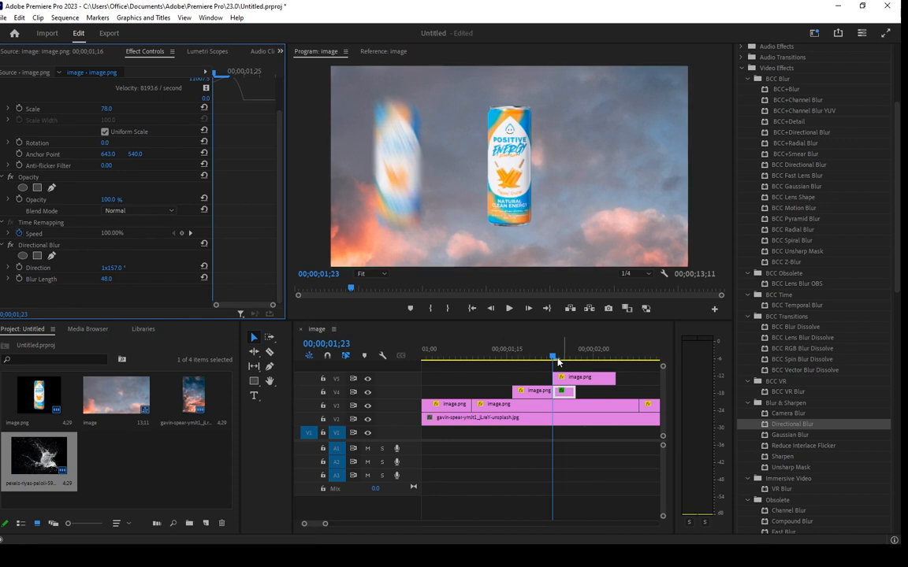
Step: Play back the section with the blurred can piece to check the effect
{"action": "left_click_drag", "start_coordinate": [557, 359], "coordinate": [507, 359]}
{"action": "left_click", "coordinate": [510, 313]}
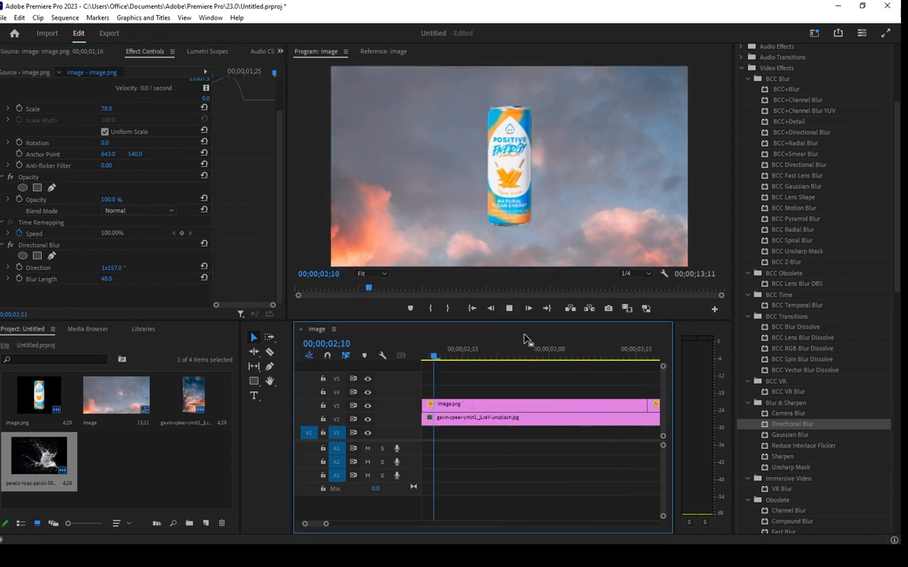
{"action": "key", "text": "space"}
{"action": "key", "text": "minus"}
{"action": "key", "text": "minus"}
{"action": "key", "text": "minus"}
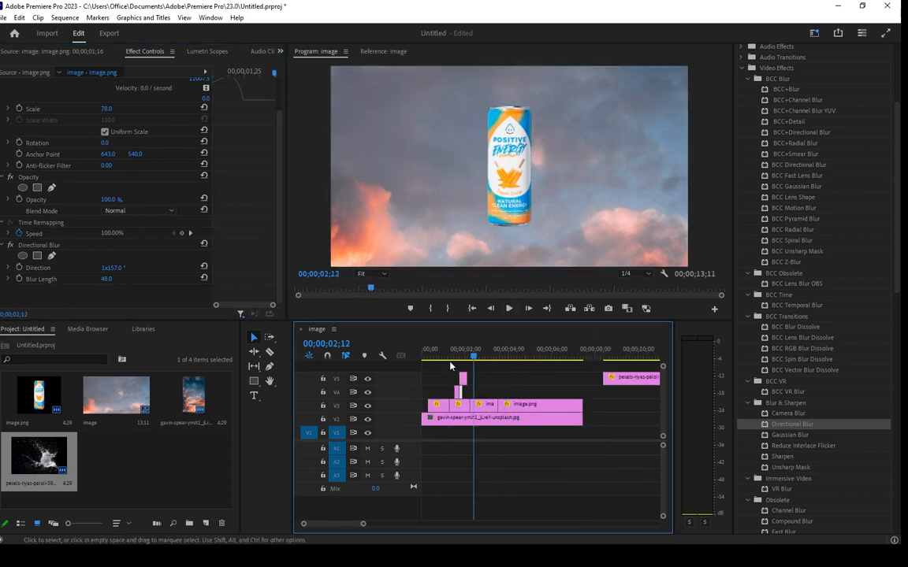
Step: Try to extend the end of the blurred V4 can piece, then undo the trim
{"action": "left_click_drag", "start_coordinate": [448, 353], "coordinate": [462, 351]}
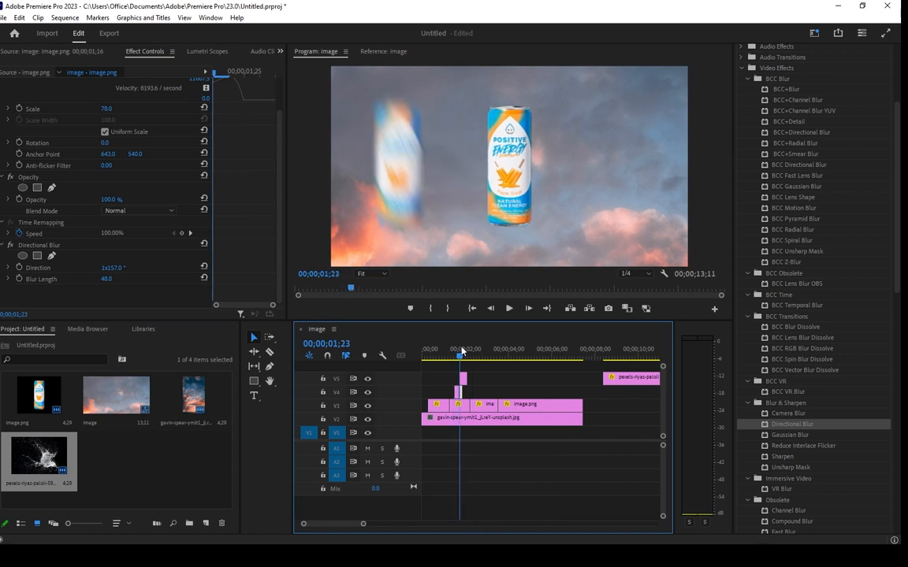
{"action": "key", "text": "equal"}
{"action": "key", "text": "equal"}
{"action": "key", "text": "equal"}
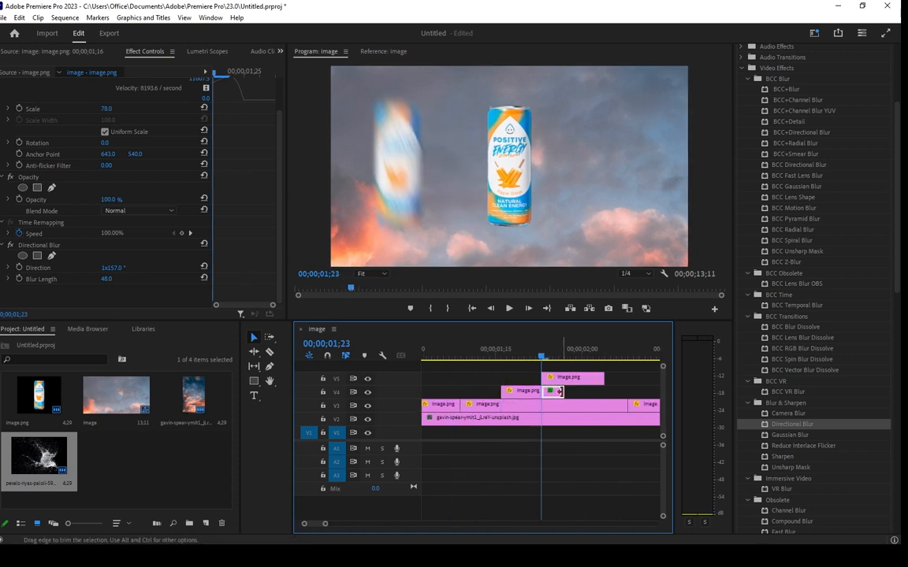
{"action": "left_click_drag", "start_coordinate": [556, 393], "coordinate": [580, 391]}
{"action": "mouse_move", "coordinate": [538, 361]}
{"action": "left_mouse_down"}
{"action": "mouse_move", "coordinate": [557, 361]}
{"action": "mouse_move", "coordinate": [540, 360]}
{"action": "left_mouse_up"}
{"action": "key", "text": "ctrl+z"}
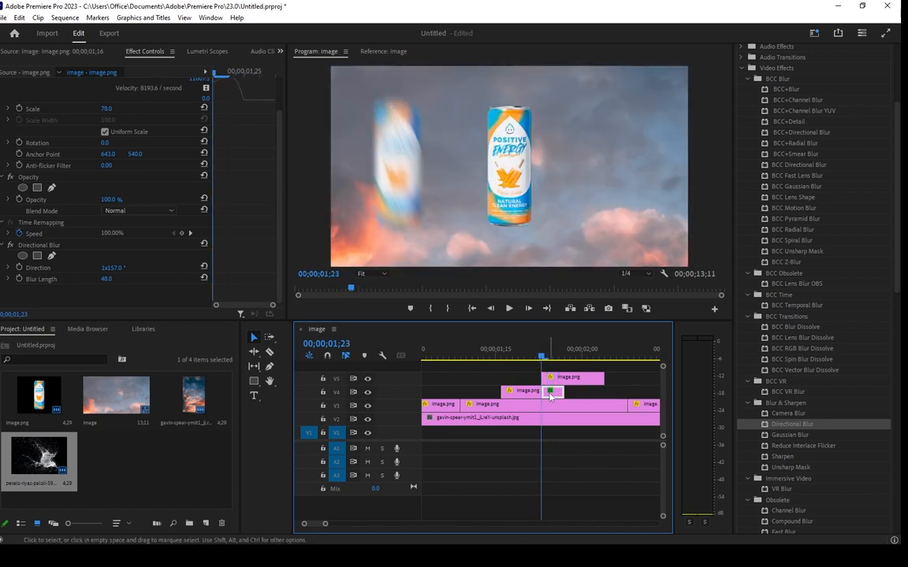
Step: Shift the blurred V4 can piece's ending Position keyframe to the end of that clip and play back the motion
{"action": "scroll", "coordinate": [195, 152], "scroll_direction": "up", "scroll_amount": 2}
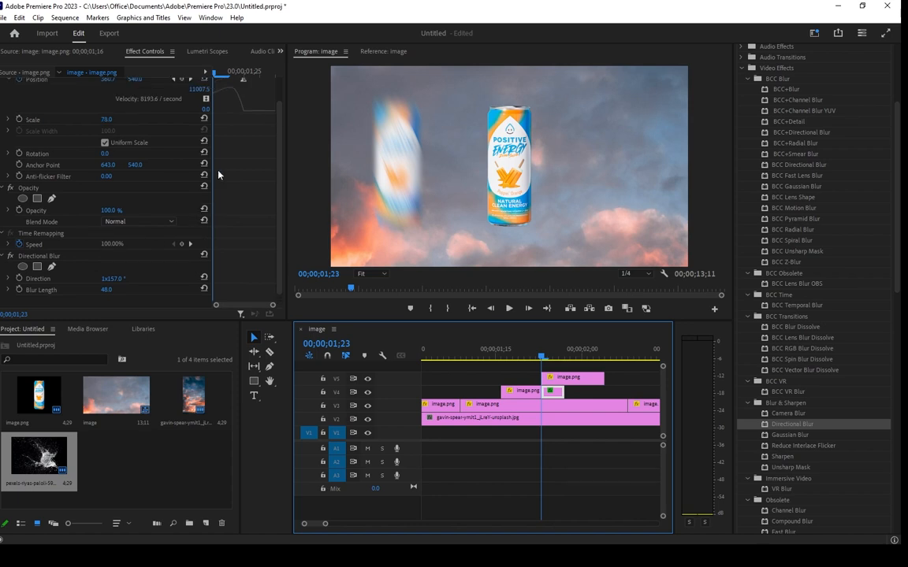
{"action": "left_click_drag", "start_coordinate": [243, 107], "coordinate": [272, 109]}
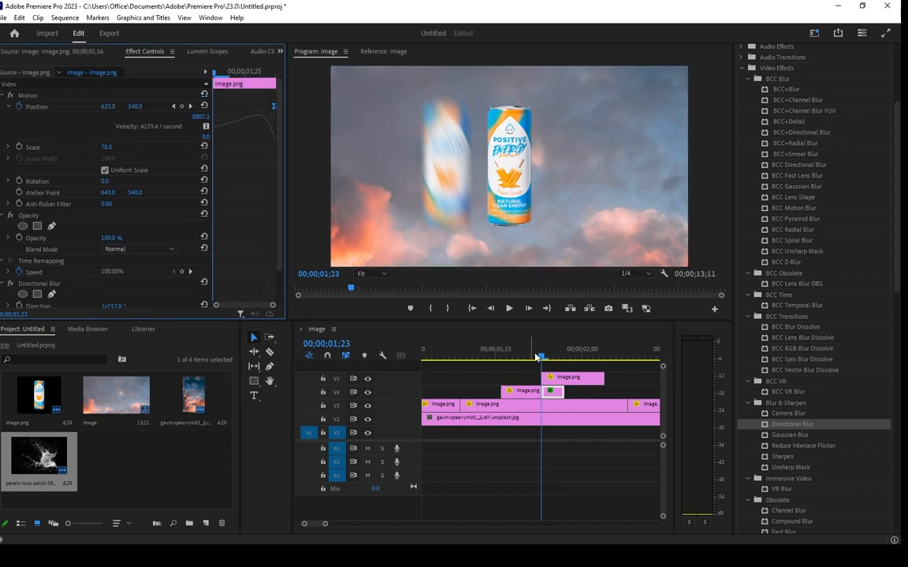
{"action": "left_click_drag", "start_coordinate": [535, 358], "coordinate": [424, 358]}
{"action": "key", "text": "space"}
{"action": "key", "text": "space"}
Step: Play back the can animation around the blurred move and again from the start of the sequence
{"action": "key", "text": "minus"}
{"action": "key", "text": "minus"}
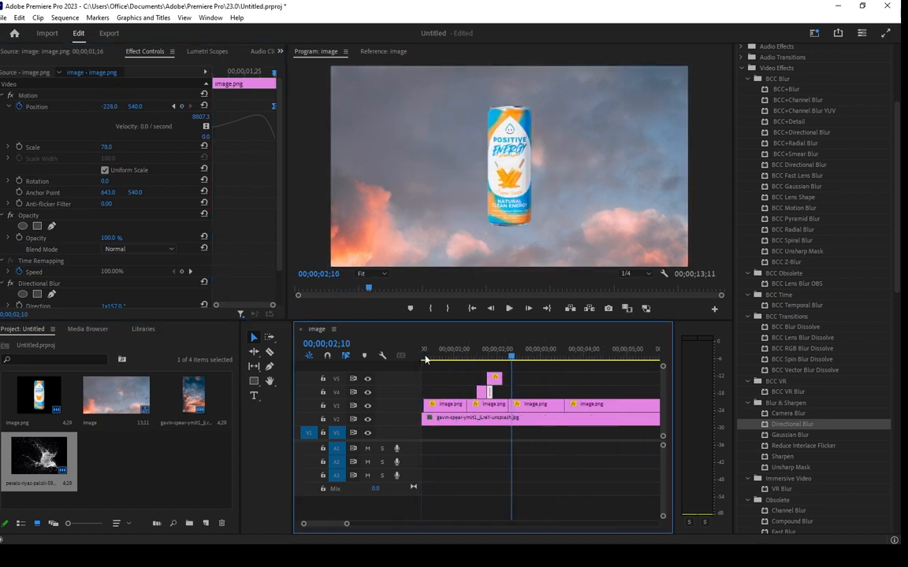
{"action": "key", "text": "minus"}
{"action": "left_click", "coordinate": [449, 348]}
{"action": "key", "text": "space"}
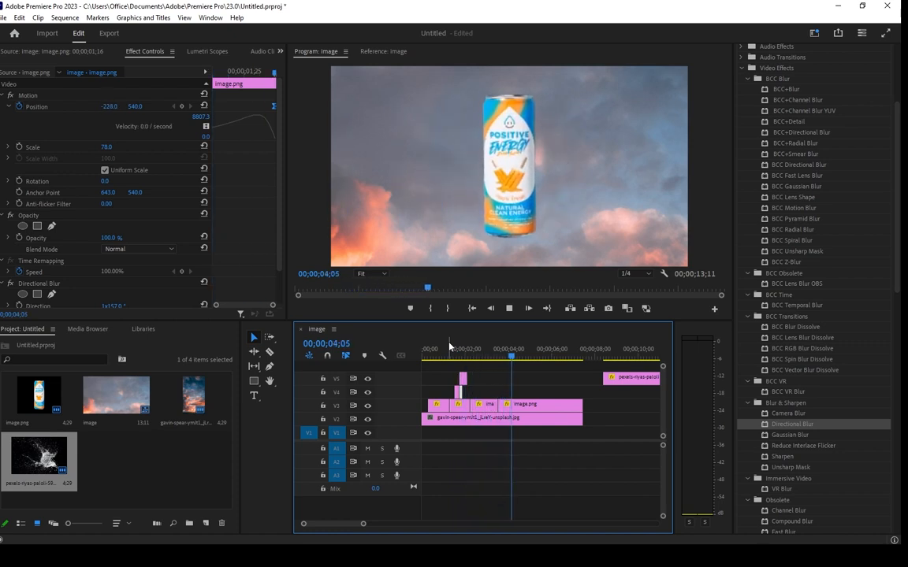
{"action": "key", "text": "space"}
{"action": "key", "text": "Home"}
{"action": "key", "text": "space"}
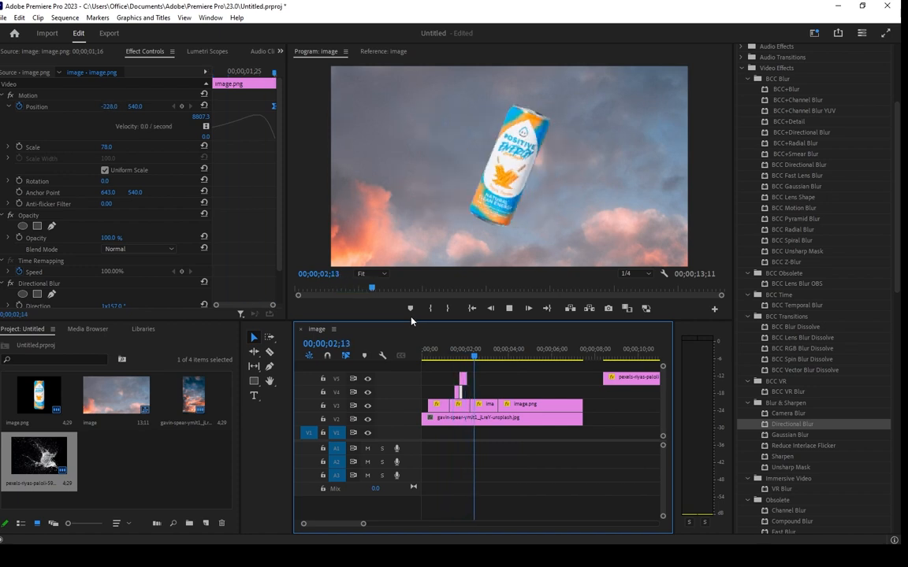
Step: Try moving the V5 can clip later and extending the blurred V4 piece to meet it, checking the result in playback
{"action": "left_click", "coordinate": [454, 349]}
{"action": "key", "text": "="}
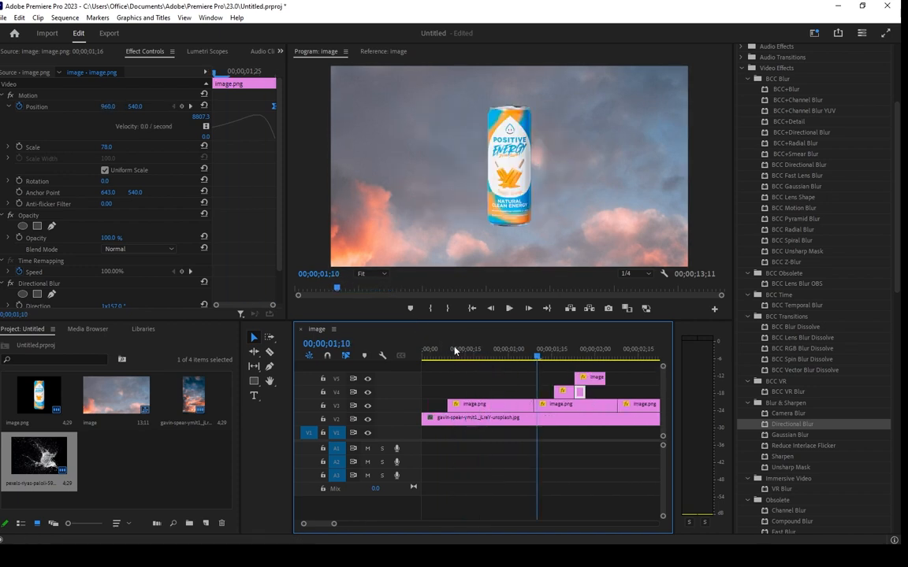
{"action": "left_click_drag", "start_coordinate": [536, 357], "coordinate": [605, 391]}
{"action": "left_click", "coordinate": [575, 358]}
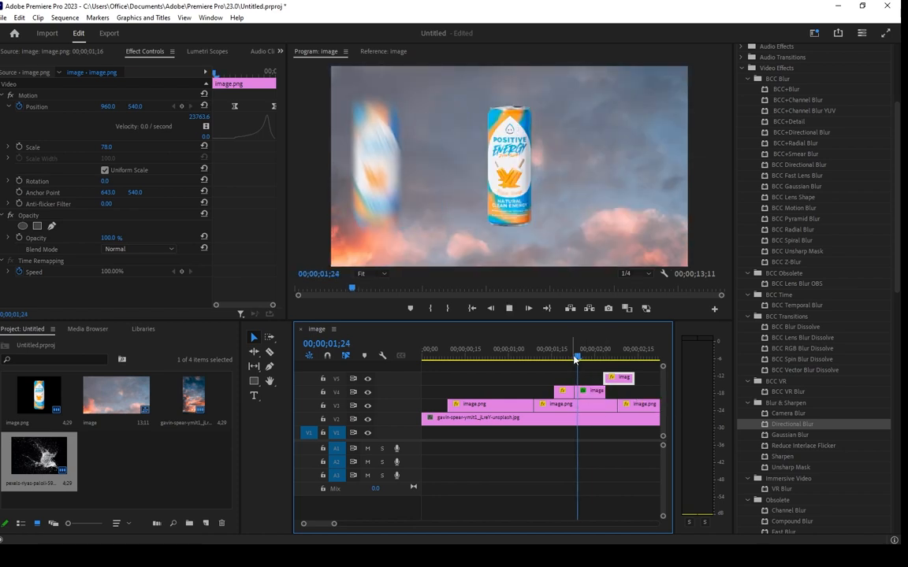
{"action": "left_click_drag", "start_coordinate": [558, 356], "coordinate": [551, 358]}
{"action": "key", "text": "space"}
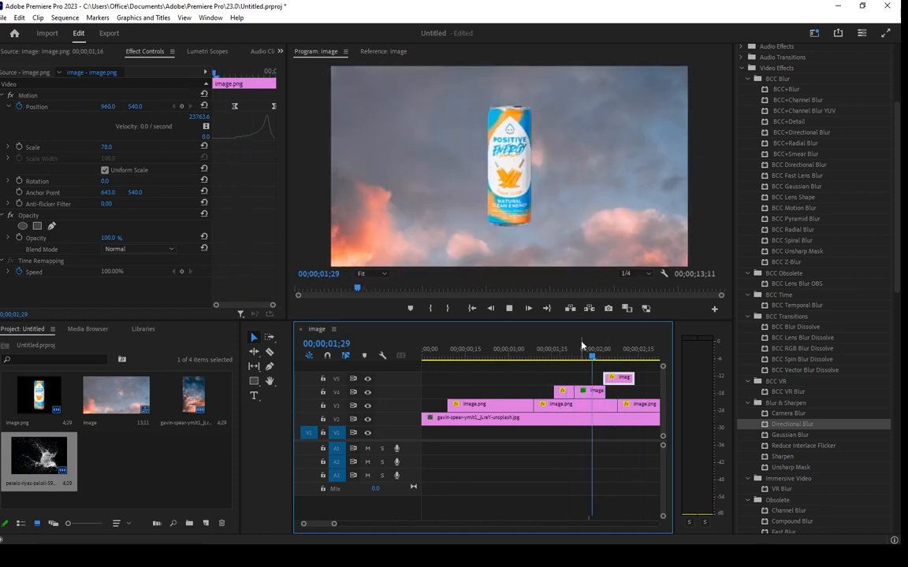
{"action": "left_click", "coordinate": [578, 357]}
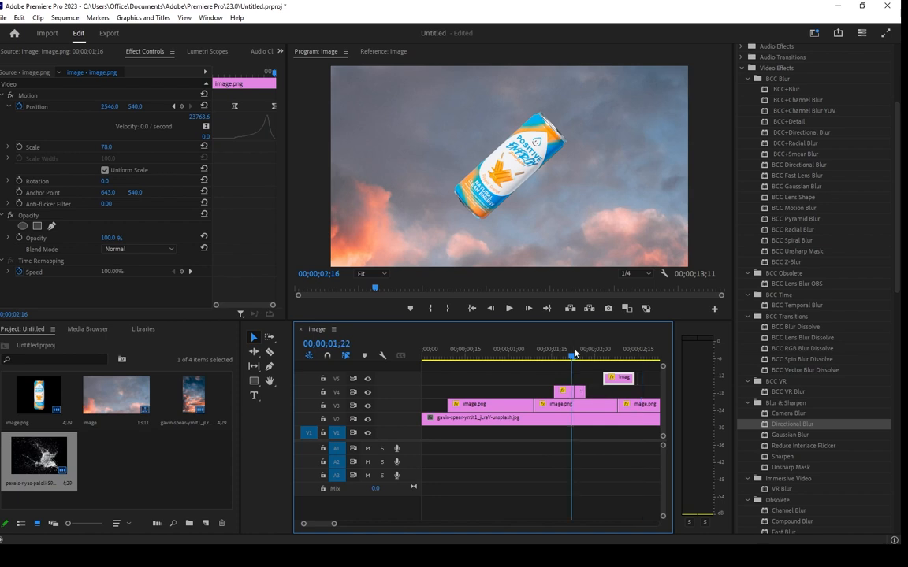
Step: Stretch the blurred V4 can piece with the Rate Stretch tool so it ends near the V5 clip's start
{"action": "left_click", "coordinate": [580, 391]}
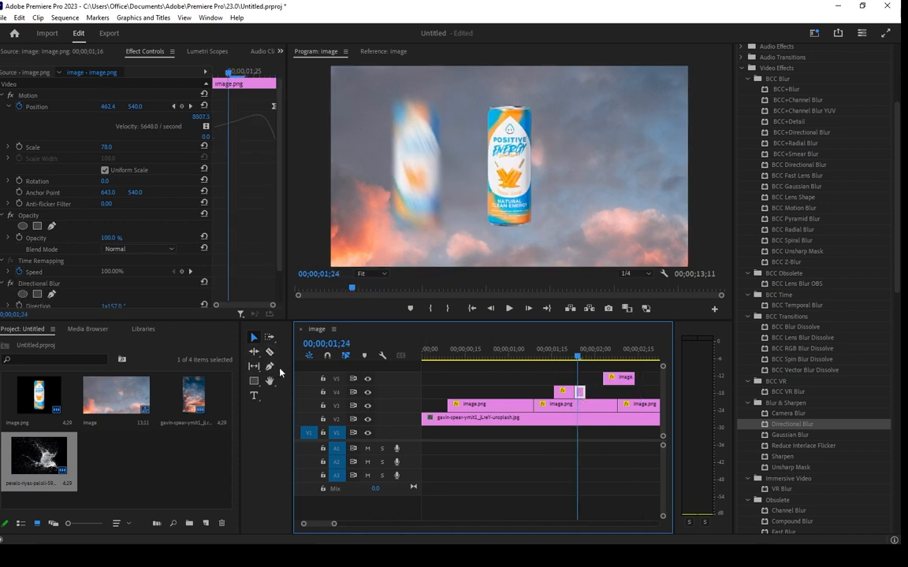
{"action": "left_click", "coordinate": [259, 360]}
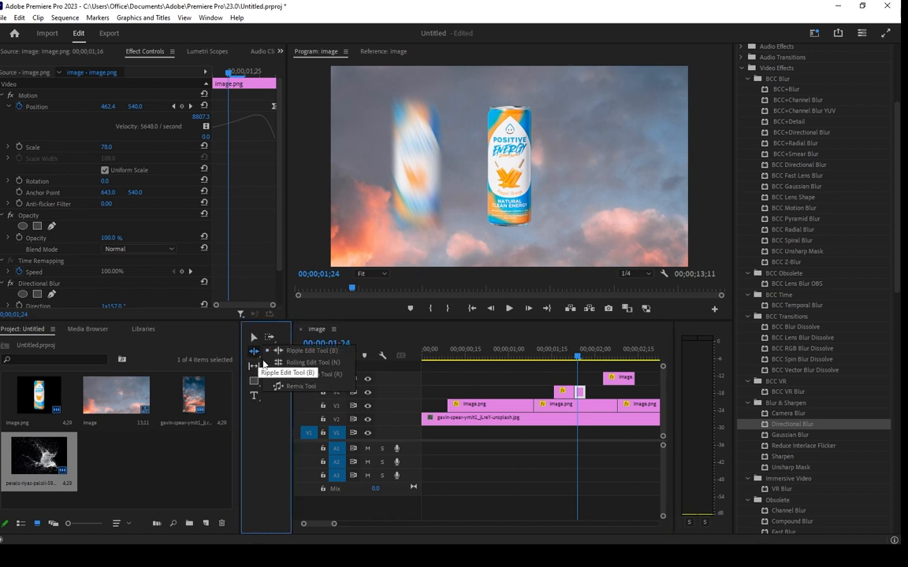
{"action": "left_click", "coordinate": [302, 376]}
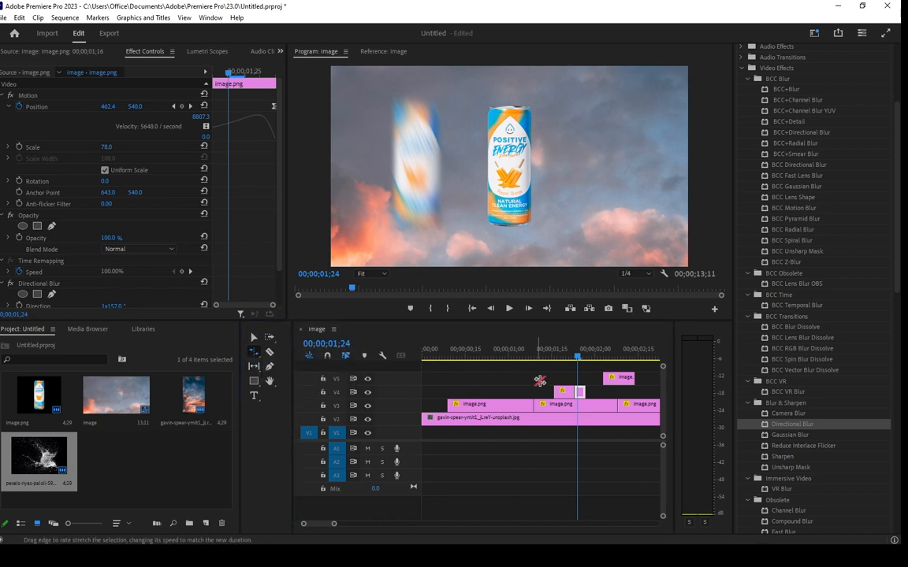
{"action": "left_click_drag", "start_coordinate": [585, 393], "coordinate": [602, 392]}
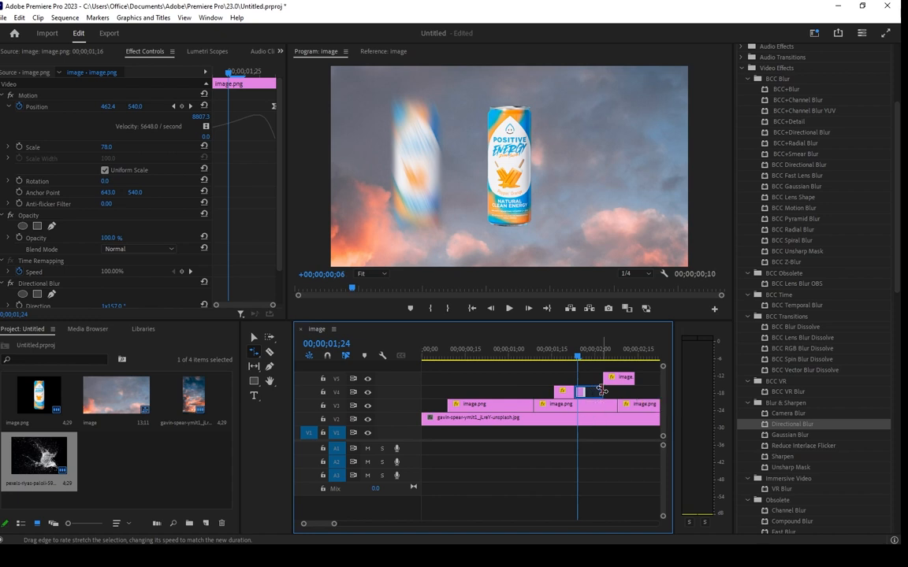
Step: Play back the section containing the rate-stretched V4 can piece to check its timing
{"action": "left_click_drag", "start_coordinate": [578, 357], "coordinate": [558, 358]}
{"action": "left_click", "coordinate": [509, 308]}
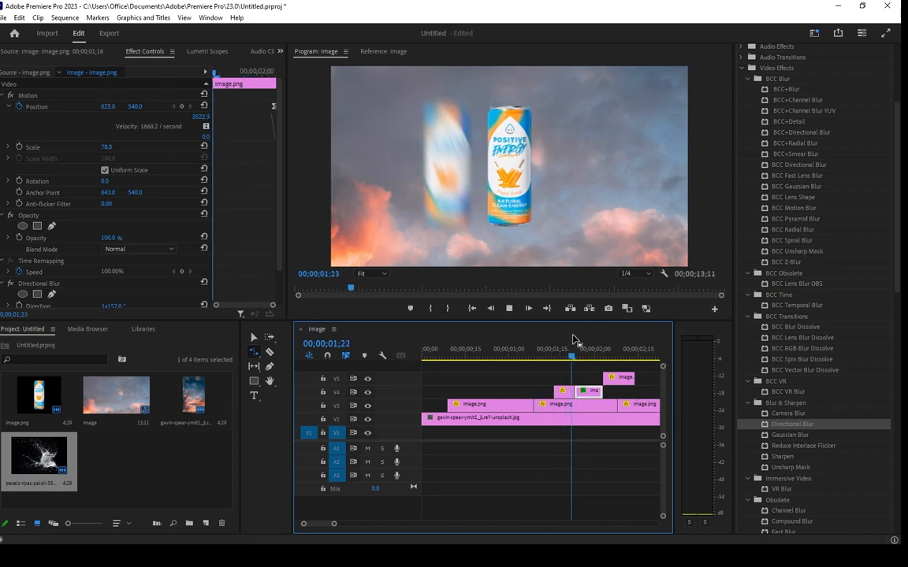
{"action": "left_click", "coordinate": [553, 350]}
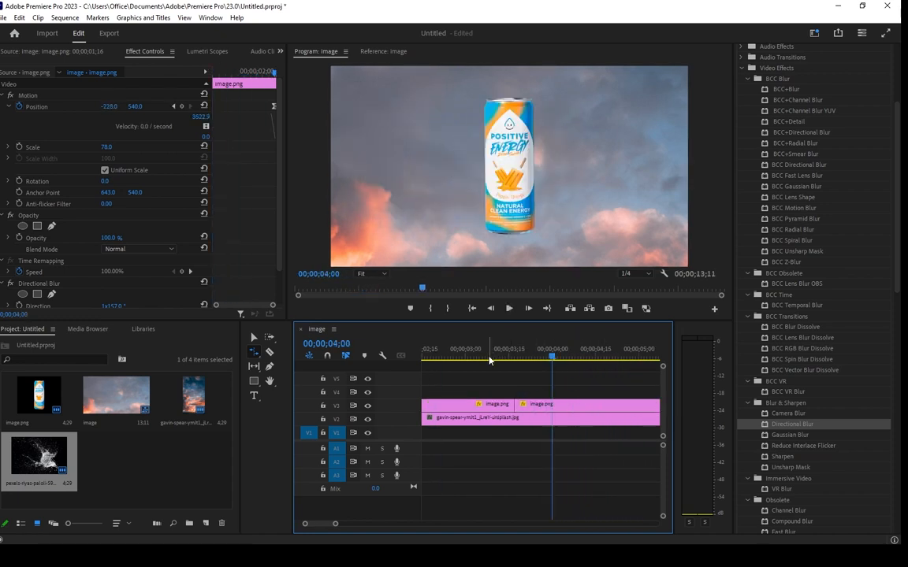
{"action": "key", "text": "minus"}
{"action": "key", "text": "minus"}
{"action": "key", "text": "minus"}
{"action": "left_click_drag", "start_coordinate": [429, 354], "coordinate": [437, 353]}
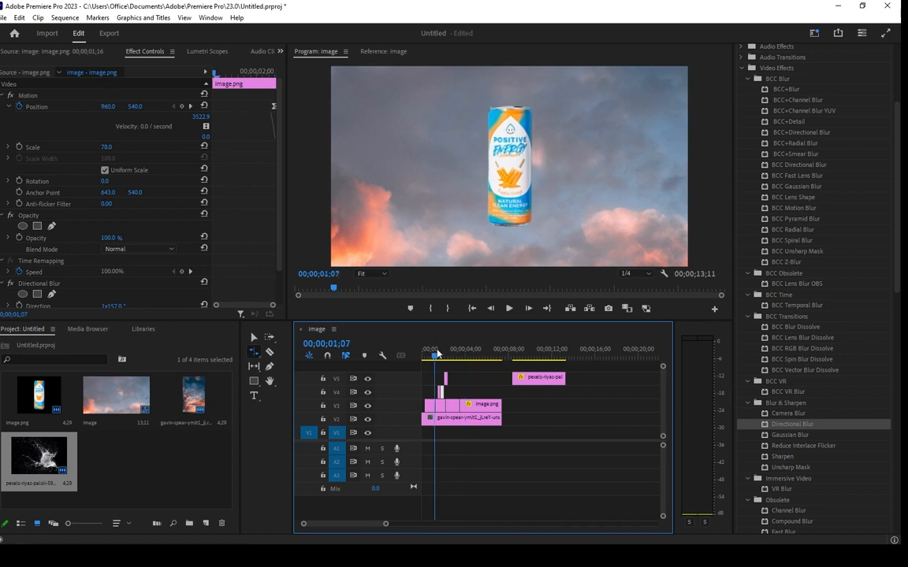
{"action": "key", "text": "equal"}
{"action": "key", "text": "equal"}
{"action": "key", "text": "equal"}
{"action": "key", "text": "space"}
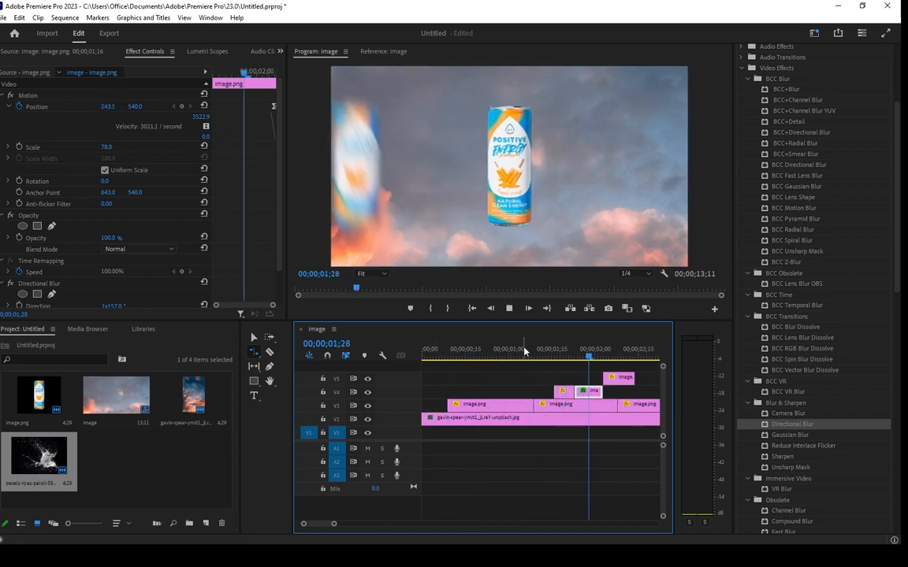
Step: Undo the V4 piece's rate stretch, the V5 clip's move and the Position keyframe shift
{"action": "key", "text": "space"}
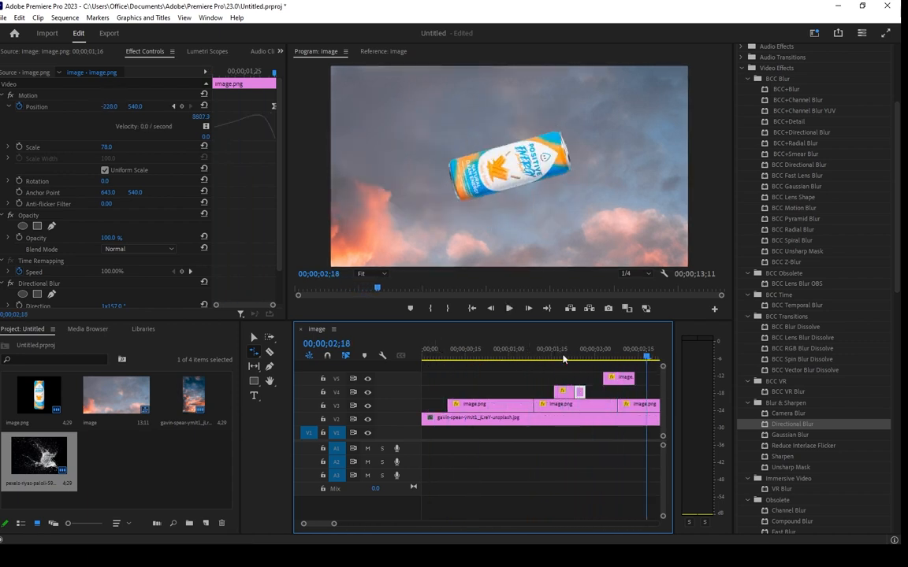
{"action": "left_click", "coordinate": [542, 351]}
{"action": "key", "text": "space"}
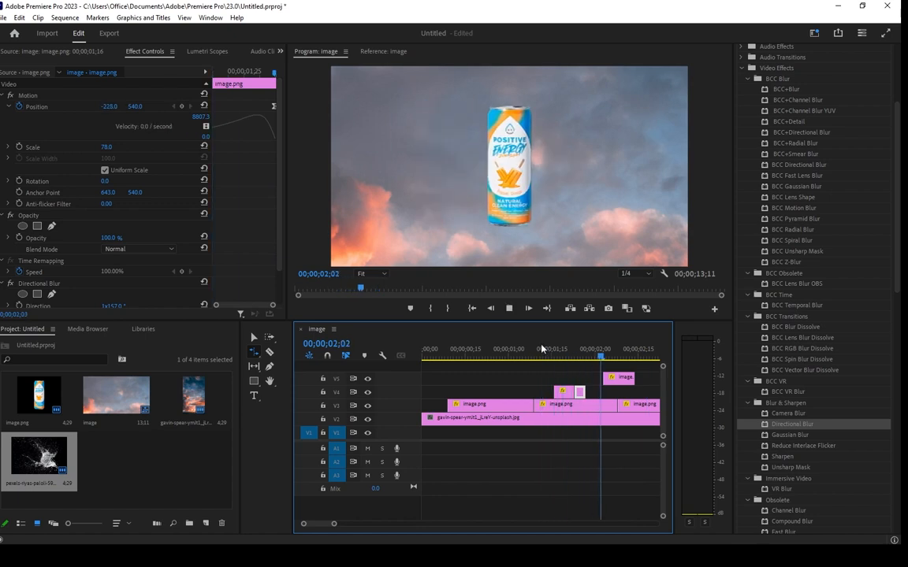
{"action": "key", "text": "space"}
{"action": "key", "text": "ctrl+z"}
Step: Play back the can spin and scale bounce following the blurred move
{"action": "left_click", "coordinate": [538, 345]}
{"action": "key", "text": "space"}
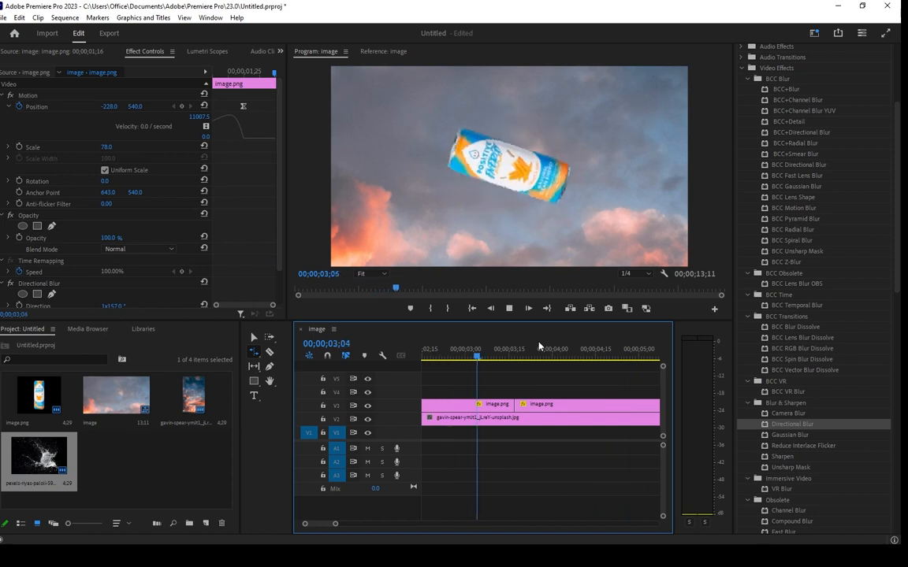
{"action": "key", "text": "space"}
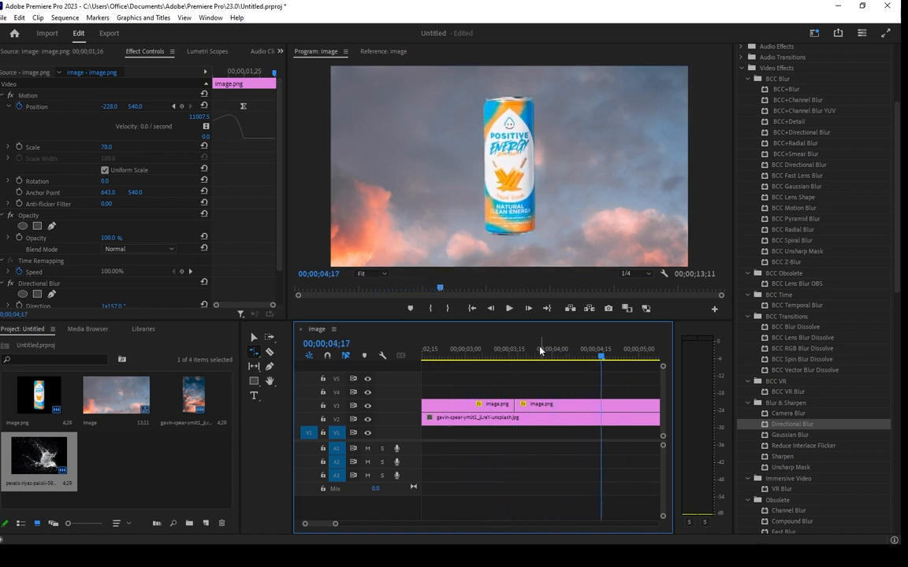
Step: Move the water splash clip onto track V6 above the can animation, starting at about 00;00;01;07
{"action": "scroll", "coordinate": [548, 367], "scroll_direction": "up", "scroll_amount": 1}
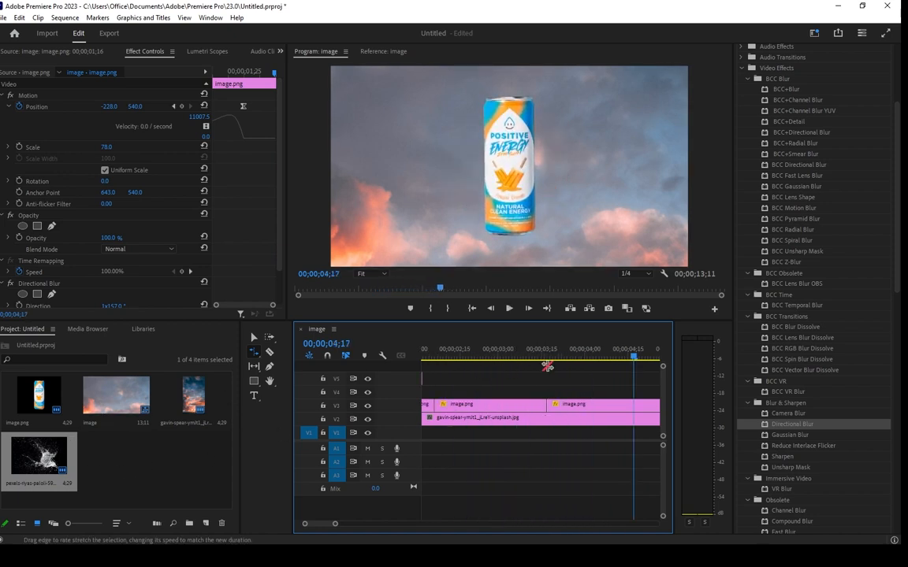
{"action": "key", "text": "minus"}
{"action": "key", "text": "minus"}
{"action": "key", "text": "minus"}
{"action": "left_click_drag", "start_coordinate": [469, 359], "coordinate": [406, 357]}
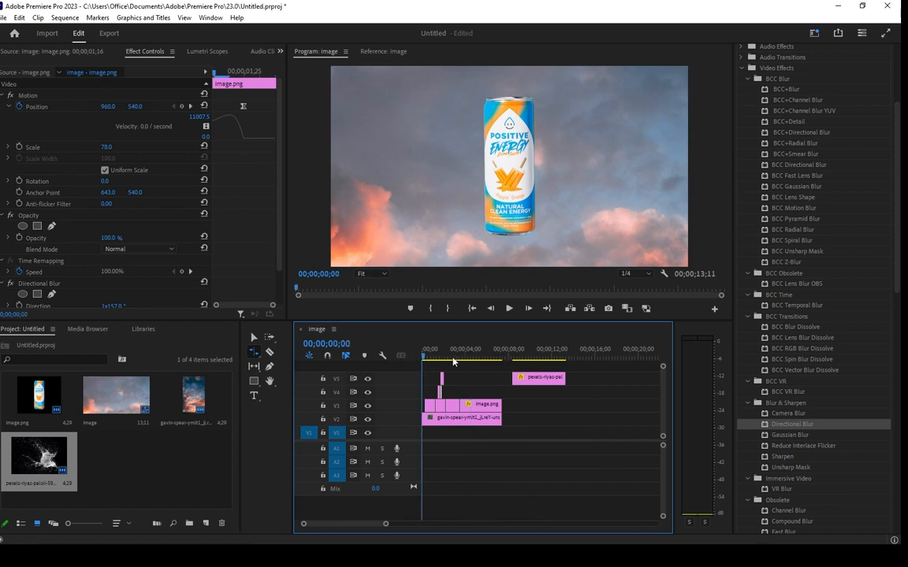
{"action": "left_click_drag", "start_coordinate": [526, 358], "coordinate": [518, 358]}
{"action": "left_click", "coordinate": [526, 376]}
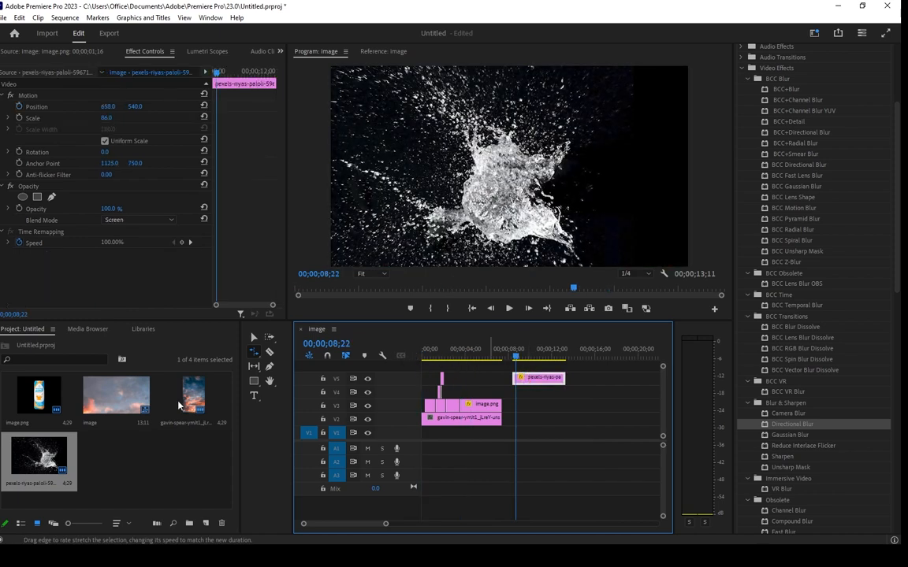
{"action": "key", "text": "v"}
{"action": "left_click_drag", "start_coordinate": [536, 379], "coordinate": [458, 358]}
Step: Switch the splash clip's blend mode to Dissolve for comparison, then set it back to Screen
{"action": "left_click", "coordinate": [451, 352]}
{"action": "left_click", "coordinate": [145, 223]}
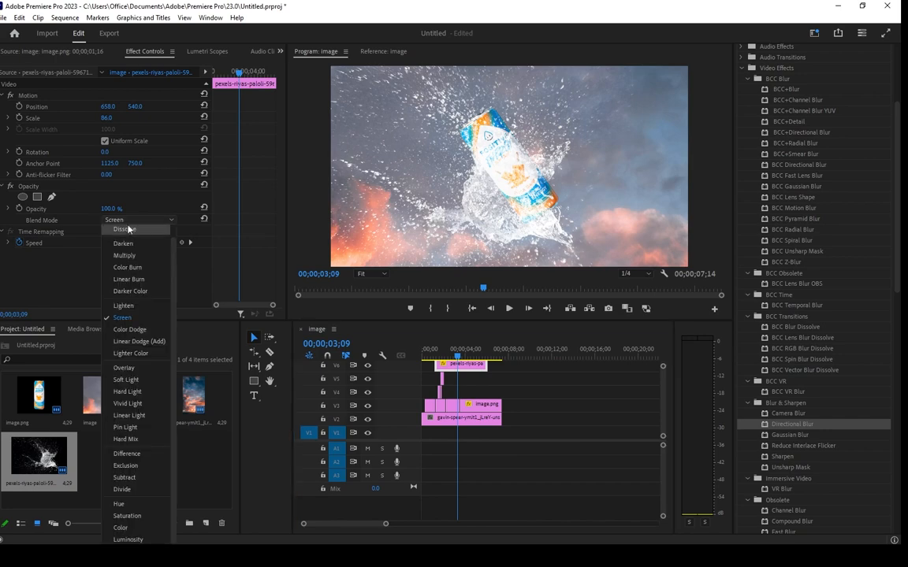
{"action": "left_click", "coordinate": [115, 207]}
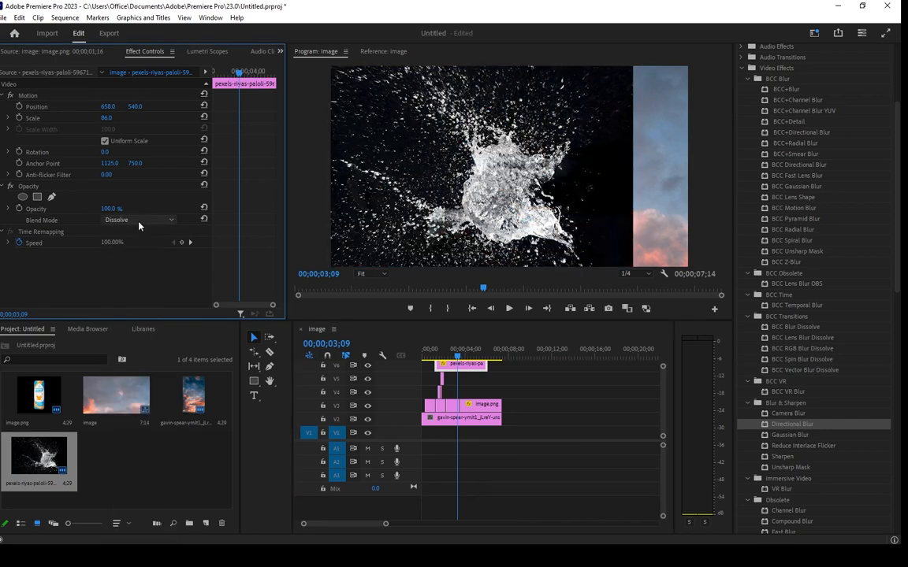
{"action": "left_click", "coordinate": [139, 224]}
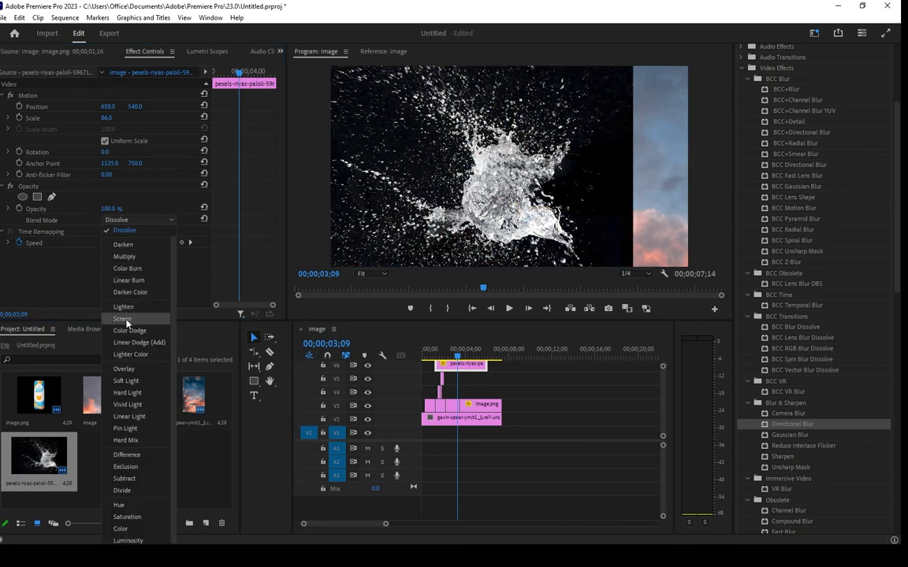
{"action": "left_click", "coordinate": [124, 319]}
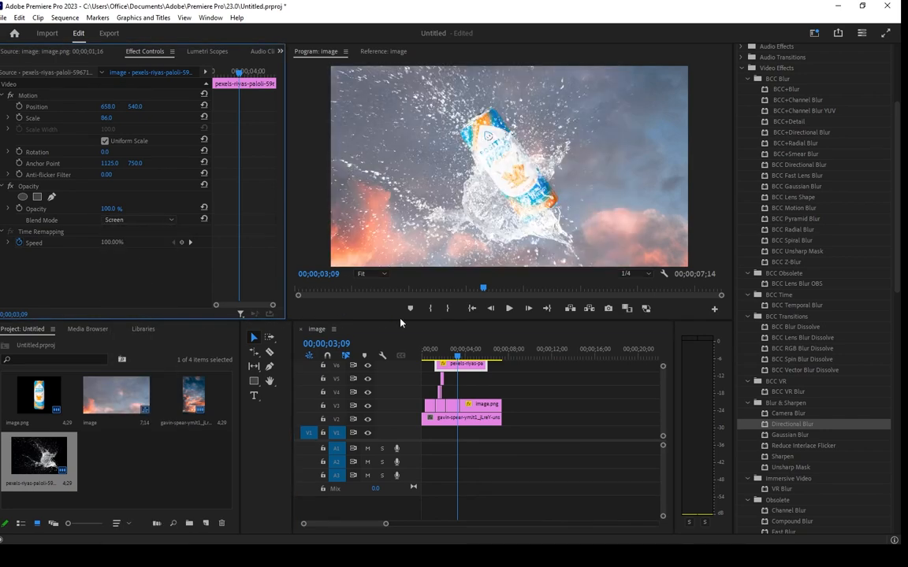
Step: Set the splash clip's scale to 40.0 and move the clip earlier on V6 to start just before 00;00;00;25
{"action": "left_click_drag", "start_coordinate": [457, 357], "coordinate": [436, 362]}
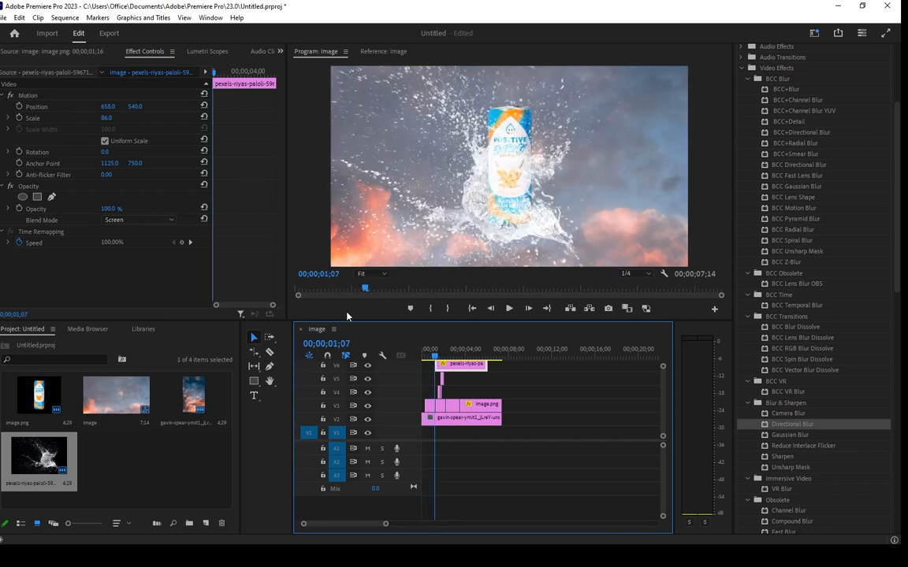
{"action": "left_click_drag", "start_coordinate": [435, 359], "coordinate": [449, 360]}
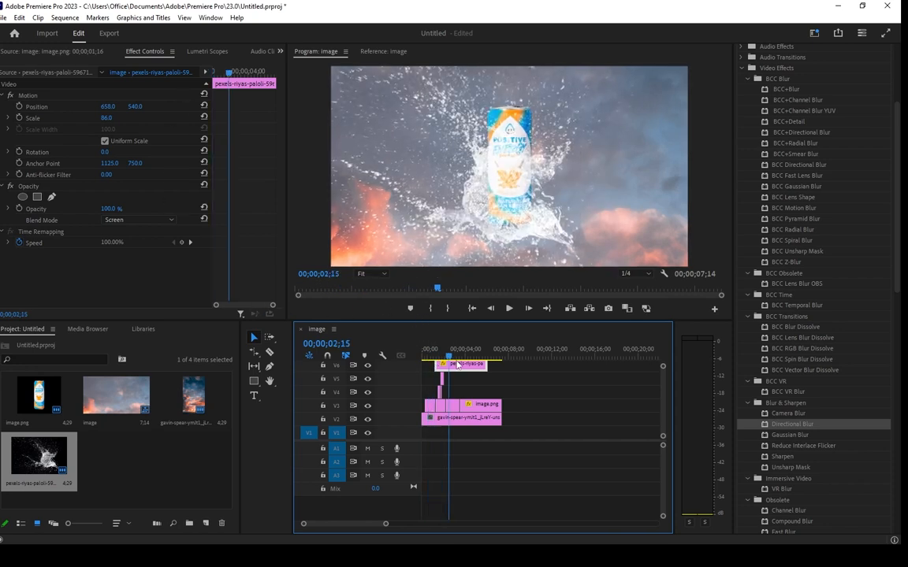
{"action": "left_click_drag", "start_coordinate": [105, 117], "coordinate": [70, 117]}
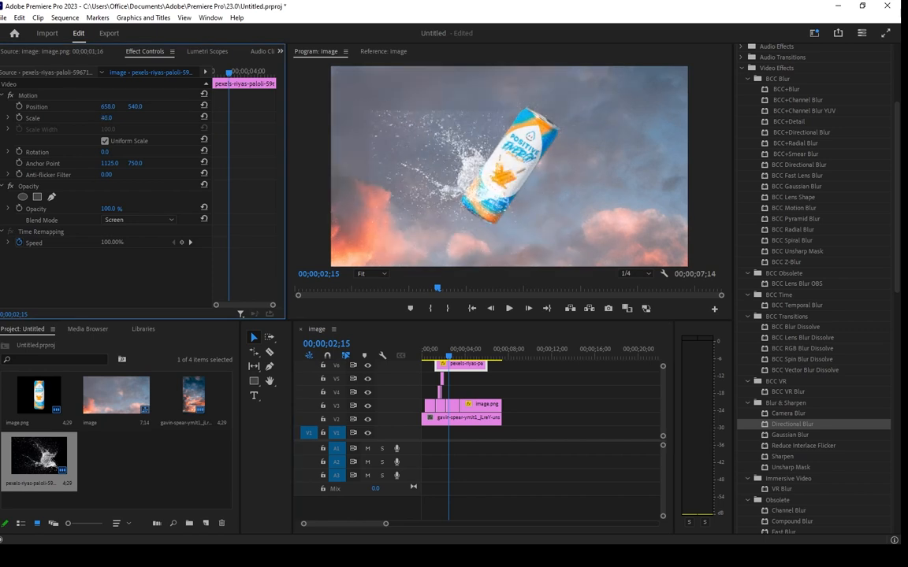
{"action": "mouse_move", "coordinate": [449, 359]}
{"action": "left_mouse_down"}
{"action": "mouse_move", "coordinate": [412, 359]}
{"action": "mouse_move", "coordinate": [443, 367]}
{"action": "mouse_move", "coordinate": [433, 359]}
{"action": "left_mouse_up"}
{"action": "left_click", "coordinate": [436, 360]}
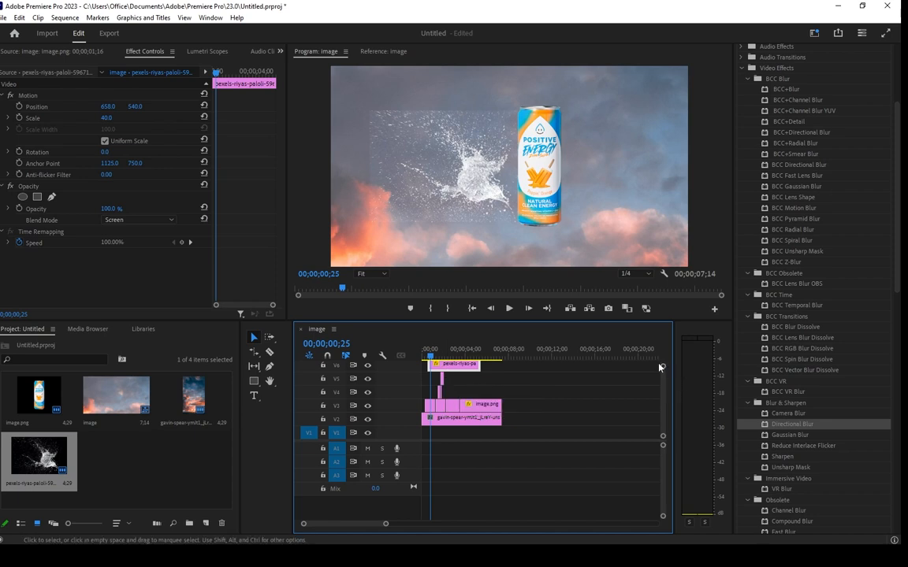
Step: Move the splash clip on V6 to start at about 00;00;01;04, ahead of the can's spin
{"action": "left_click_drag", "start_coordinate": [661, 366], "coordinate": [661, 363]}
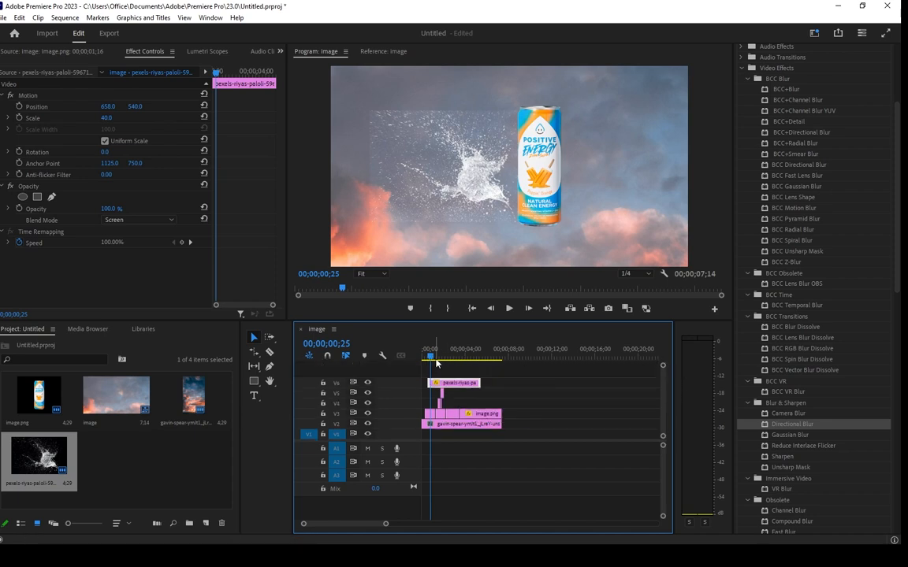
{"action": "left_click_drag", "start_coordinate": [664, 368], "coordinate": [664, 357]}
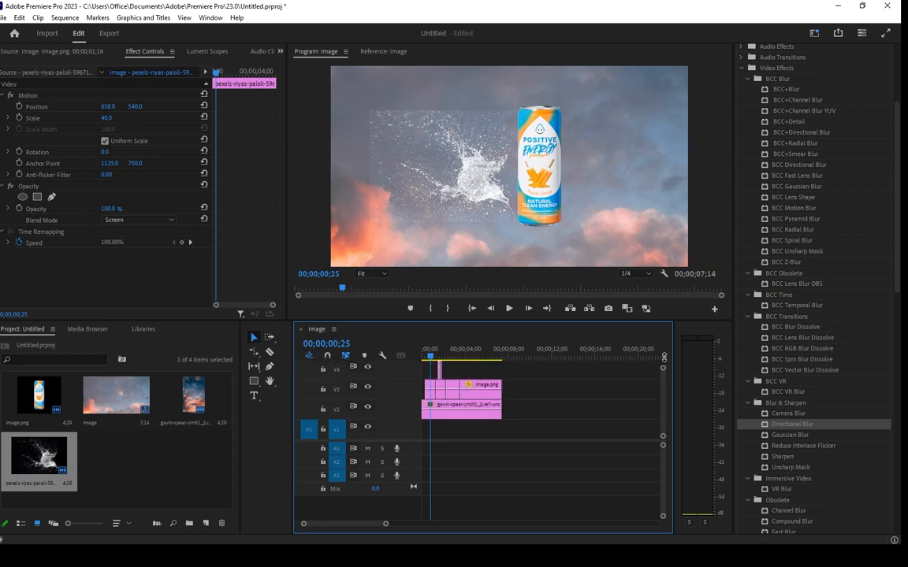
{"action": "key", "text": "equal"}
{"action": "key", "text": "equal"}
{"action": "key", "text": "equal"}
{"action": "key", "text": "equal"}
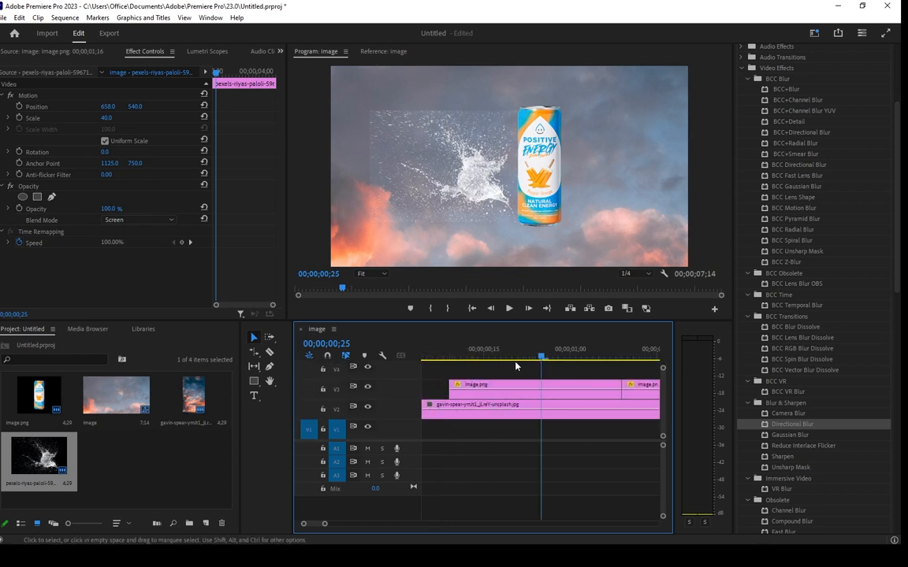
{"action": "left_click_drag", "start_coordinate": [325, 526], "coordinate": [339, 525]}
{"action": "left_click", "coordinate": [523, 355]}
{"action": "left_click_drag", "start_coordinate": [522, 354], "coordinate": [525, 355]}
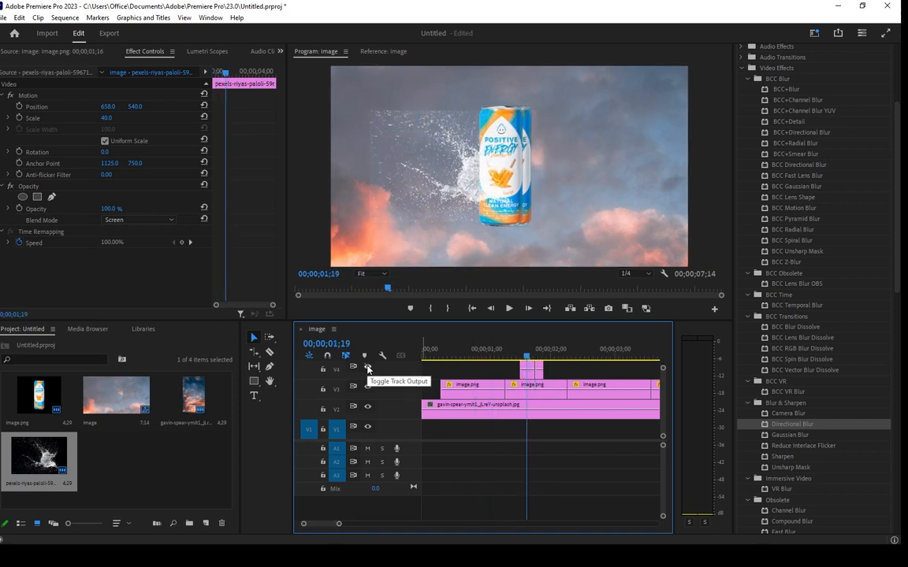
{"action": "left_click_drag", "start_coordinate": [663, 368], "coordinate": [664, 364]}
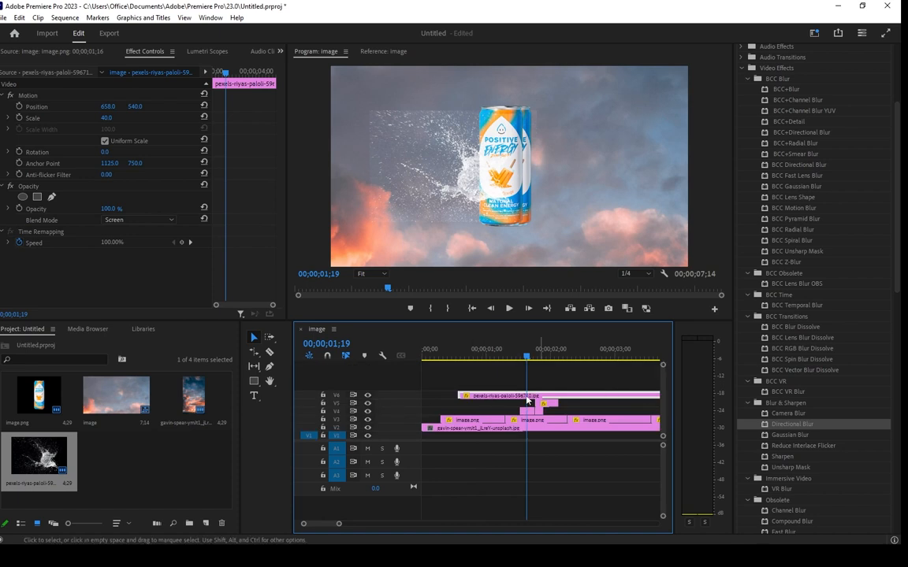
{"action": "left_click_drag", "start_coordinate": [471, 367], "coordinate": [495, 361]}
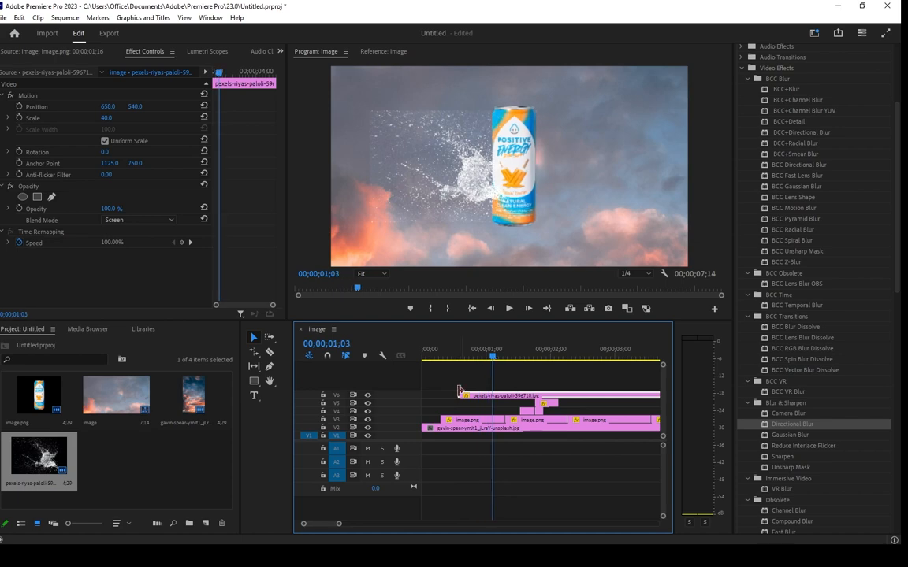
{"action": "left_click_drag", "start_coordinate": [466, 395], "coordinate": [525, 360]}
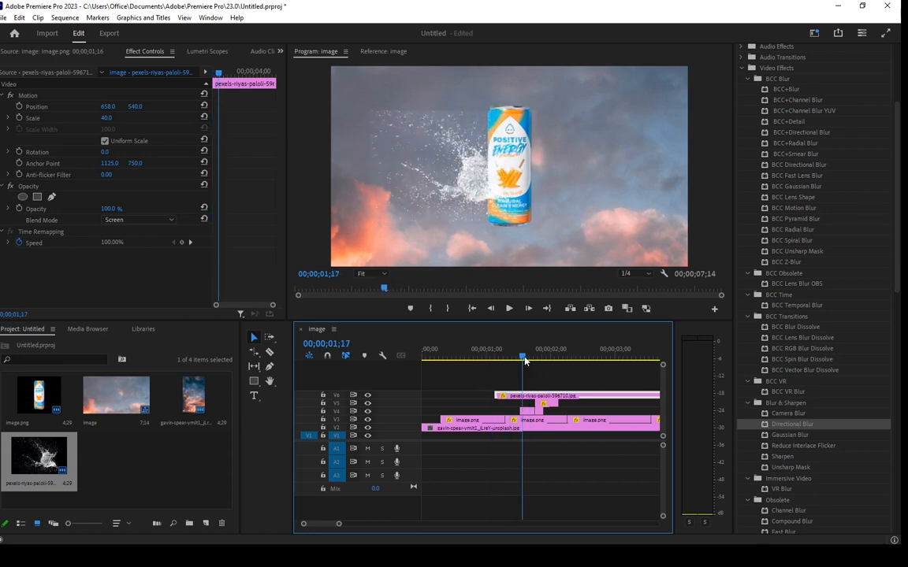
Step: Keyframe the splash's Position from 821.0, -296.0 at 00;00;01;06 to 821.0, 540.0 at 00;00;01;17
{"action": "left_click_drag", "start_coordinate": [107, 108], "coordinate": [180, 107]}
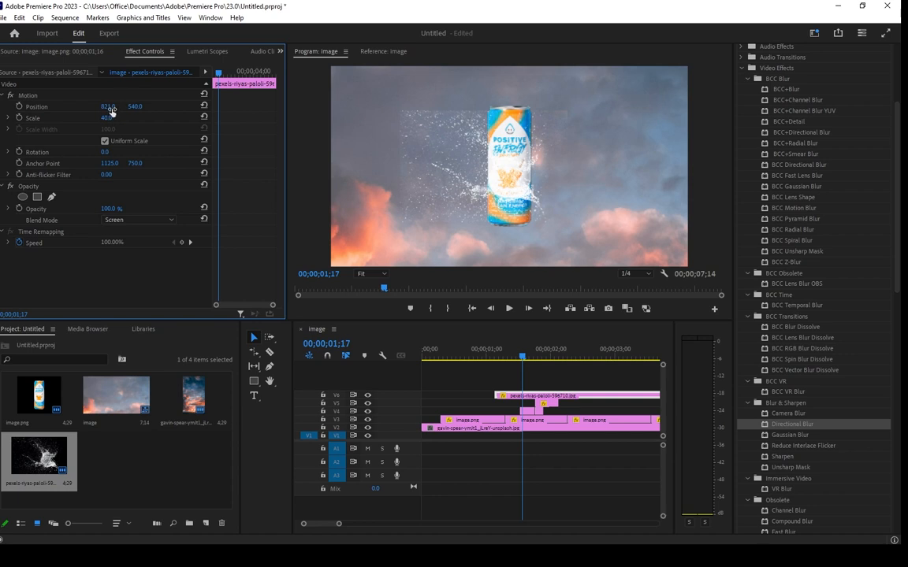
{"action": "left_click", "coordinate": [19, 107]}
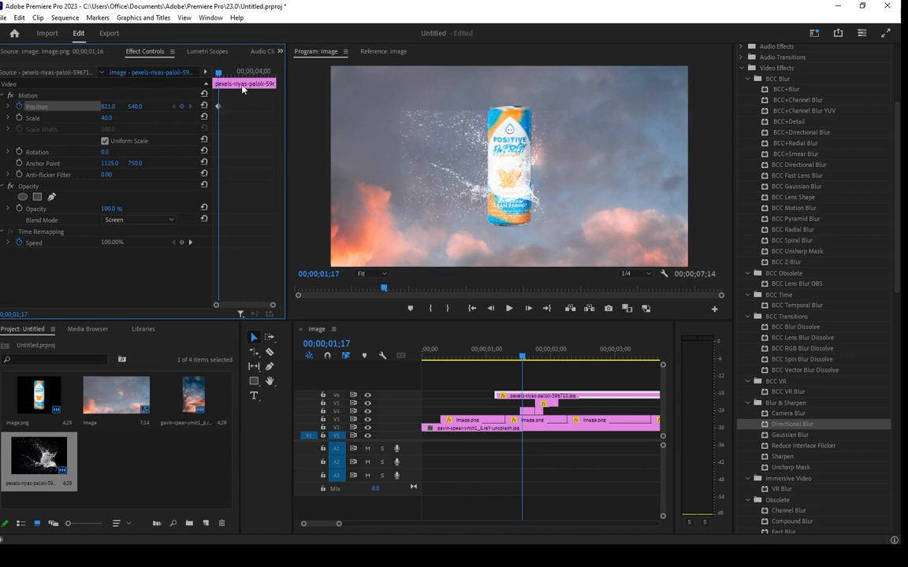
{"action": "left_click_drag", "start_coordinate": [218, 75], "coordinate": [213, 74]}
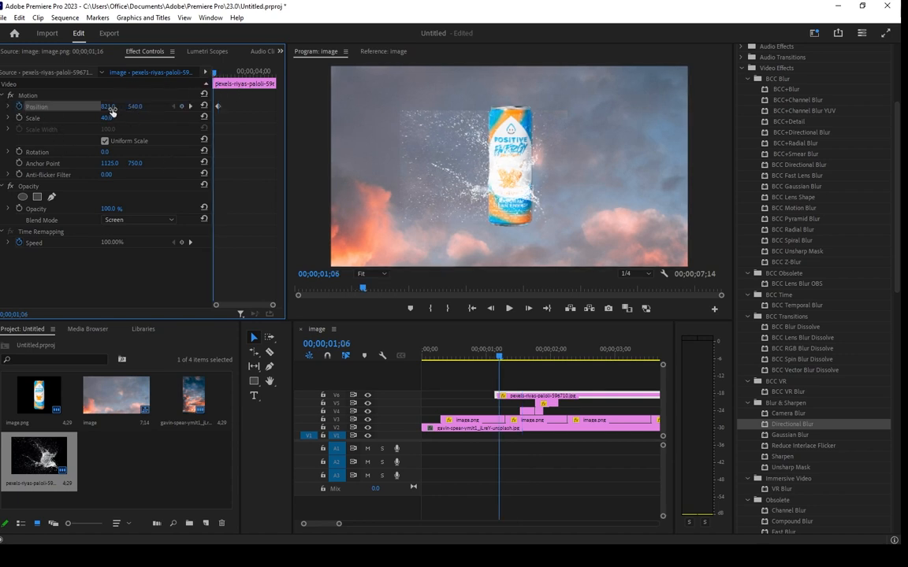
{"action": "mouse_move", "coordinate": [112, 109]}
{"action": "left_mouse_down"}
{"action": "mouse_move", "coordinate": [128, 107]}
{"action": "mouse_move", "coordinate": [78, 107]}
{"action": "mouse_move", "coordinate": [156, 84]}
{"action": "mouse_move", "coordinate": [118, 106]}
{"action": "left_mouse_up"}
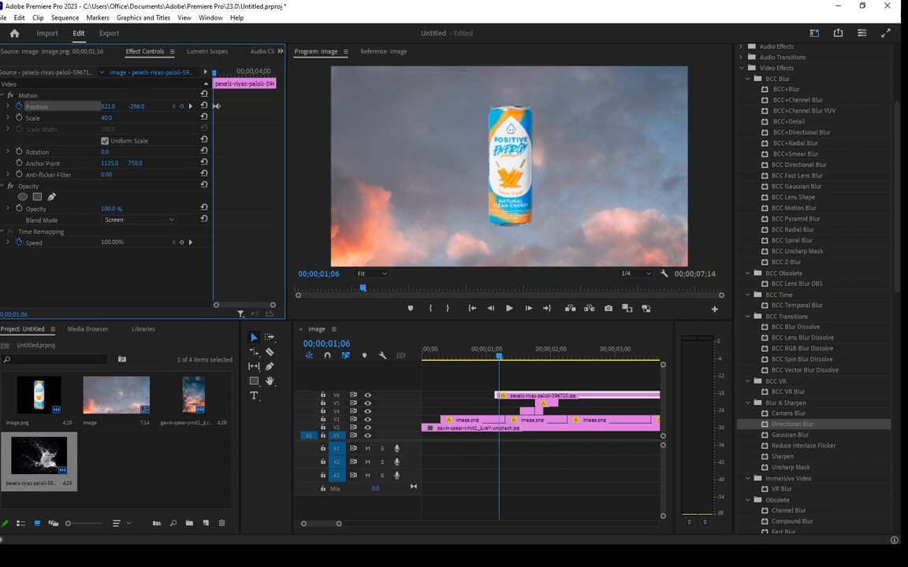
Step: Ease the splash's final Position keyframe and steepen its velocity curve for a fast start and slow finish
{"action": "right_click", "coordinate": [217, 107]}
{"action": "mouse_move", "coordinate": [270, 196]}
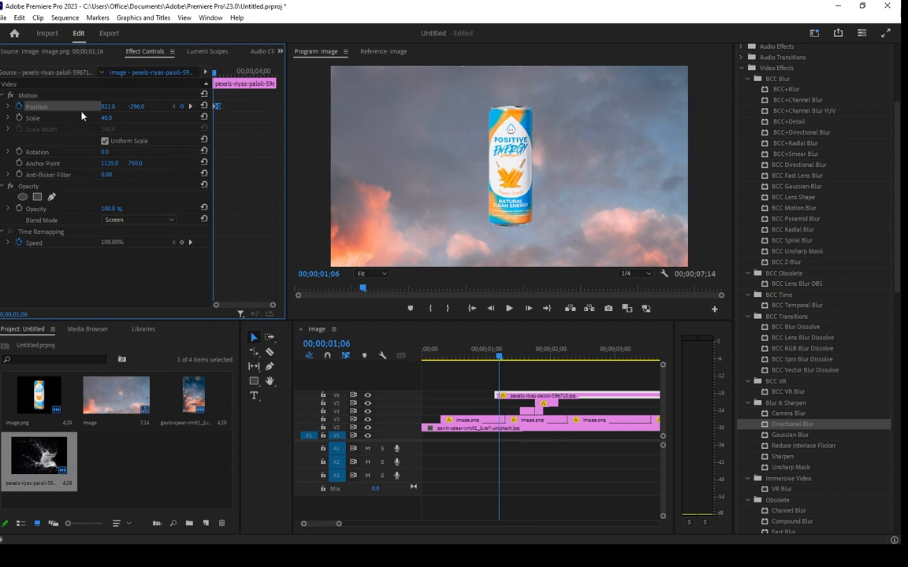
{"action": "left_click", "coordinate": [10, 106]}
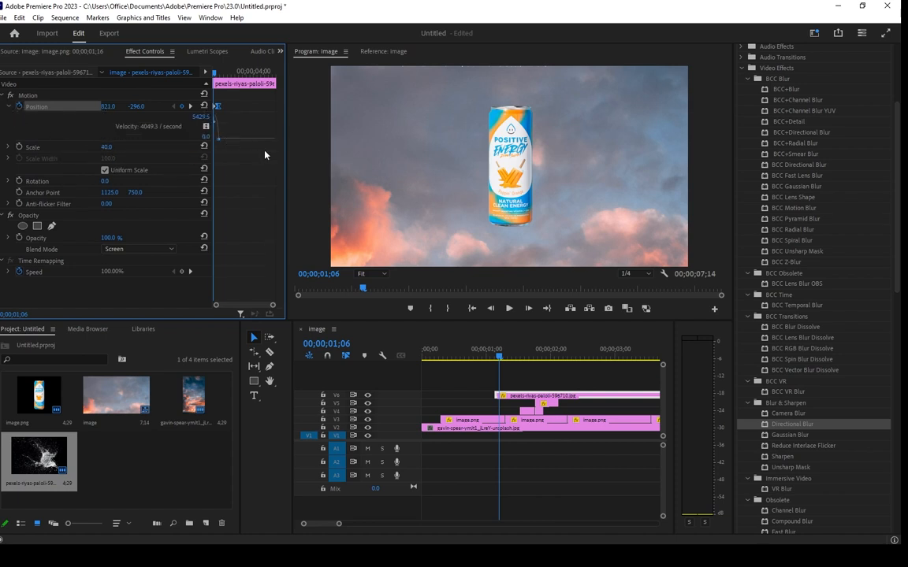
{"action": "left_click_drag", "start_coordinate": [273, 305], "coordinate": [252, 305]}
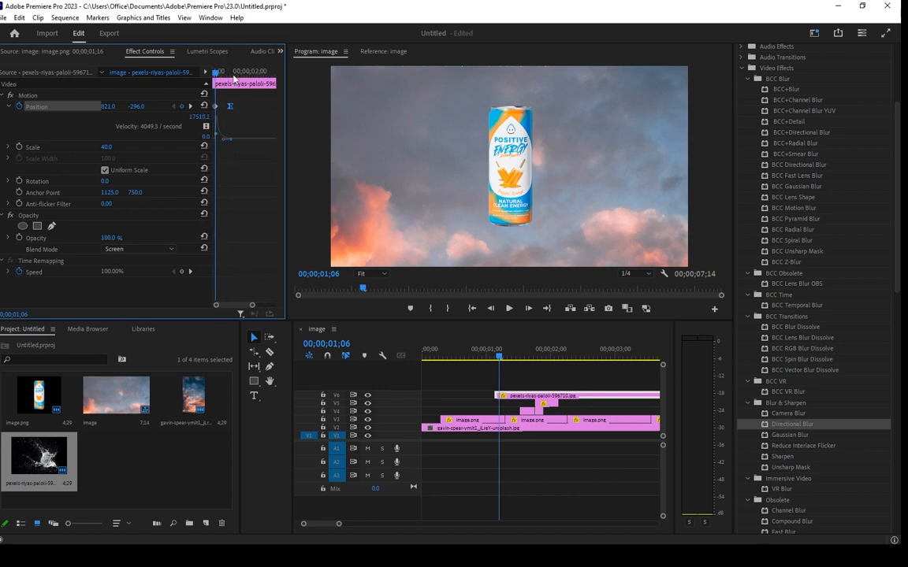
Step: Play back the splash drop from the sequence start with the preview maximized, then restore the workspace
{"action": "key", "text": "Left"}
{"action": "key", "text": "Left"}
{"action": "left_click", "coordinate": [466, 369]}
{"action": "key", "text": "Home"}
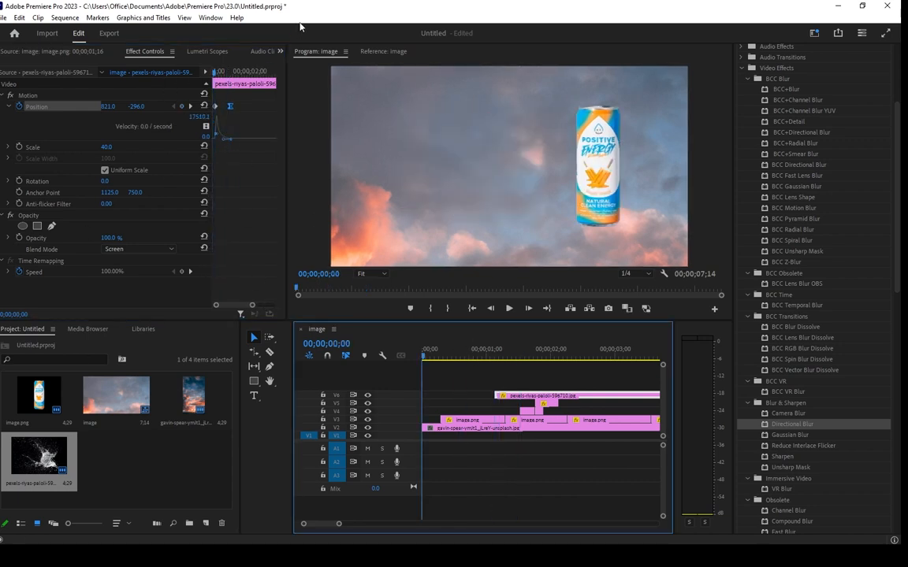
{"action": "key", "text": "grave"}
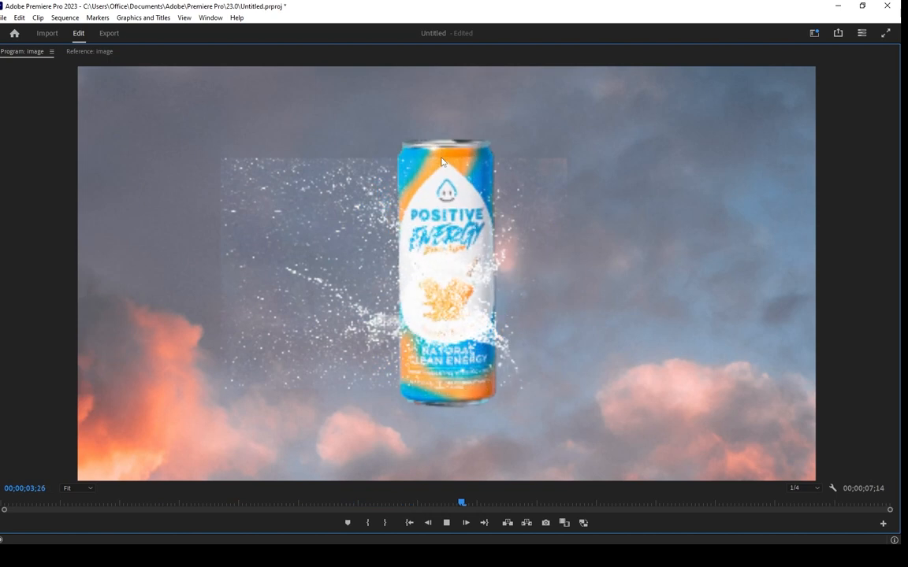
{"action": "key", "text": "grave"}
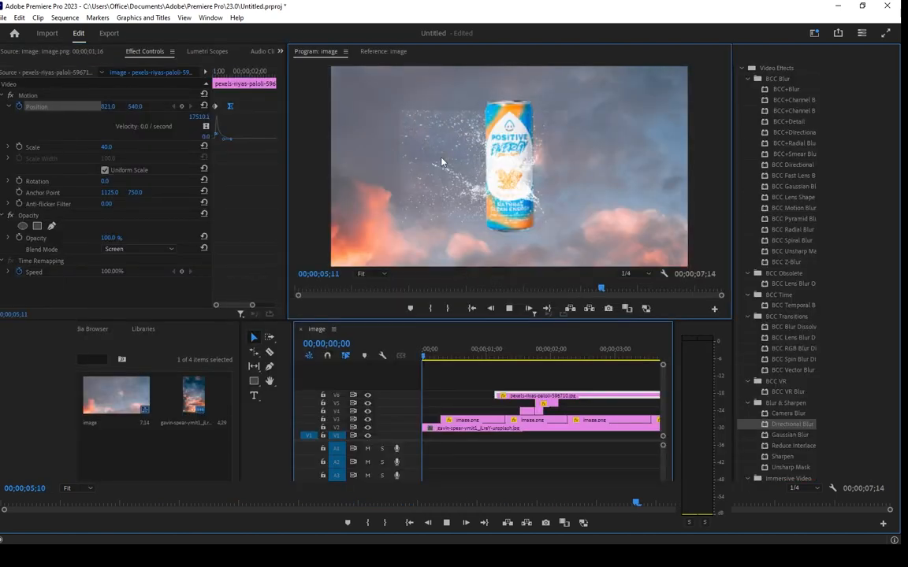
Step: Add an elliptical opacity mask to the splash at 00;00;01;13, enlarge it around the whole can, and set its feather to 283.0
{"action": "left_click_drag", "start_coordinate": [508, 358], "coordinate": [516, 359]}
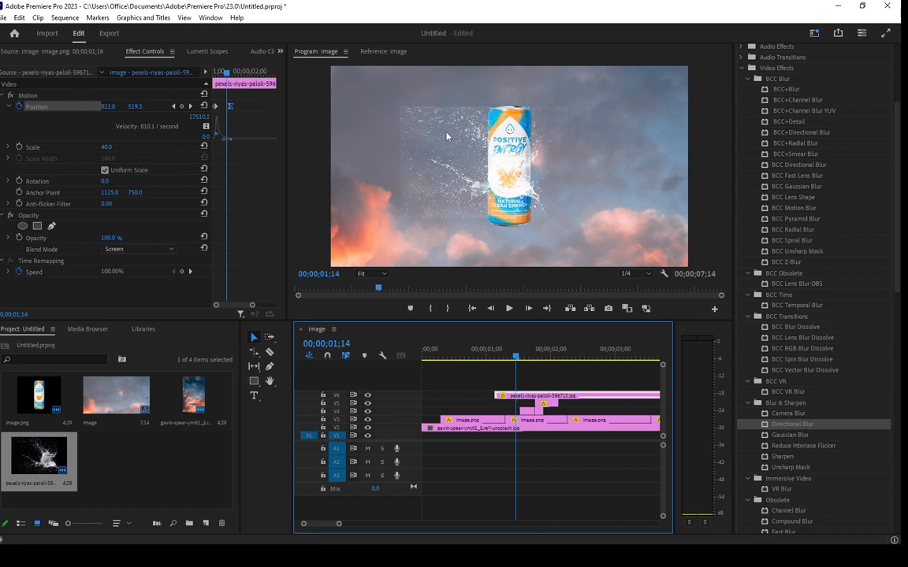
{"action": "key", "text": "Left"}
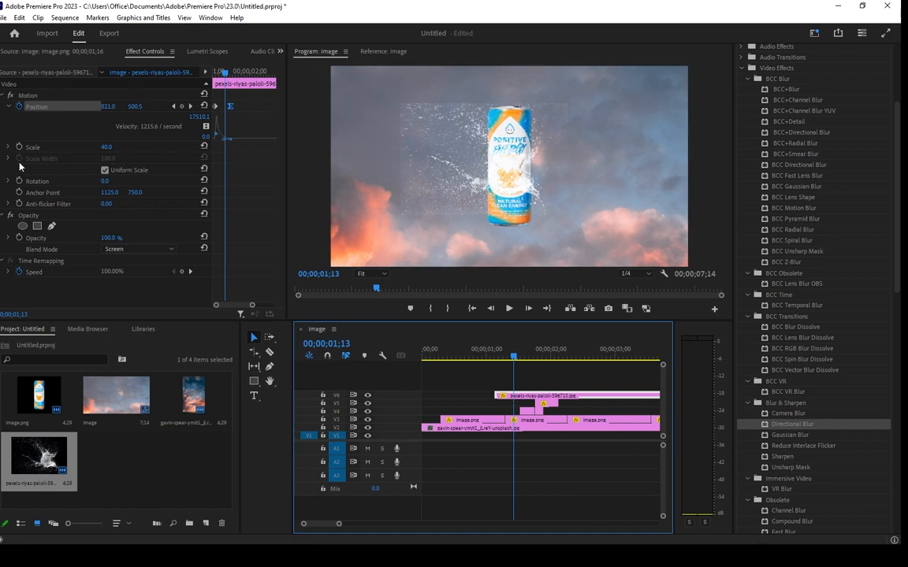
{"action": "left_click", "coordinate": [23, 226]}
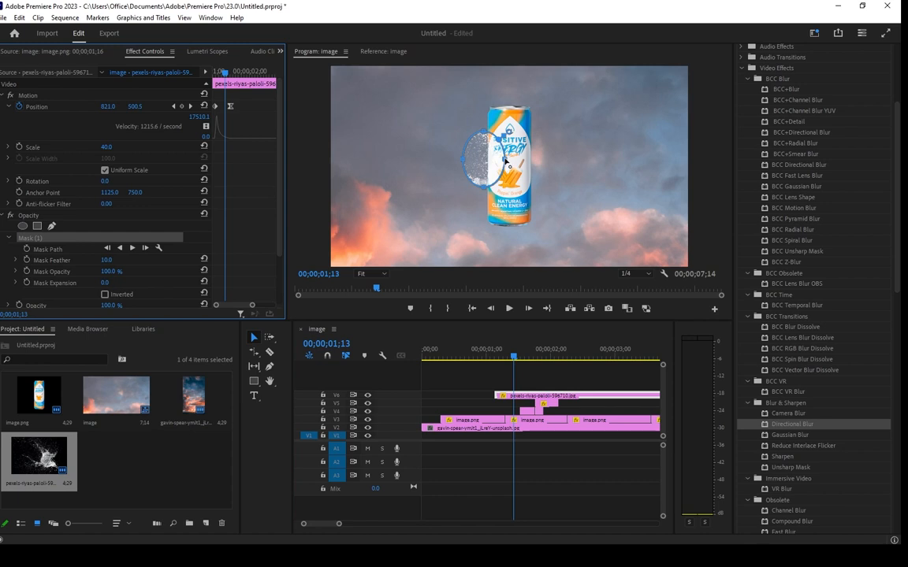
{"action": "left_click_drag", "start_coordinate": [505, 161], "coordinate": [539, 149]}
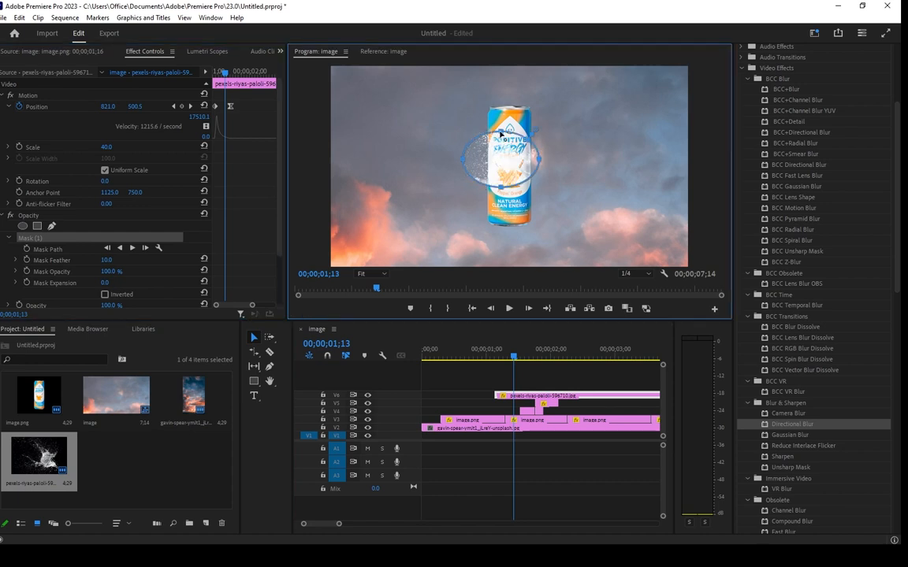
{"action": "left_click_drag", "start_coordinate": [501, 114], "coordinate": [501, 103]}
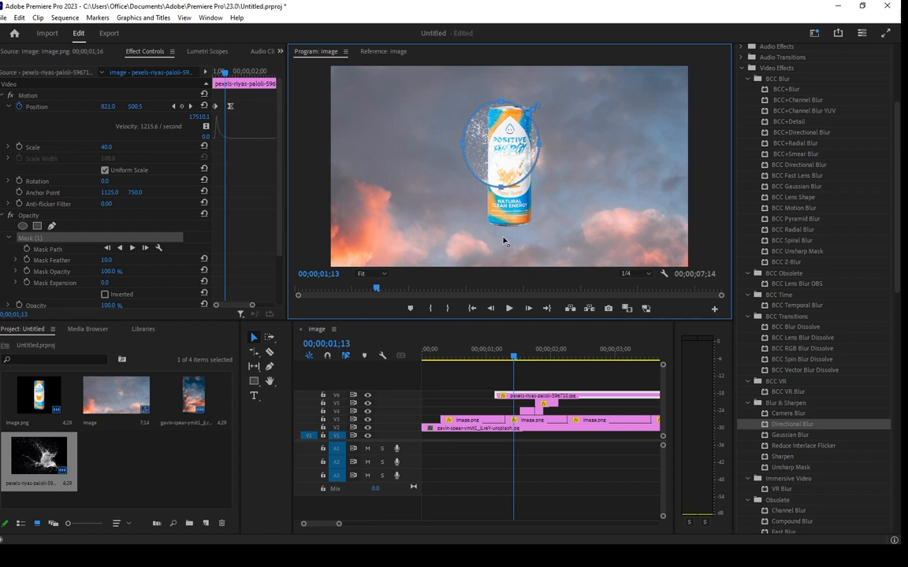
{"action": "left_click_drag", "start_coordinate": [501, 187], "coordinate": [504, 240]}
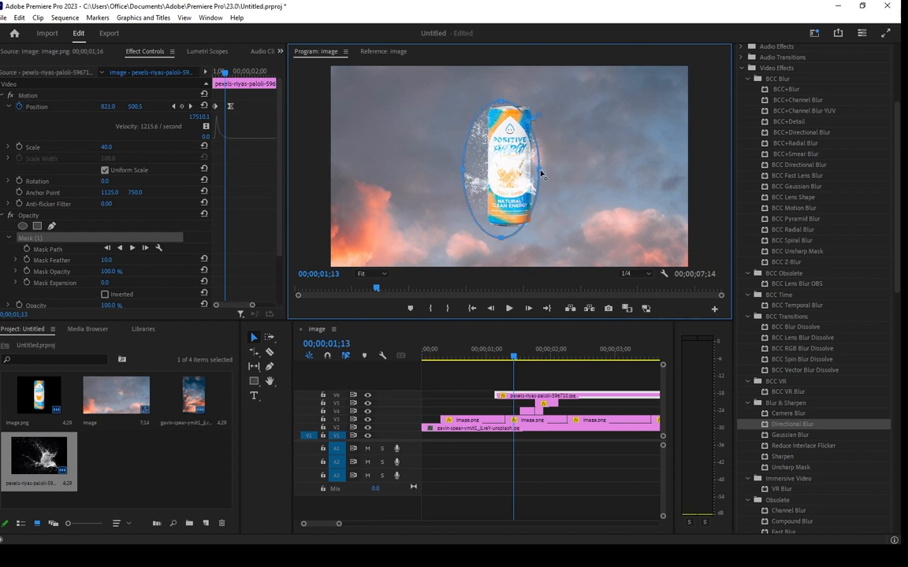
{"action": "left_click_drag", "start_coordinate": [542, 175], "coordinate": [564, 173]}
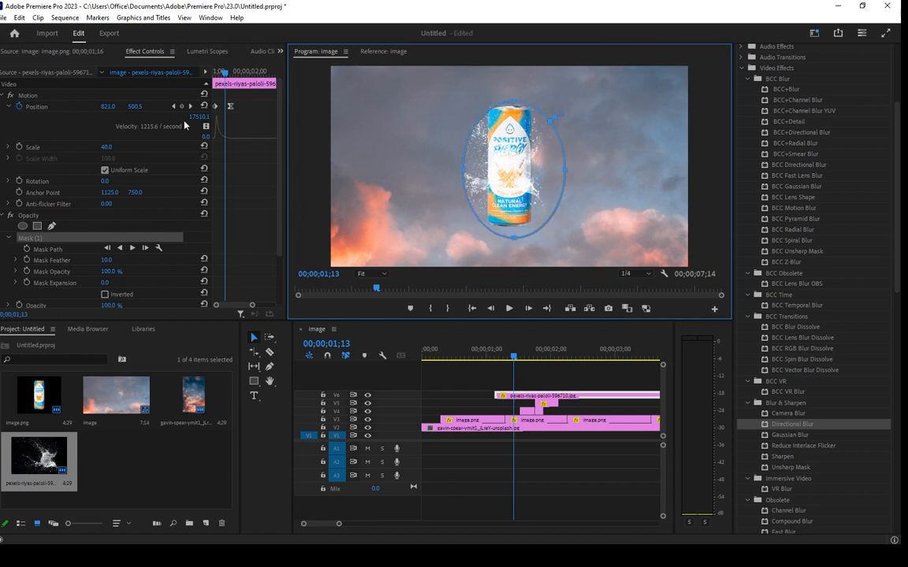
{"action": "left_click_drag", "start_coordinate": [106, 261], "coordinate": [109, 261]}
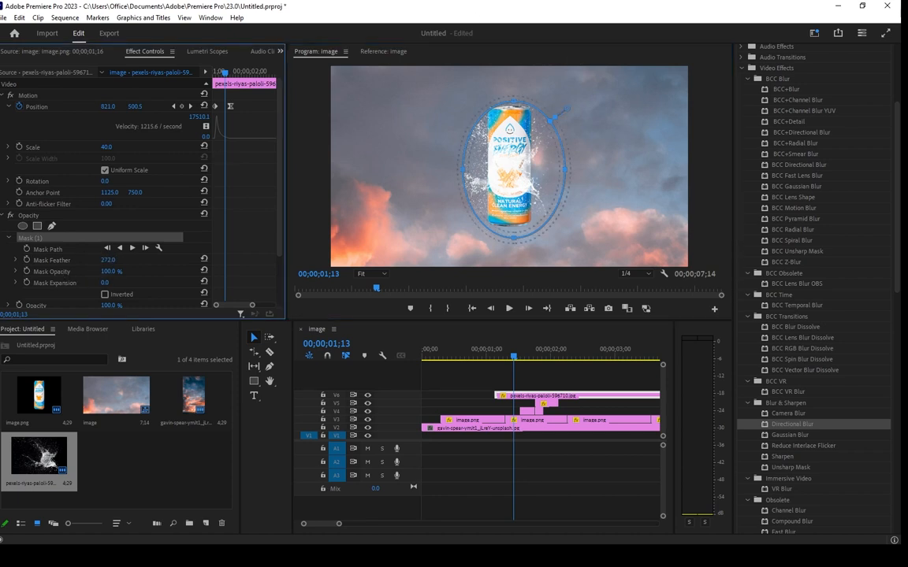
Step: Play back the masked splash together with the can's move and spin
{"action": "left_click_drag", "start_coordinate": [519, 359], "coordinate": [449, 361]}
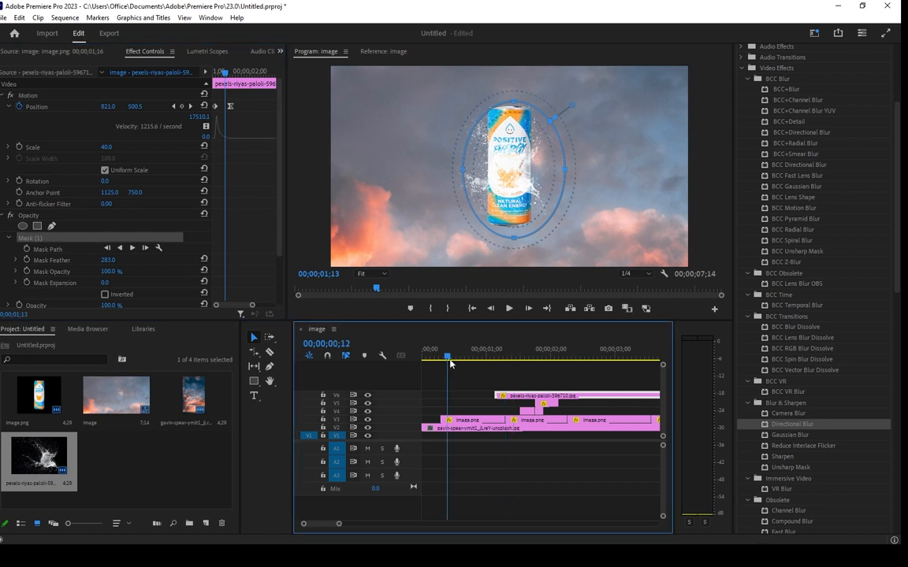
{"action": "key", "text": "space"}
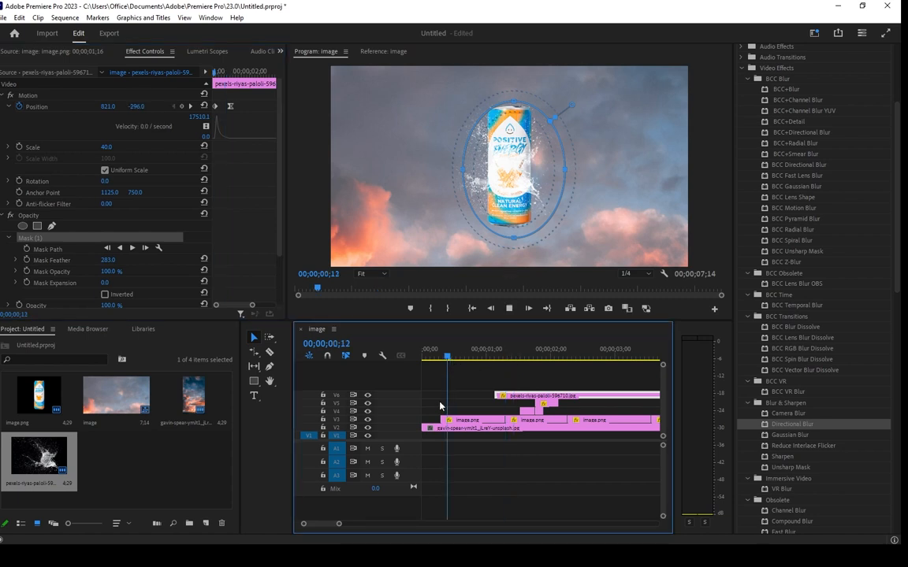
{"action": "key", "text": "Home"}
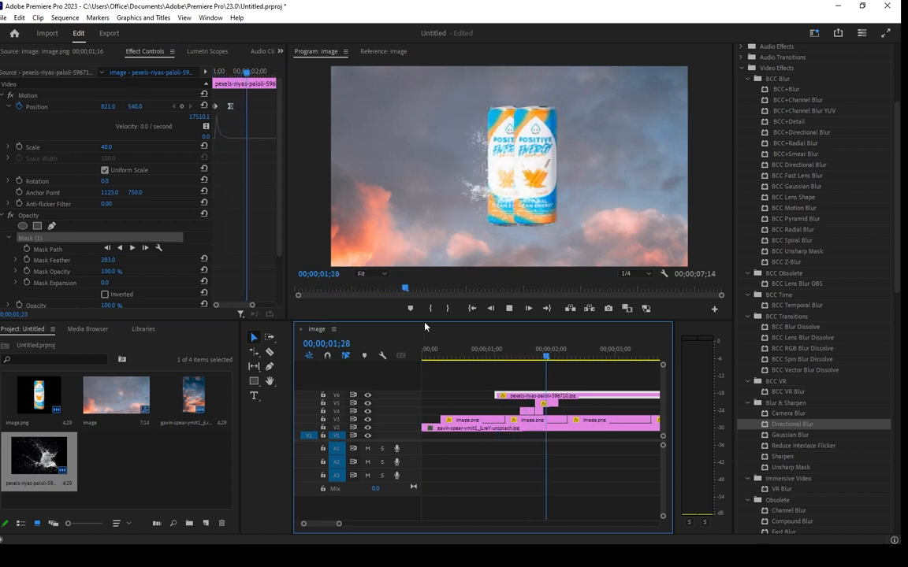
{"action": "key", "text": "space"}
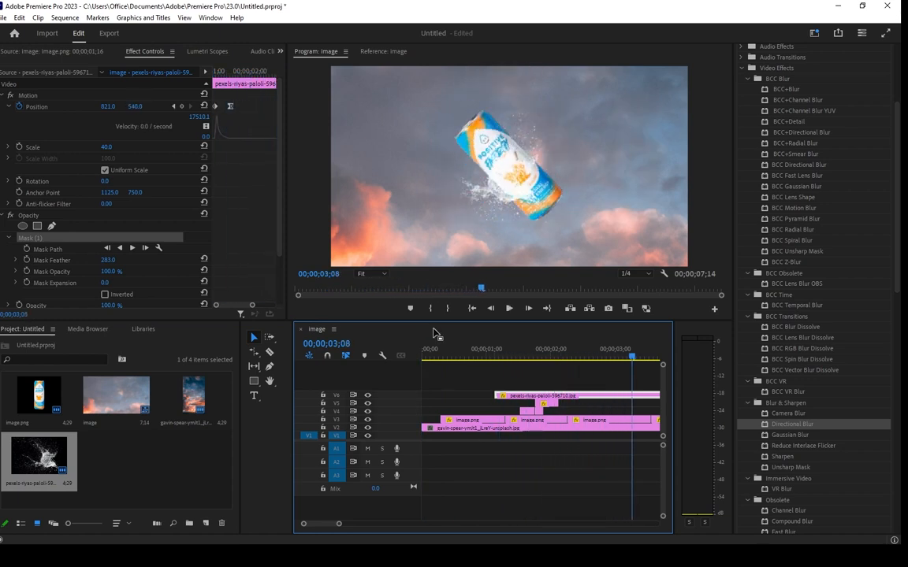
Step: Try moving the splash clip to track V1 beneath the sky background
{"action": "left_click_drag", "start_coordinate": [486, 356], "coordinate": [500, 436]}
{"action": "left_click", "coordinate": [505, 356]}
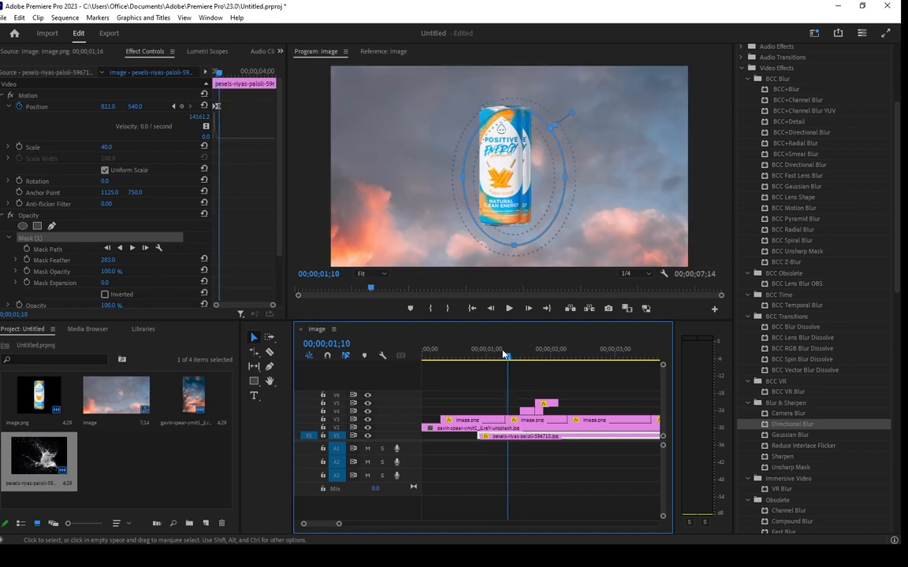
{"action": "left_click_drag", "start_coordinate": [505, 356], "coordinate": [531, 361]}
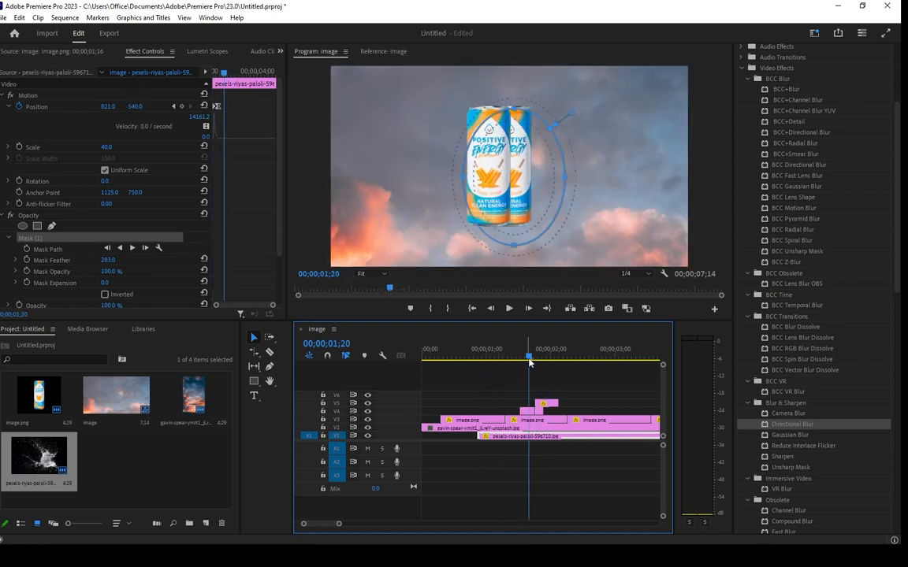
{"action": "key", "text": "ctrl+z"}
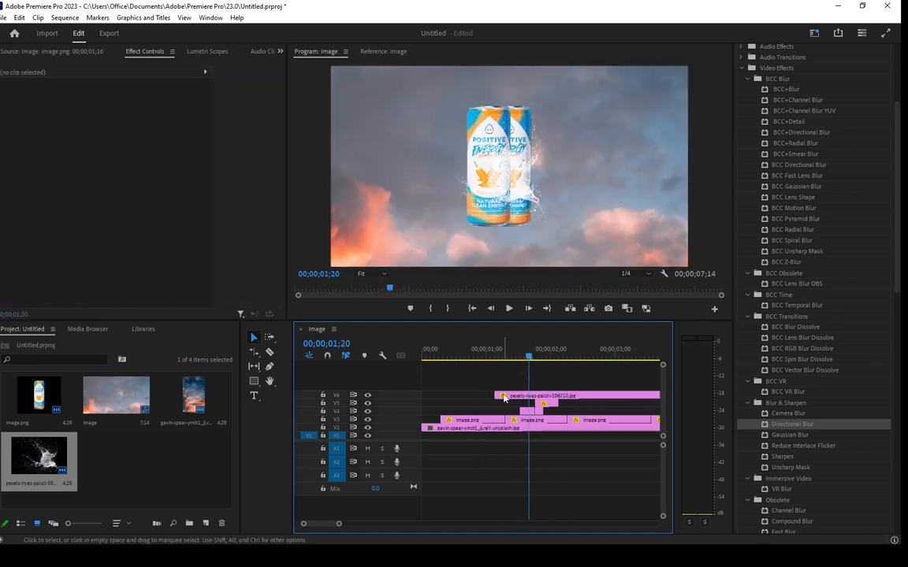
{"action": "left_click_drag", "start_coordinate": [505, 400], "coordinate": [464, 455]}
{"action": "key", "text": "ctrl+z"}
Step: Place the sky background on V1 and the splash on V2 behind the can, starting at about 00;00;01;08, and play the sequence
{"action": "mouse_move", "coordinate": [534, 396]}
{"action": "left_mouse_down"}
{"action": "mouse_move", "coordinate": [474, 433]}
{"action": "mouse_move", "coordinate": [550, 427]}
{"action": "mouse_move", "coordinate": [539, 411]}
{"action": "left_mouse_up"}
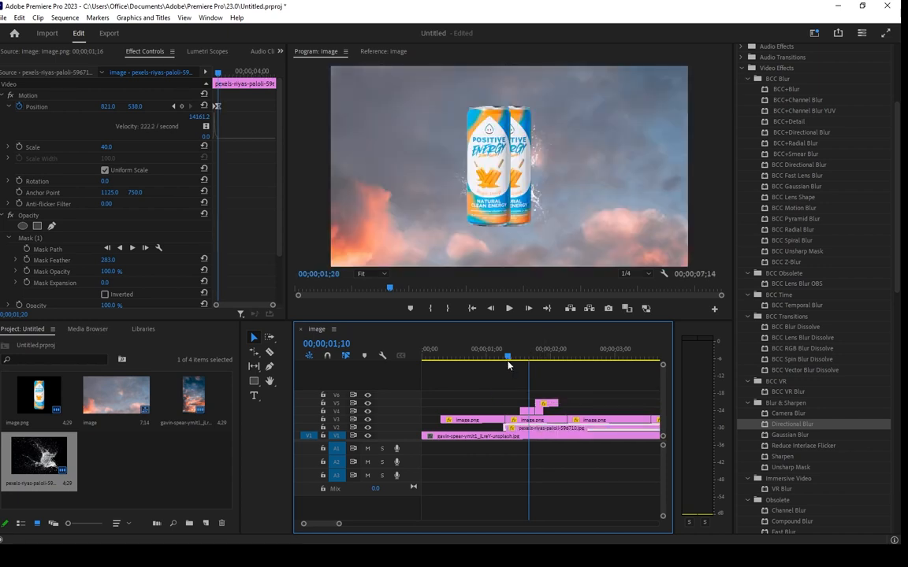
{"action": "left_click", "coordinate": [476, 358]}
{"action": "left_click_drag", "start_coordinate": [476, 370], "coordinate": [393, 368]}
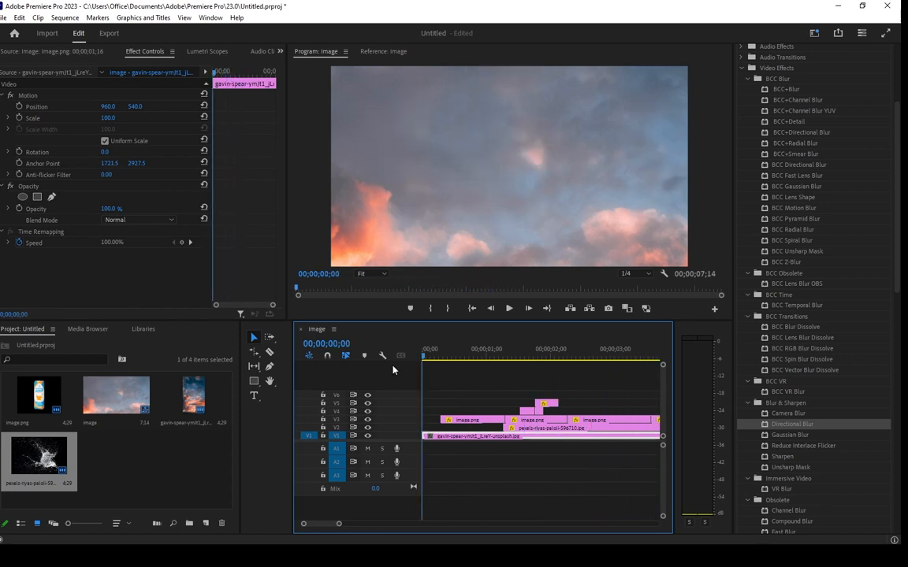
{"action": "key", "text": "space"}
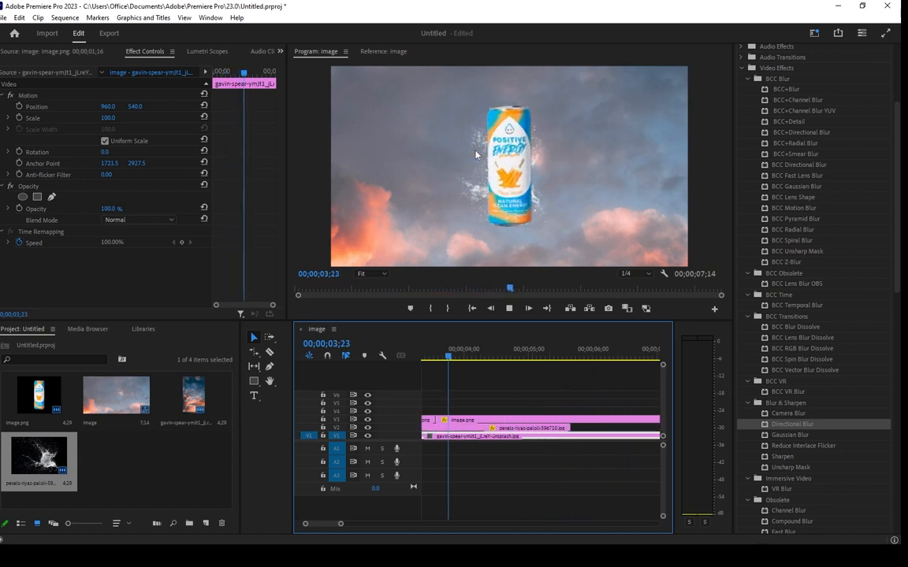
Step: Examine the effect settings of the last can clip and the splash clip at 00;00;04;10
{"action": "key", "text": "space"}
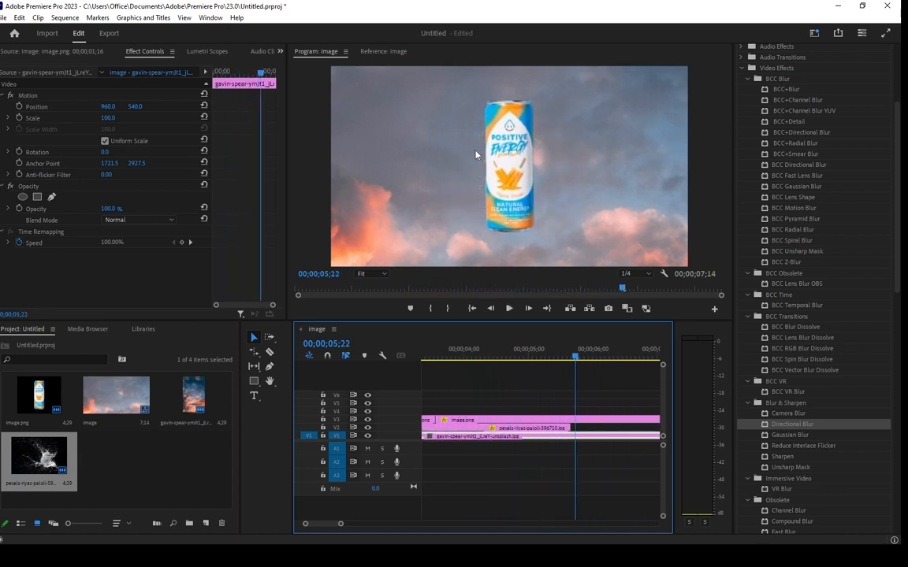
{"action": "key", "text": "minus"}
{"action": "key", "text": "minus"}
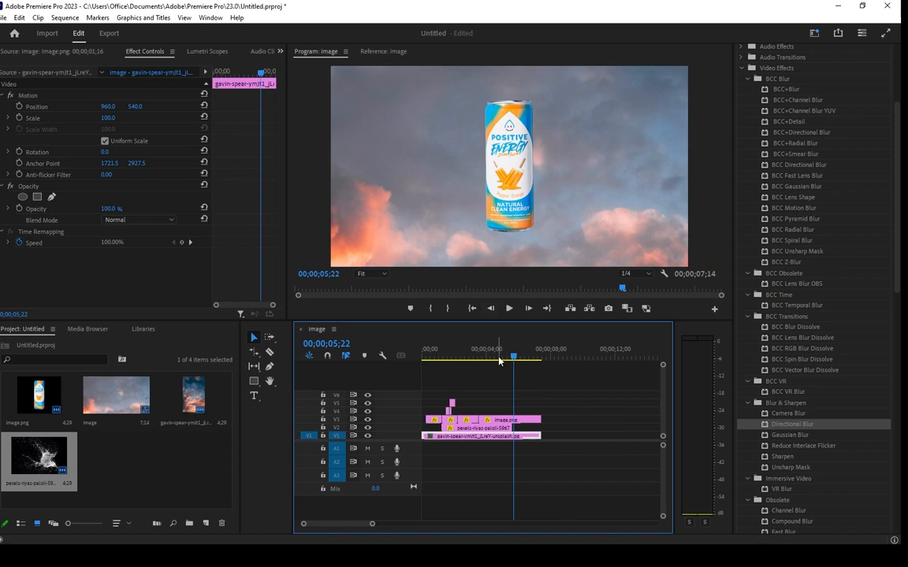
{"action": "mouse_move", "coordinate": [499, 360]}
{"action": "left_mouse_down"}
{"action": "mouse_move", "coordinate": [427, 360]}
{"action": "mouse_move", "coordinate": [499, 360]}
{"action": "mouse_move", "coordinate": [482, 360]}
{"action": "mouse_move", "coordinate": [491, 360]}
{"action": "left_mouse_up"}
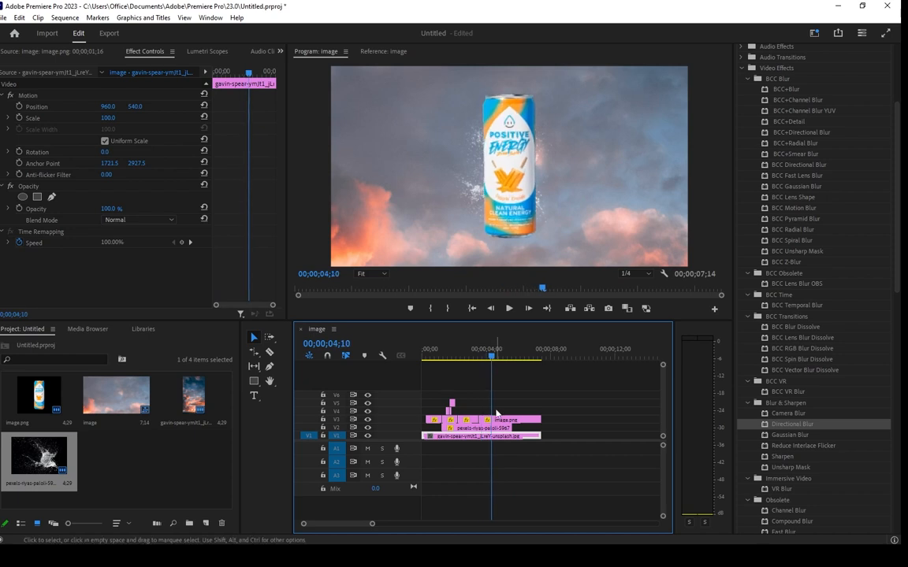
{"action": "left_click", "coordinate": [501, 421]}
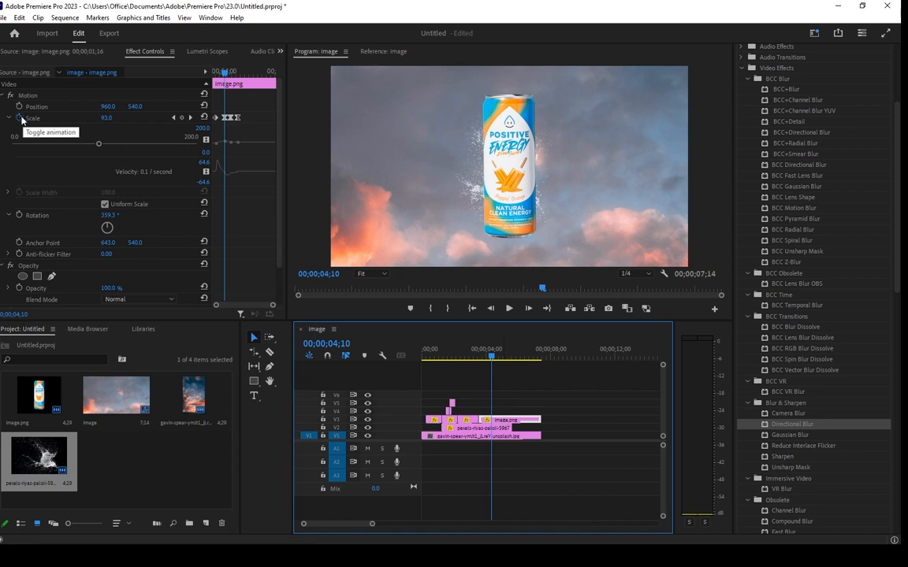
{"action": "left_click", "coordinate": [474, 430]}
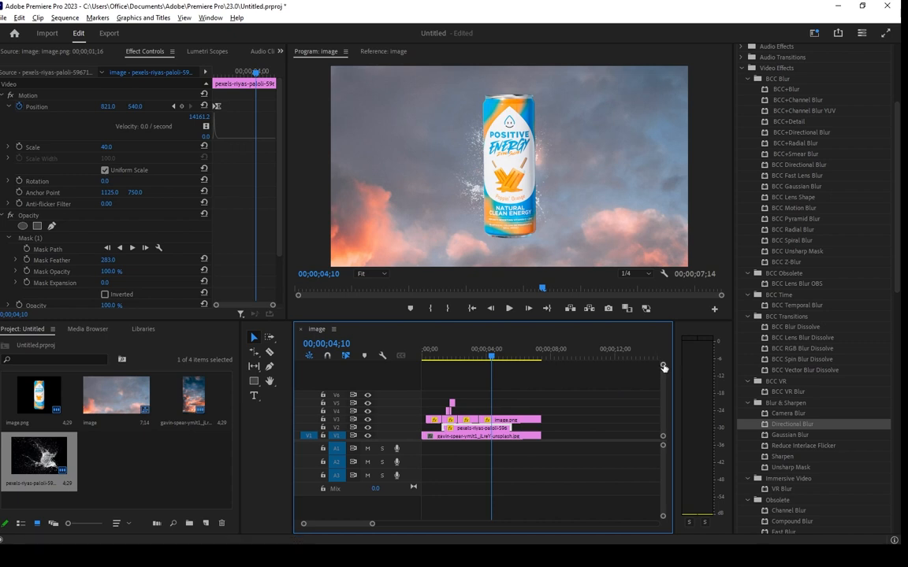
Step: Enlarge the video tracks, check V2's visibility, and split the splash clip just after 00;00;04;10
{"action": "left_click_drag", "start_coordinate": [662, 365], "coordinate": [666, 364]}
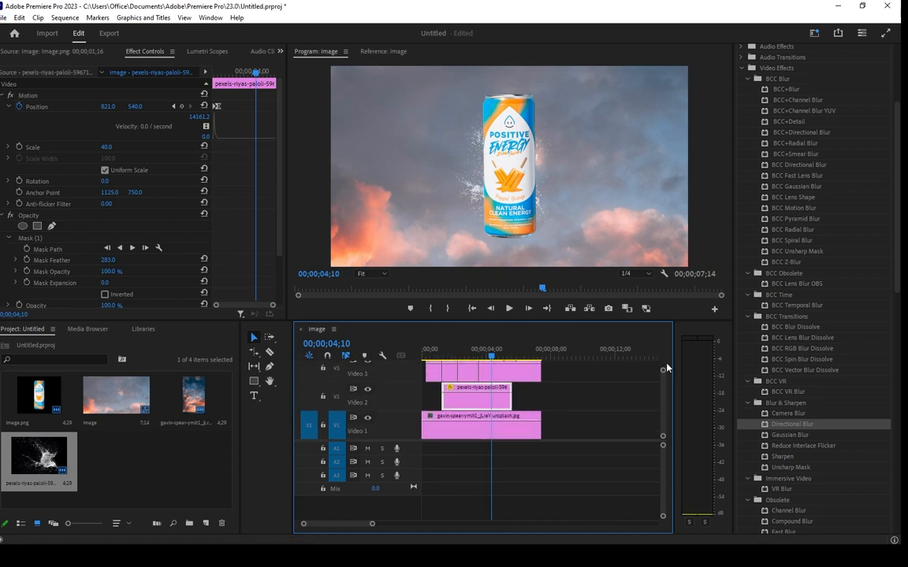
{"action": "left_click", "coordinate": [367, 390]}
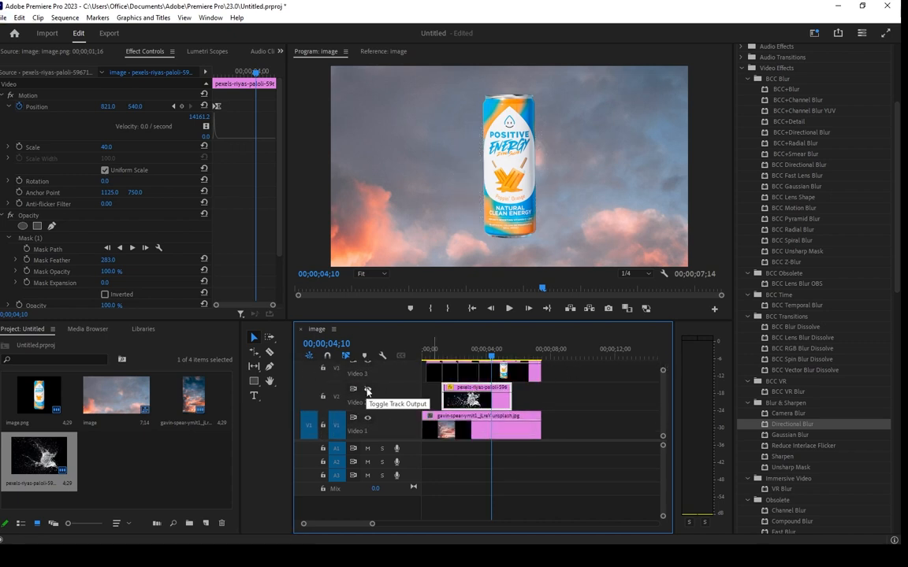
{"action": "left_click", "coordinate": [367, 390]}
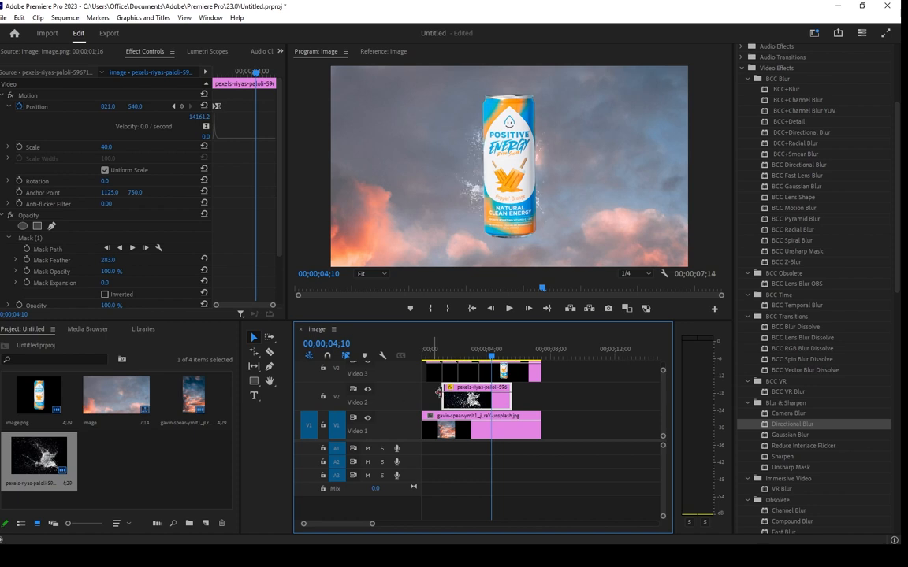
{"action": "key", "text": "c"}
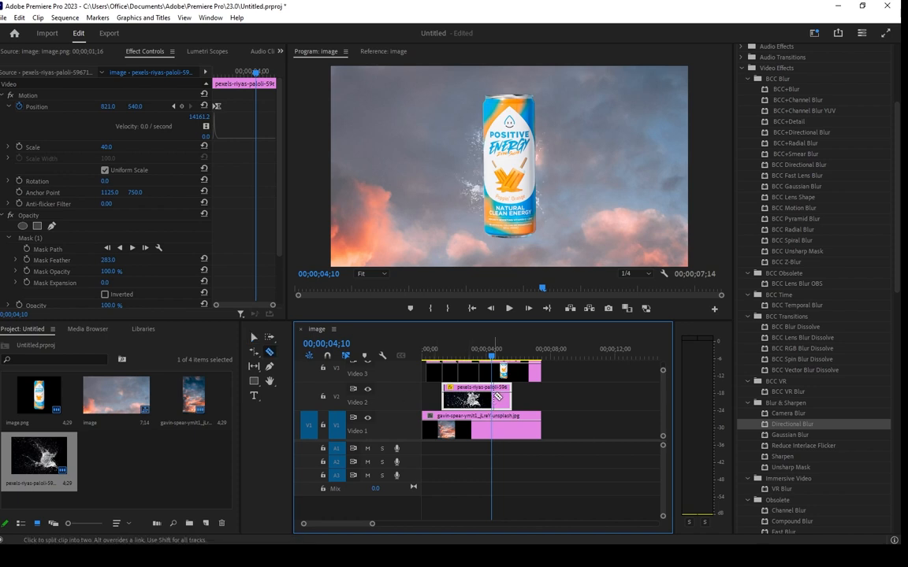
{"action": "left_click", "coordinate": [493, 401]}
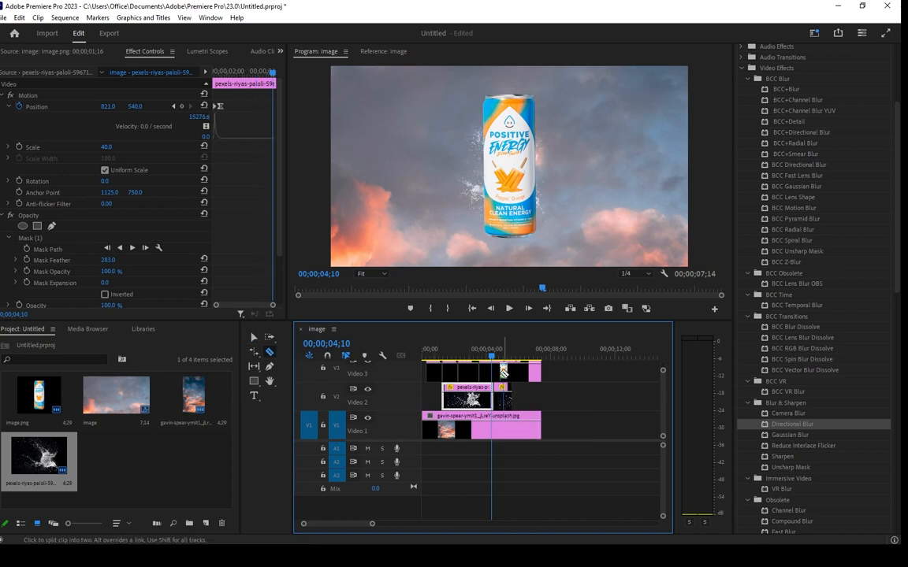
{"action": "left_click", "coordinate": [253, 338]}
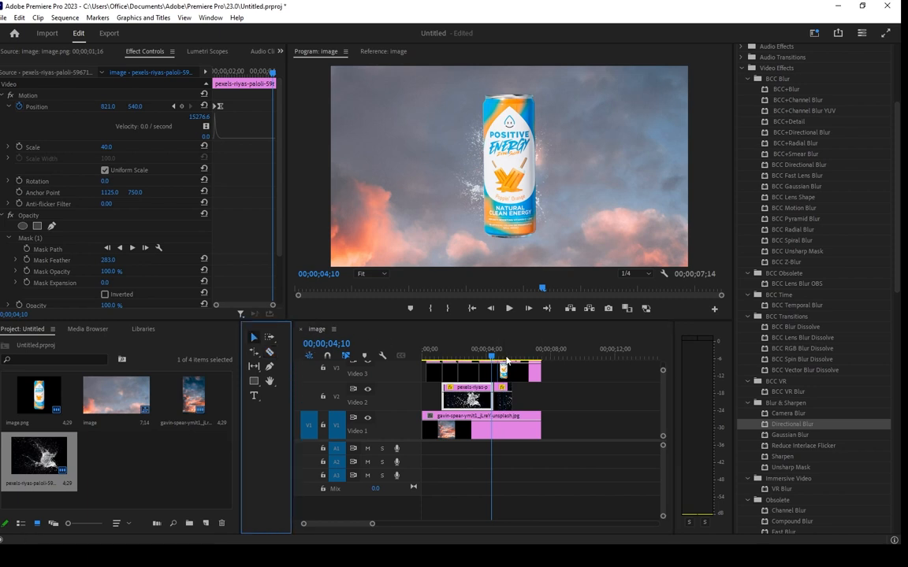
Step: Remove all Position keyframes from the second splash segment at 00;00;04;26
{"action": "left_click_drag", "start_coordinate": [496, 359], "coordinate": [505, 360]}
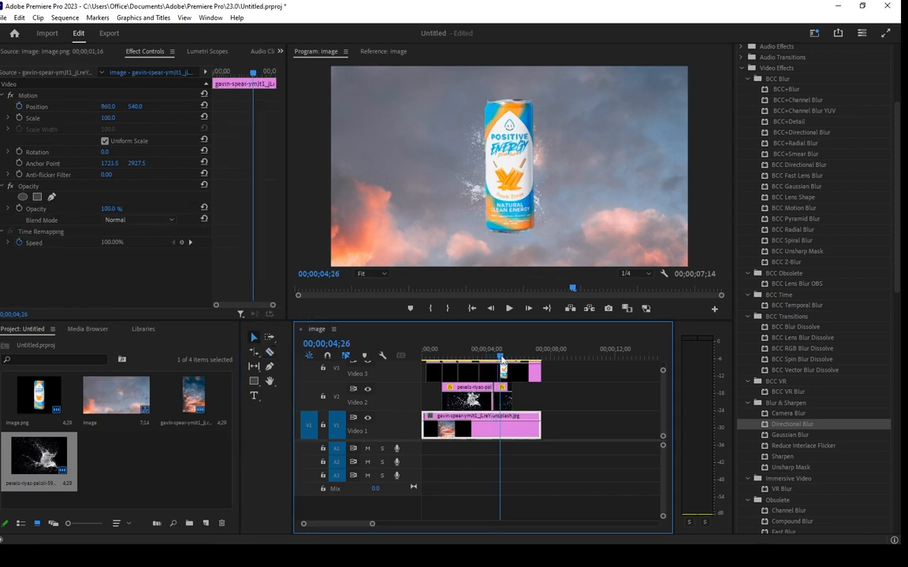
{"action": "left_click", "coordinate": [505, 404]}
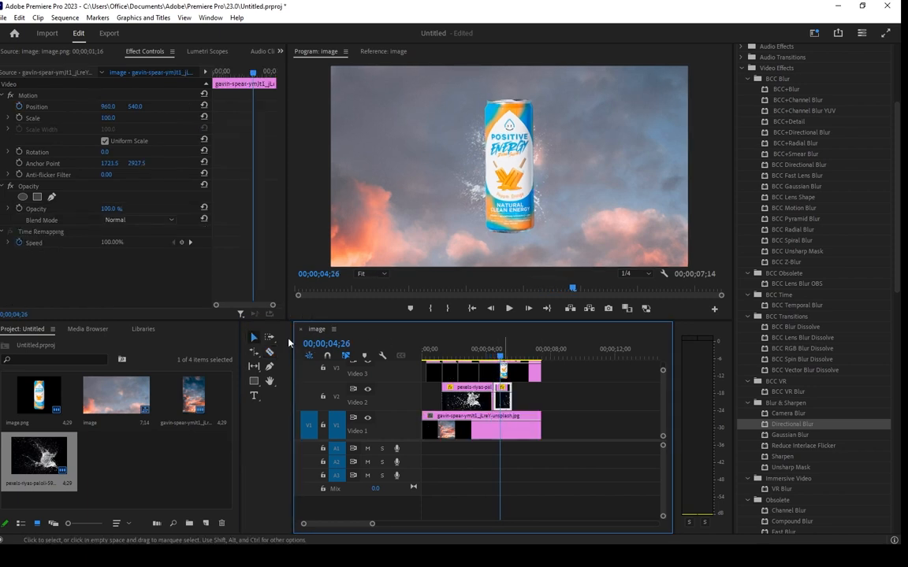
{"action": "left_click", "coordinate": [19, 107]}
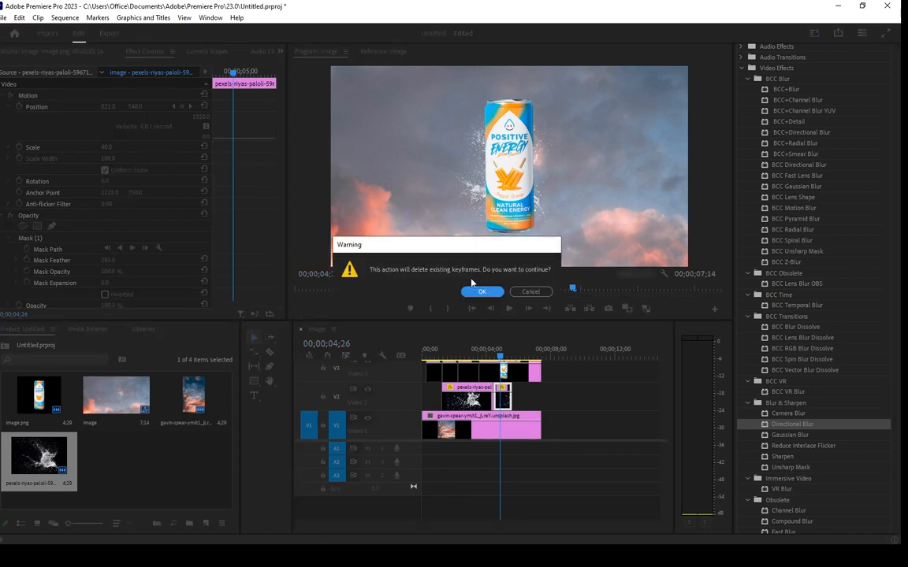
{"action": "left_click", "coordinate": [482, 290]}
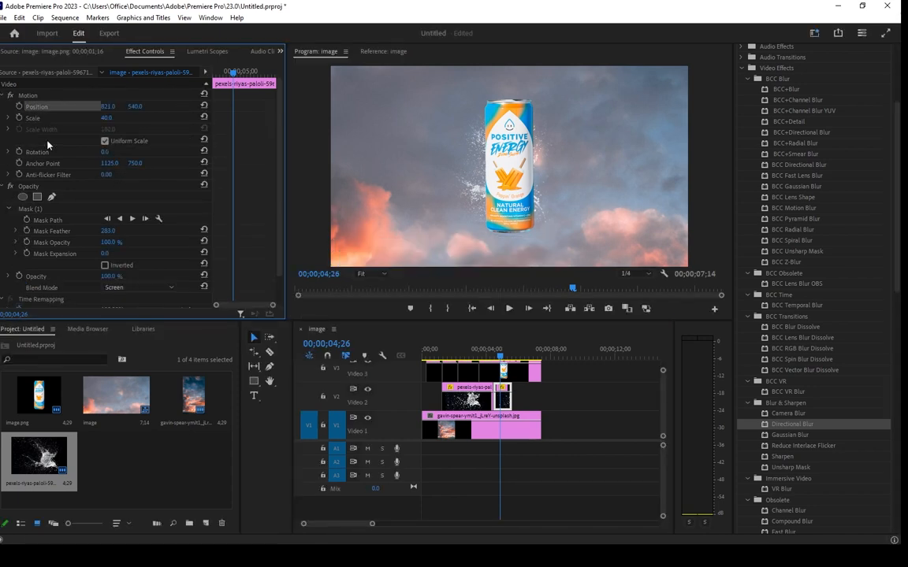
Step: Try animating the second splash segment's uniform scale from 40.0 at 00;00;04;26 to a much larger size at 00;00;05;05
{"action": "left_click", "coordinate": [18, 117]}
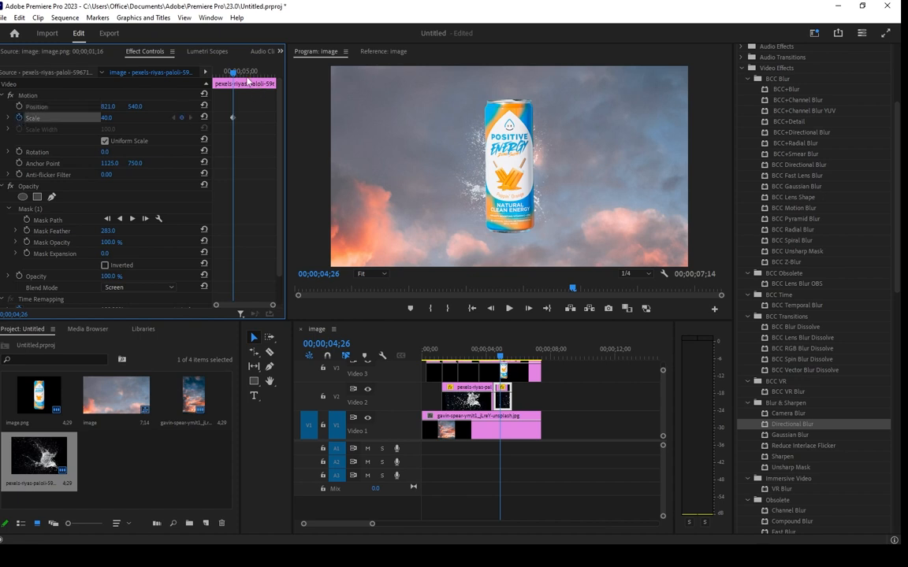
{"action": "key", "text": "Right"}
{"action": "key", "text": "Right"}
{"action": "key", "text": "Right"}
{"action": "key", "text": "Right"}
{"action": "key", "text": "Right"}
{"action": "key", "text": "Right"}
{"action": "key", "text": "Right"}
{"action": "key", "text": "Right"}
{"action": "key", "text": "Right"}
{"action": "left_click_drag", "start_coordinate": [115, 117], "coordinate": [375, 117]}
{"action": "left_click_drag", "start_coordinate": [127, 117], "coordinate": [115, 118]}
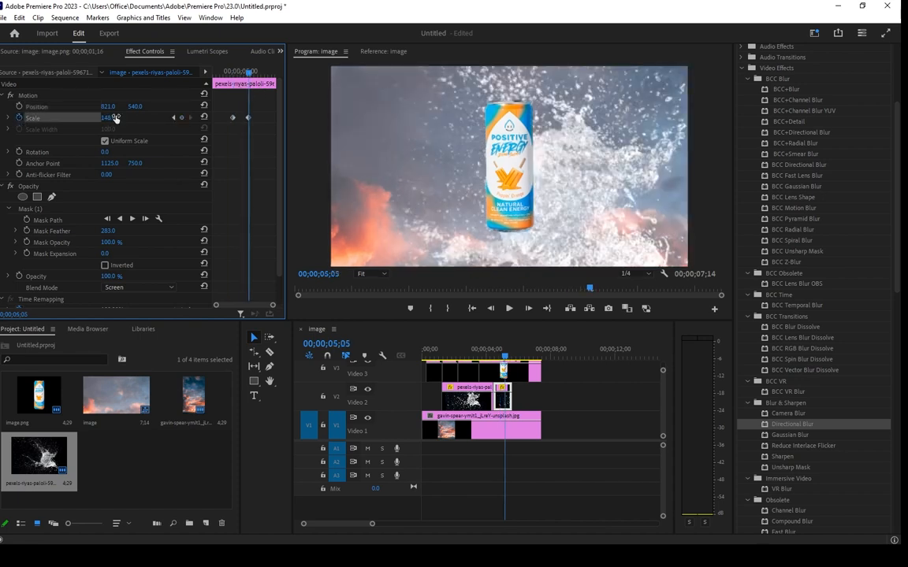
{"action": "key", "text": "ctrl+z"}
{"action": "key", "text": "ctrl+z"}
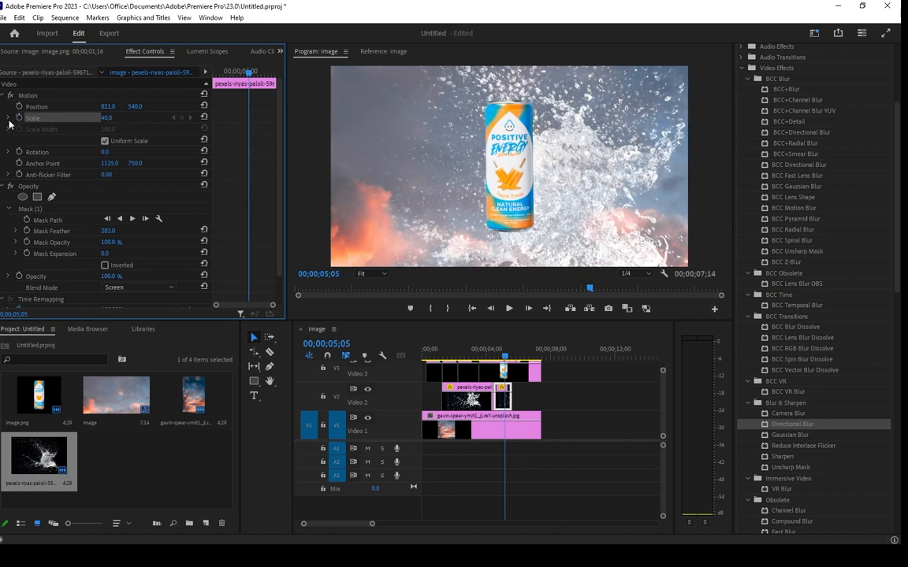
Step: Turn off Uniform Scale on the second splash segment, keep Scale Height at 40.0, and set Scale Width to 48.0
{"action": "left_click", "coordinate": [9, 119]}
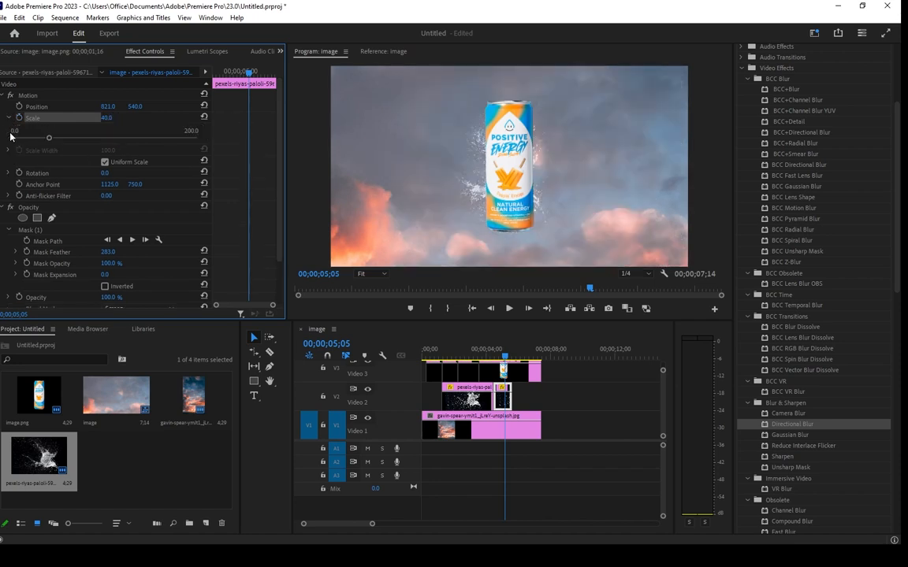
{"action": "left_click", "coordinate": [105, 162]}
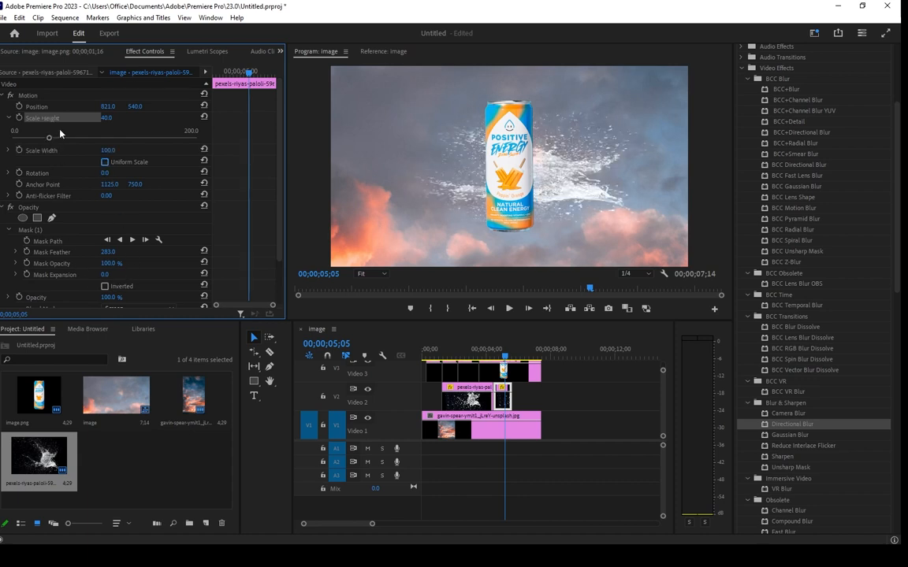
{"action": "left_click_drag", "start_coordinate": [54, 138], "coordinate": [90, 137]}
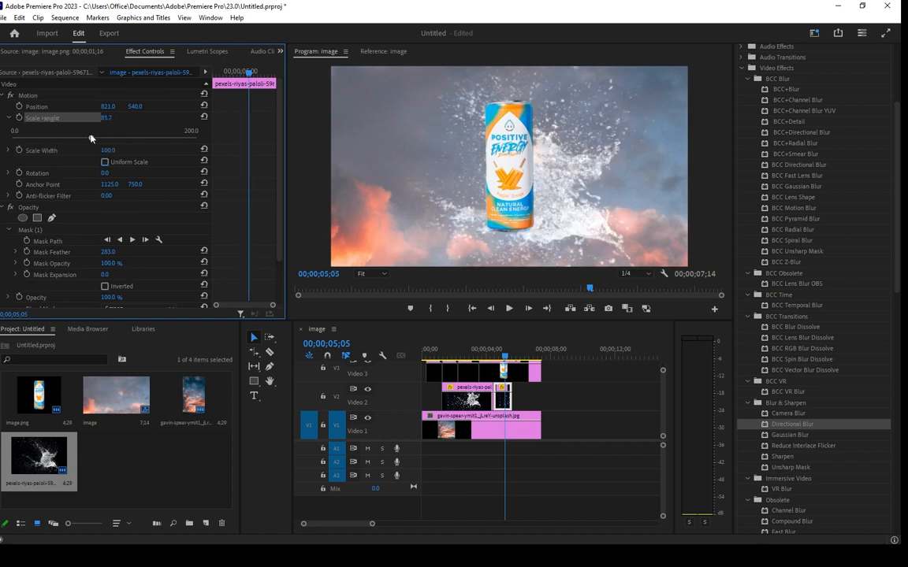
{"action": "key", "text": "ctrl+z"}
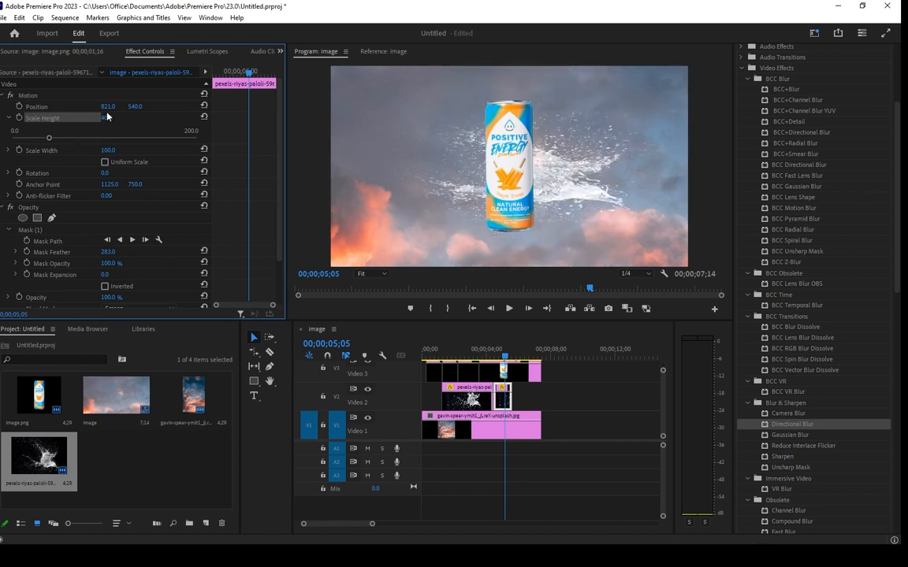
{"action": "left_click_drag", "start_coordinate": [108, 107], "coordinate": [112, 106]}
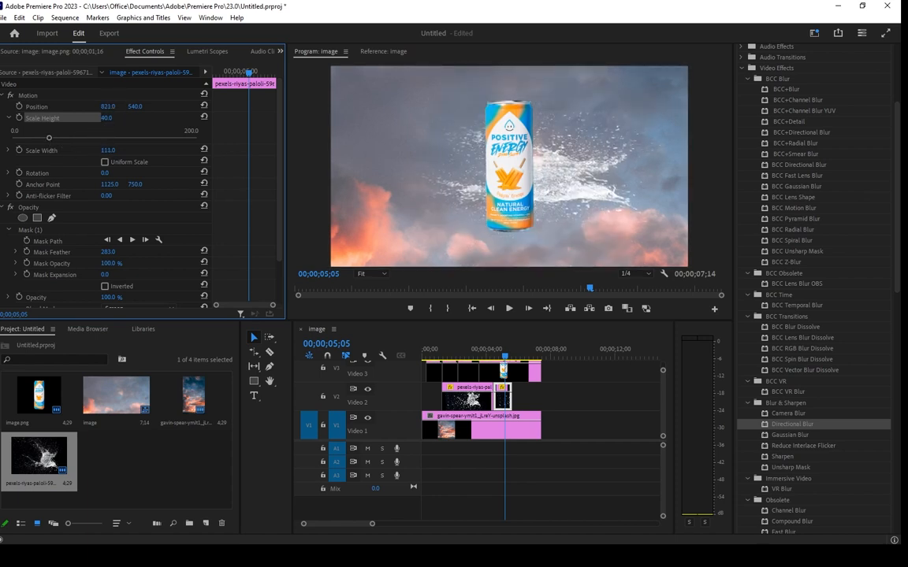
{"action": "left_click_drag", "start_coordinate": [107, 149], "coordinate": [66, 150]}
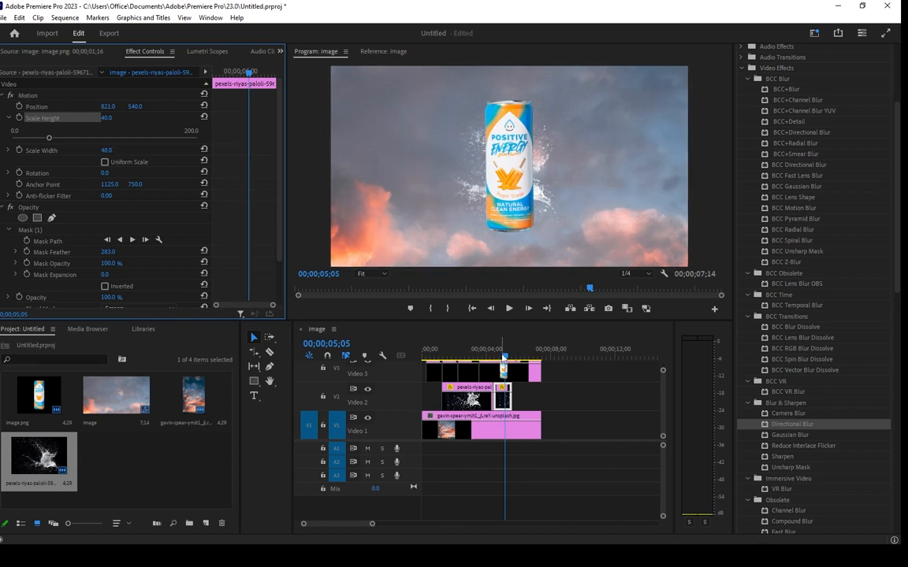
Step: Keyframe the second splash segment's Scale Width from 48.0 at 00;00;04;24 to 3289.0 at 00;00;05;02
{"action": "left_click", "coordinate": [498, 355]}
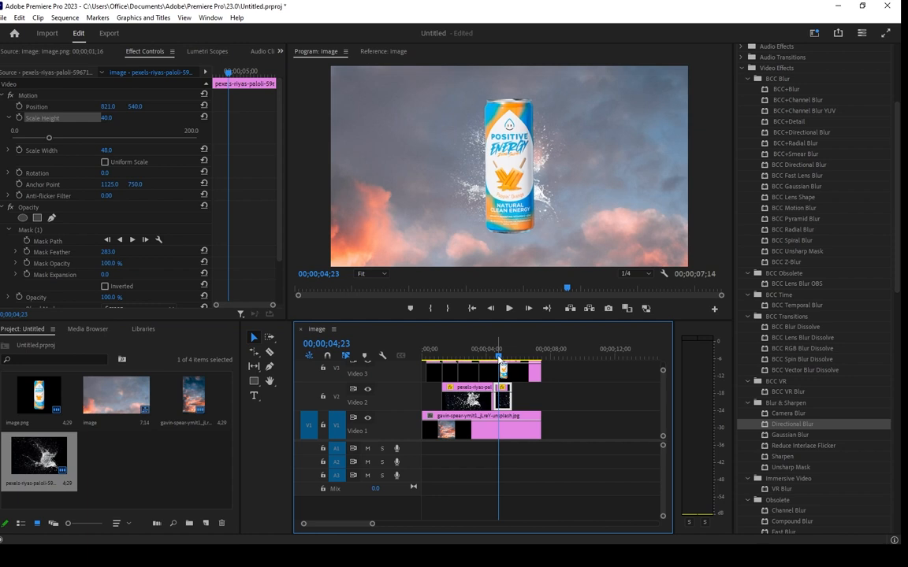
{"action": "key", "text": "equal"}
{"action": "key", "text": "equal"}
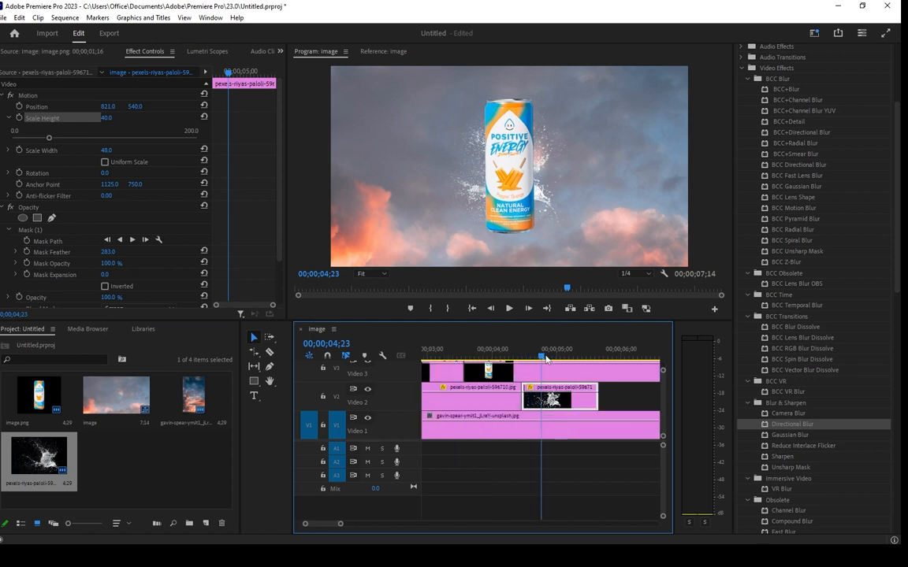
{"action": "left_click", "coordinate": [546, 357]}
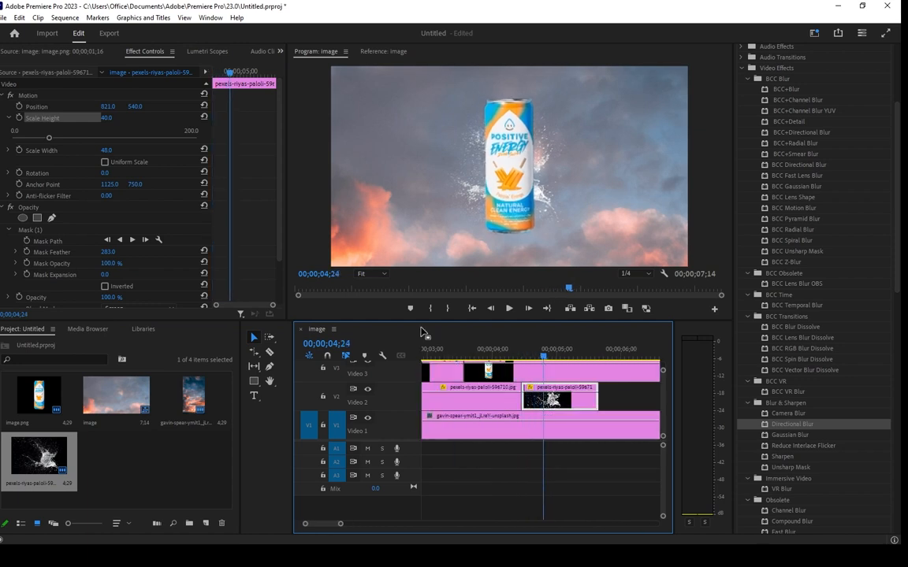
{"action": "left_click_drag", "start_coordinate": [49, 139], "coordinate": [70, 140]}
{"action": "key", "text": "ctrl+z"}
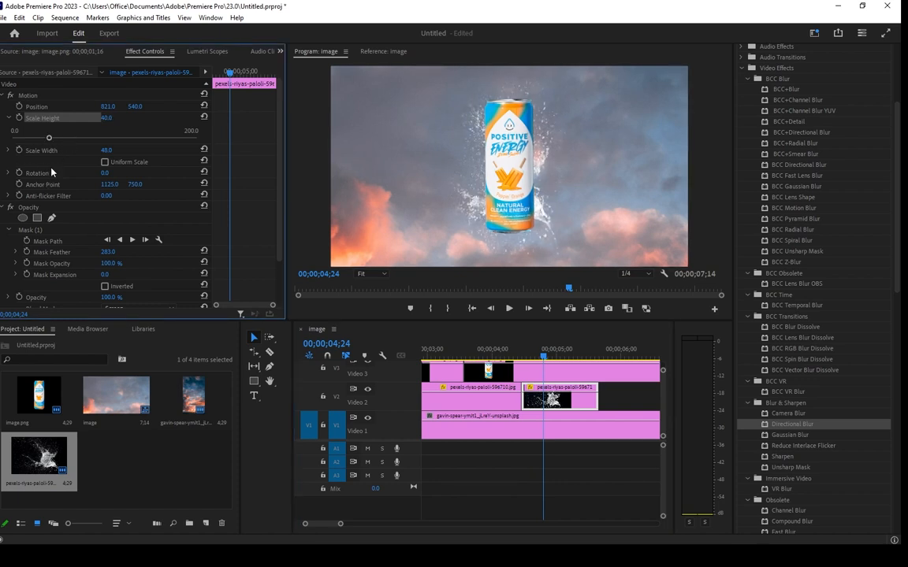
{"action": "left_click", "coordinate": [19, 150]}
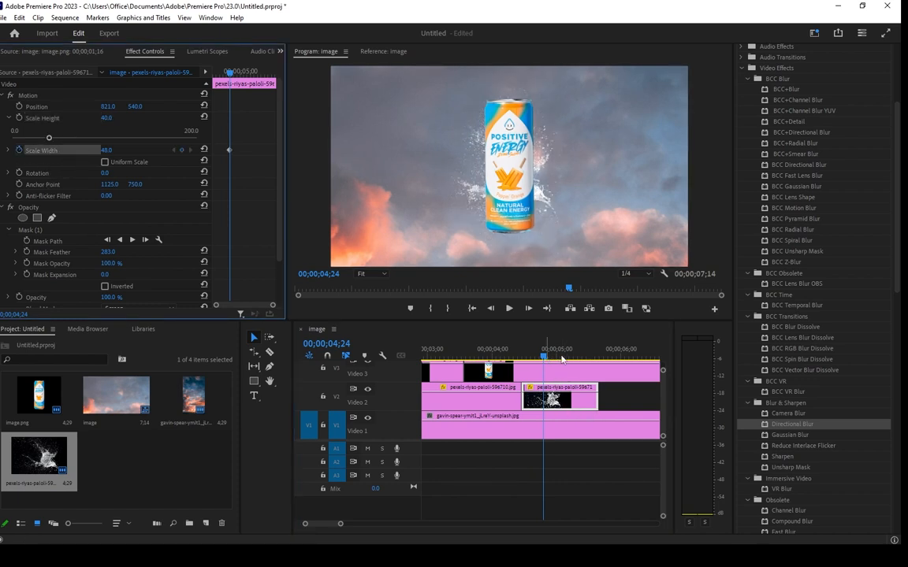
{"action": "left_click", "coordinate": [560, 358]}
{"action": "left_click_drag", "start_coordinate": [108, 151], "coordinate": [197, 151]}
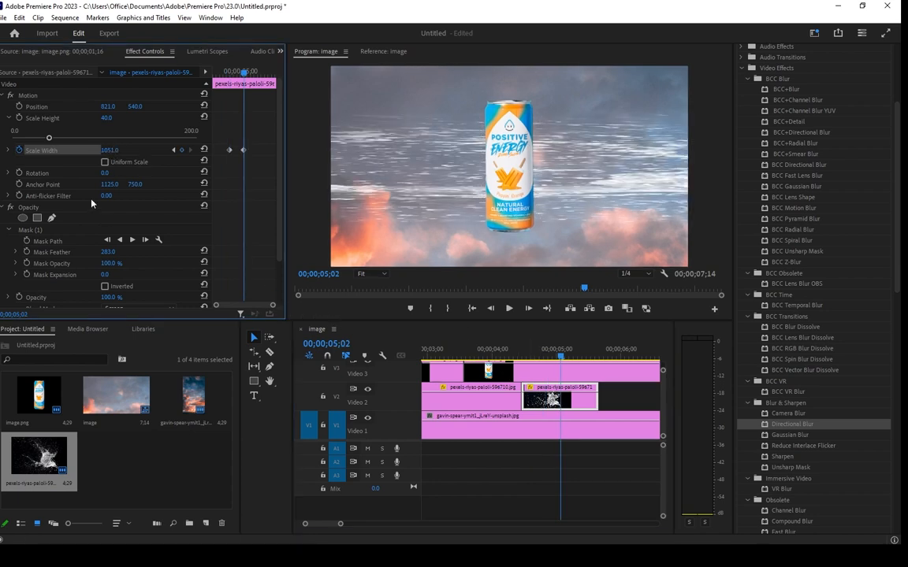
{"action": "left_click_drag", "start_coordinate": [109, 151], "coordinate": [237, 150]}
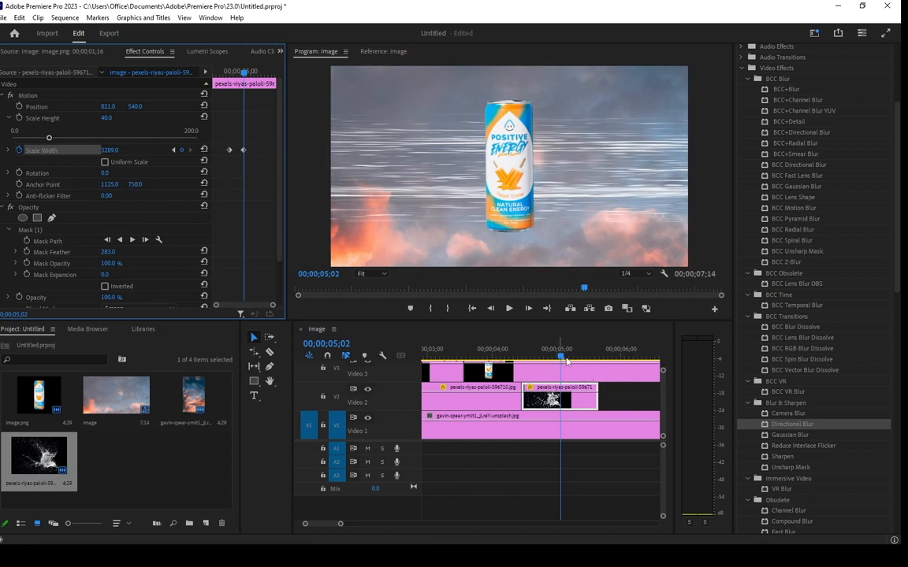
Step: Keyframe the second splash segment's horizontal Position from 821.0 at 00;00;05;07 to 1000.0 at 00;00;05;12
{"action": "left_click", "coordinate": [572, 357]}
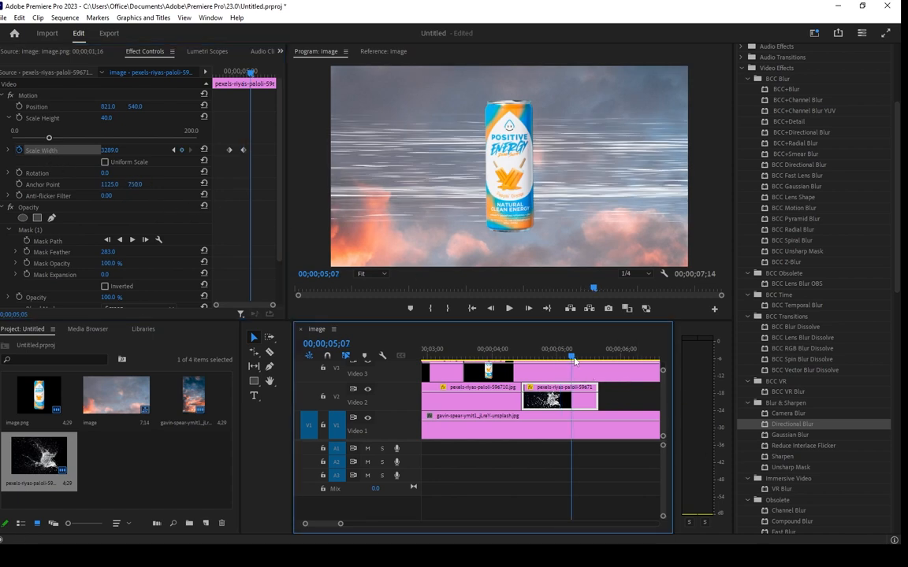
{"action": "left_click", "coordinate": [19, 107]}
{"action": "left_click_drag", "start_coordinate": [252, 73], "coordinate": [261, 73]}
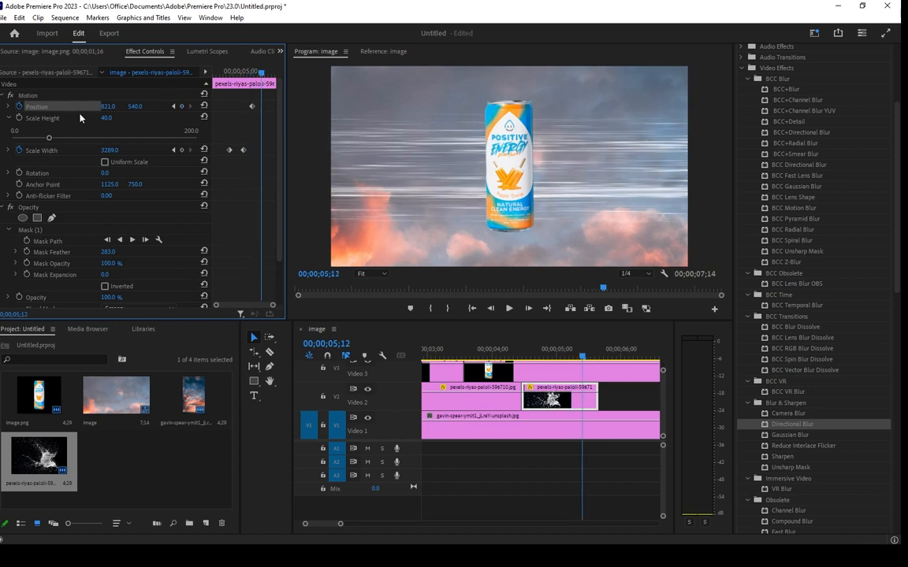
{"action": "mouse_move", "coordinate": [107, 107]}
{"action": "left_mouse_down"}
{"action": "mouse_move", "coordinate": [95, 97]}
{"action": "mouse_move", "coordinate": [95, 112]}
{"action": "mouse_move", "coordinate": [110, 105]}
{"action": "mouse_move", "coordinate": [91, 103]}
{"action": "mouse_move", "coordinate": [102, 116]}
{"action": "mouse_move", "coordinate": [123, 118]}
{"action": "left_mouse_up"}
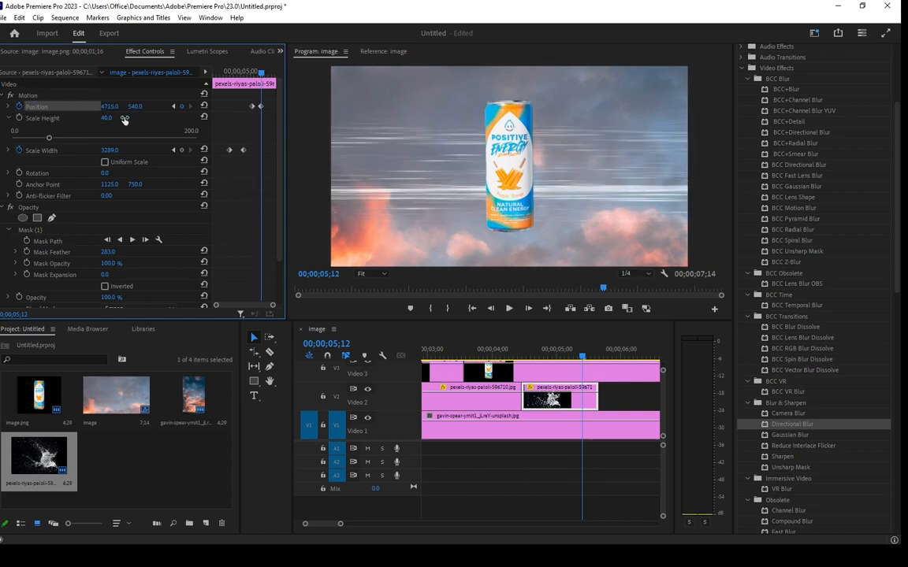
{"action": "left_click", "coordinate": [115, 107]}
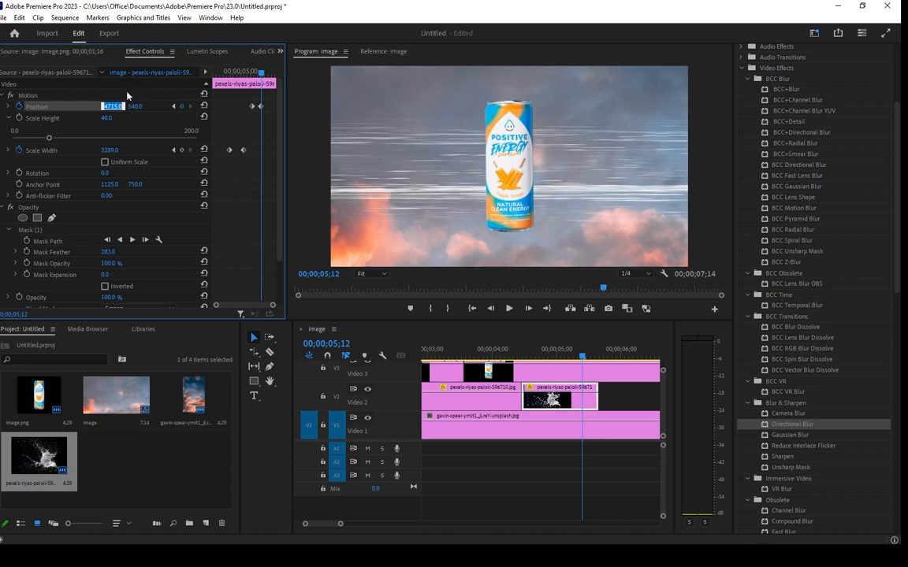
{"action": "type", "text": "1000"}
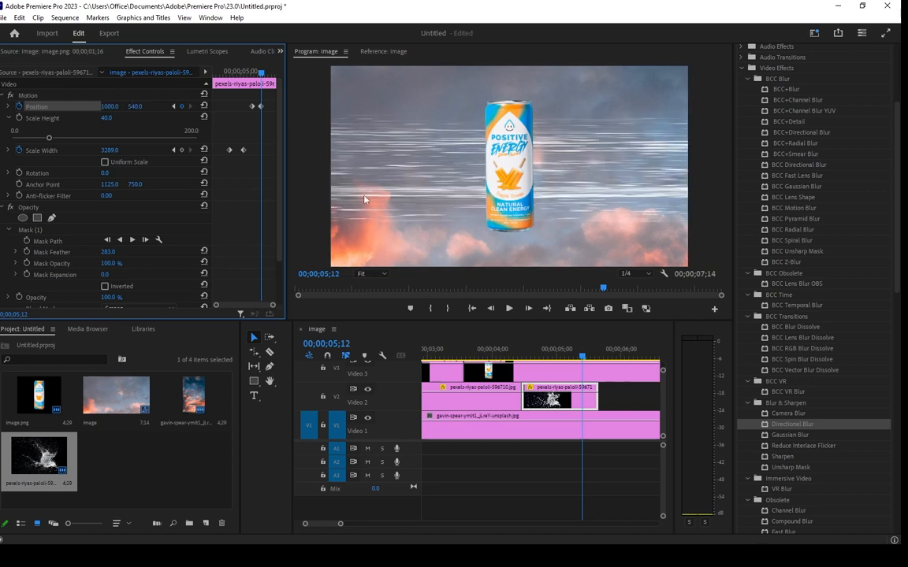
Step: Apply Ease In to the second splash segment's last Scale Width keyframe and its last Position keyframe
{"action": "left_click", "coordinate": [527, 357]}
{"action": "left_click_drag", "start_coordinate": [567, 360], "coordinate": [543, 358]}
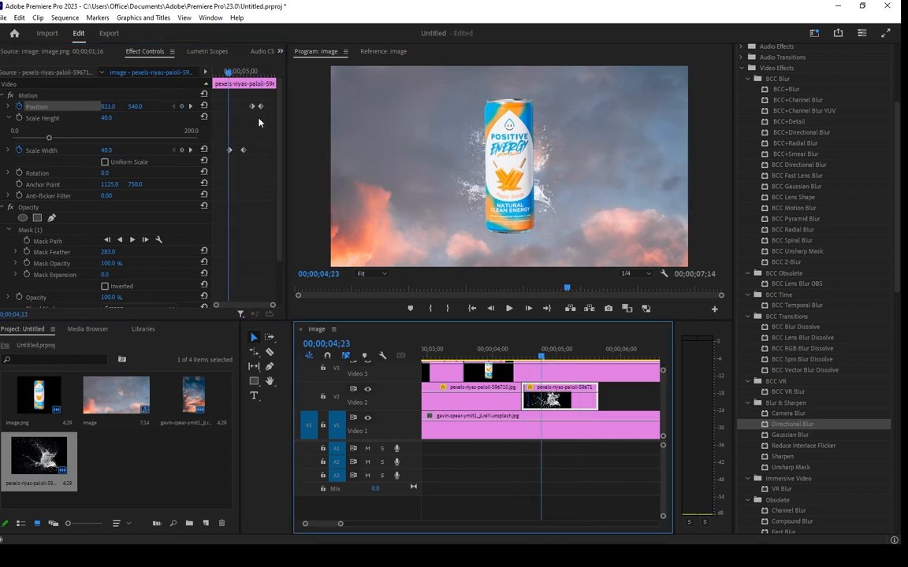
{"action": "right_click", "coordinate": [244, 150]}
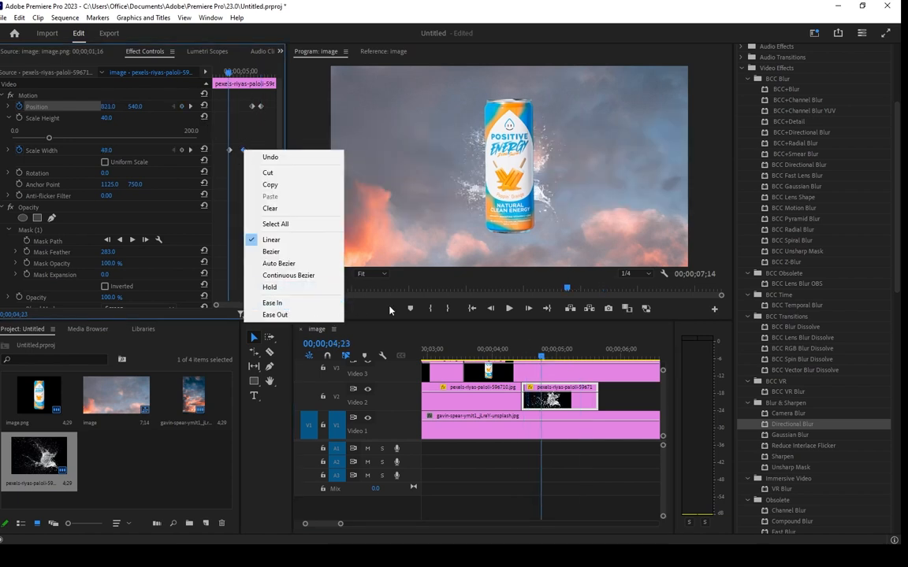
{"action": "left_click", "coordinate": [327, 303]}
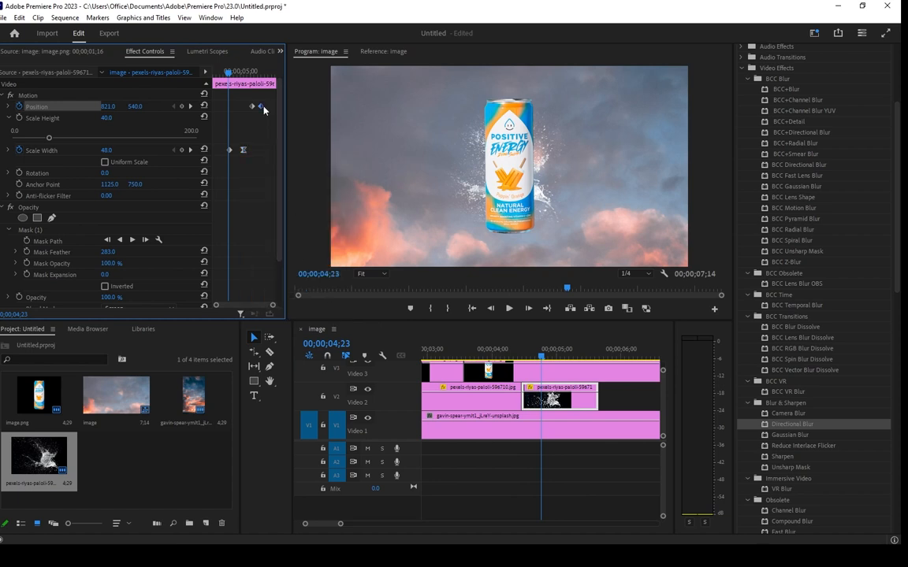
{"action": "right_click", "coordinate": [260, 105]}
{"action": "mouse_move", "coordinate": [313, 195]}
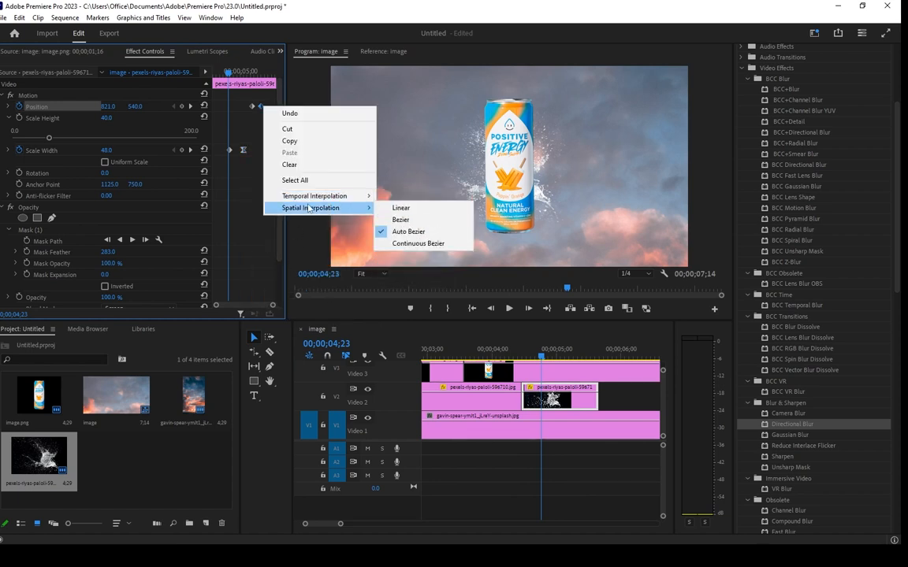
{"action": "left_click", "coordinate": [401, 259]}
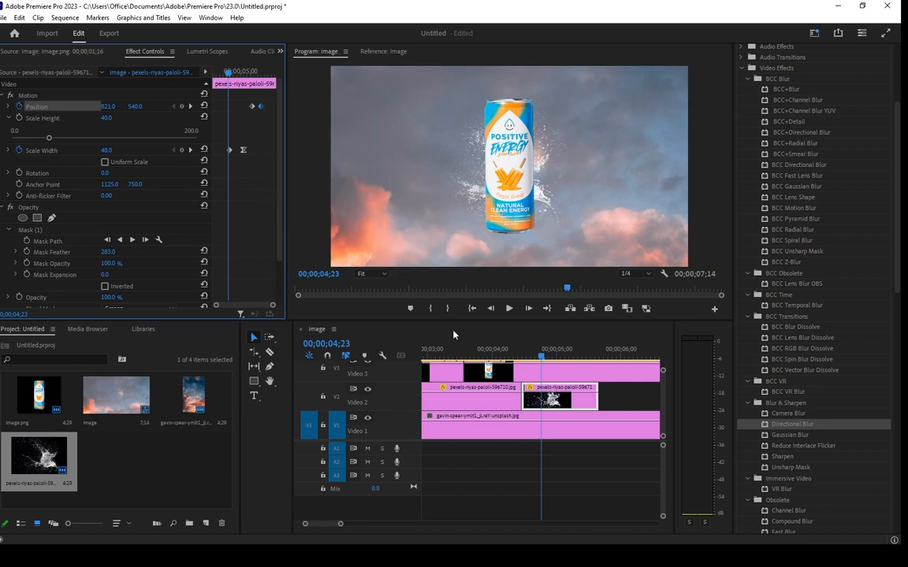
Step: Play the sequence from the start to check the splash's stretch and exit
{"action": "left_click", "coordinate": [365, 332]}
{"action": "key", "text": "Home"}
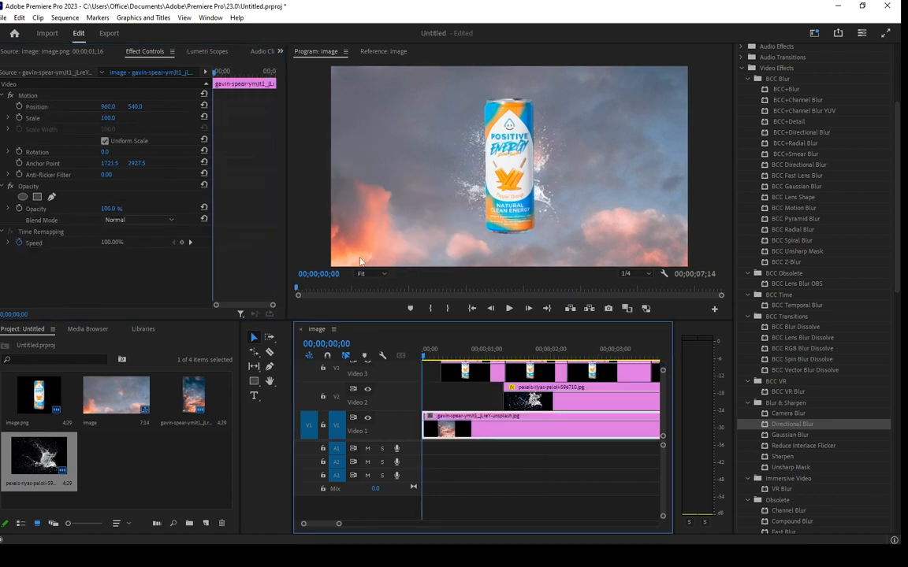
{"action": "key", "text": "space"}
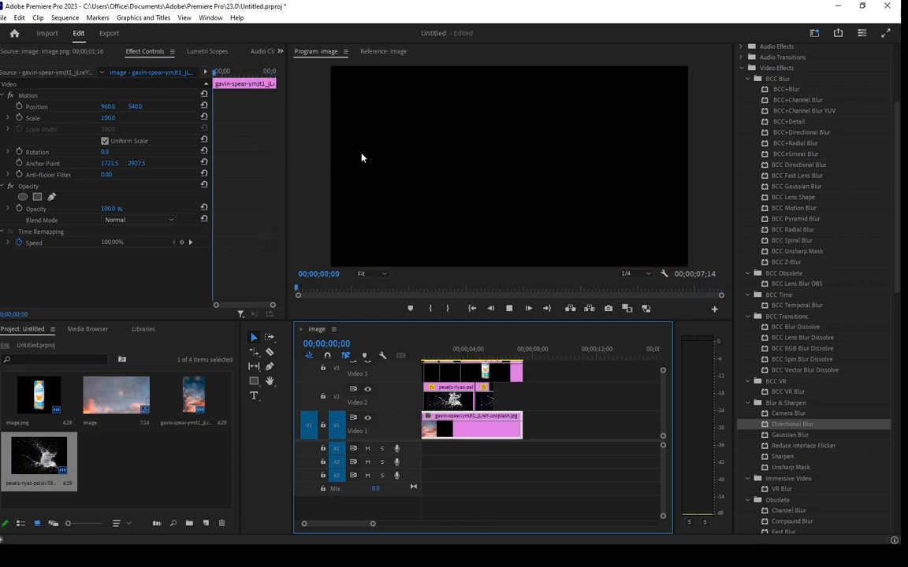
Step: At 00;00;05;07, move the second splash segment out of frame to Position 19014.7, 571.9, and shift its 1000.0 Position keyframe just ahead of that one
{"action": "mouse_move", "coordinate": [501, 352]}
{"action": "left_mouse_down"}
{"action": "mouse_move", "coordinate": [494, 351]}
{"action": "mouse_move", "coordinate": [506, 351]}
{"action": "left_mouse_up"}
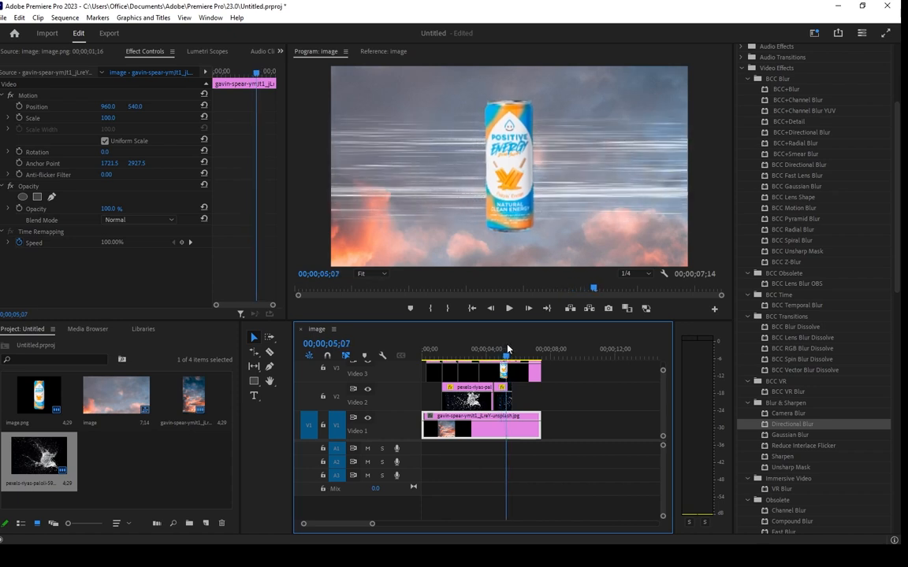
{"action": "left_click", "coordinate": [505, 399]}
{"action": "left_click_drag", "start_coordinate": [108, 106], "coordinate": [197, 106]}
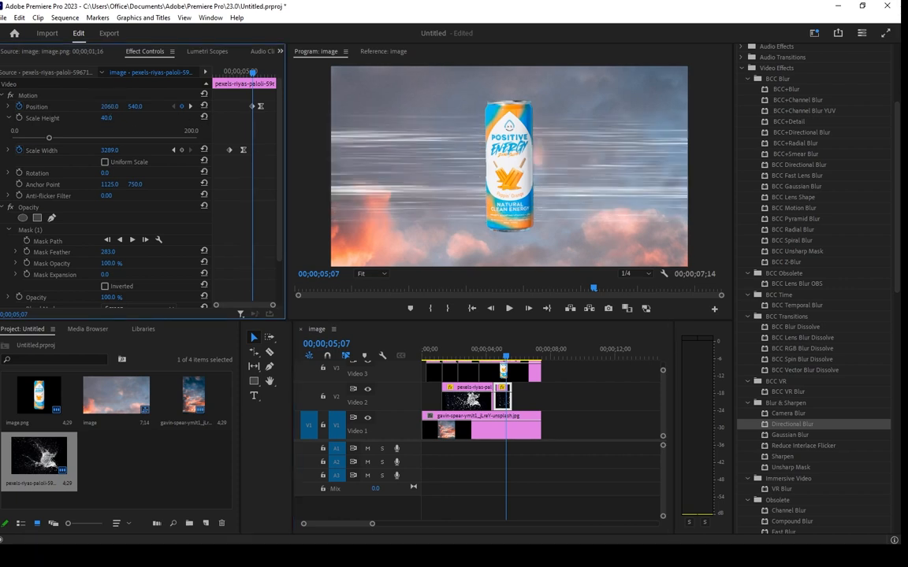
{"action": "left_click", "coordinate": [33, 96]}
{"action": "left_click", "coordinate": [432, 184]}
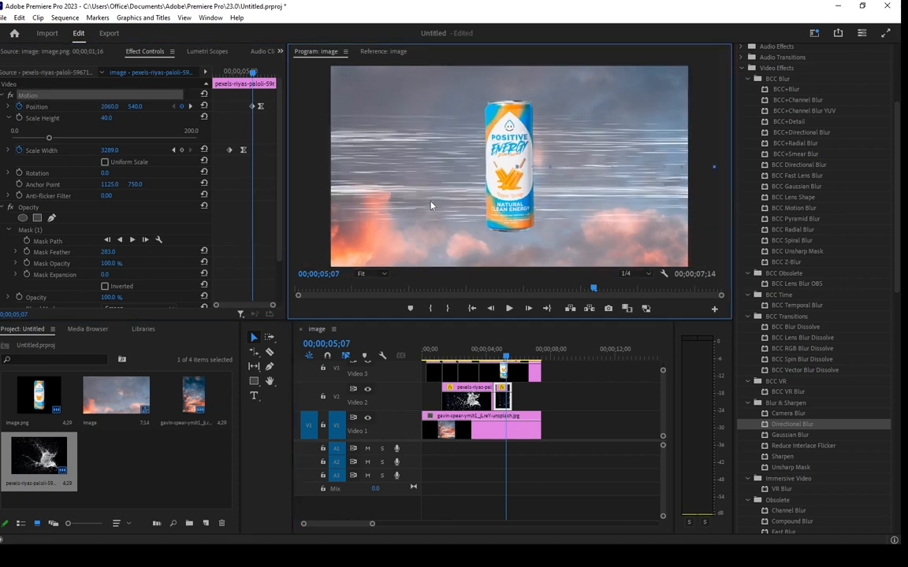
{"action": "left_click", "coordinate": [501, 400]}
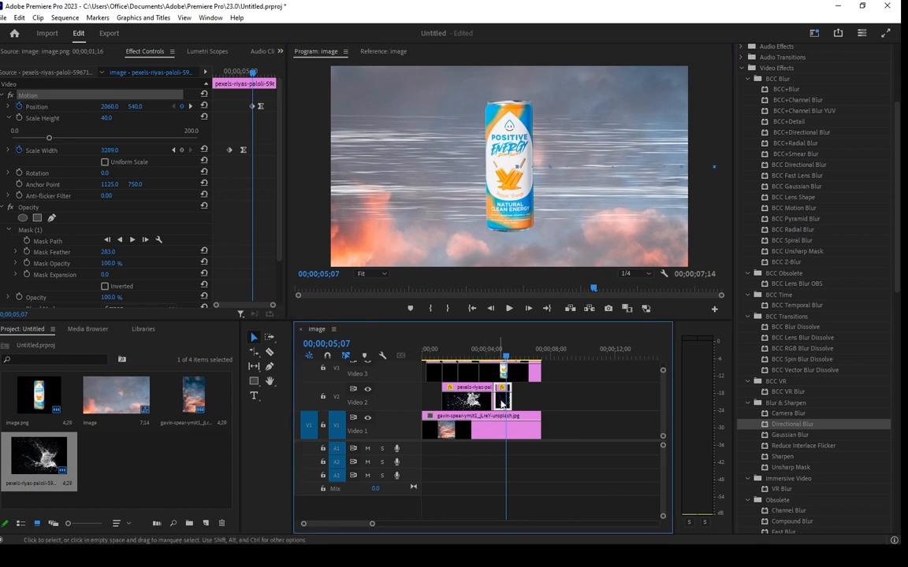
{"action": "left_click", "coordinate": [33, 108]}
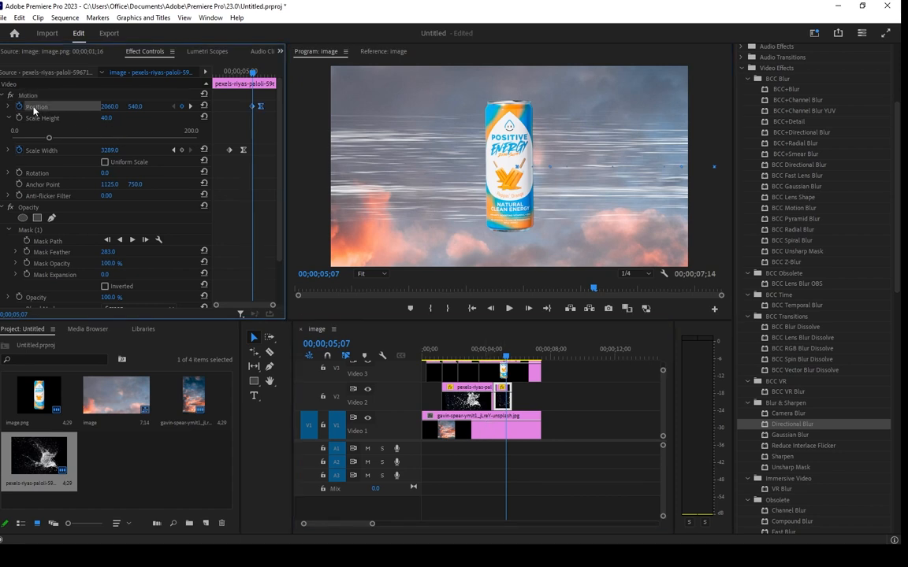
{"action": "mouse_move", "coordinate": [414, 146]}
{"action": "left_mouse_down"}
{"action": "mouse_move", "coordinate": [414, 158]}
{"action": "mouse_move", "coordinate": [621, 192]}
{"action": "mouse_move", "coordinate": [441, 191]}
{"action": "mouse_move", "coordinate": [706, 190]}
{"action": "mouse_move", "coordinate": [471, 195]}
{"action": "left_mouse_up"}
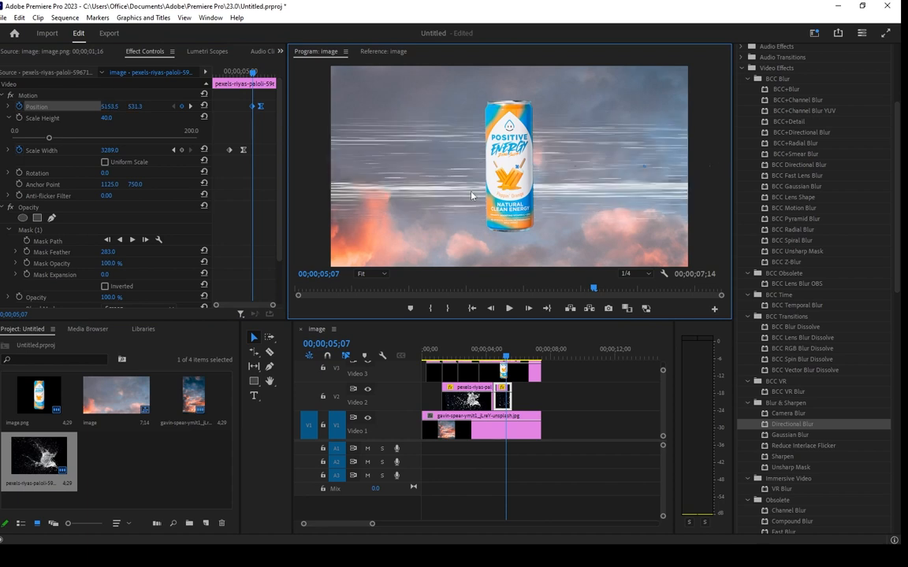
{"action": "mouse_move", "coordinate": [697, 198]}
{"action": "left_mouse_down"}
{"action": "mouse_move", "coordinate": [453, 200]}
{"action": "mouse_move", "coordinate": [685, 201]}
{"action": "left_mouse_up"}
{"action": "mouse_move", "coordinate": [421, 202]}
{"action": "left_mouse_down"}
{"action": "mouse_move", "coordinate": [406, 172]}
{"action": "mouse_move", "coordinate": [635, 185]}
{"action": "left_mouse_up"}
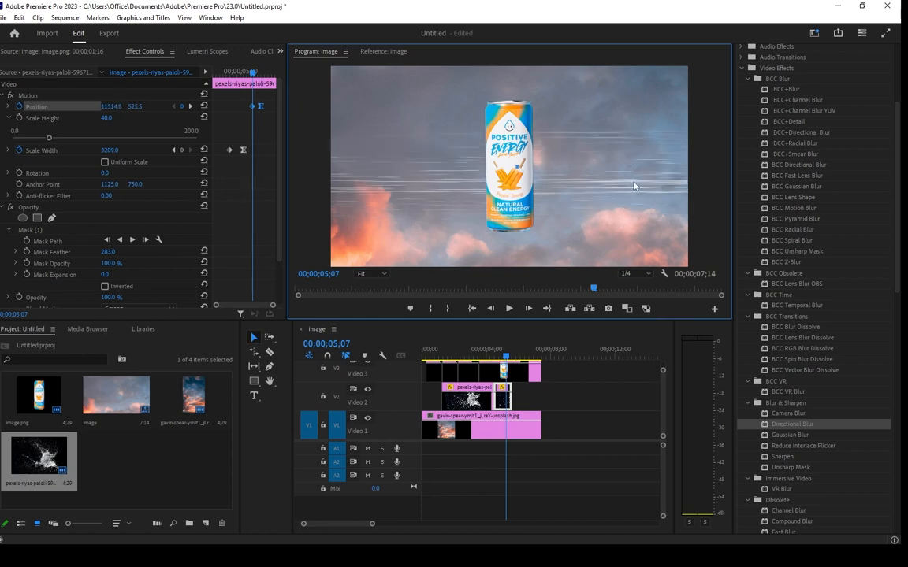
{"action": "left_click_drag", "start_coordinate": [542, 188], "coordinate": [462, 180]}
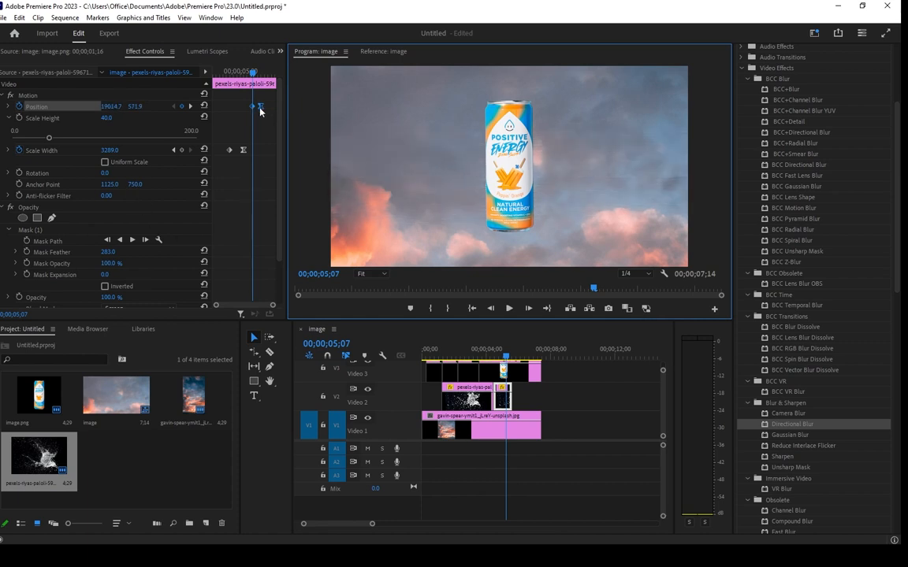
{"action": "mouse_move", "coordinate": [260, 108]}
{"action": "left_mouse_down"}
{"action": "mouse_move", "coordinate": [211, 104]}
{"action": "mouse_move", "coordinate": [258, 109]}
{"action": "mouse_move", "coordinate": [213, 75]}
{"action": "left_mouse_up"}
Step: Play back the sequence several times from different points to examine the splash's timing and exit
{"action": "key", "text": "space"}
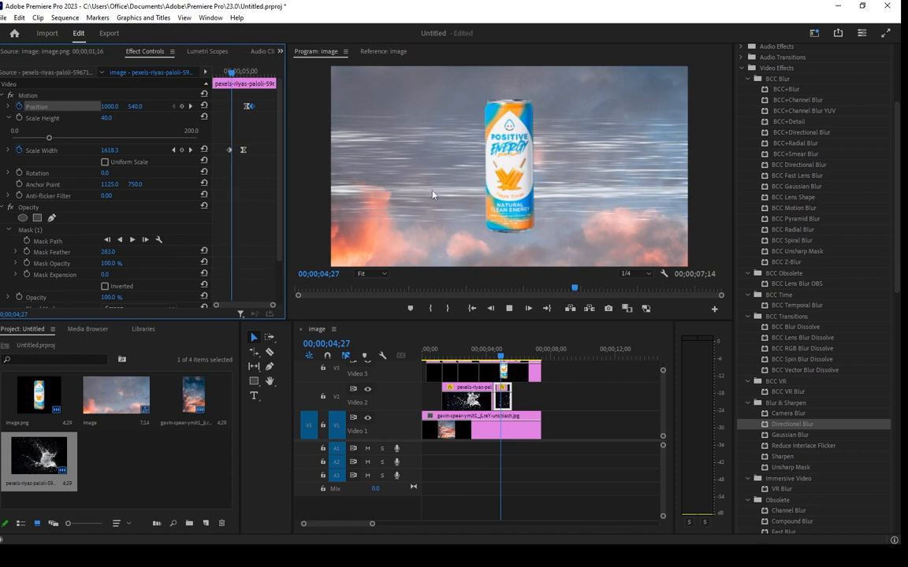
{"action": "left_click", "coordinate": [385, 254]}
{"action": "key", "text": "Return"}
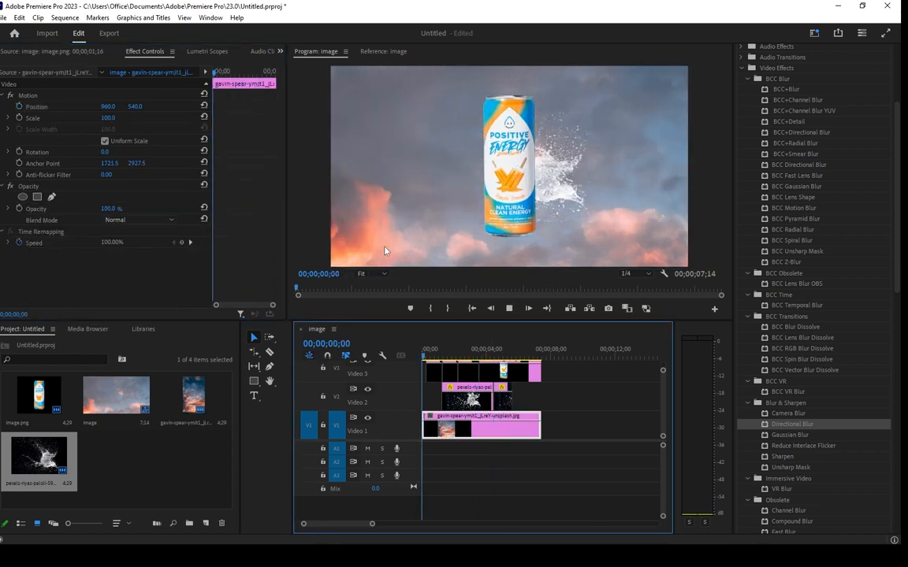
{"action": "key", "text": "space"}
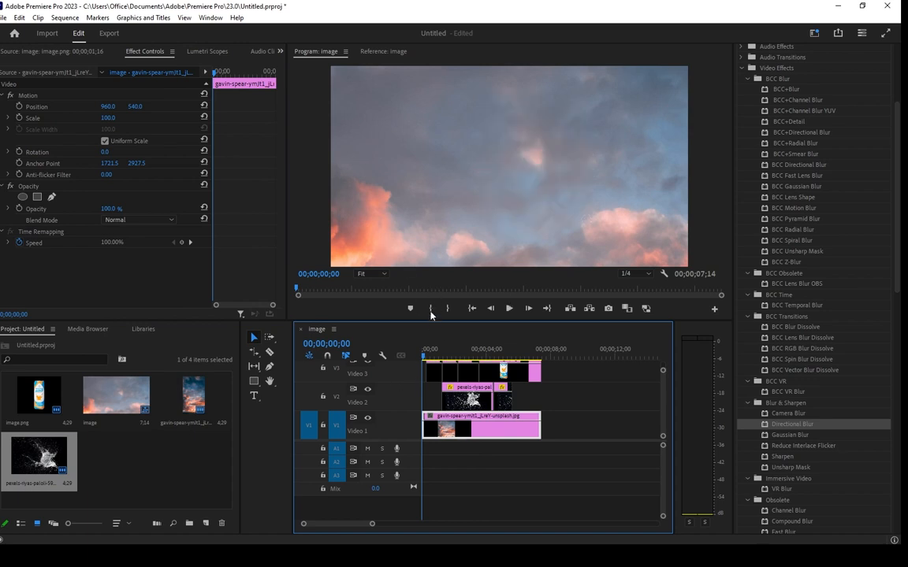
{"action": "left_click", "coordinate": [442, 349]}
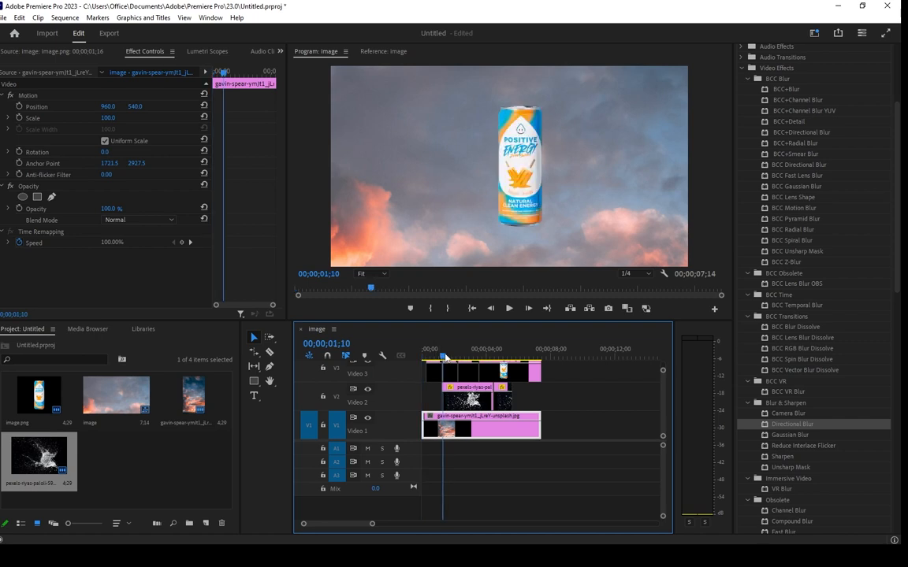
{"action": "key", "text": "space"}
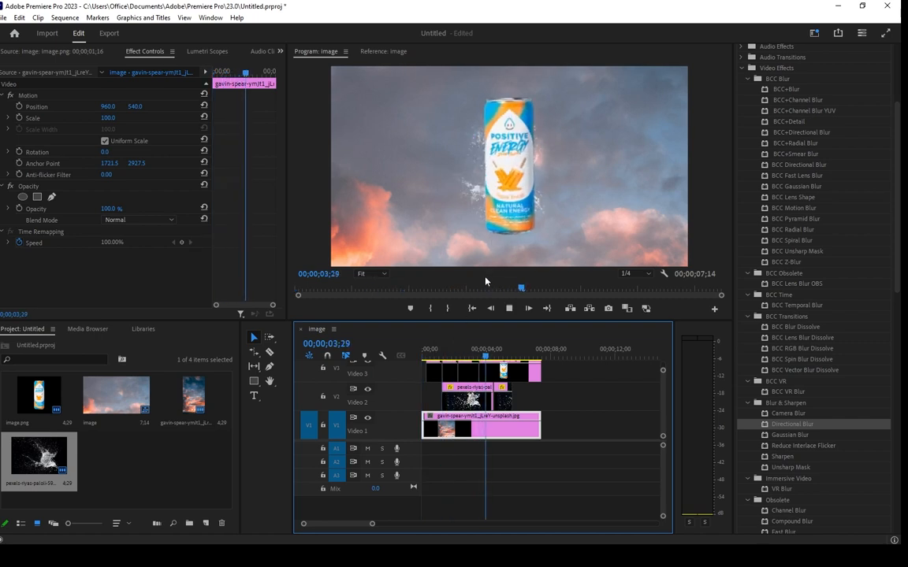
{"action": "key", "text": "space"}
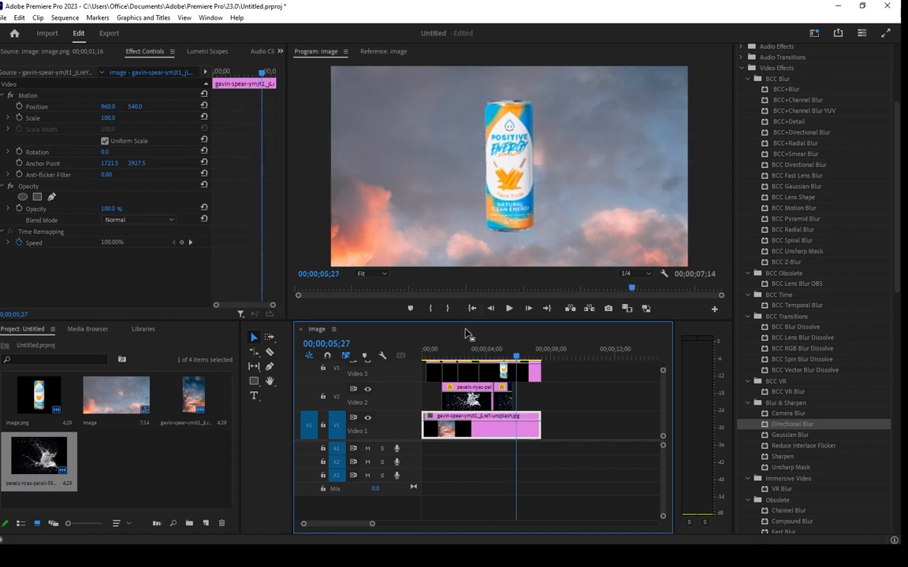
{"action": "left_click", "coordinate": [450, 352]}
{"action": "key", "text": "space"}
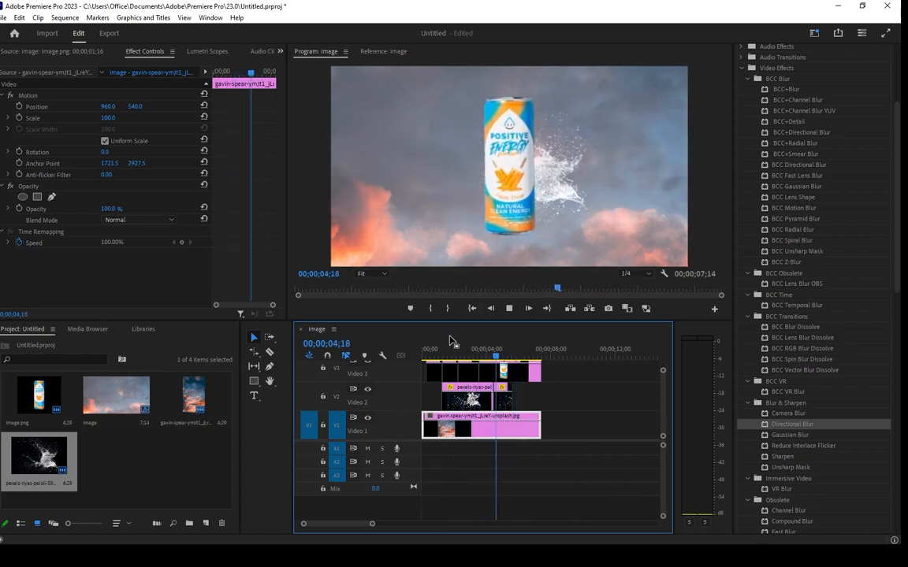
{"action": "key", "text": "space"}
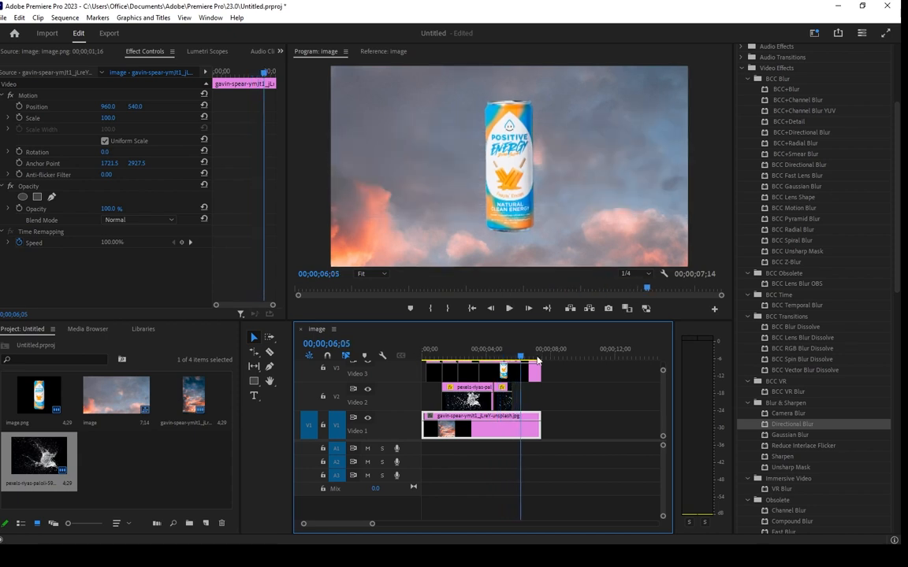
Step: Play the whole animation from the start in an enlarged program monitor, and restore the monitor's size
{"action": "key", "text": "Home"}
{"action": "key", "text": "space"}
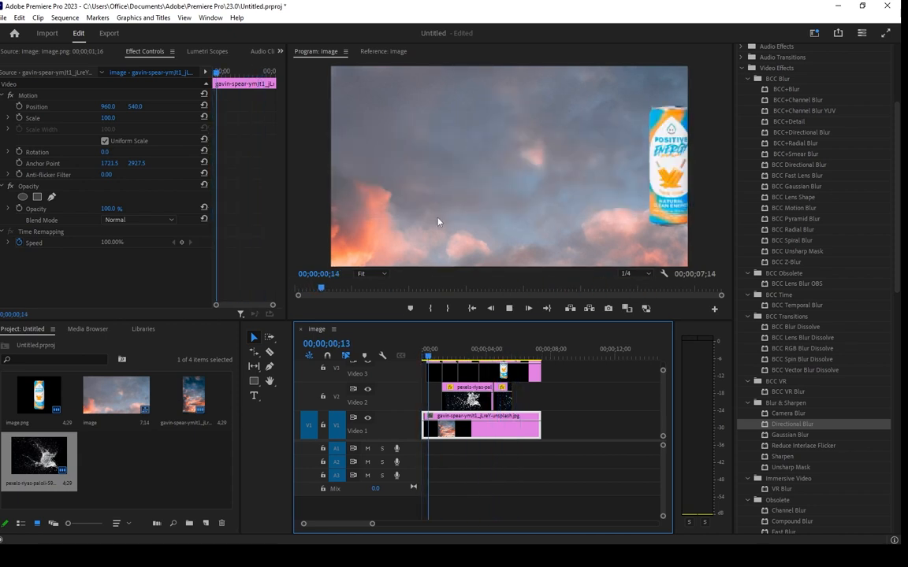
{"action": "key", "text": "grave"}
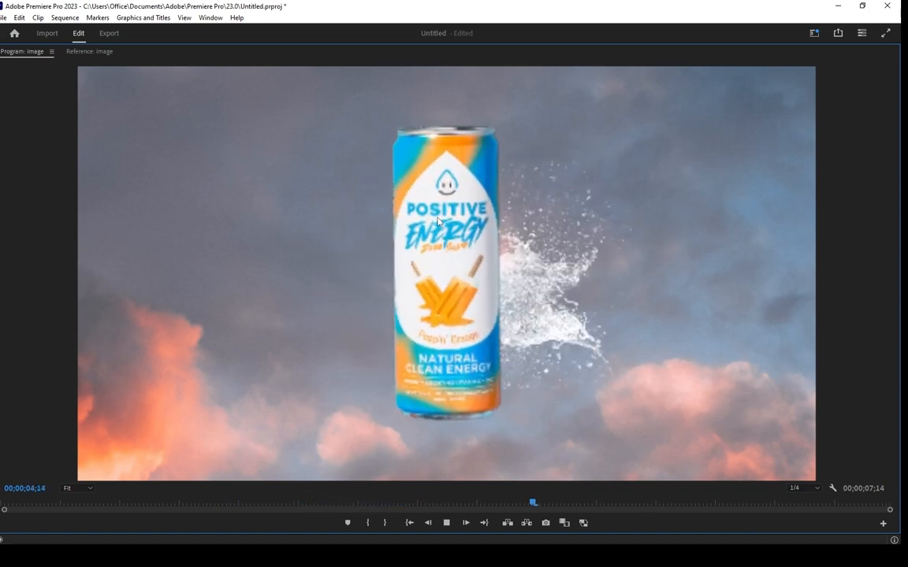
{"action": "key", "text": "grave"}
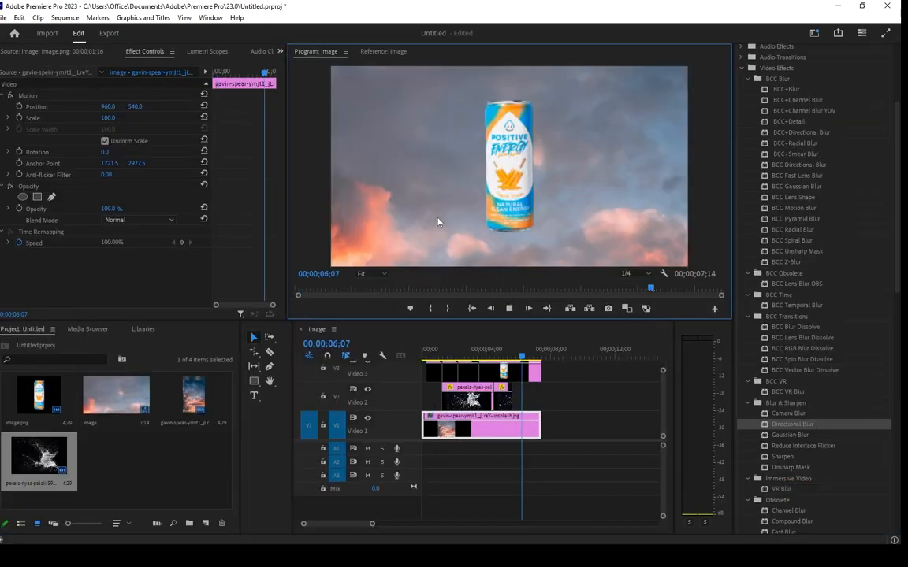
Step: Return the playhead to 00;00;00;00 and set the playback resolution to Full
{"action": "left_click", "coordinate": [444, 355]}
{"action": "left_click_drag", "start_coordinate": [443, 355], "coordinate": [381, 308]}
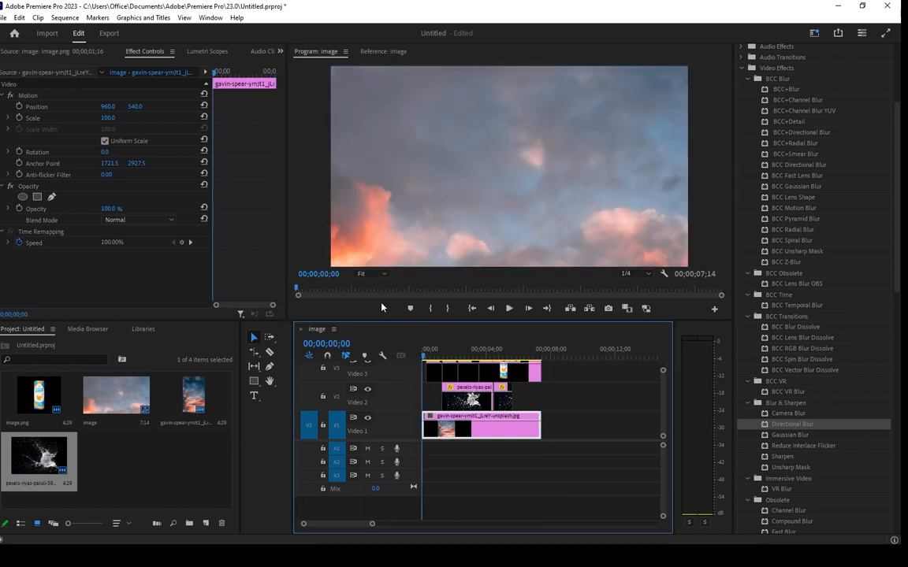
{"action": "left_click", "coordinate": [211, 17]}
{"action": "mouse_move", "coordinate": [209, 30]}
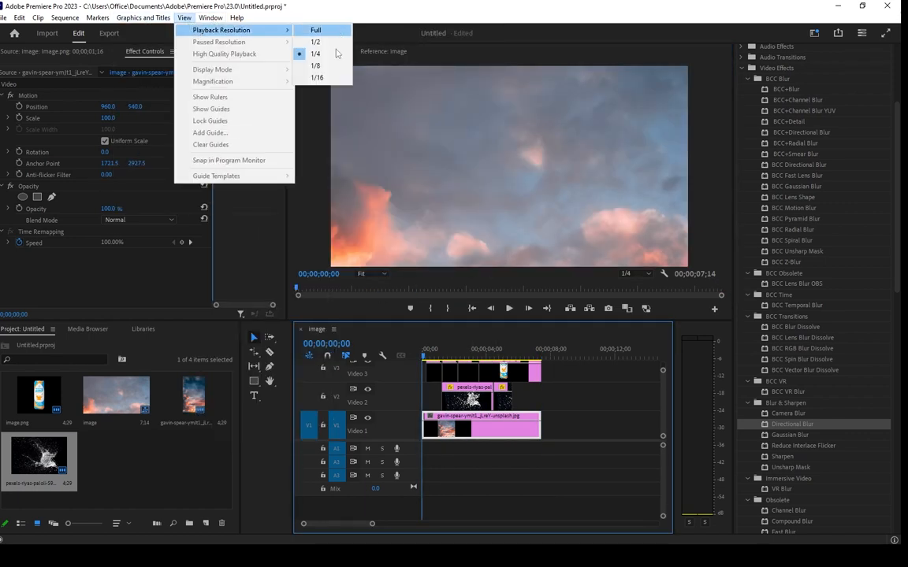
{"action": "left_click", "coordinate": [314, 31]}
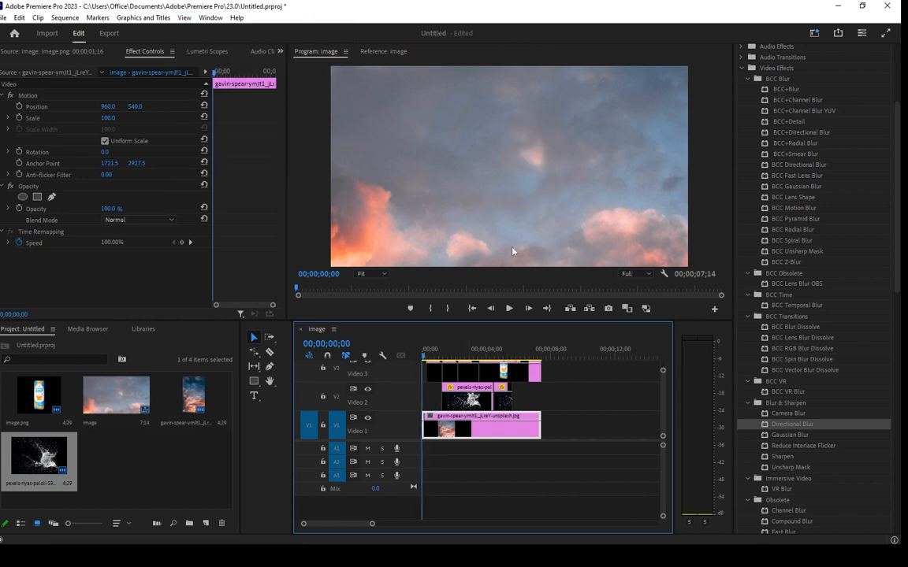
Step: Review the complete animation at full resolution in an enlarged program monitor, and restore the workspace layout
{"action": "key", "text": "grave"}
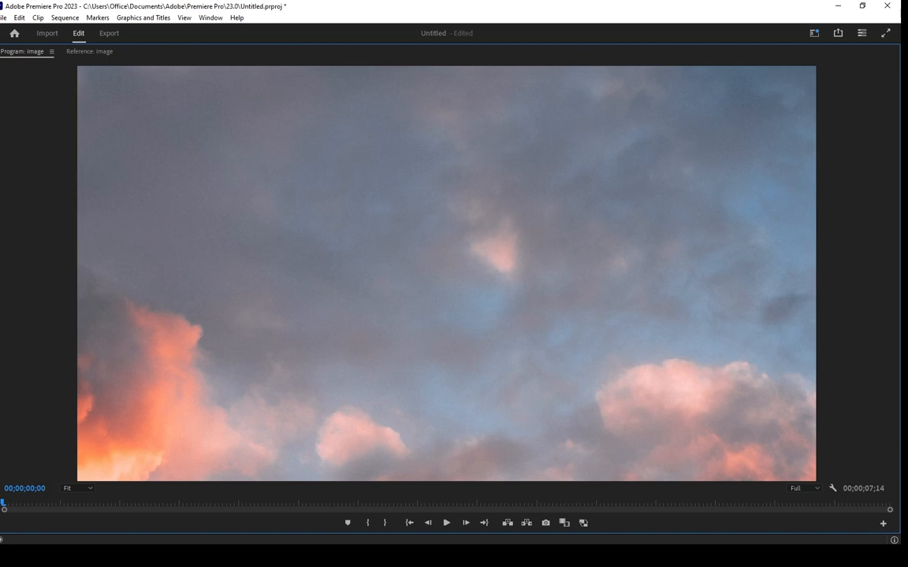
{"action": "left_click", "coordinate": [446, 522]}
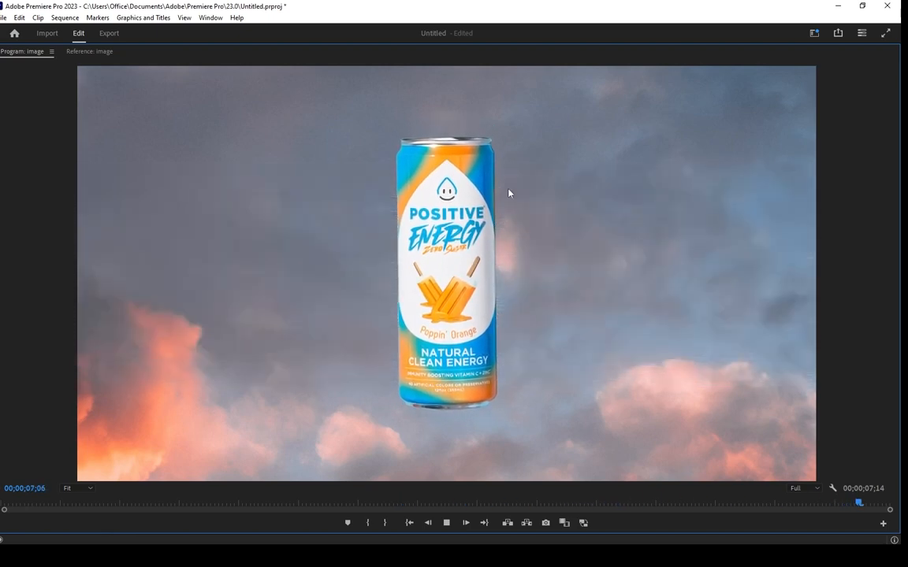
{"action": "key", "text": "grave"}
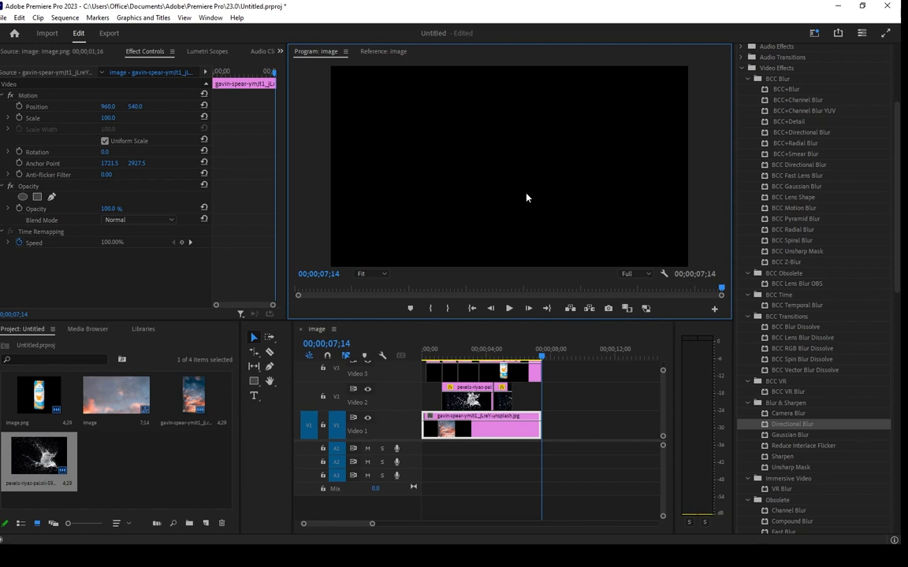